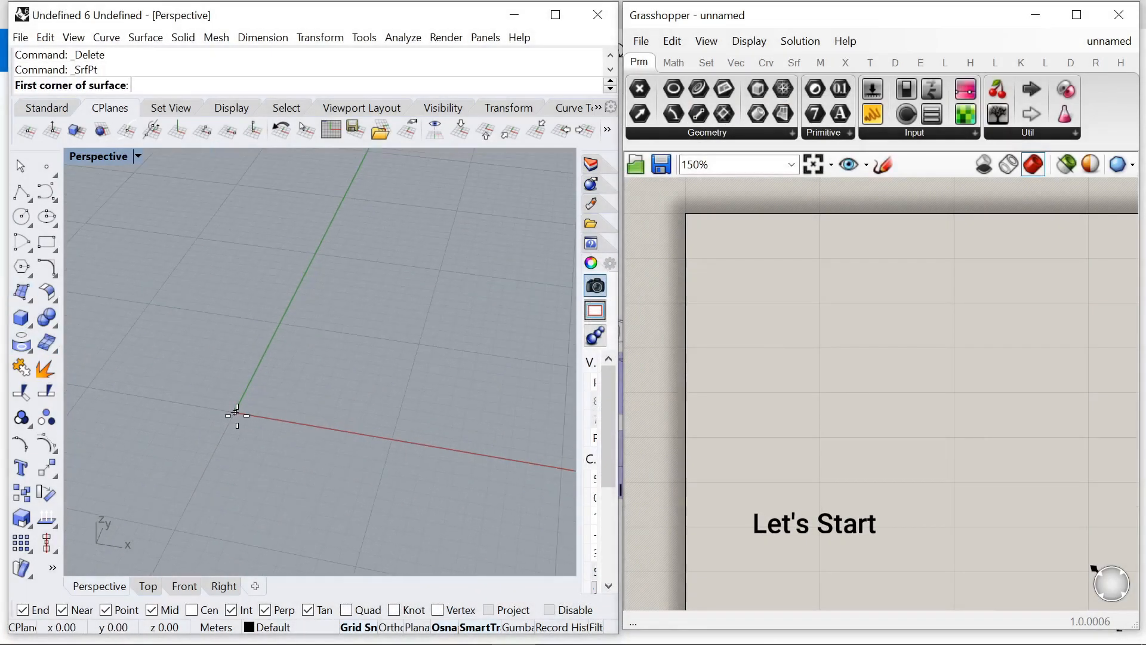
Step: Draw a flat four-corner surface about 20 by 12 m, starting at the origin and running along the X and Y axes
left_click(237, 414)
scroll(409, 440, "up", 2)
left_click(384, 435)
scroll(421, 324, "up", 2)
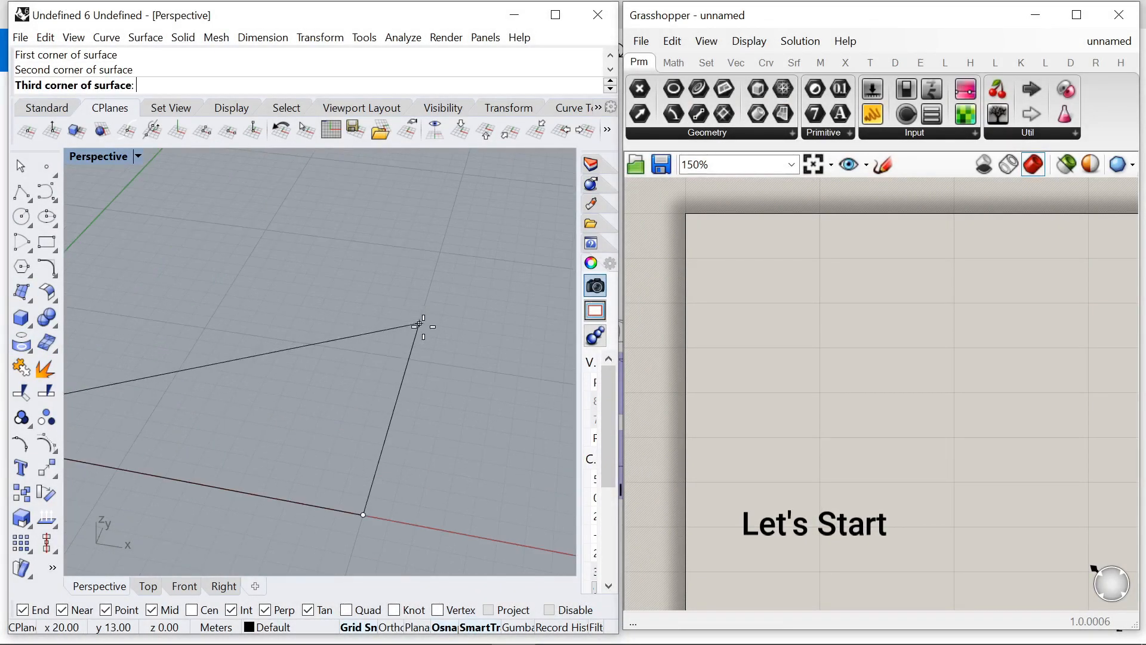
left_click(416, 335)
scroll(416, 335, "down", 3)
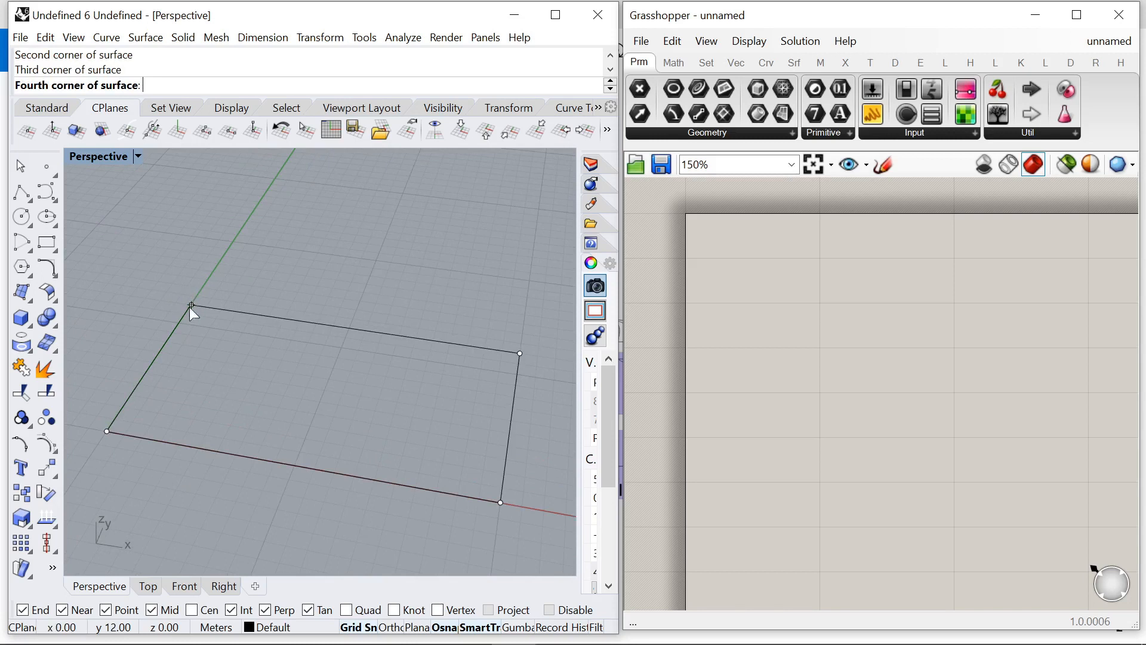
left_click(191, 306)
scroll(857, 337, "down", 4)
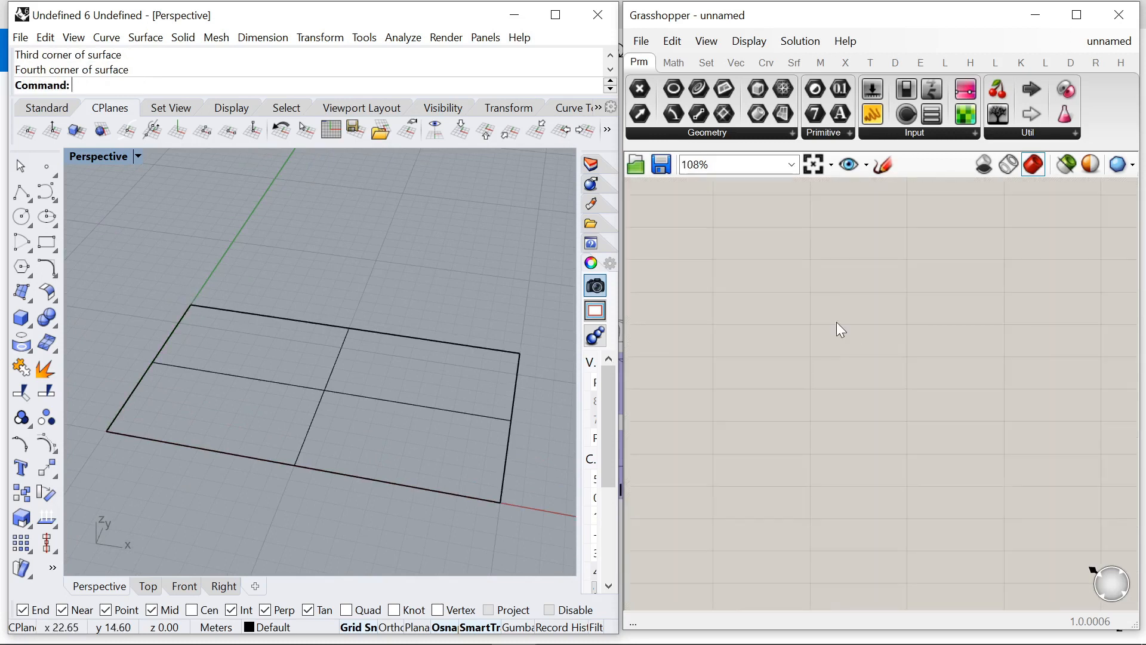
Step: Add a Surface parameter to the Grasshopper canvas and reference the drawn rectangular surface in it
double_click(836, 322)
type("surface")
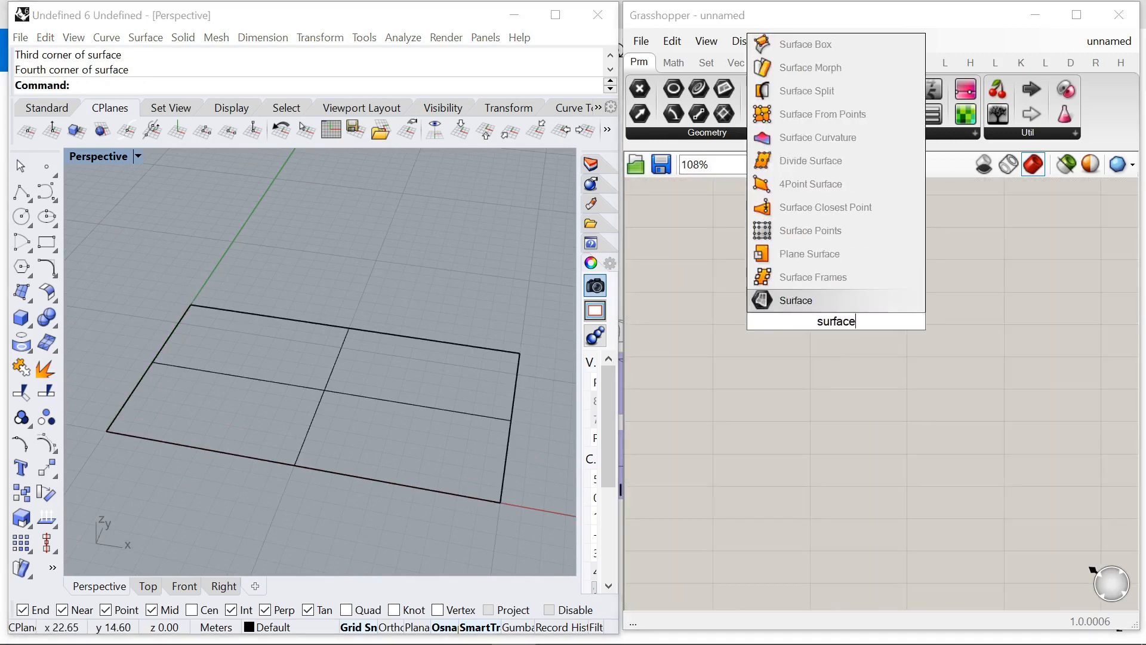
left_click(796, 300)
right_click(830, 321)
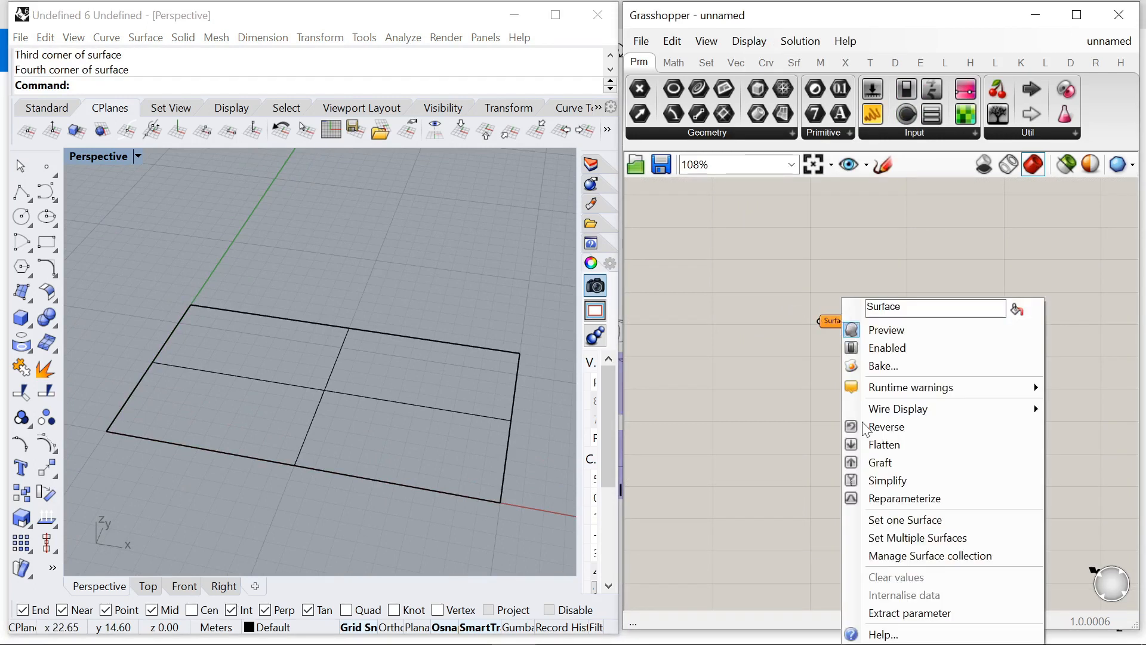
left_click(916, 520)
left_click(494, 418)
scroll(832, 320, "up", 2)
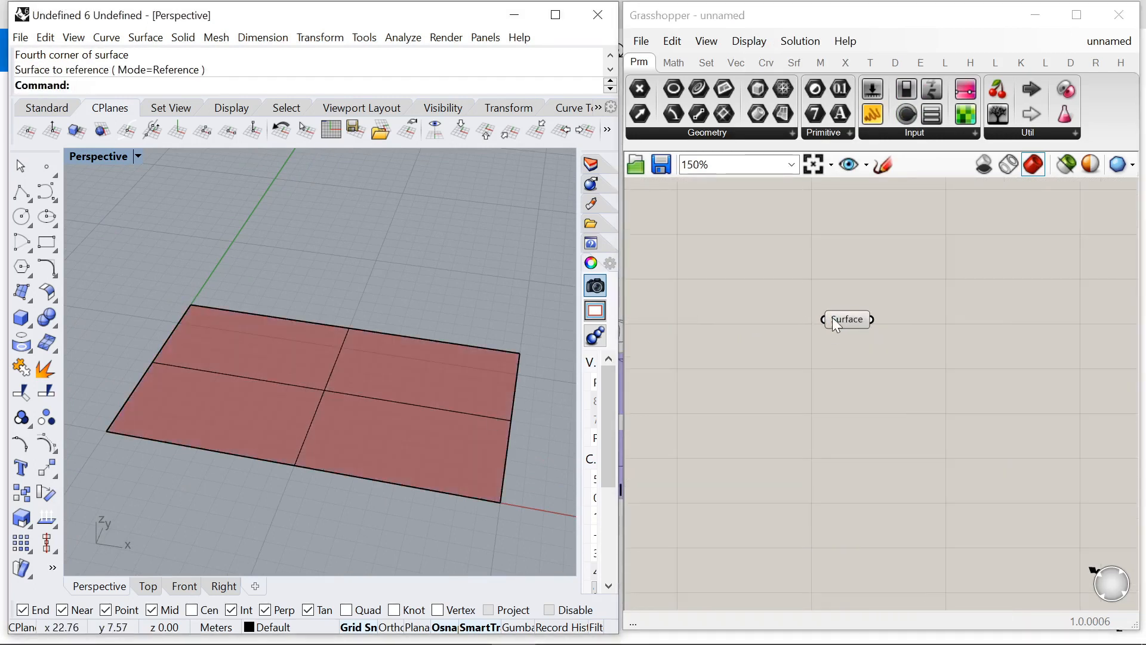
Step: Internalise the referenced surface's data in the Surface parameter
right_click(833, 319)
left_click(931, 590)
scroll(895, 355, "up", 1)
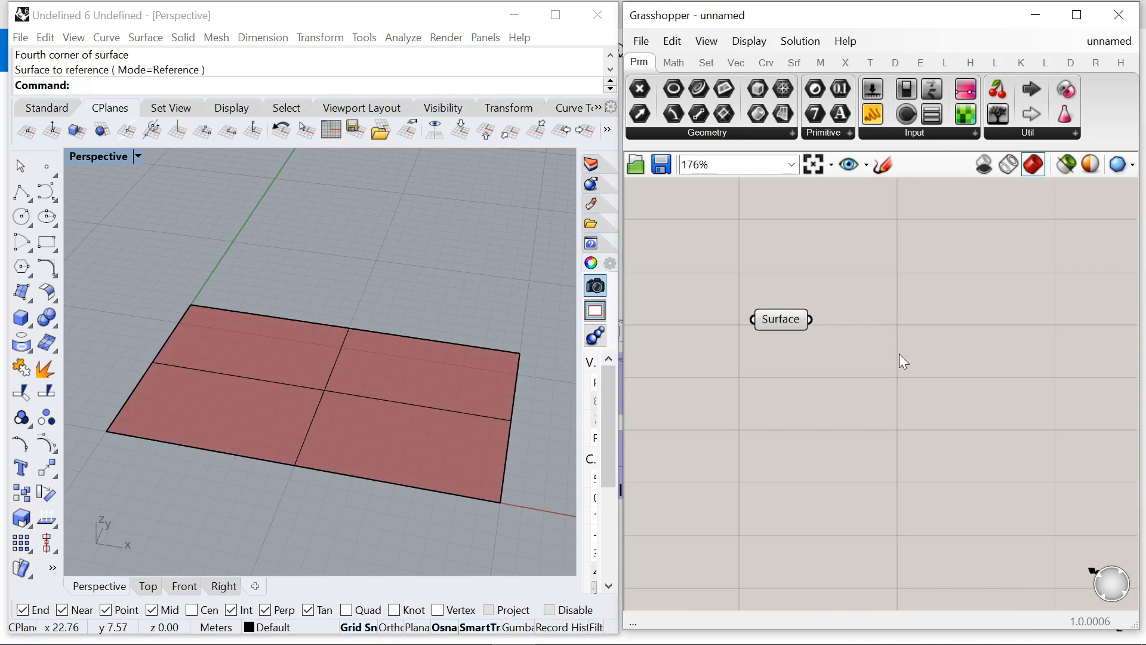
Step: Add a Move component and connect the Surface parameter to its Geometry input
double_click(899, 353)
type("move")
key("Return")
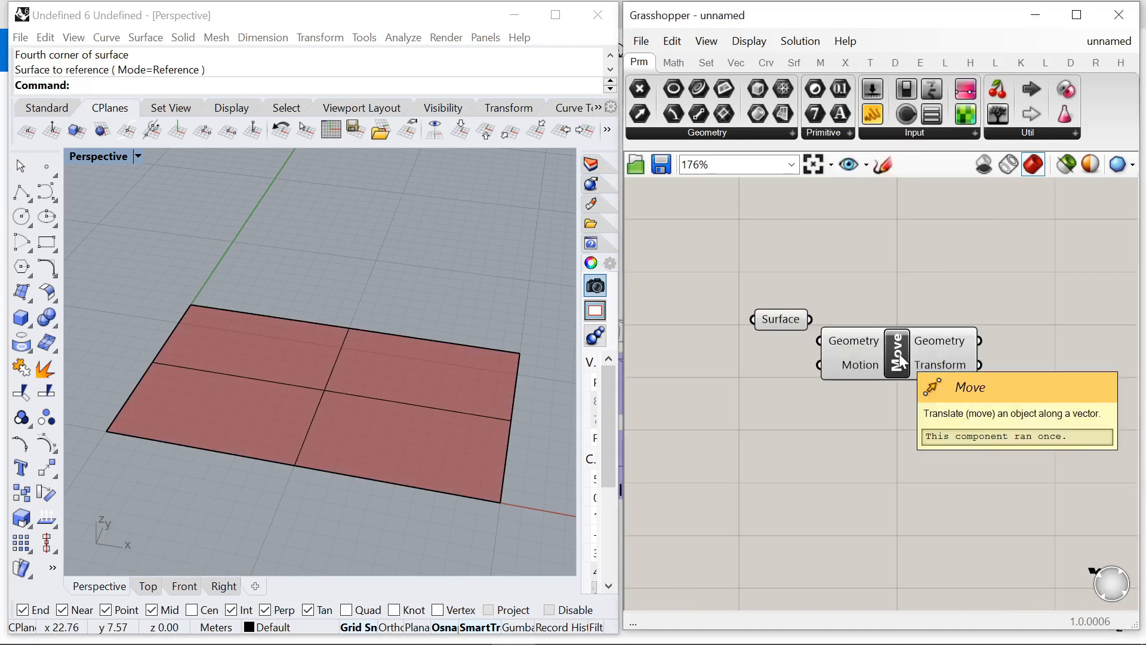
left_click_drag(899, 354, 916, 329)
mouse_move(813, 319)
left_mouse_down()
mouse_move(864, 314)
mouse_move(802, 308)
left_mouse_up()
Step: Add a Unit Z vector component and connect its output to Move's Motion input
double_click(796, 382)
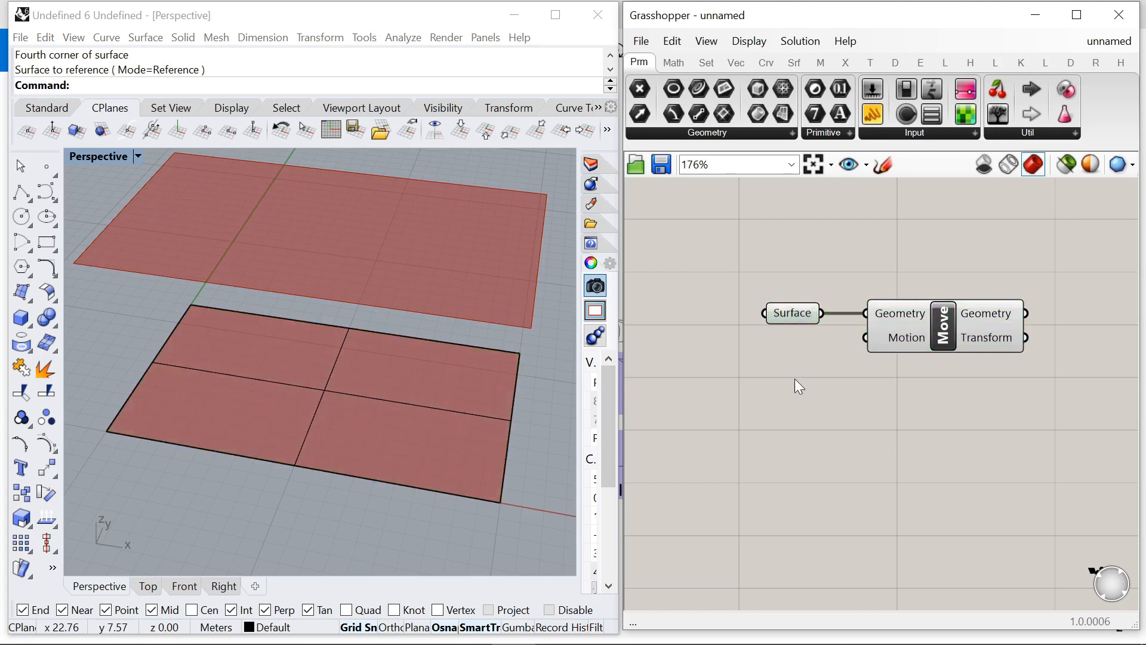
type("Unit Z")
key("Return")
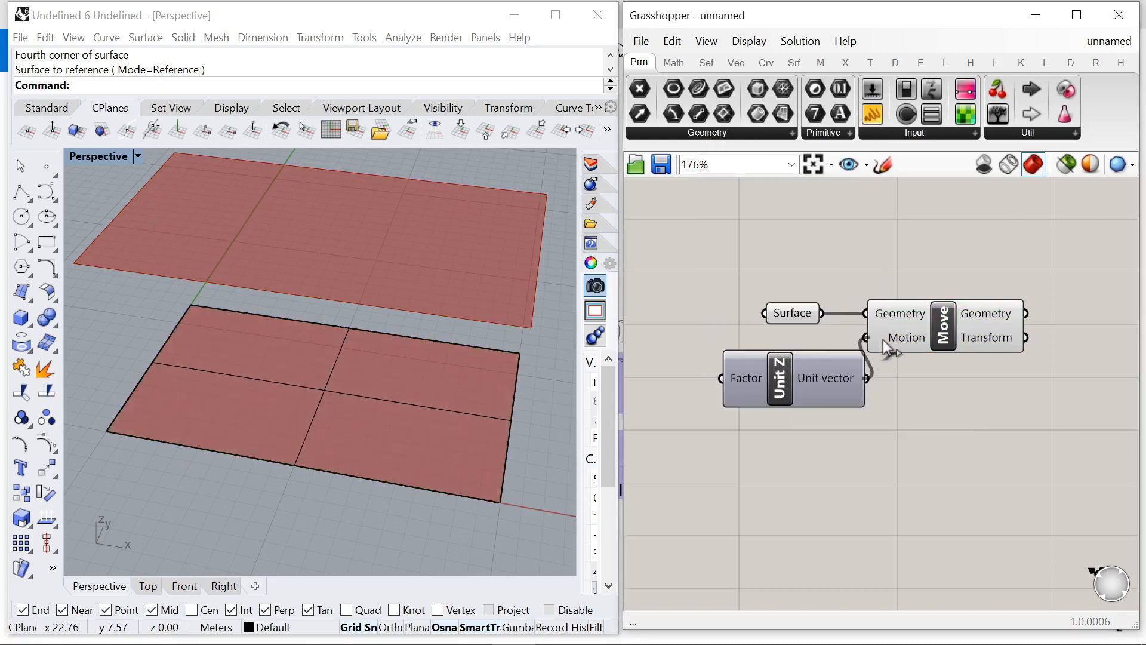
left_click_drag(880, 349, 879, 348)
scroll(913, 368, "down", 1)
left_click(850, 378)
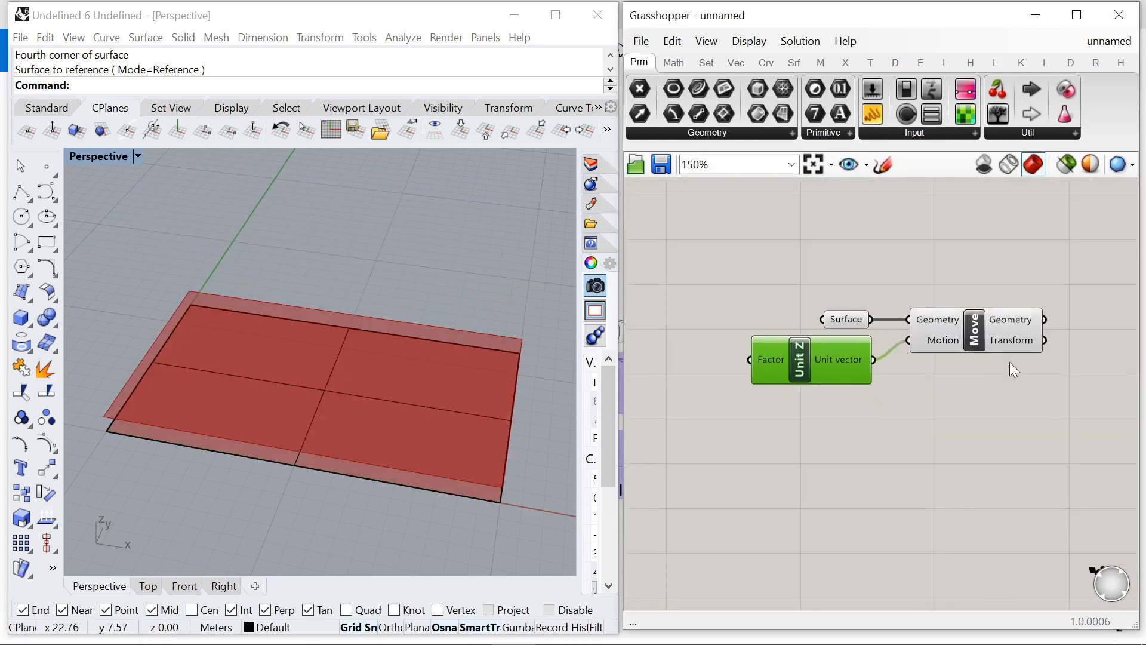
Step: Add a number slider ranging from 0 to 10 and connect it to Unit Z's Factor input
scroll(920, 360, "up", 1)
double_click(790, 375)
type("0")
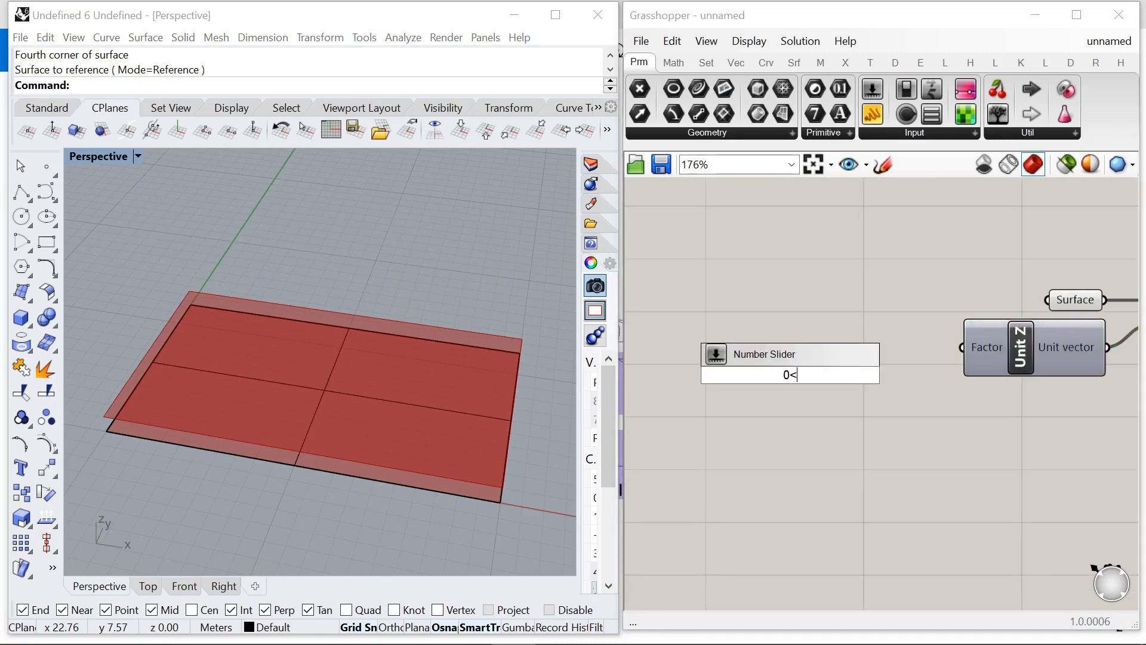
type("<10")
key("Return")
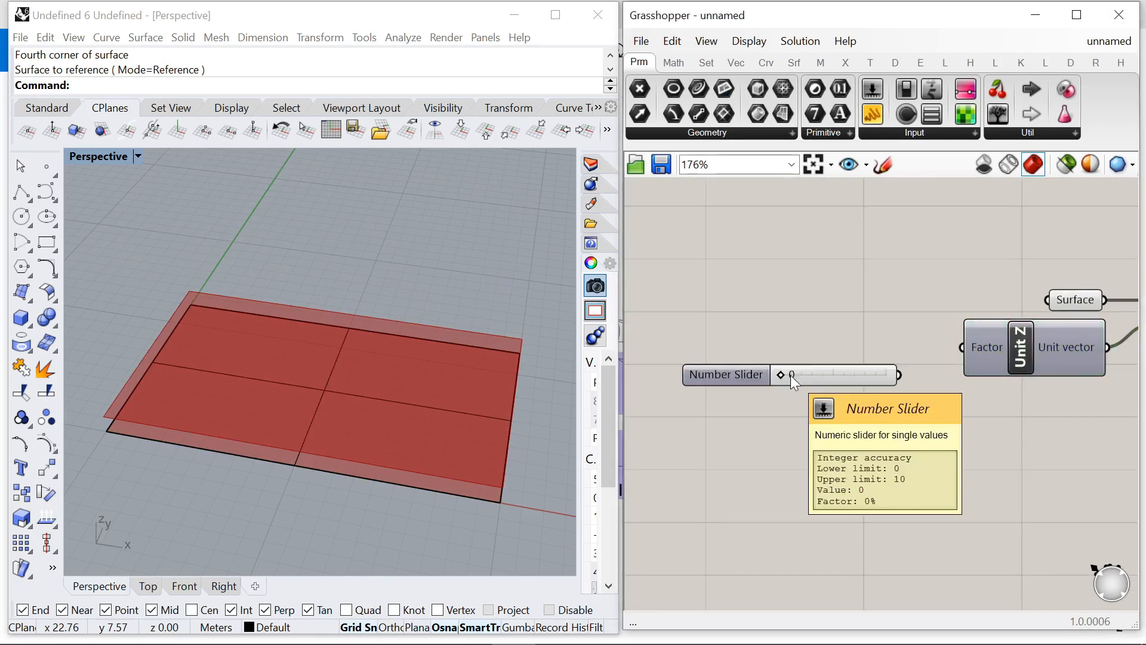
left_click_drag(902, 376, 947, 349)
Step: Set the height slider feeding Unit Z to 5
left_click_drag(730, 371, 873, 349)
right_click_drag(397, 358, 396, 299)
left_click_drag(873, 348, 863, 349)
scroll(824, 303, "down", 5)
scroll(982, 315, "up", 4)
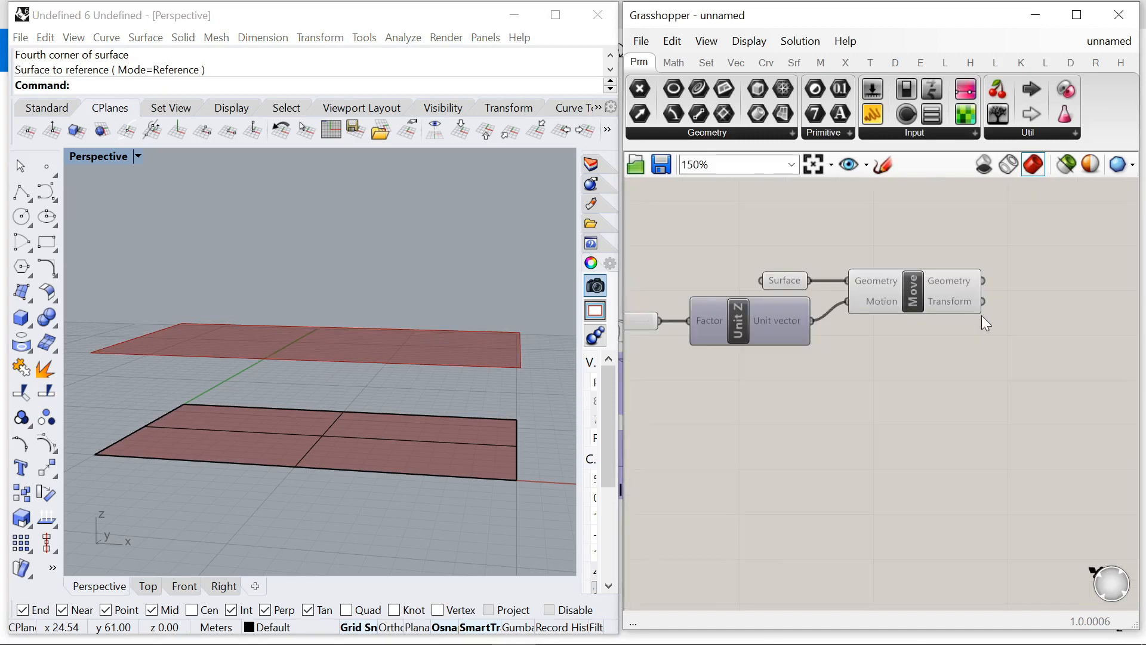
Step: Add a Divide Surface component and connect Move's Geometry output to its Surface input
scroll(932, 368, "down", 3)
double_click(1008, 360)
type("divide surface")
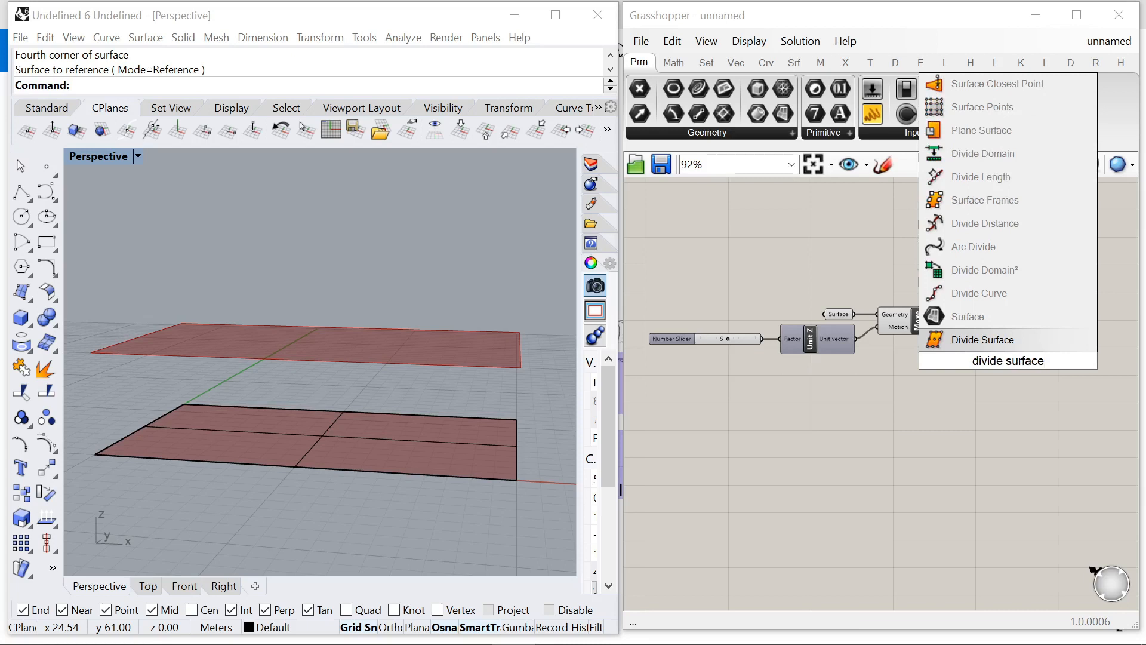
left_click(997, 345)
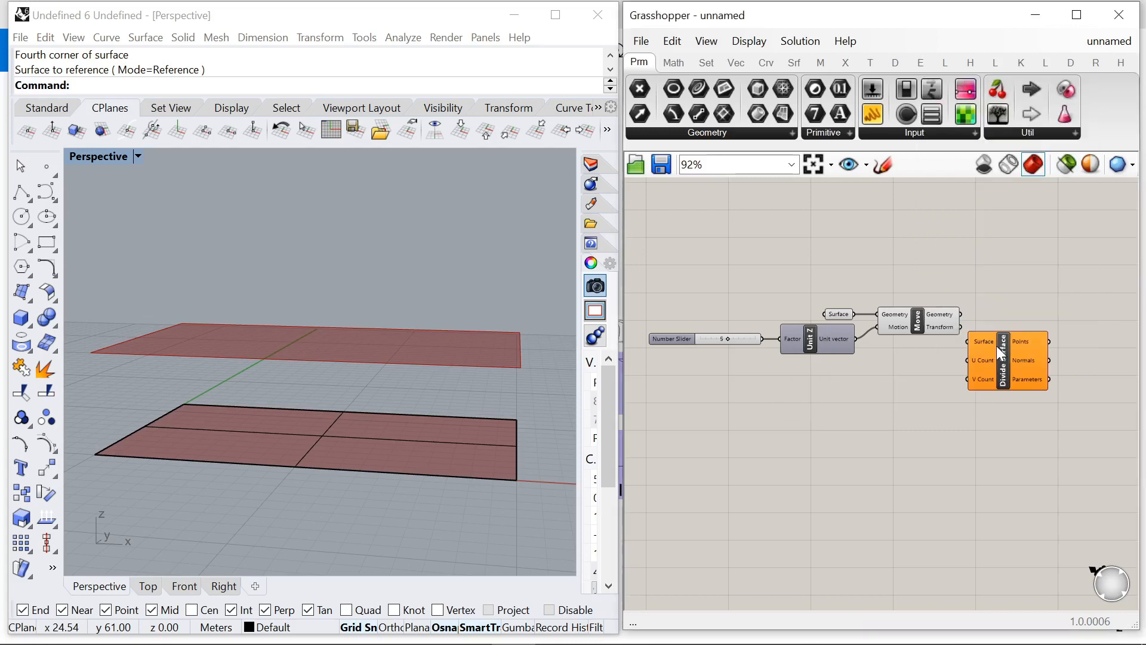
right_click_drag(345, 317, 348, 352)
scroll(955, 345, "up", 2)
left_click_drag(990, 360, 1015, 345)
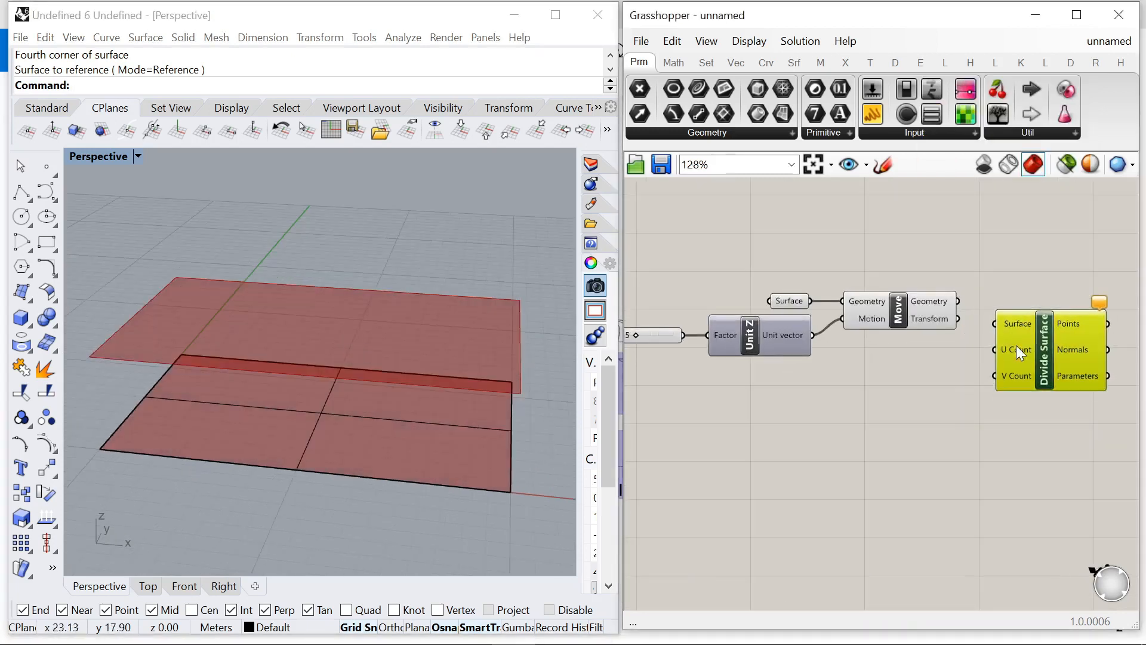
scroll(956, 312, "up", 2)
left_click_drag(961, 296, 1013, 326)
scroll(927, 335, "down", 2)
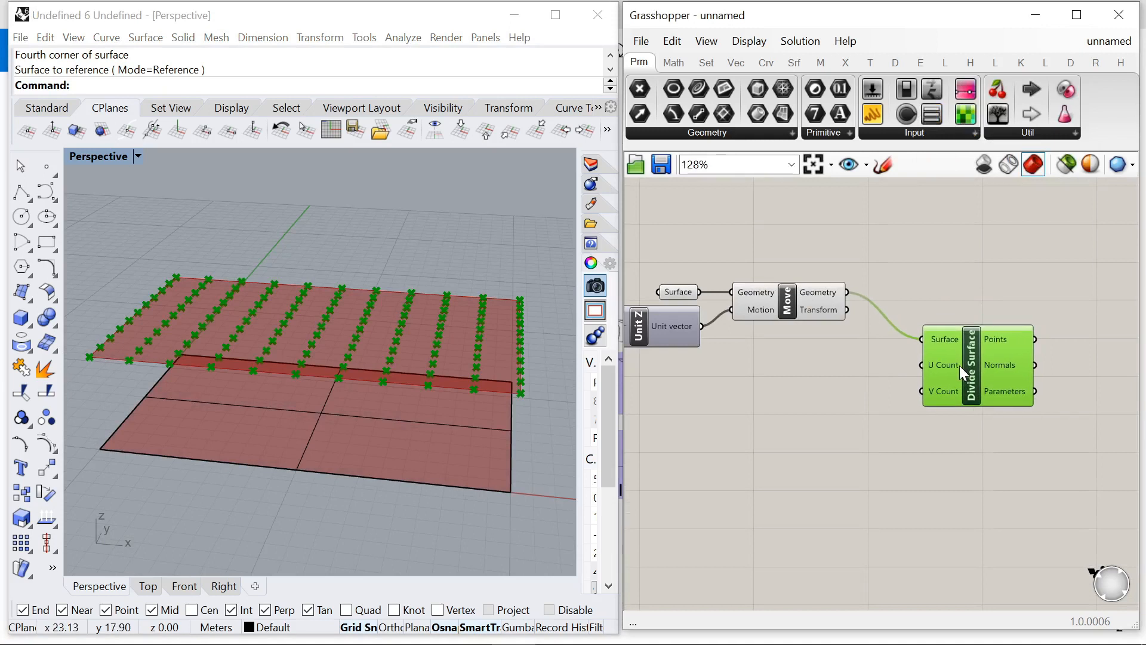
Step: Add a number slider ranging from 0 to 20 and connect it to Divide Surface's U Count
double_click(808, 418)
type("0<20")
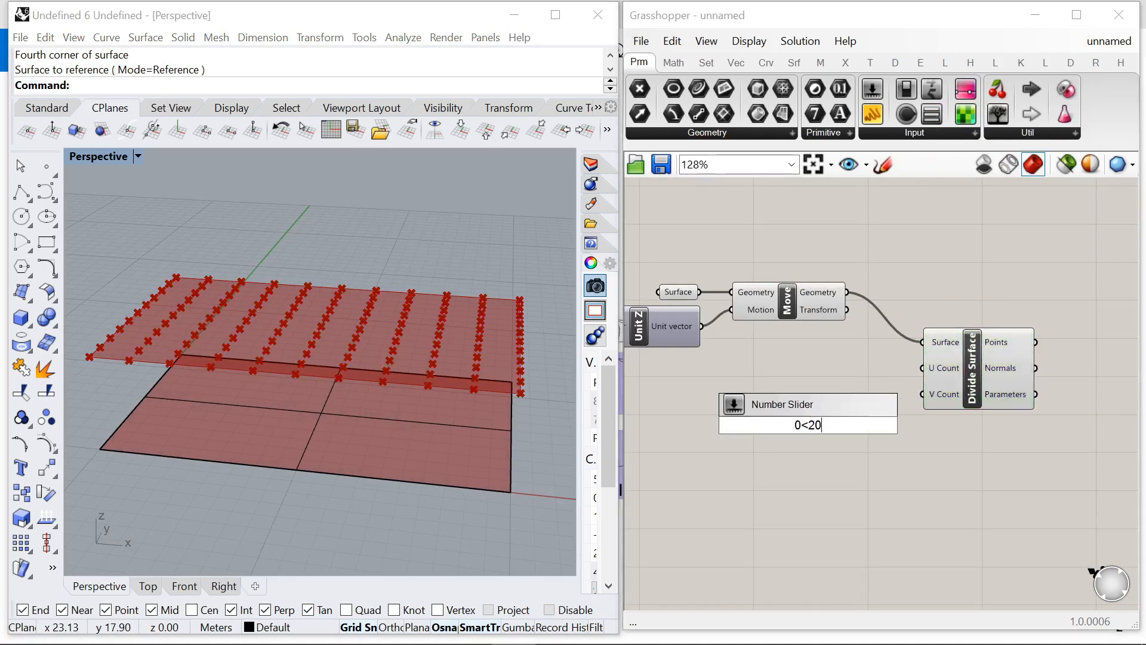
key("Return")
scroll(776, 424, "up", 2)
left_click_drag(769, 424, 763, 347)
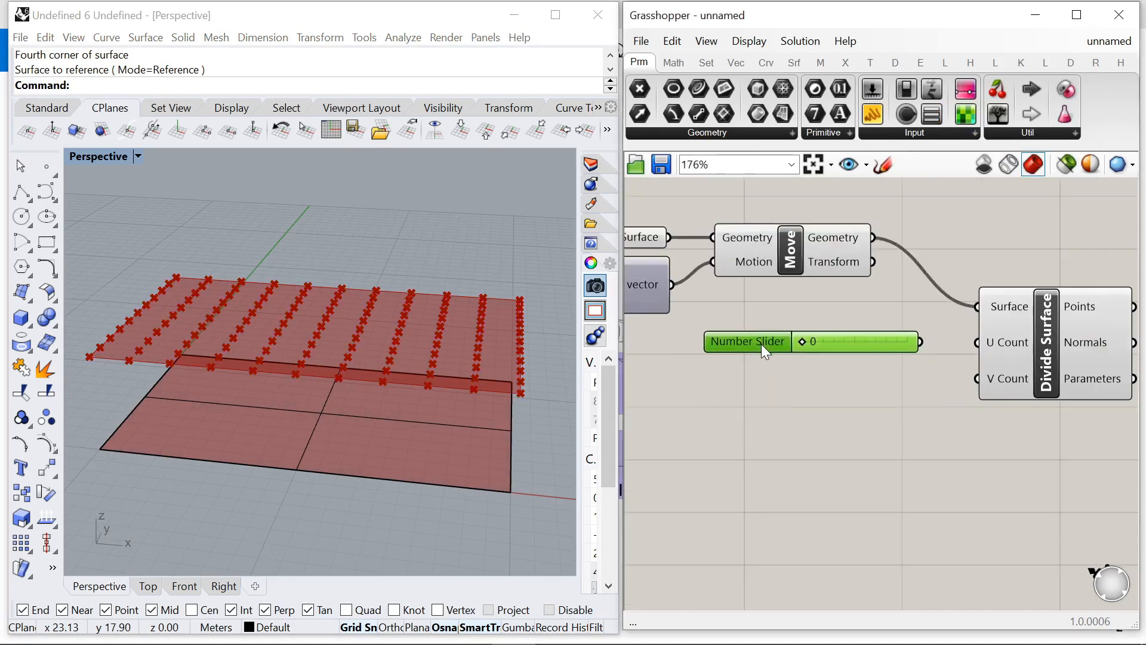
left_click_drag(955, 342, 972, 342)
Step: Duplicate the U Count slider for V Count, setting U Count to 20 and V Count to 12
left_click_drag(754, 346, 753, 377, "alt")
left_click_drag(800, 340, 906, 342)
left_click_drag(800, 380, 863, 380)
right_click_drag(471, 360, 447, 377)
scroll(855, 335, "down", 5)
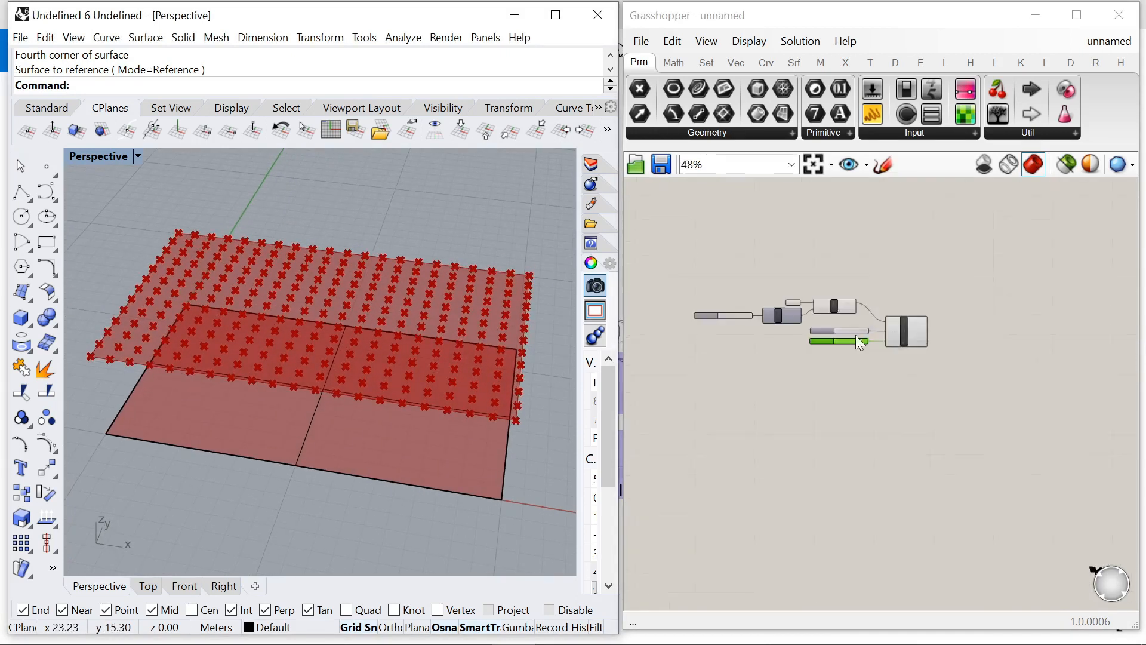
Step: Add a Closest Point component and place it after Divide Surface with room between them
scroll(883, 328, "up", 3)
left_click(883, 328)
scroll(881, 310, "down", 2)
scroll(885, 306, "up", 3)
scroll(879, 274, "down", 3)
left_click(900, 279)
double_click(917, 329)
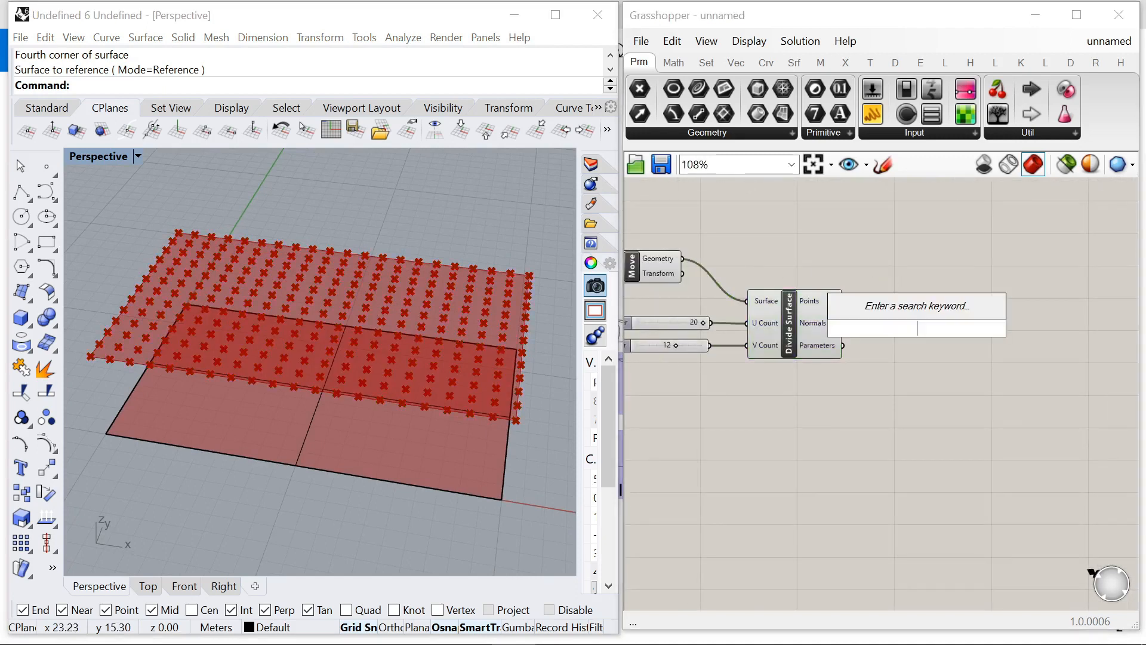
type("closest")
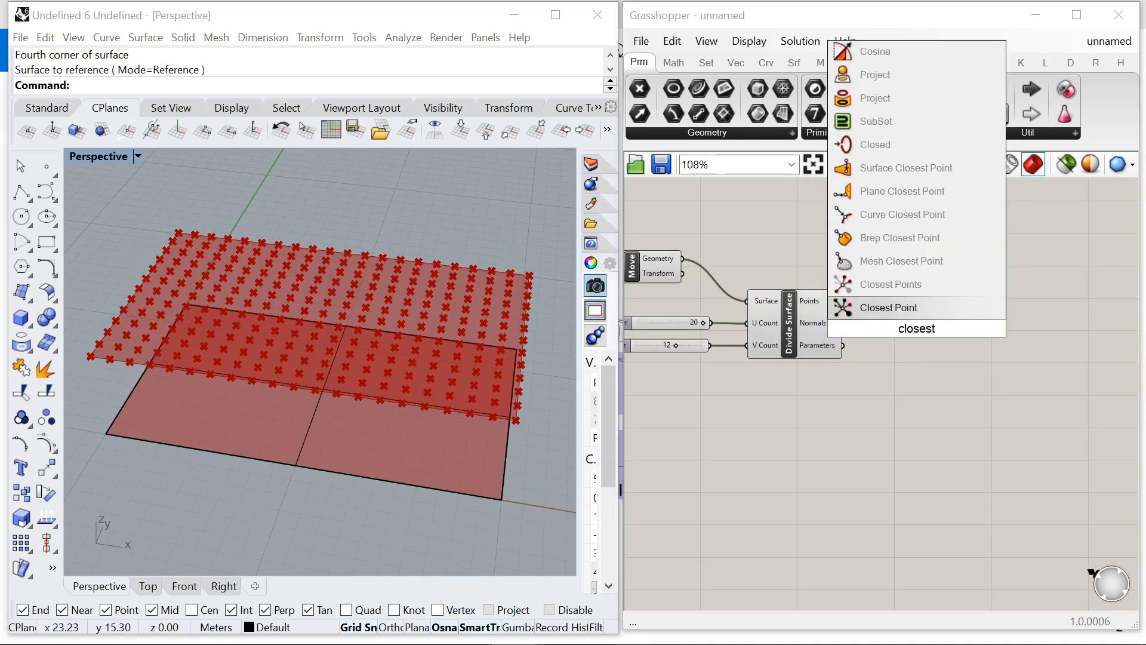
key("Return")
scroll(921, 313, "up", 2)
left_click(980, 274)
scroll(958, 342, "down", 4)
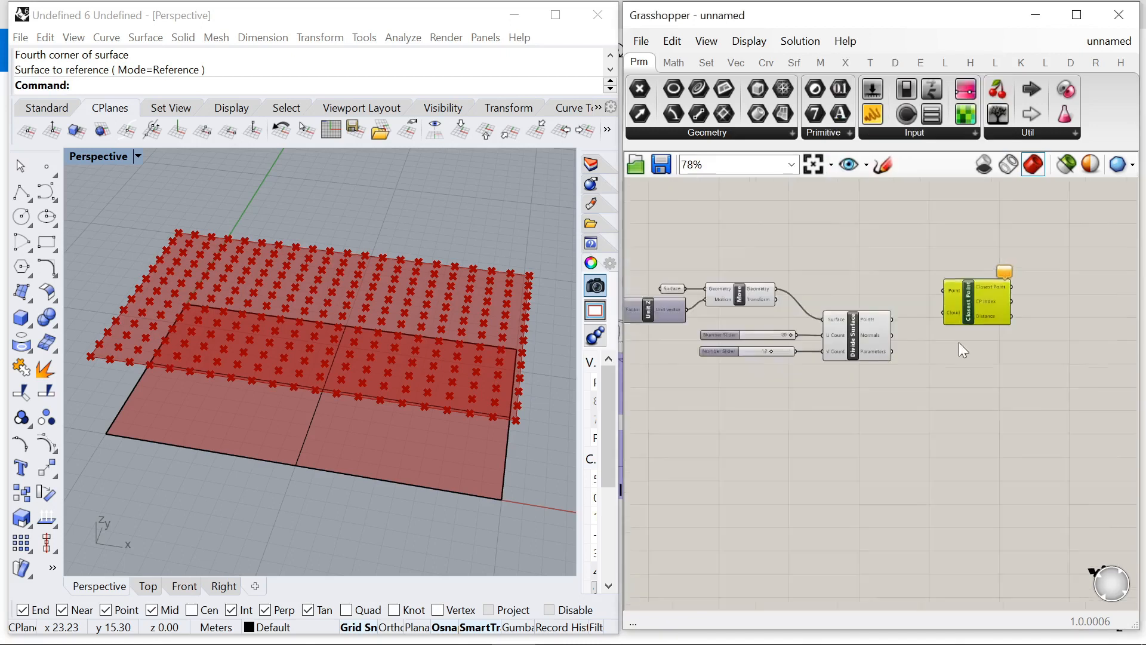
scroll(881, 330, "up", 2)
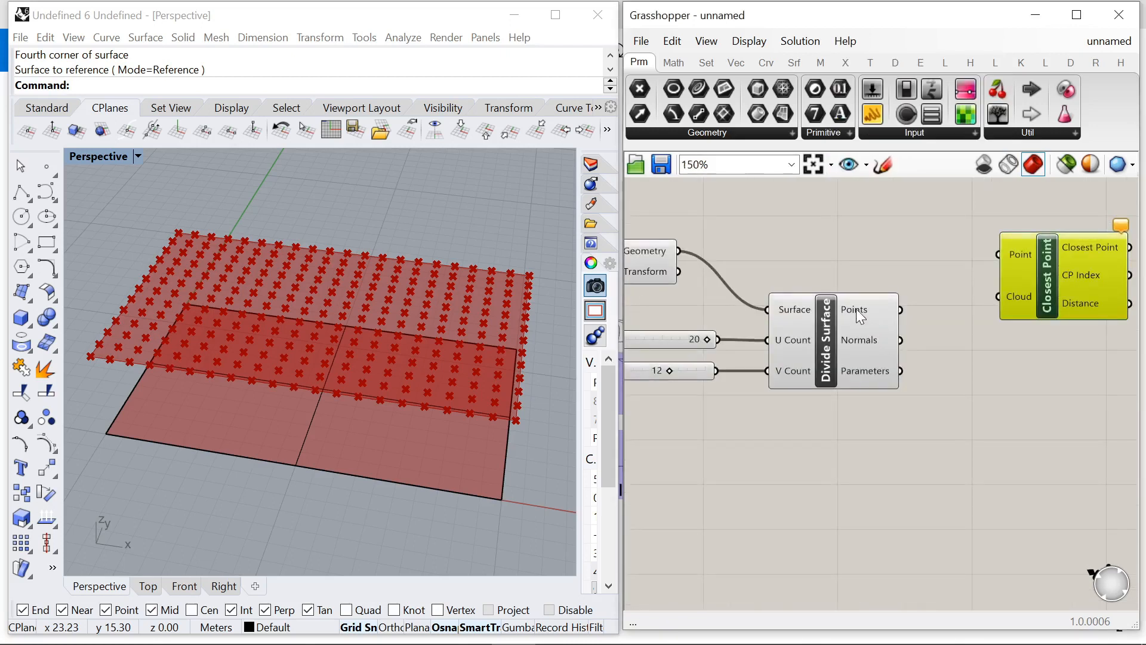
Step: Flatten Divide Surface's Points output and connect it to Closest Point's Cloud input
right_click(856, 307)
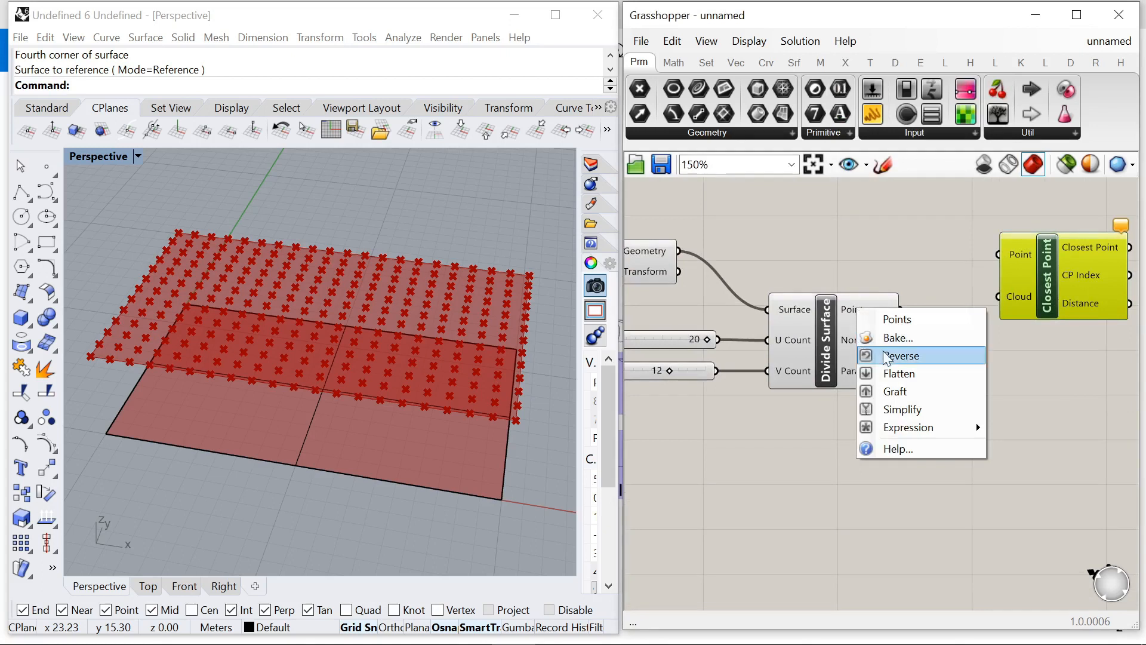
left_click(898, 374)
scroll(942, 322, "down", 2)
scroll(941, 322, "up", 2)
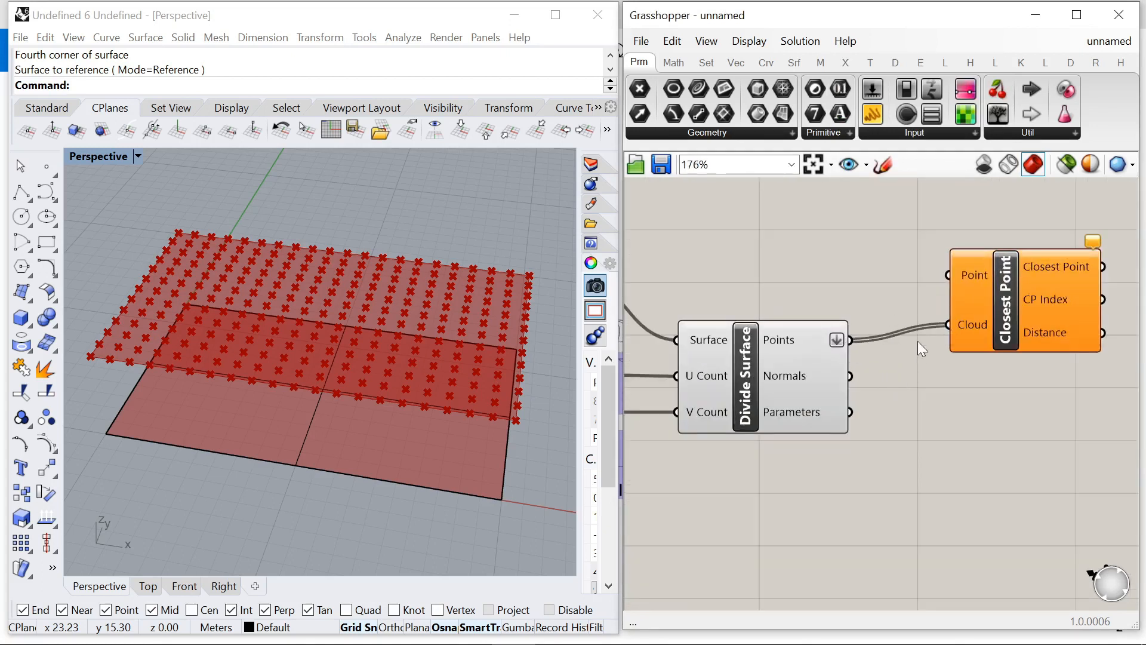
scroll(918, 341, "down", 1)
left_click_drag(991, 317, 1057, 328)
Step: Add an Evaluate Surface component above Divide Surface and connect Move's Geometry output to its Surface input
scroll(983, 282, "down", 4)
scroll(785, 279, "up", 4)
scroll(740, 265, "down", 3)
scroll(821, 264, "up", 3)
left_click(711, 306)
scroll(866, 276, "down", 1)
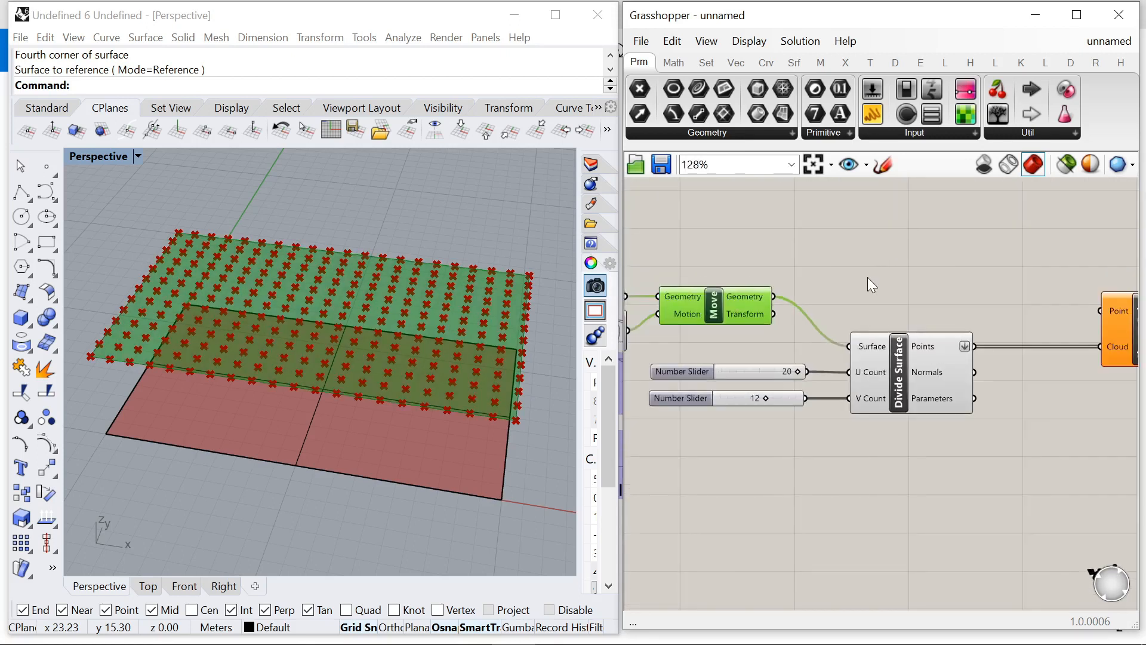
double_click(868, 277)
type("evaluate")
left_click(842, 191)
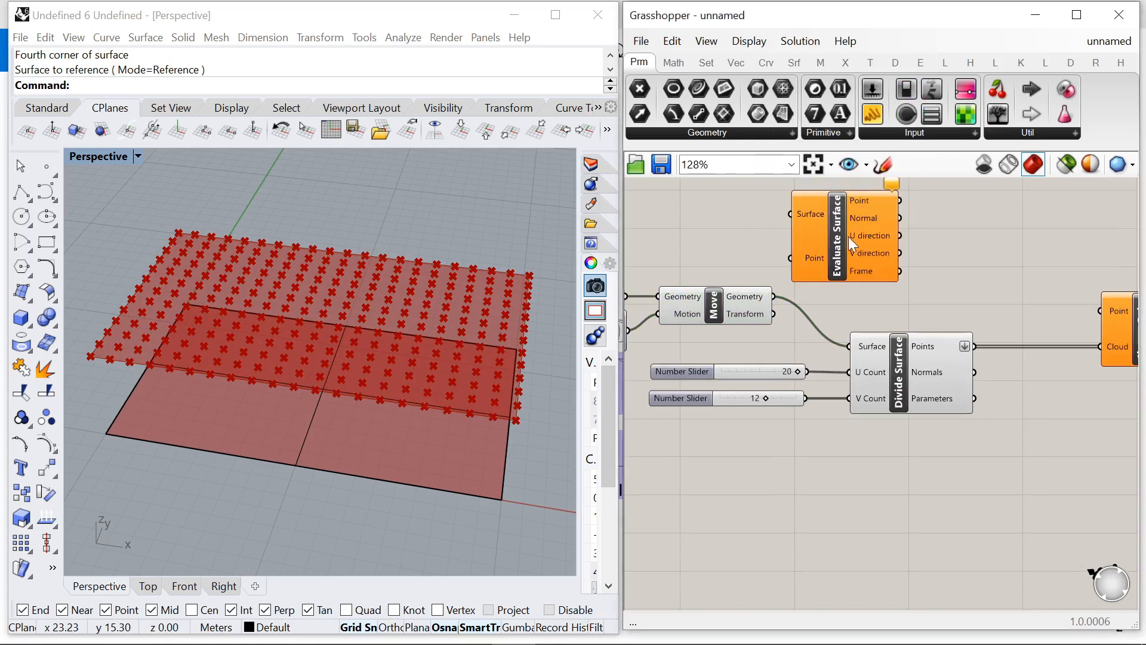
left_click_drag(777, 296, 832, 222)
Step: Add an MD Slider and connect its output to Evaluate Surface's Point input
scroll(833, 305, "down", 4)
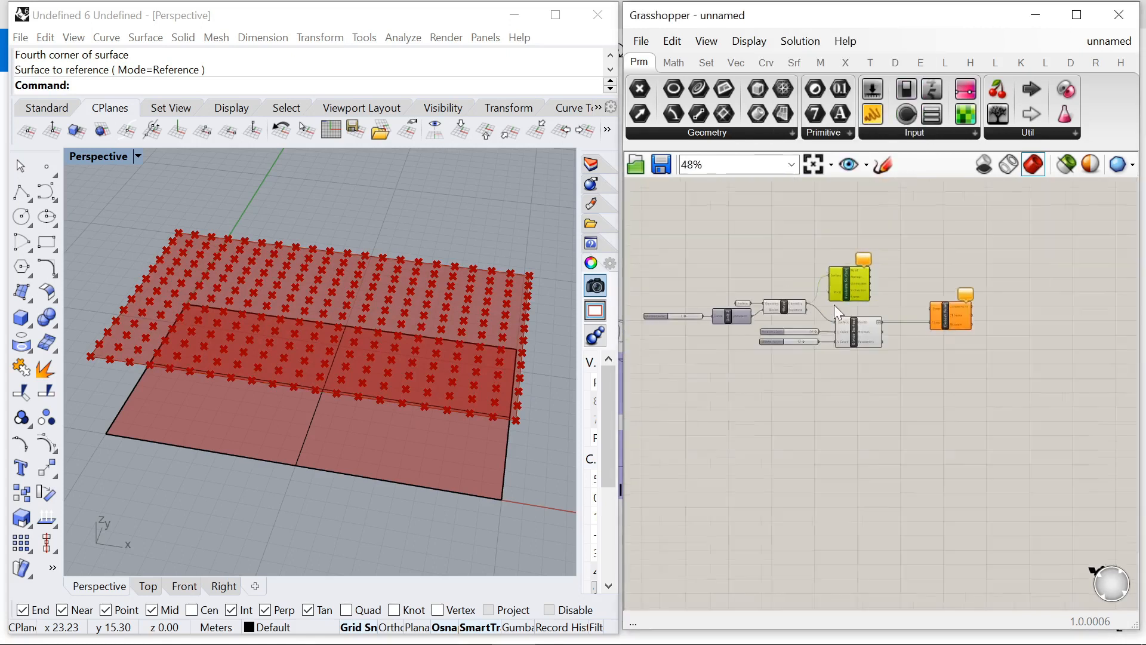
scroll(893, 238, "up", 3)
right_click_drag(697, 178, 824, 273)
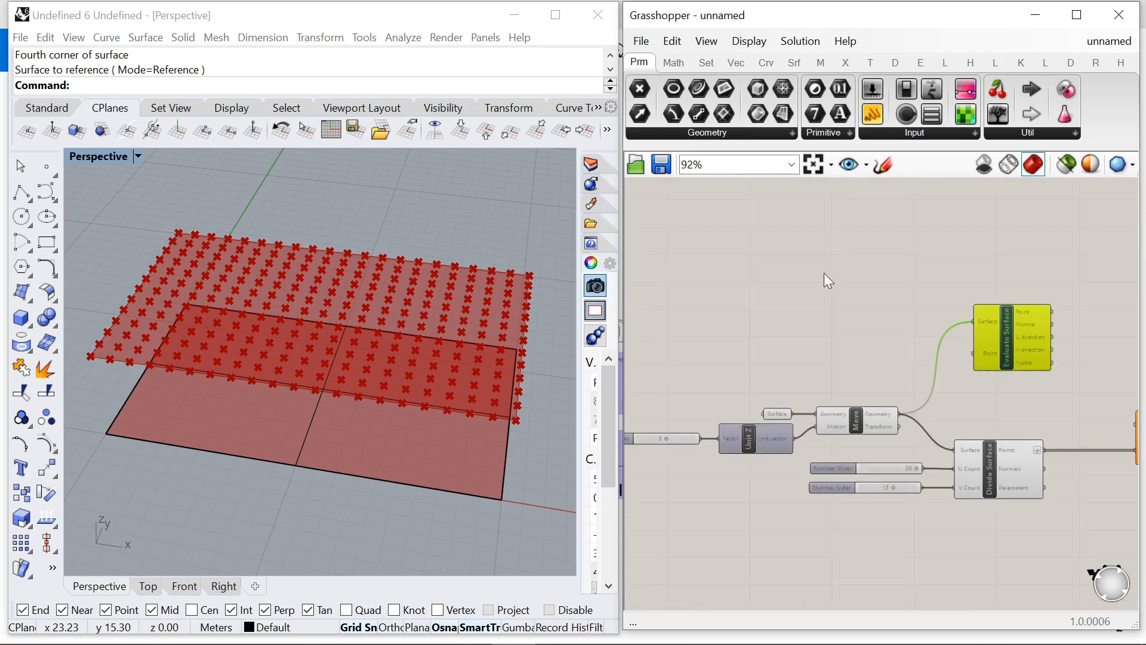
double_click(824, 274)
type("md")
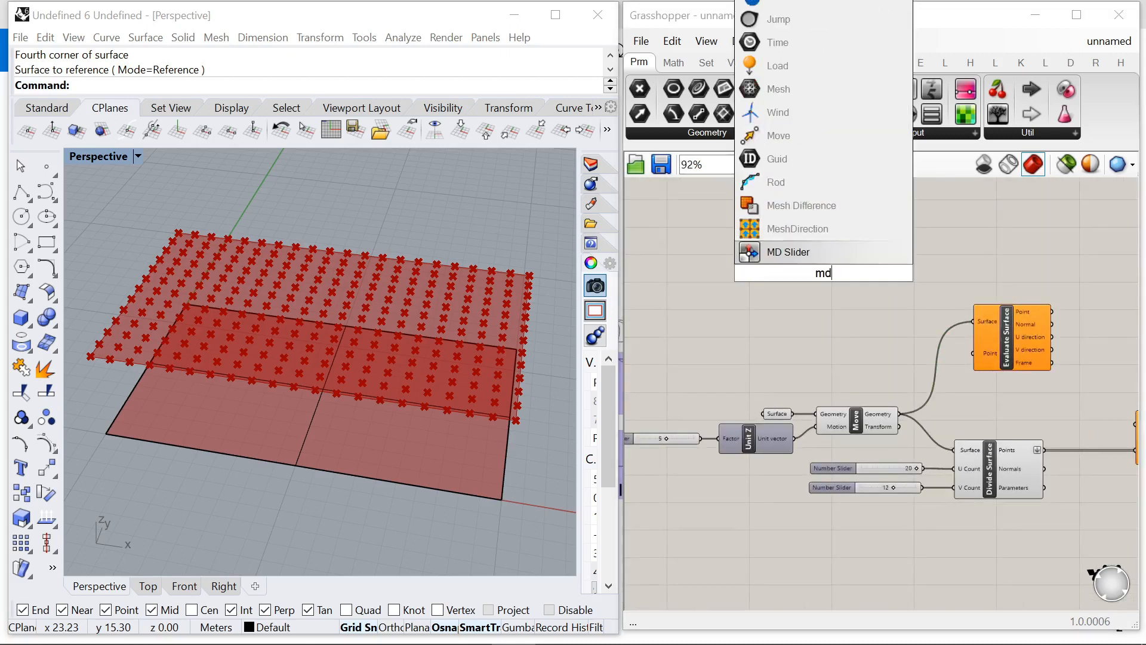
left_click(815, 253)
scroll(848, 258, "up", 3)
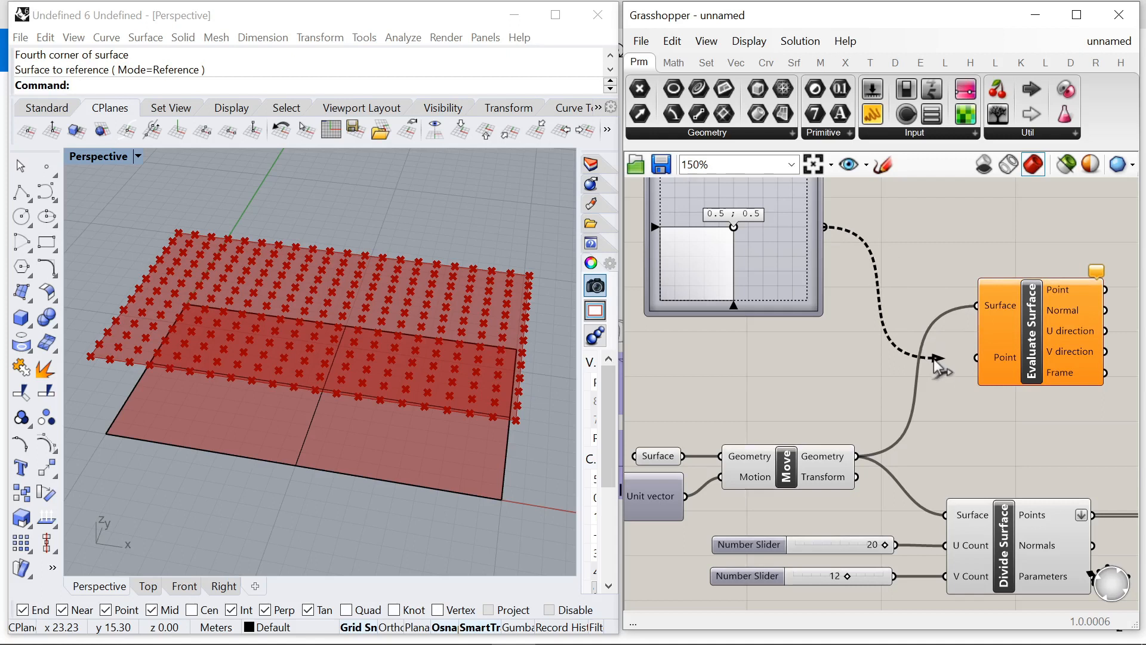
left_click_drag(934, 358, 977, 358)
Step: Reposition the MD Slider, and shift the whole definition down to free space above it on the canvas
scroll(949, 411, "down", 3)
scroll(869, 323, "up", 3)
scroll(864, 318, "down", 2)
scroll(861, 311, "up", 1)
left_click_drag(855, 308, 890, 241)
scroll(808, 304, "down", 4)
left_click_drag(650, 247, 1092, 510)
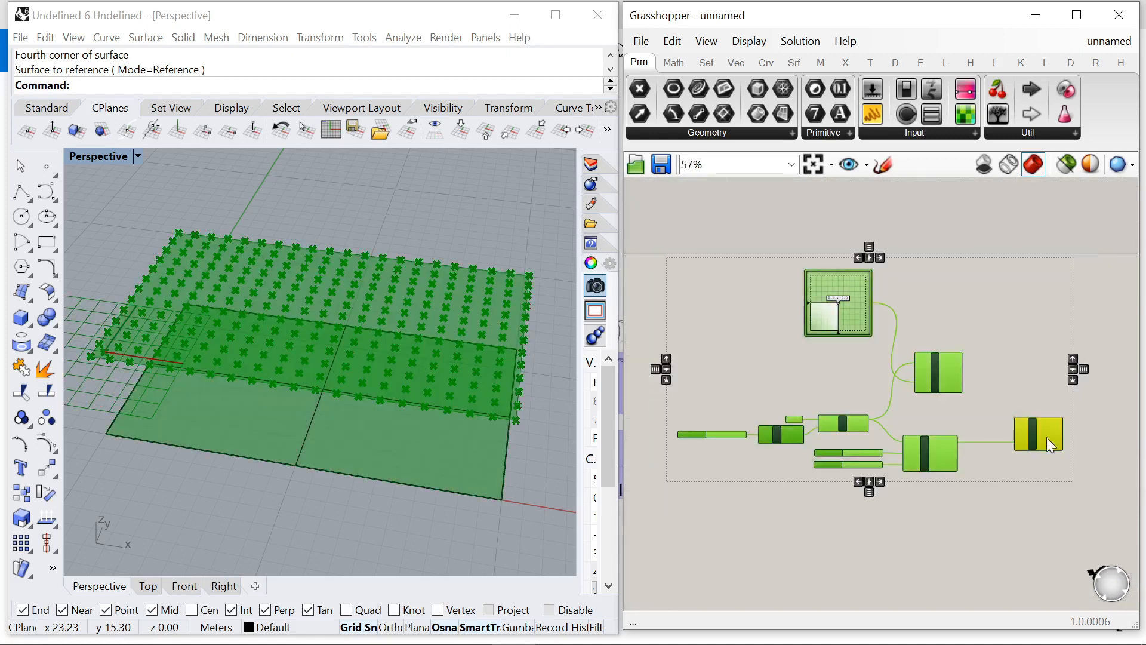
left_click_drag(1047, 437, 1063, 493)
left_click(1032, 437)
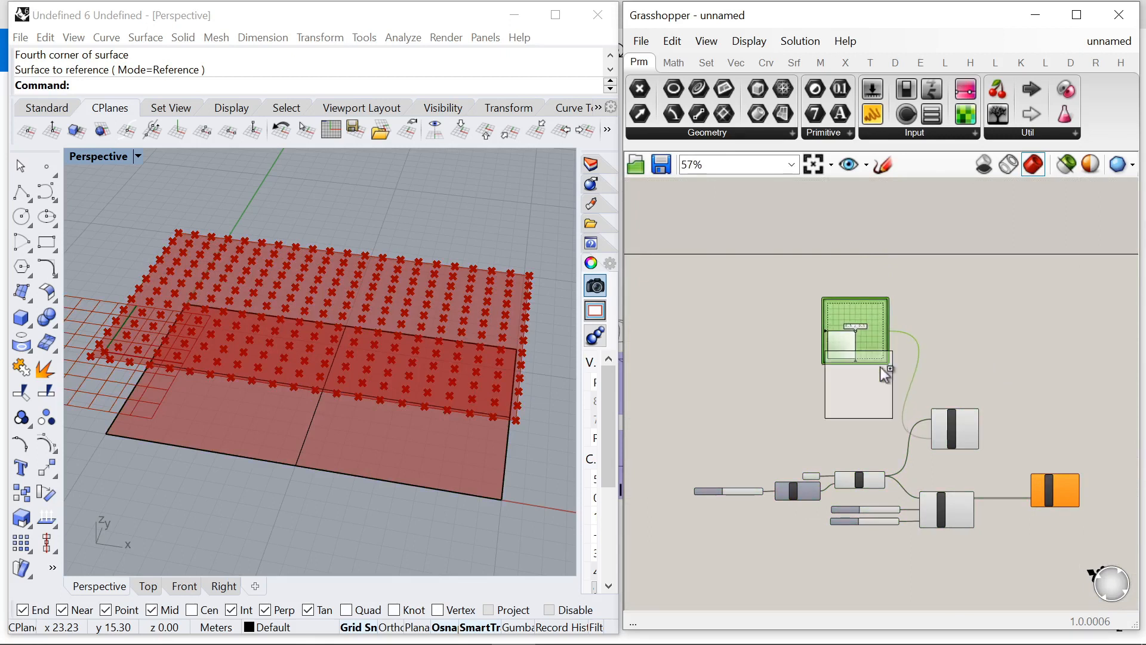
Step: Duplicate the MD Slider, connect the copy to Evaluate Surface's Point input as well, and reparameterize that component's Surface input
scroll(902, 428, "up", 4)
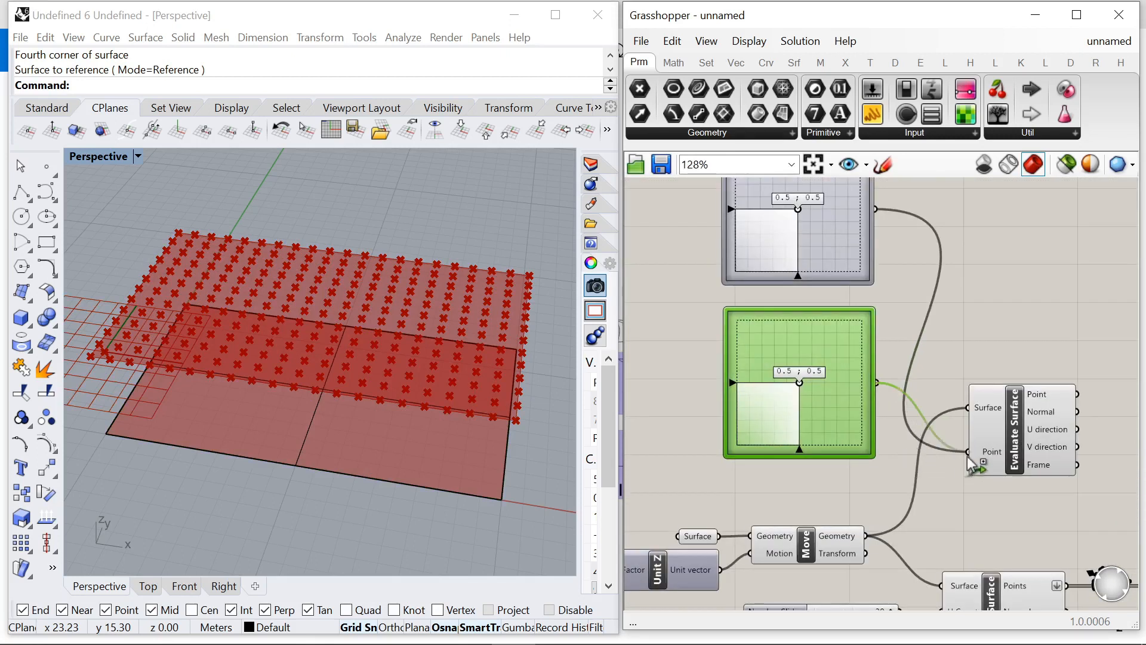
right_click(984, 412)
left_click(1032, 498)
Step: Set the first MD Slider to 0.76 ; 0.0 and the second one to a low U and high V value
scroll(802, 378, "up", 1)
left_click_drag(799, 384, 785, 406)
scroll(797, 357, "down", 1)
left_click_drag(795, 205, 830, 270)
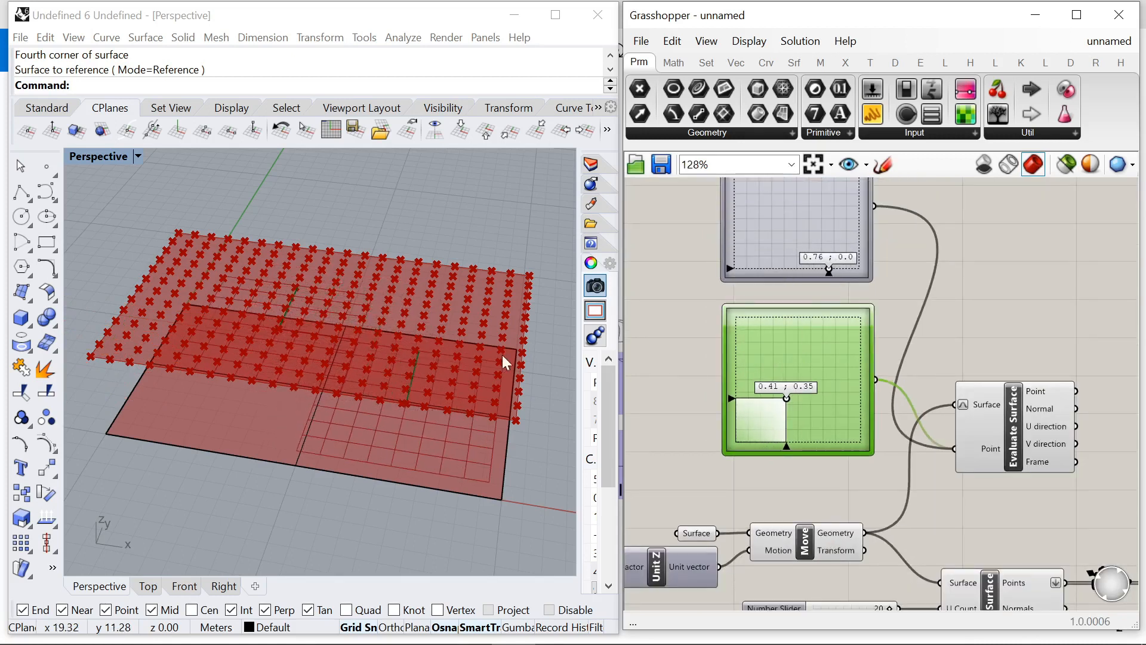
right_click_drag(502, 355, 506, 382)
left_click_drag(785, 402, 754, 335)
left_click(949, 327)
Step: Connect Evaluate Surface's Point output to Closest Point's Point input
scroll(854, 356, "down", 8)
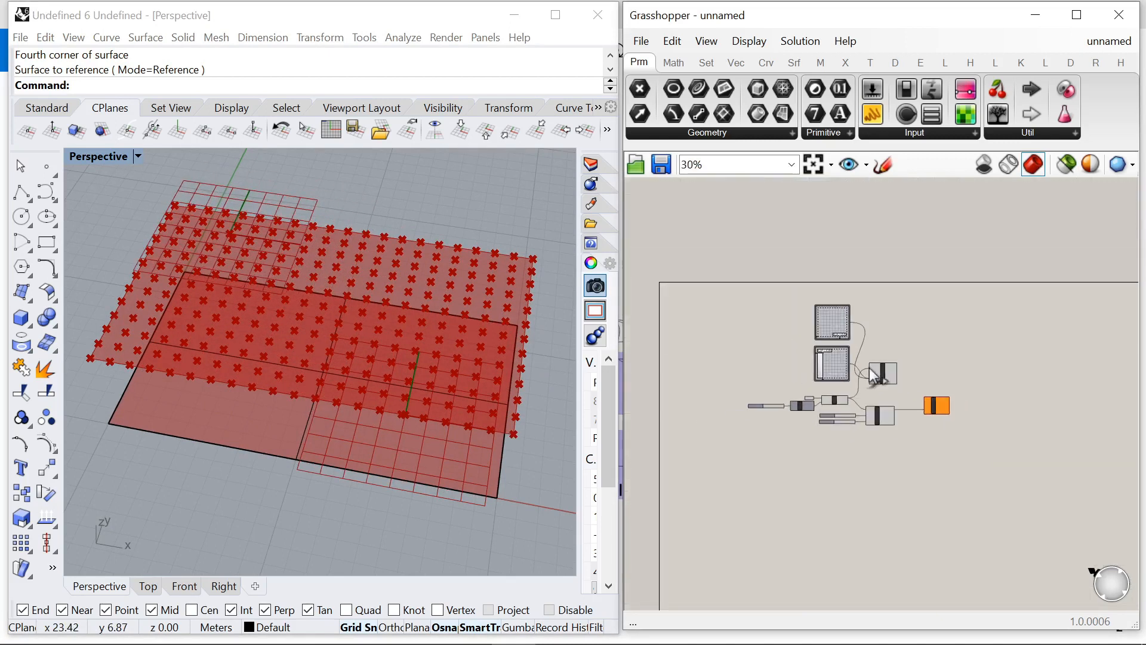
scroll(927, 375, "up", 6)
left_click(807, 378)
left_click(877, 398)
scroll(871, 393, "up", 2)
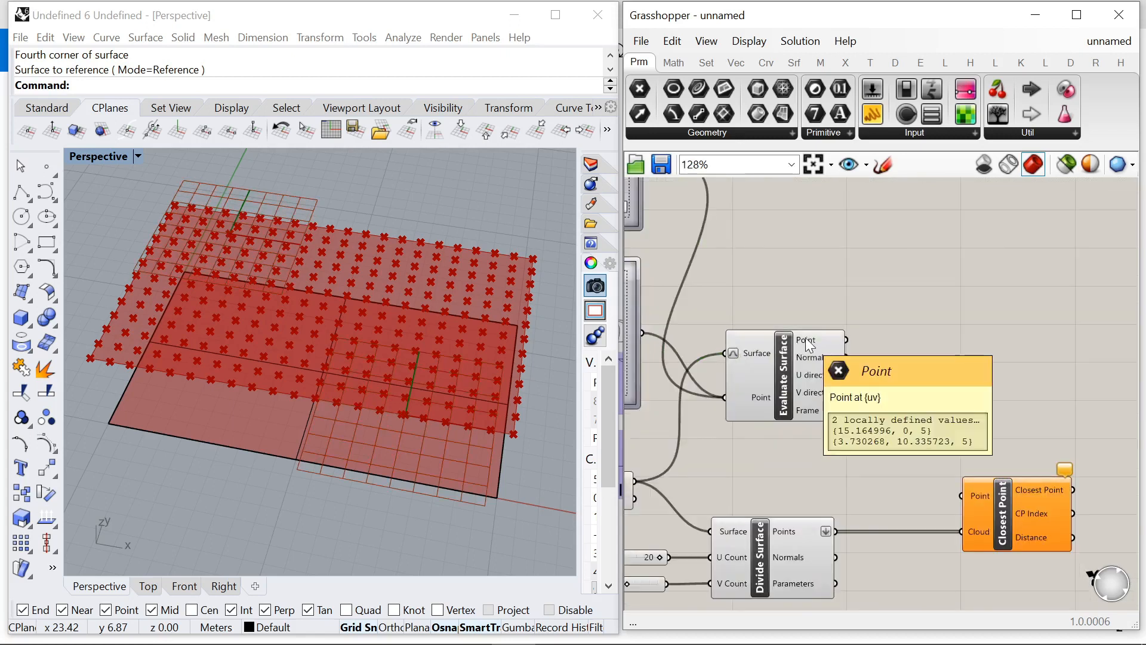
scroll(847, 374, "down", 2)
scroll(794, 308, "up", 2)
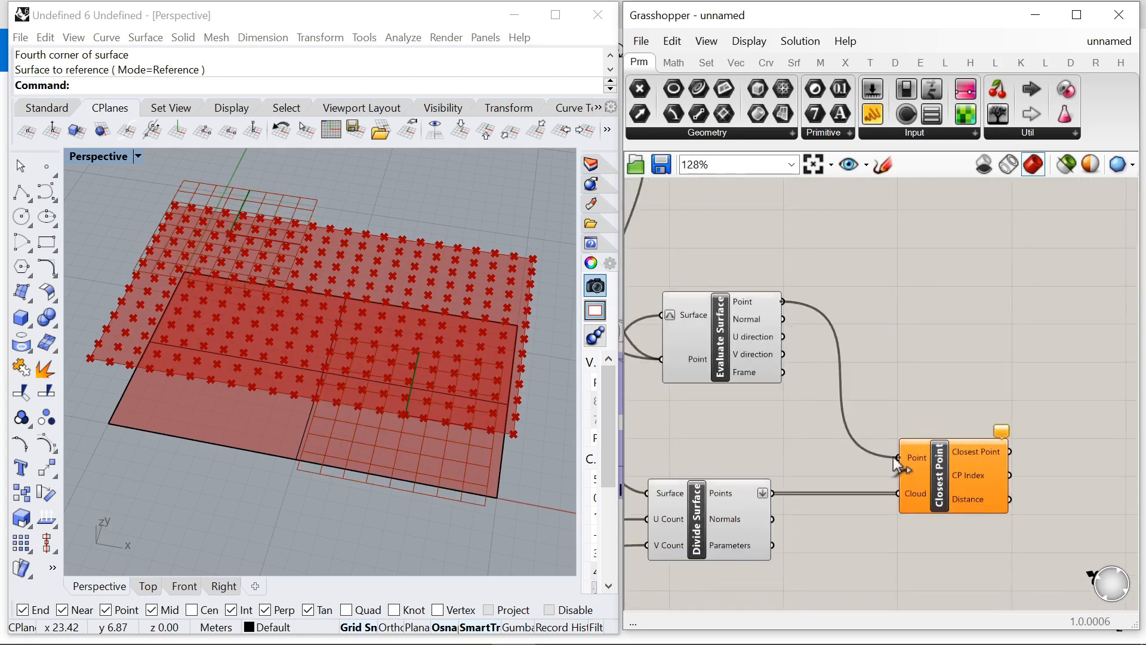
left_click_drag(893, 464, 898, 458)
Step: Add a Panel next to Closest Point and connect the Distance output to it
scroll(884, 382, "up", 3)
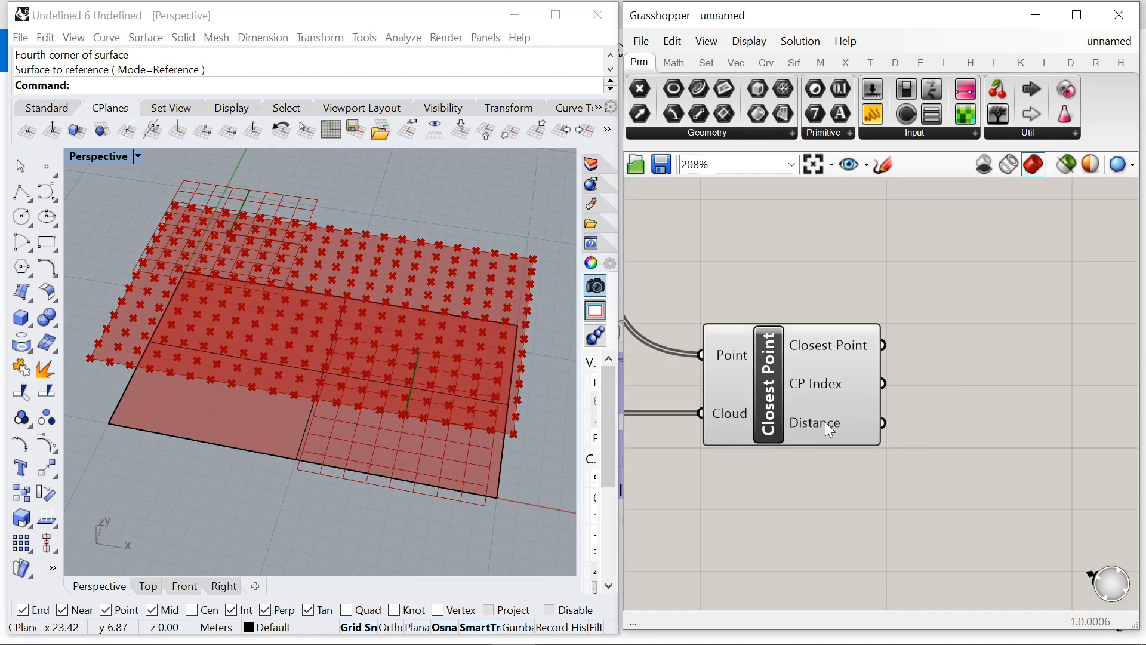
double_click(904, 439)
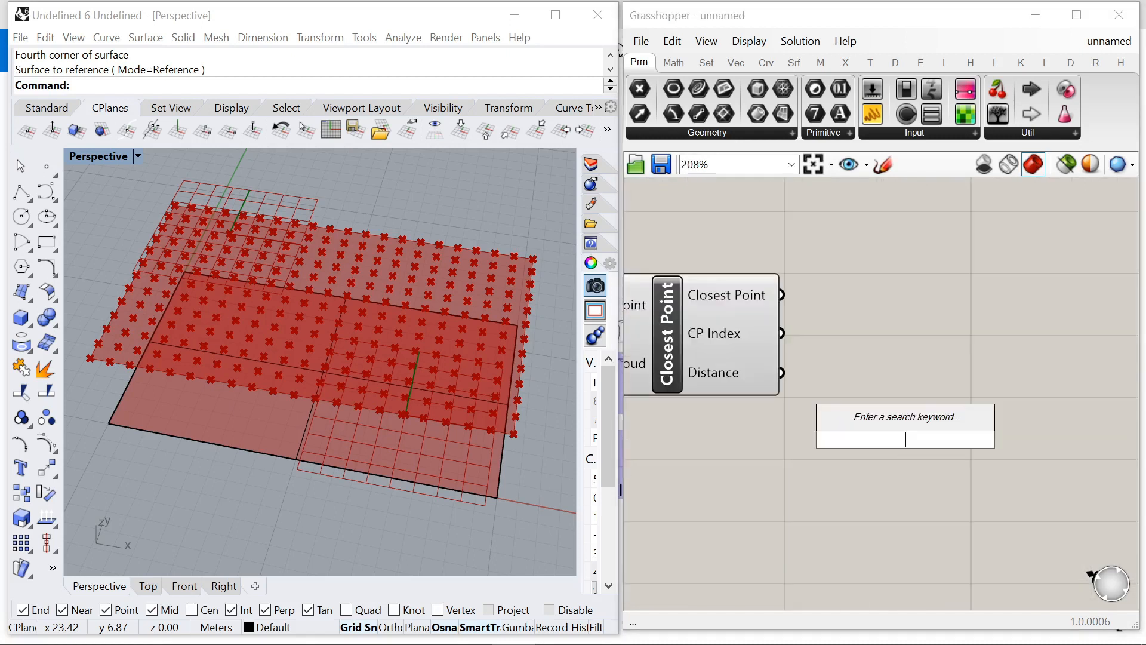
type("panel")
key("Return")
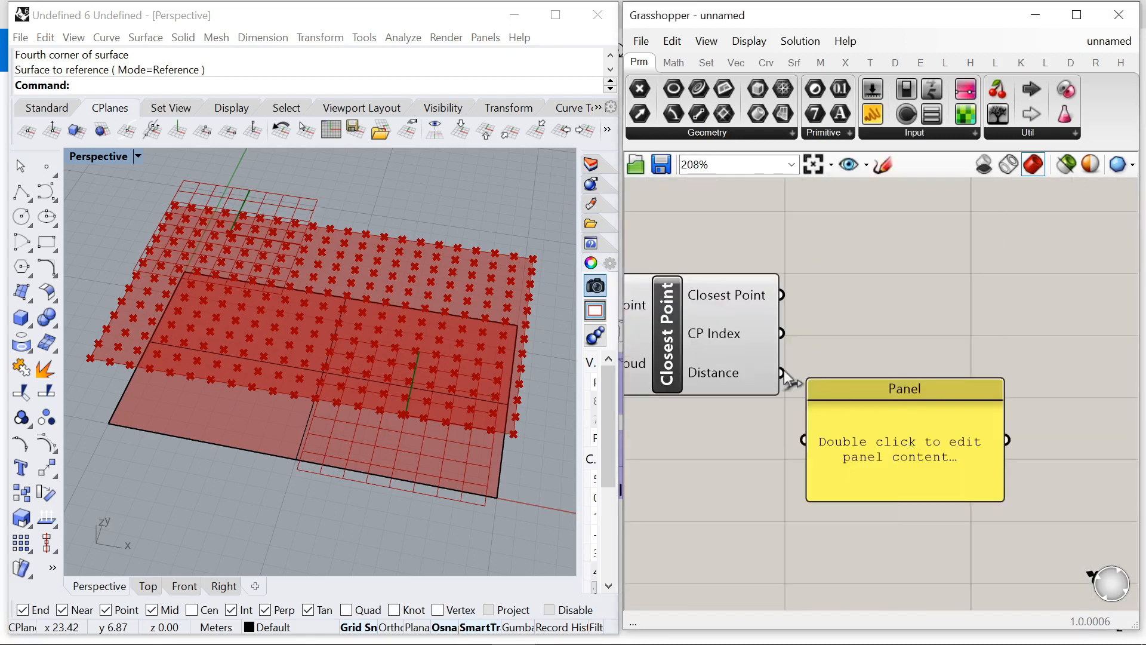
left_click_drag(782, 372, 807, 441)
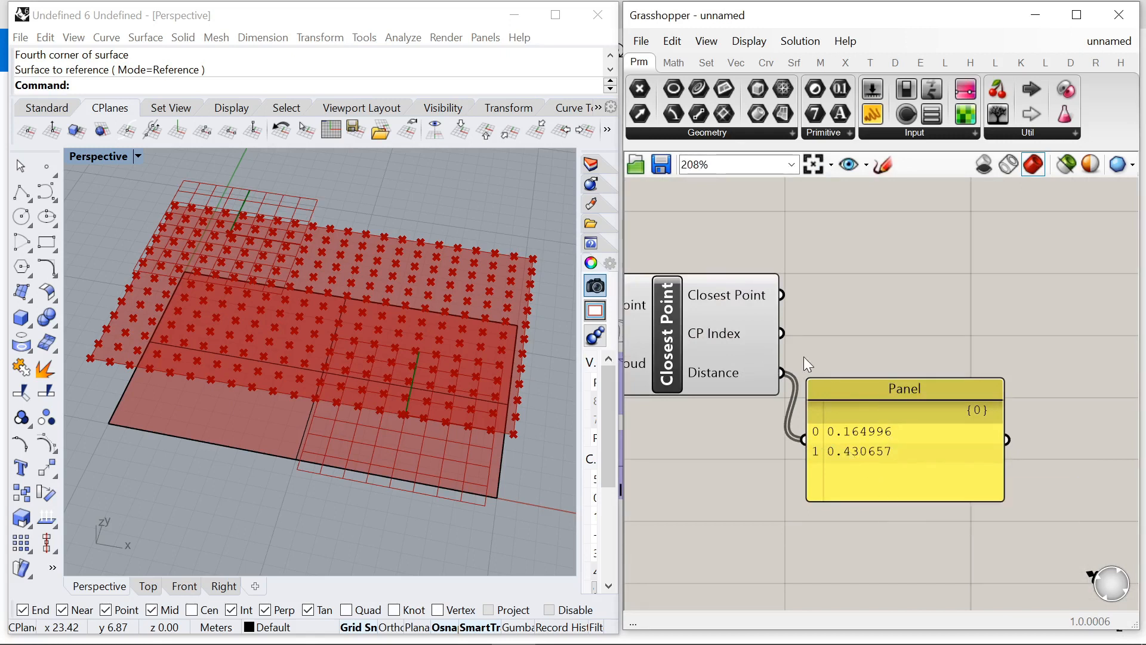
Step: Swap Closest Point's inputs: Divide Surface's Points into Point, and Evaluate Surface's Point output into Cloud
scroll(898, 358, "down", 4)
scroll(859, 354, "up", 3)
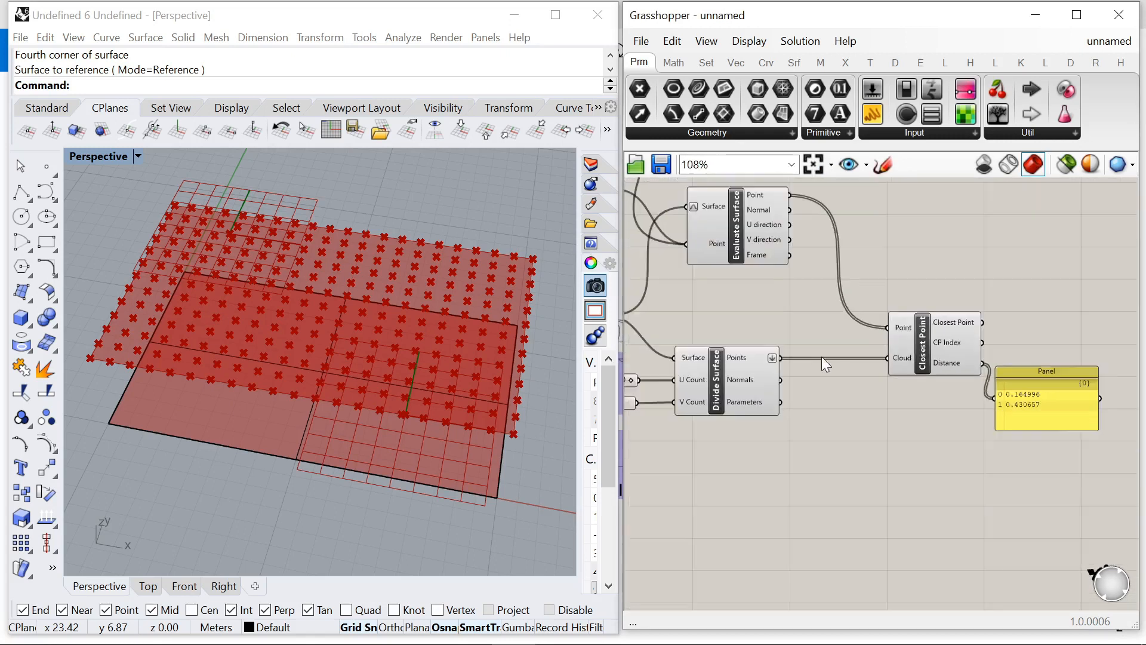
left_click_drag(940, 308, 942, 309)
scroll(818, 262, "down", 3)
scroll(806, 197, "up", 3)
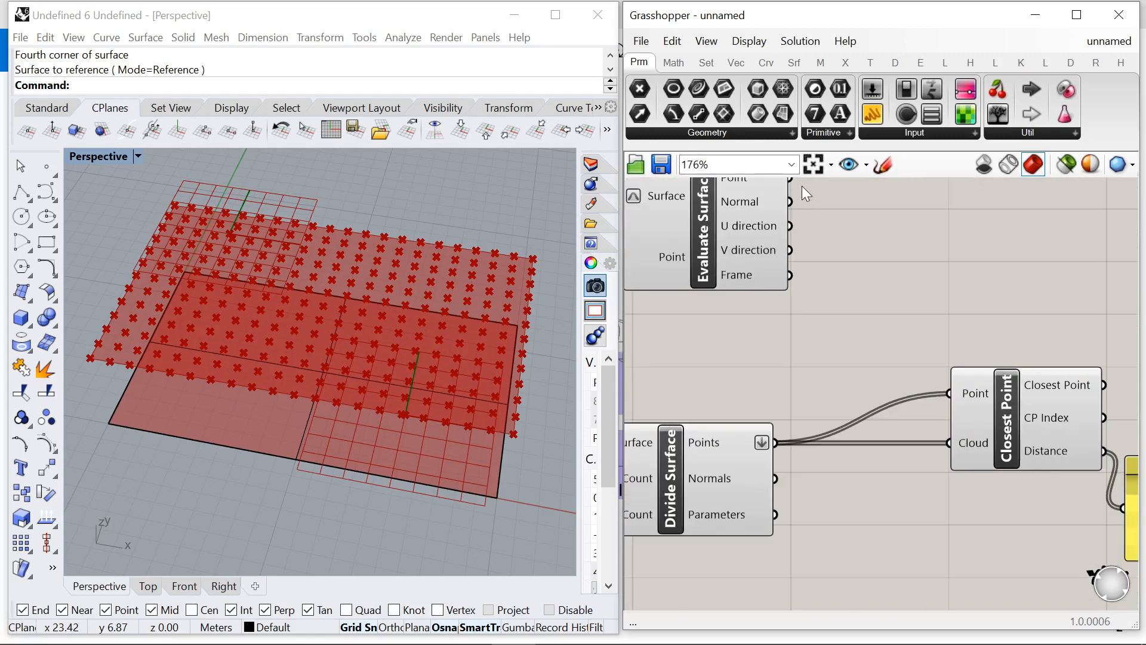
left_click_drag(944, 445, 945, 445)
scroll(949, 445, "down", 4)
scroll(1062, 472, "up", 5)
Step: Look through the distance list in the Panel and delete the Panel
right_click_drag(1059, 465, 972, 427)
scroll(972, 427, "up", 2)
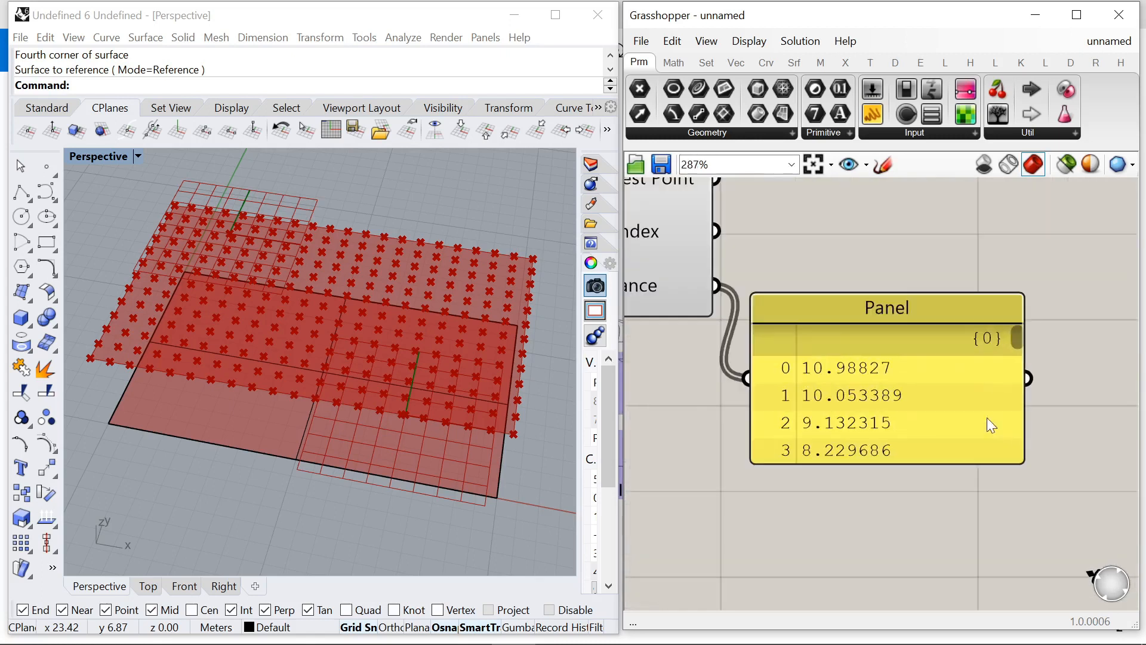
left_click_drag(1017, 342, 990, 470)
left_click(841, 294)
key("Delete")
Step: Reposition Closest Point higher on the canvas, between the levels of Evaluate Surface and Divide Surface
scroll(895, 306, "down", 4)
left_click(741, 278)
left_click(885, 292)
scroll(886, 292, "down", 5)
scroll(720, 224, "up", 5)
left_click(932, 377)
left_click_drag(932, 377, 923, 329)
left_click(882, 415)
left_click(725, 403)
left_click(824, 404)
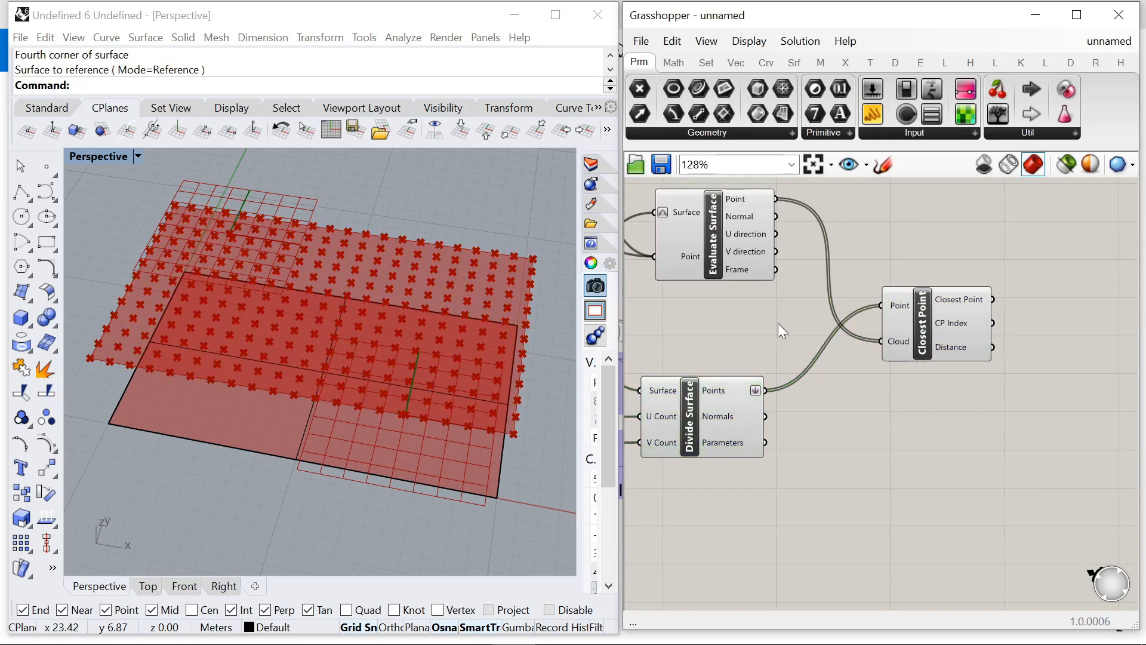
Step: Add a Move component, connect Divide Surface's Points to its Geometry input, and place it well beyond Closest Point
right_click_drag(824, 403, 694, 346)
double_click(918, 373)
type("move")
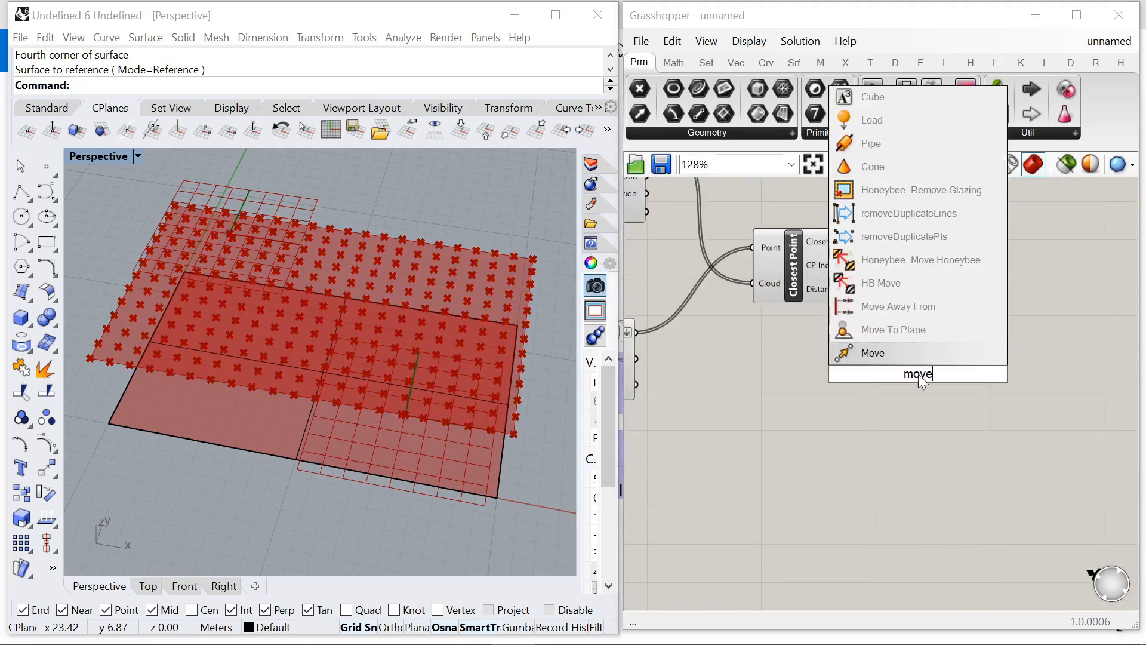
key("Return")
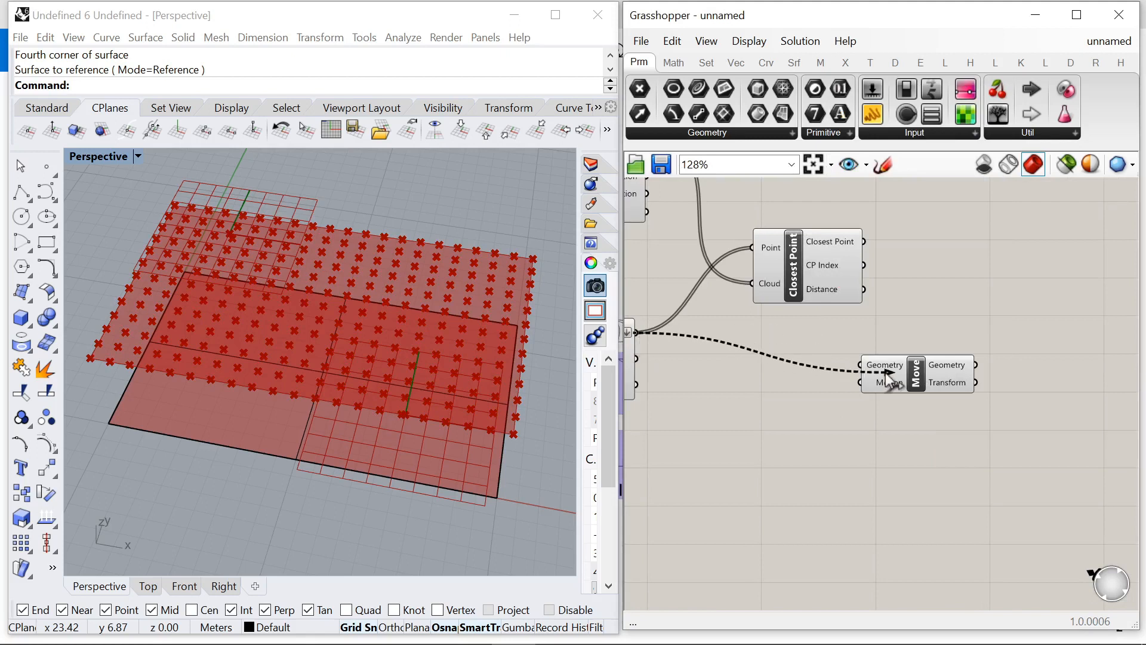
left_click_drag(852, 376, 858, 365)
scroll(805, 359, "down", 3)
left_click(1015, 373)
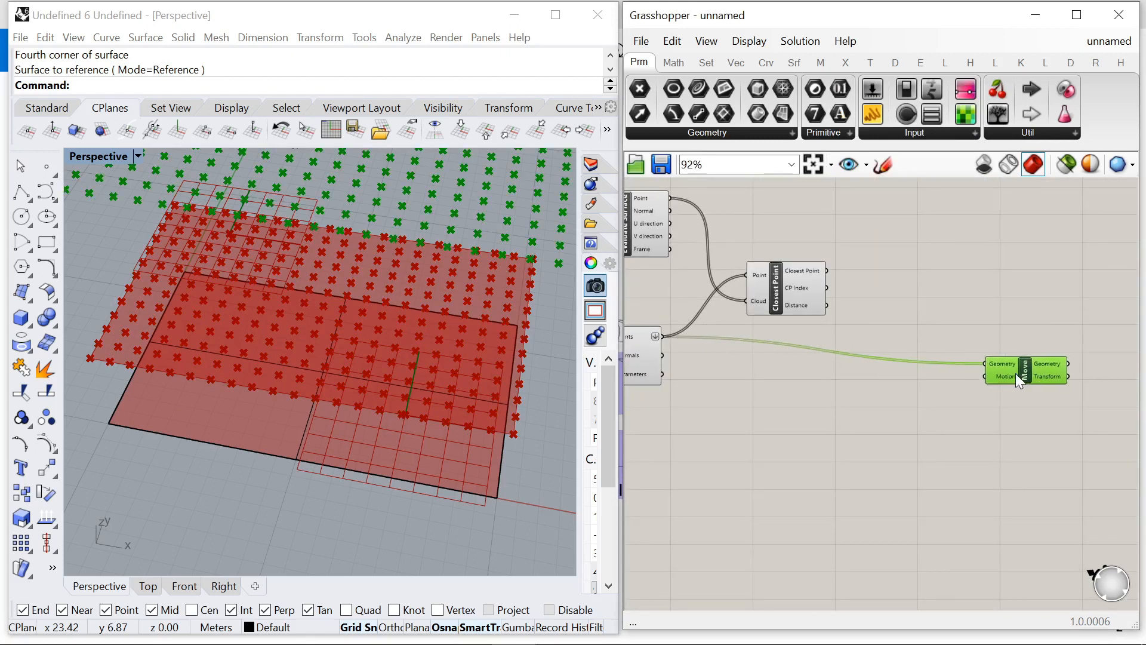
scroll(937, 352, "down", 2)
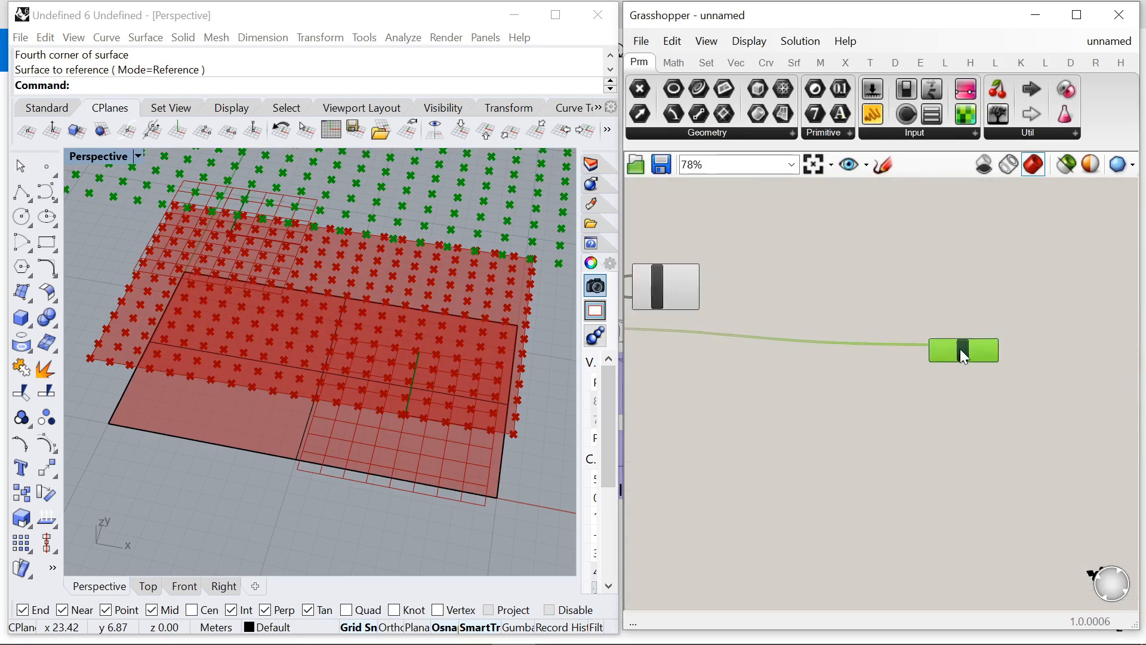
Step: Add Remap Numbers, connect Closest Point's Distance to its Value input, and place it below the wire leading to Move
scroll(656, 303, "up", 5)
double_click(844, 332)
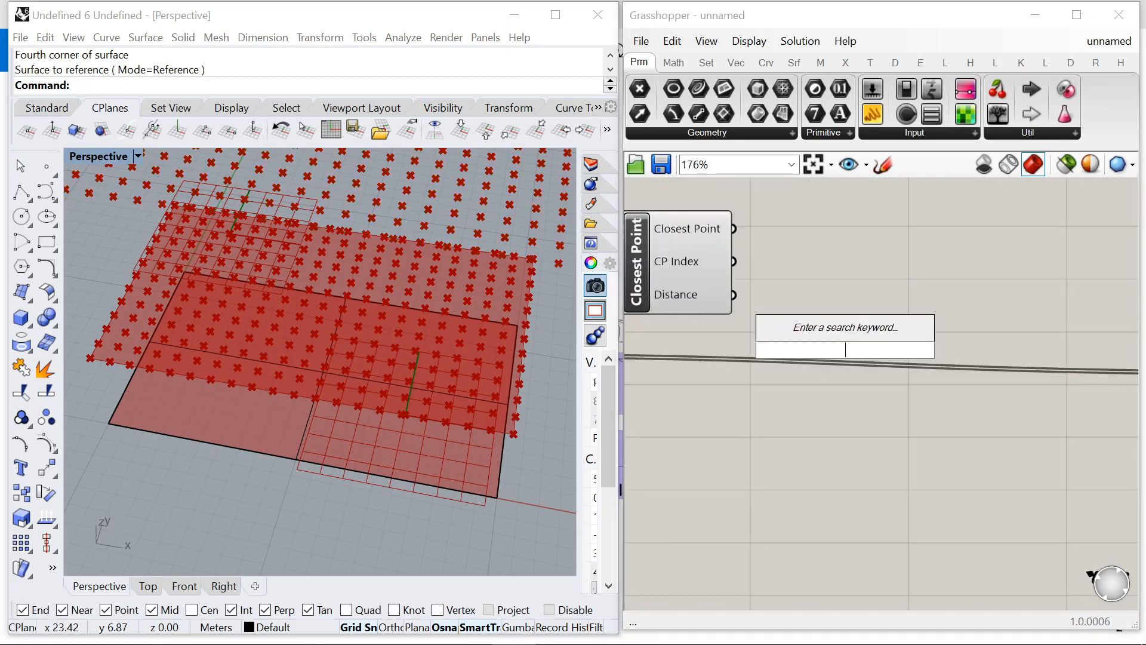
type("remap")
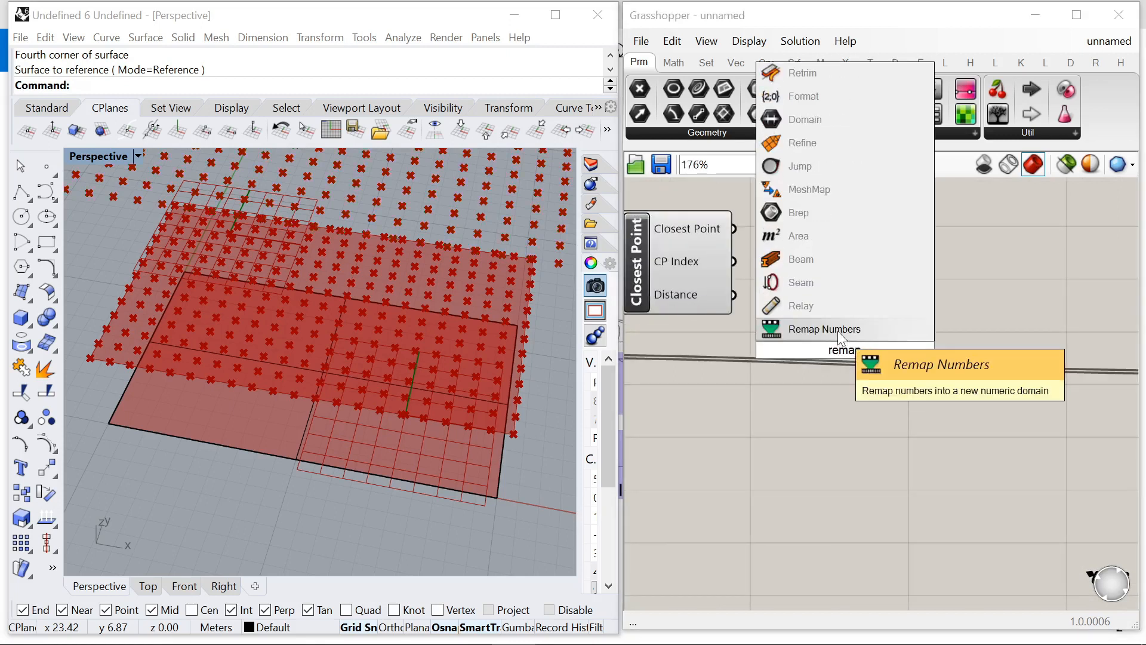
left_click(836, 330)
left_click_drag(861, 342, 953, 347)
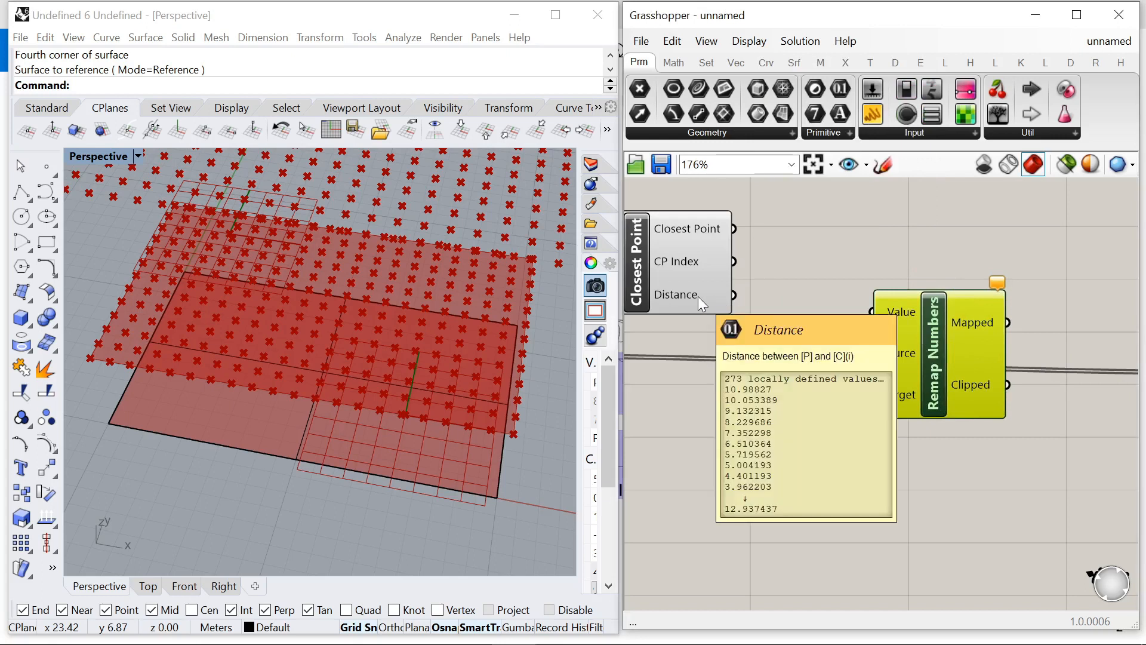
left_click_drag(869, 309, 871, 312)
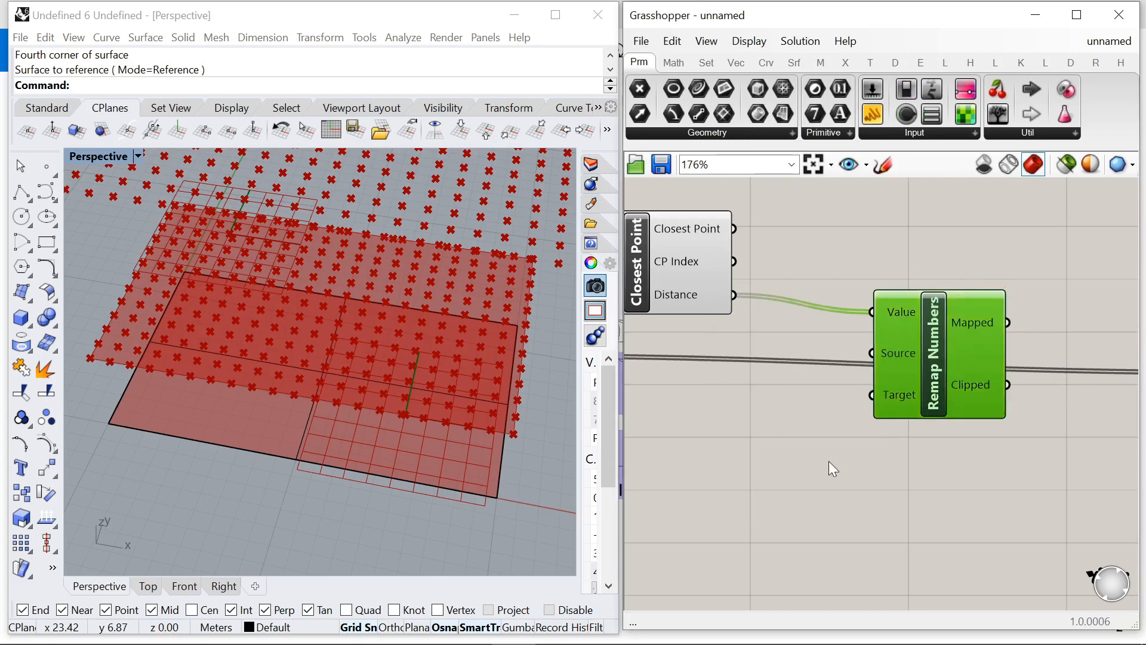
scroll(829, 465, "down", 1)
left_click_drag(879, 358, 924, 420)
Step: Add a Bounds component, feed Closest Point's Distance into Numbers, and connect its Domain output to Remap Numbers' Source
left_click(765, 470)
double_click(765, 471)
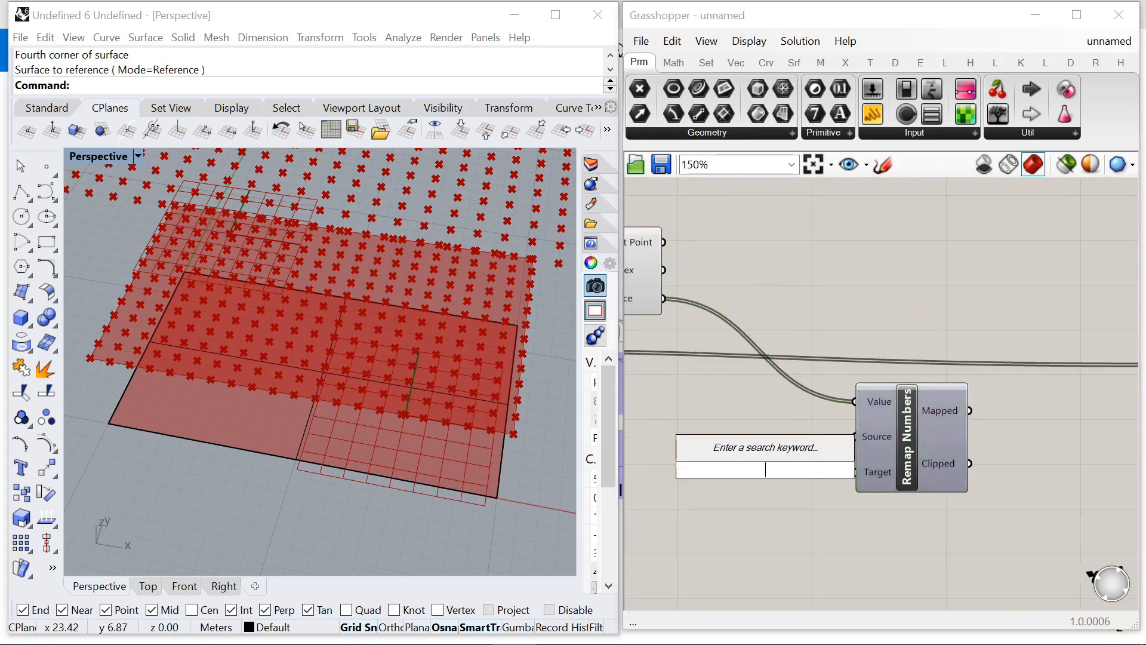
type("bounds")
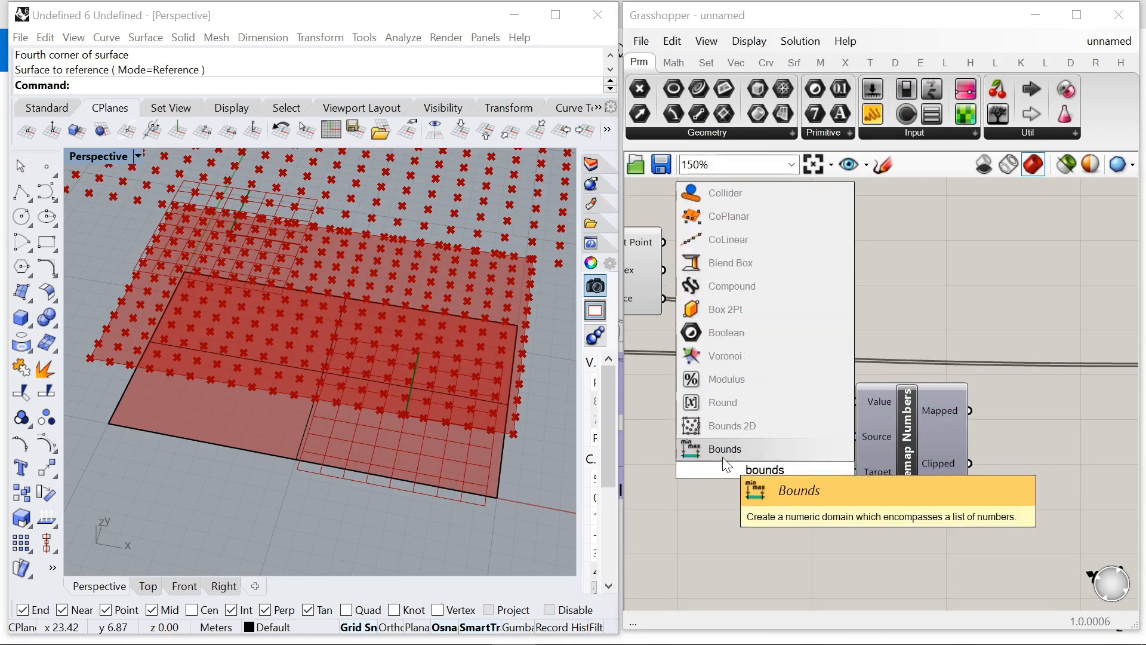
key("Return")
left_click_drag(701, 481, 703, 472)
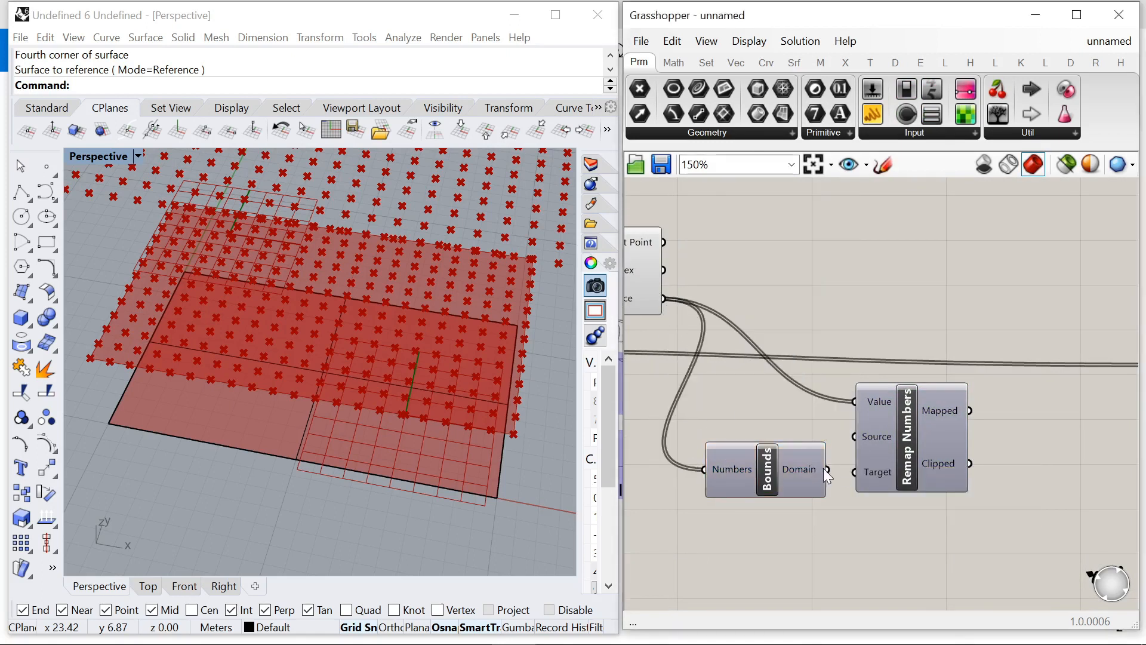
left_click_drag(850, 449, 851, 443)
Step: Rearrange Bounds and Remap Numbers so that Bounds sits level with Remap Numbers' Source input
scroll(857, 385, "down", 5)
scroll(872, 420, "up", 4)
left_click_drag(918, 472, 783, 407)
left_click_drag(859, 390, 886, 305)
scroll(907, 297, "down", 3)
scroll(884, 306, "up", 3)
double_click(807, 432)
left_click_drag(936, 394, 767, 288)
left_click_drag(893, 300, 878, 358)
left_click(982, 359)
scroll(985, 358, "down", 6)
scroll(869, 386, "up", 4)
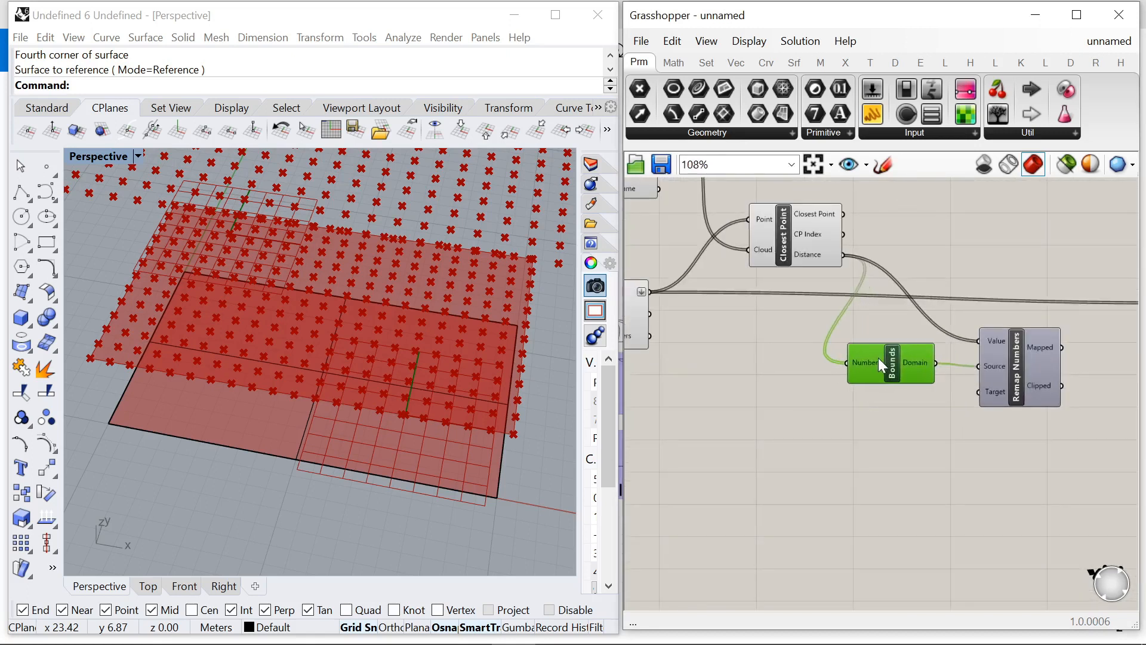
Step: Add a Construct Domain component below Bounds and connect its Domain output to Remap Numbers' Target input
double_click(876, 438)
type("construc")
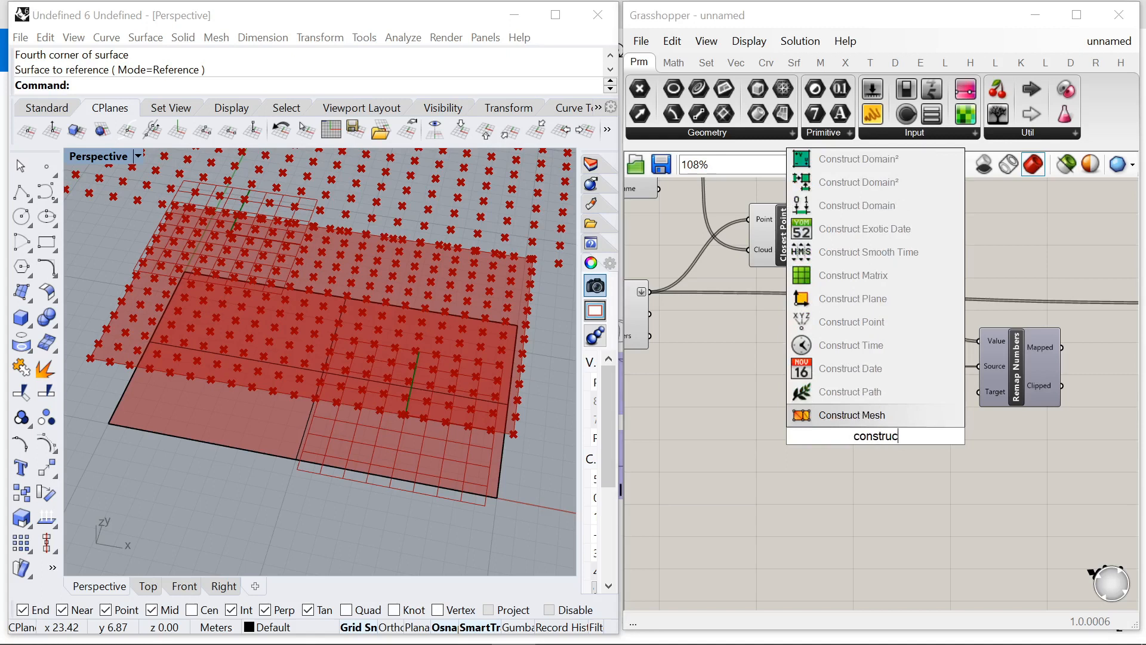
type("t ")
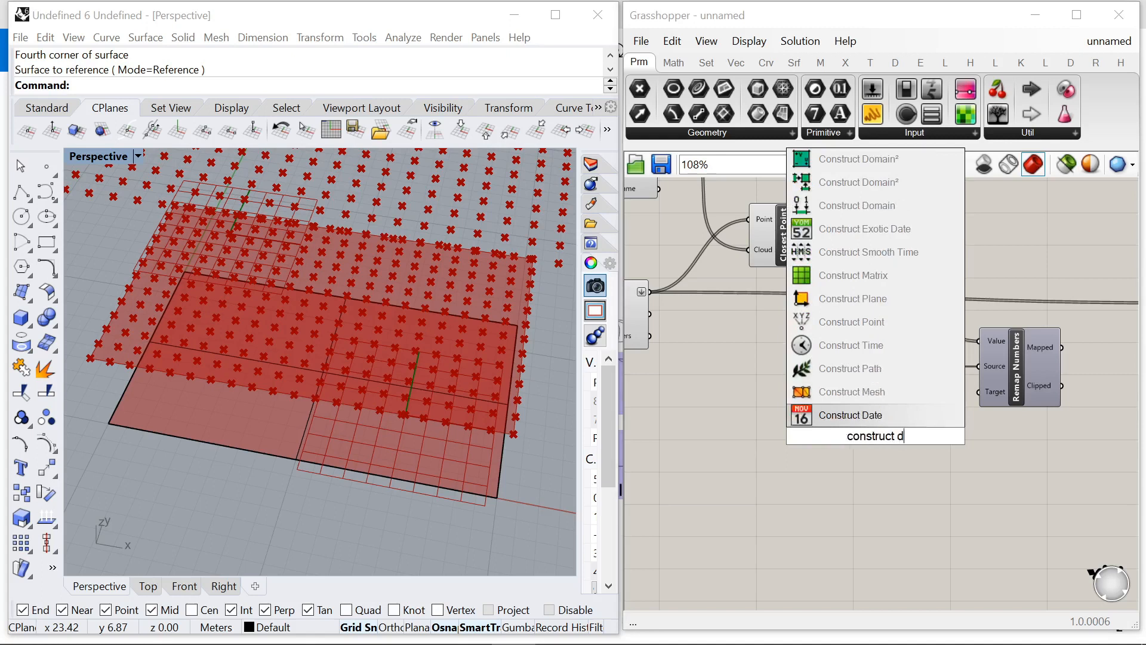
type("domain")
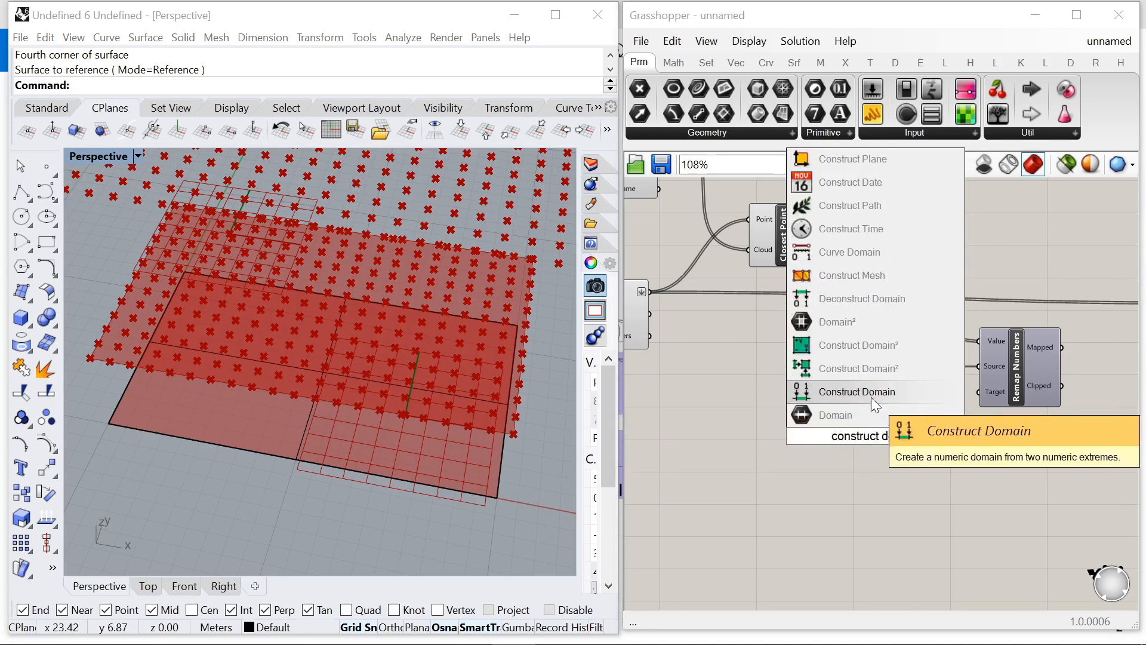
left_click(871, 391)
scroll(929, 438, "up", 2)
left_click_drag(953, 436, 1002, 376)
left_click(904, 427)
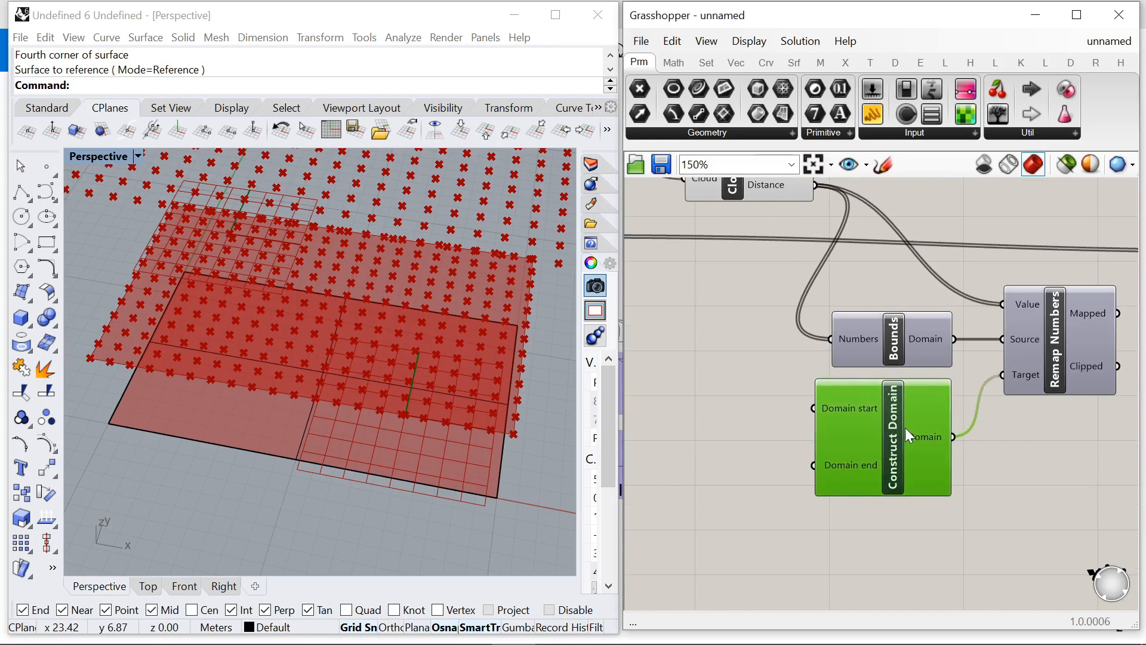
Step: Add two Number Sliders ranging from 0 to 5.0, set to 0.0 and 5.0, and connect them to Domain start and Domain end
left_click(794, 409)
scroll(793, 409, "up", 2)
double_click(794, 410)
type("0<5.0")
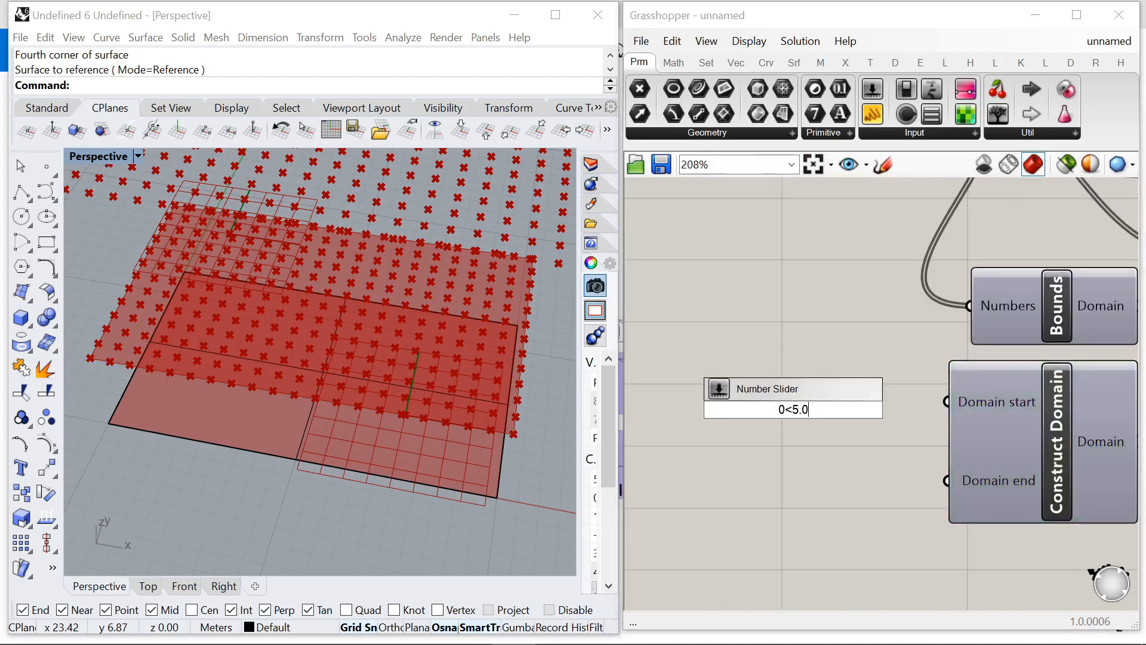
key("Return")
scroll(896, 447, "down", 1)
scroll(752, 417, "up", 1)
left_click_drag(753, 417, 728, 406)
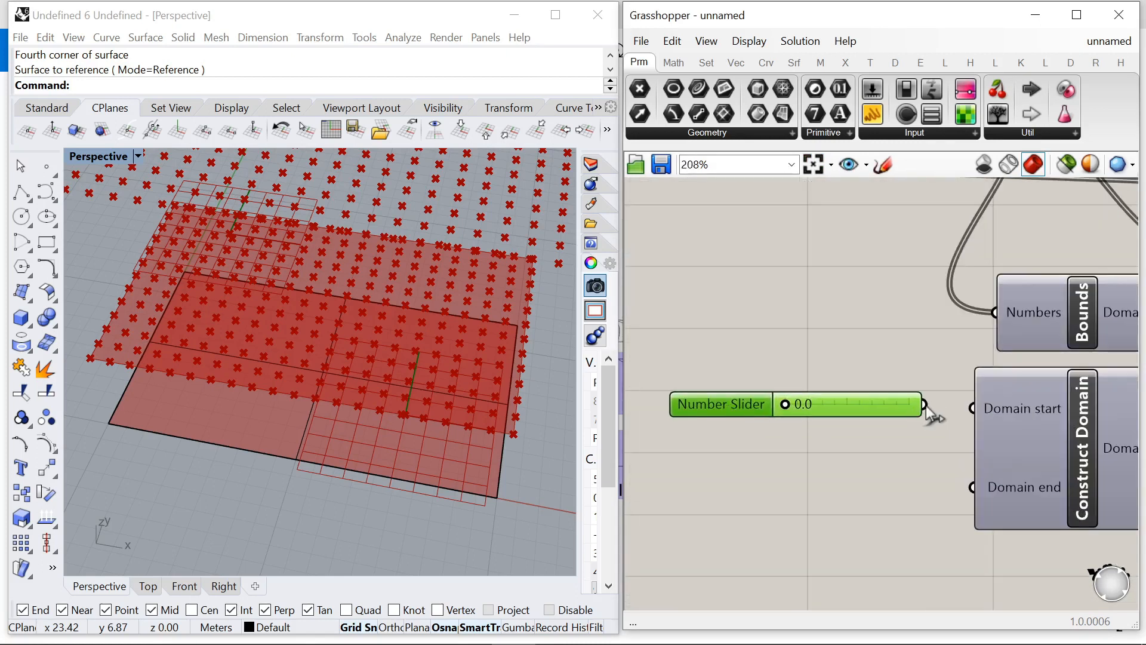
left_click_drag(800, 402, 793, 406)
left_click_drag(721, 404, 718, 491, "alt")
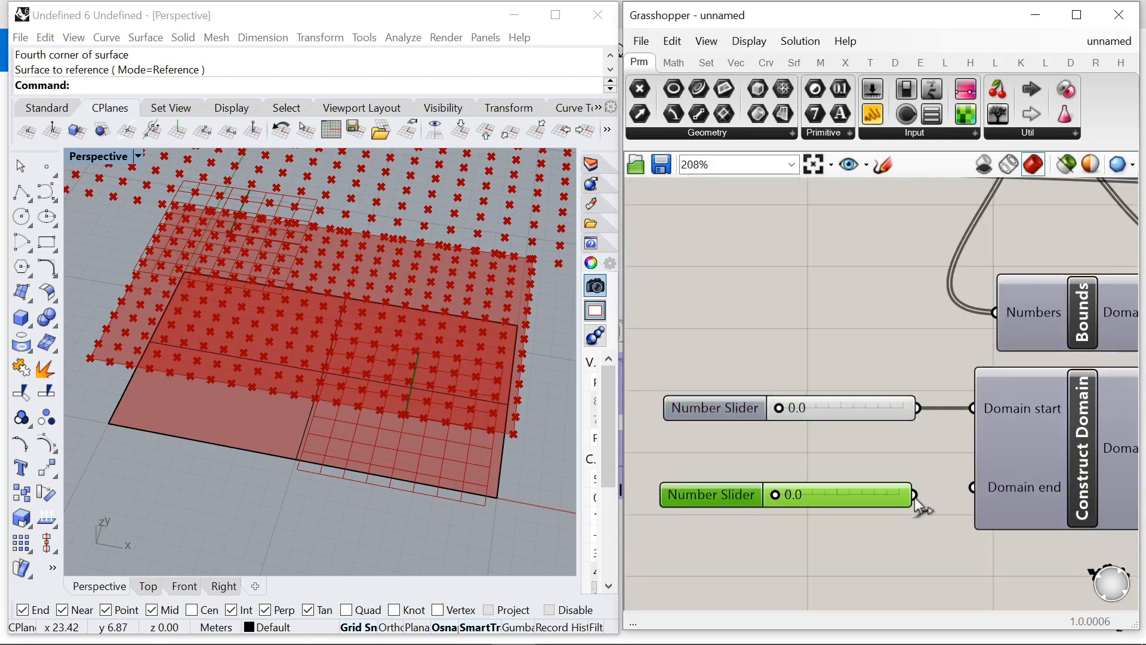
left_click_drag(680, 494, 693, 485)
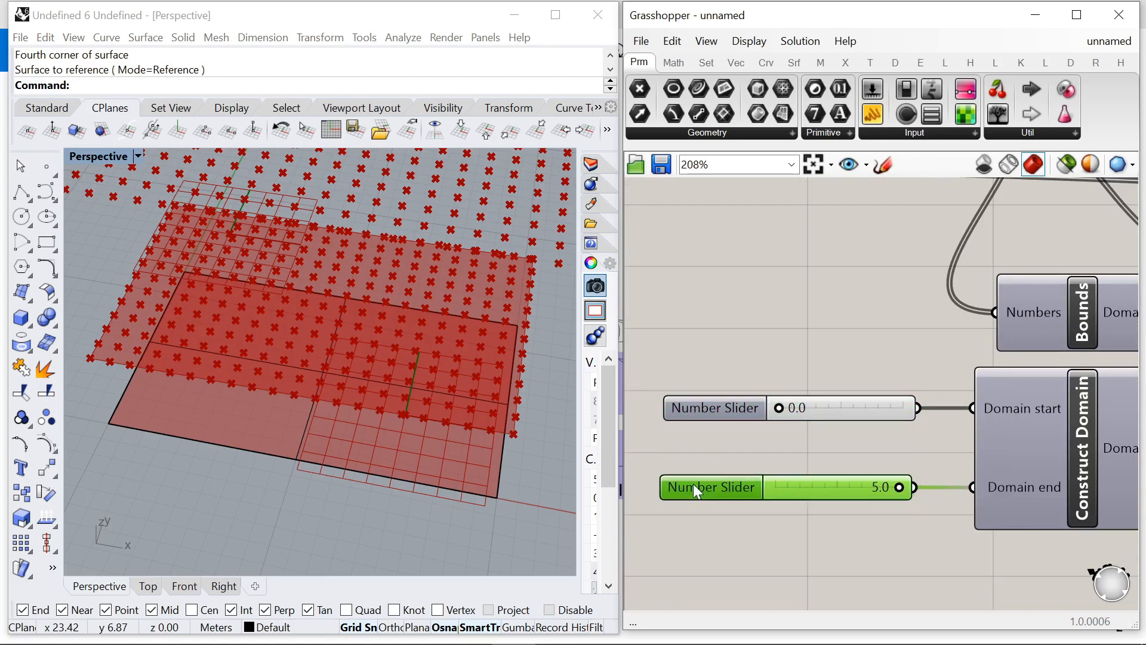
Step: Add a Panel beside Remap Numbers and connect the Mapped output to it
scroll(757, 431, "down", 7)
scroll(967, 409, "up", 8)
scroll(859, 355, "down", 3)
scroll(892, 369, "up", 1)
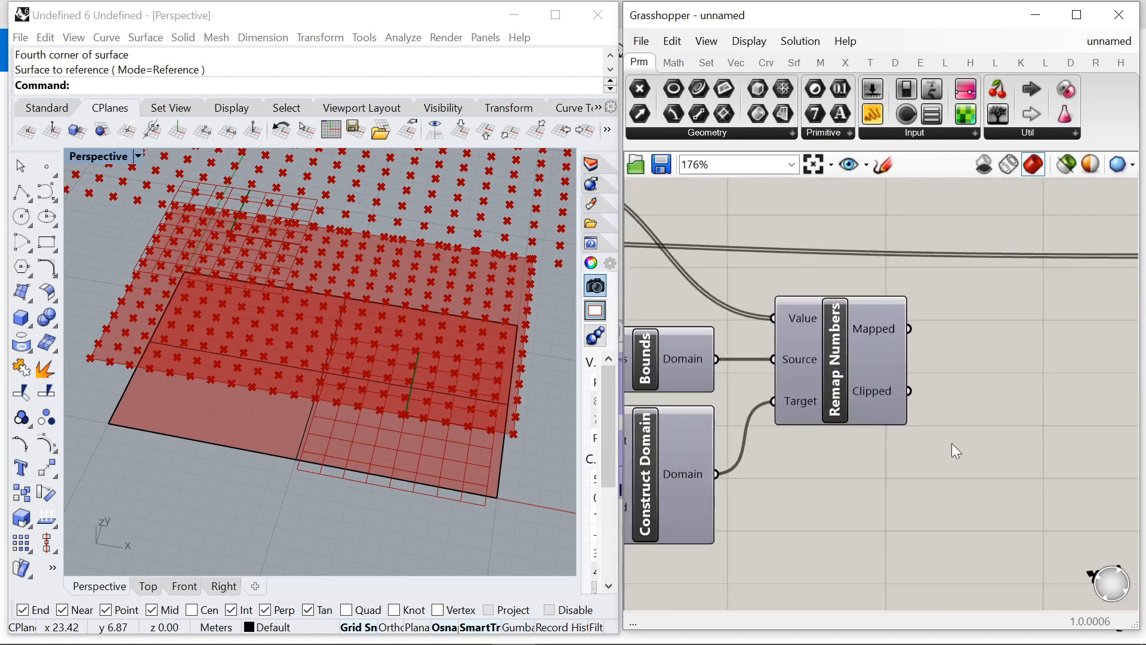
double_click(936, 421)
type("panel")
key("Return")
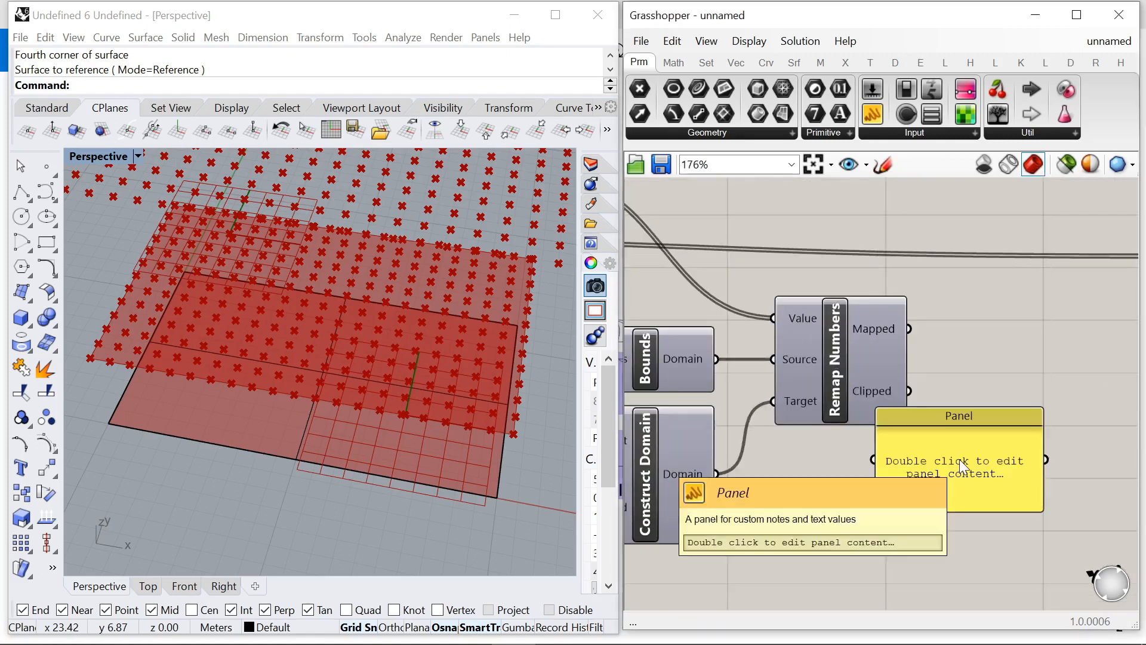
scroll(925, 468, "down", 3)
scroll(934, 392, "up", 3)
left_click_drag(873, 364, 946, 487)
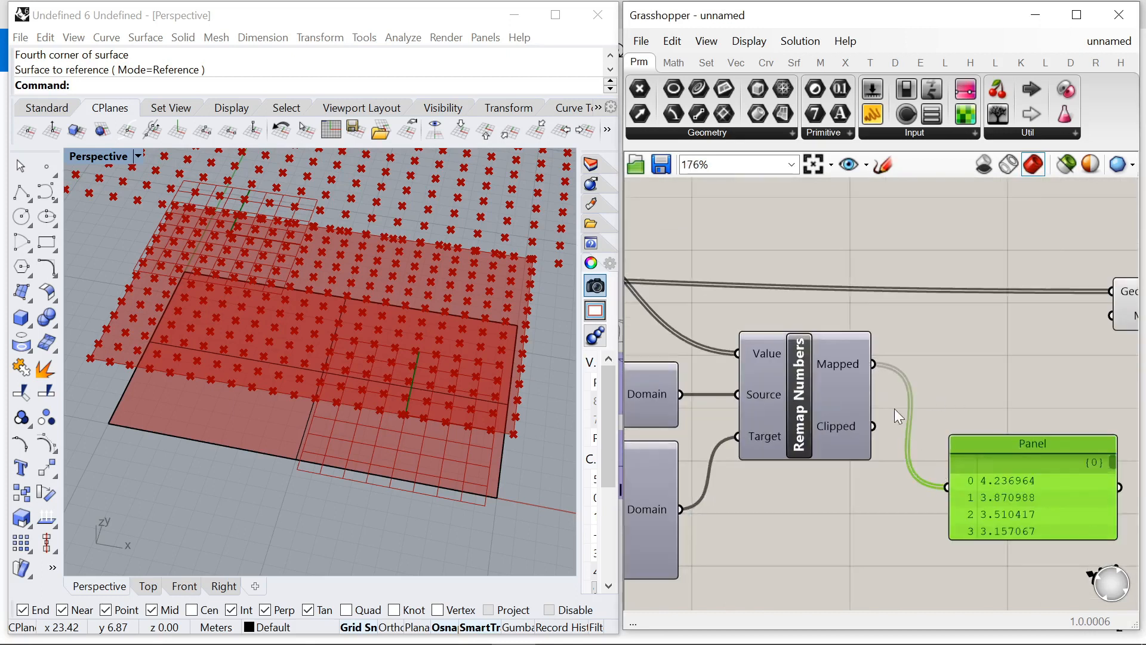
scroll(1006, 438, "up", 2)
left_click_drag(1055, 370, 997, 312)
Step: Set the Domain end slider to 3.0 and check the remapped values in the Panel
scroll(989, 307, "down", 6)
scroll(684, 370, "up", 2)
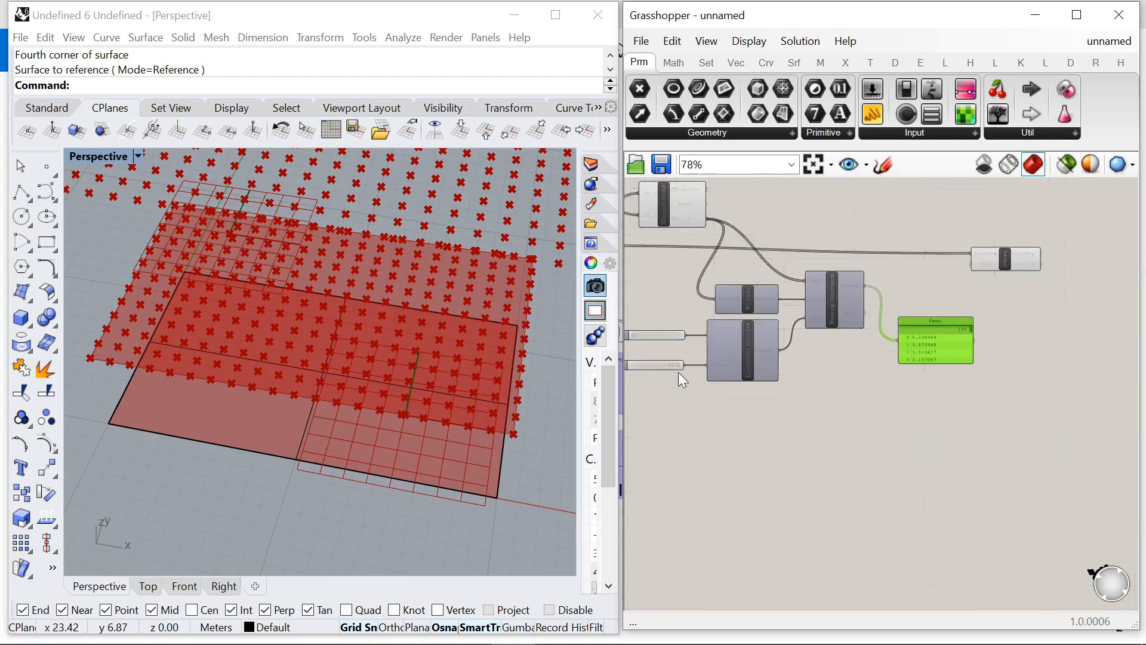
left_click_drag(678, 360, 661, 377)
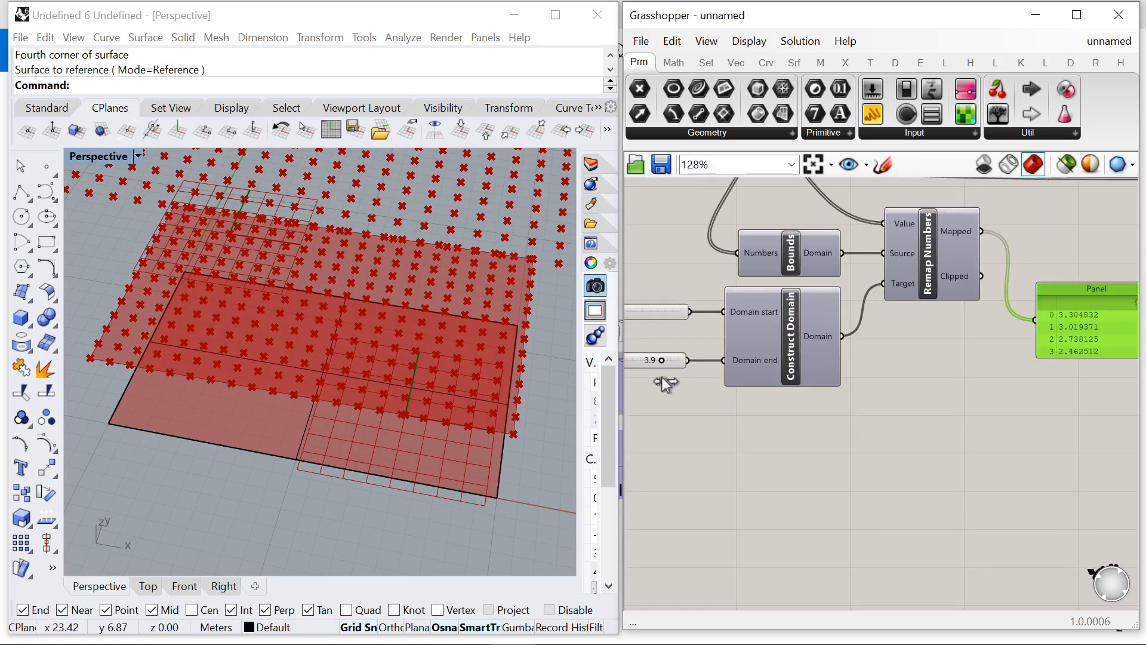
scroll(664, 361, "up", 3)
scroll(670, 359, "down", 4)
right_click_drag(675, 359, 775, 363)
scroll(785, 365, "up", 6)
left_click_drag(829, 372, 798, 372)
scroll(798, 372, "down", 5)
scroll(1052, 310, "up", 3)
scroll(1051, 310, "up", 4)
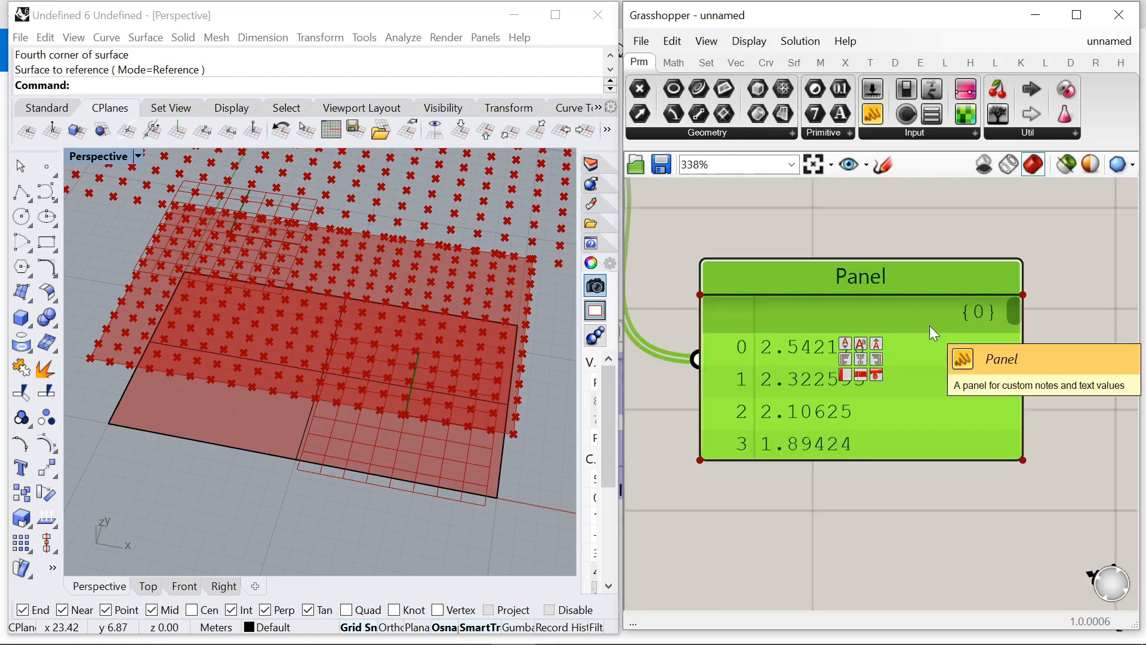
scroll(929, 327, "down", 4)
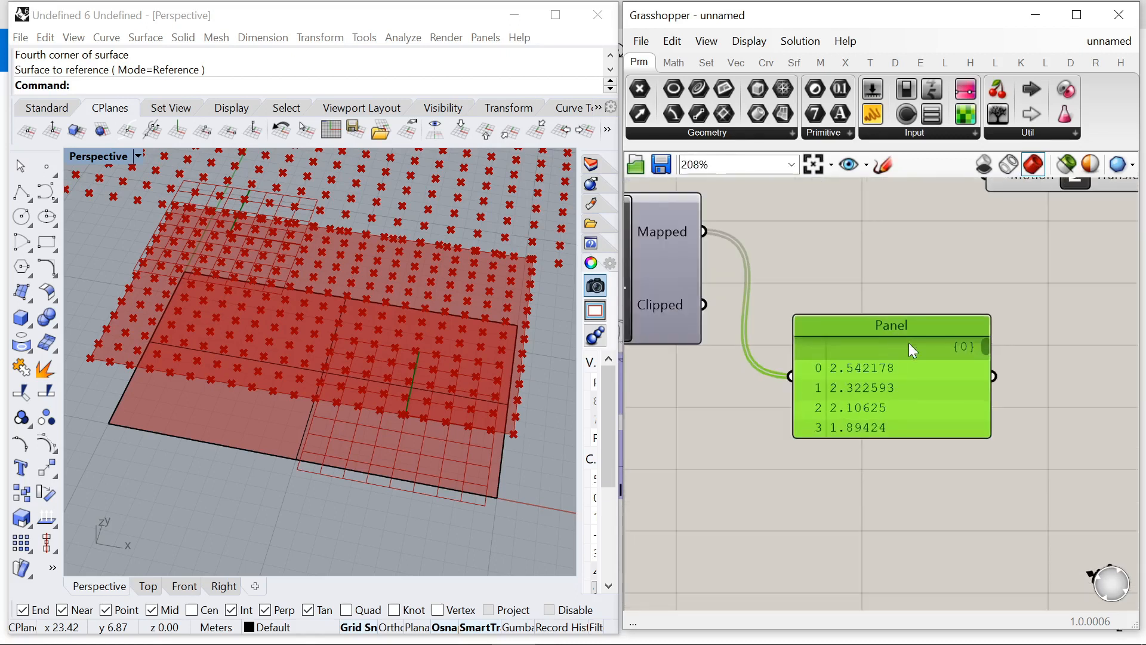
Step: Add a Unit Z component beside Move and connect its Unit vector output to Move's Motion input
scroll(908, 358, "down", 4)
scroll(910, 378, "up", 2)
double_click(1007, 364)
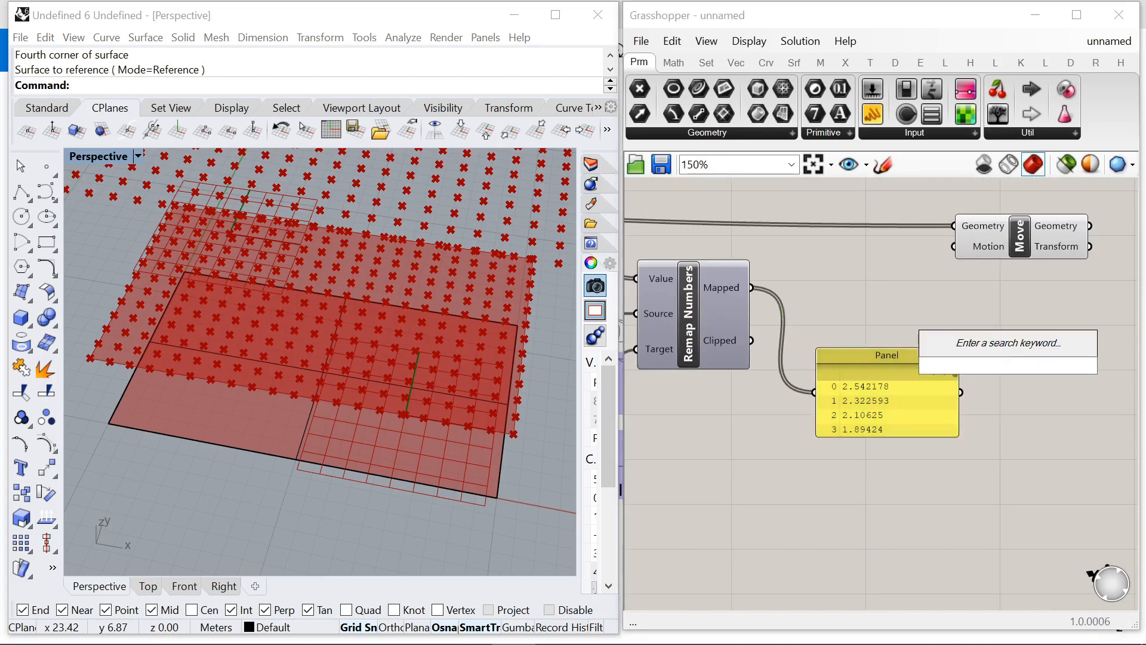
type("unit z")
key("Return")
scroll(1008, 365, "down", 5)
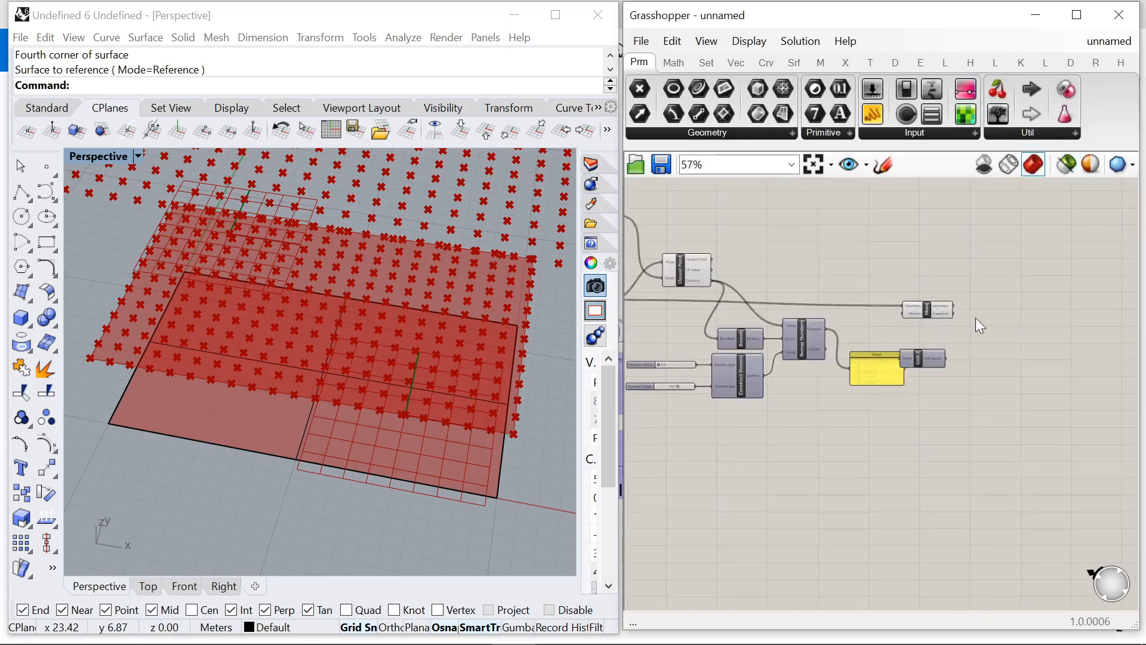
scroll(937, 333, "up", 2)
left_click_drag(884, 310, 1015, 302)
scroll(952, 374, "up", 3)
left_click_drag(913, 390, 1014, 255)
left_click_drag(876, 374, 953, 282)
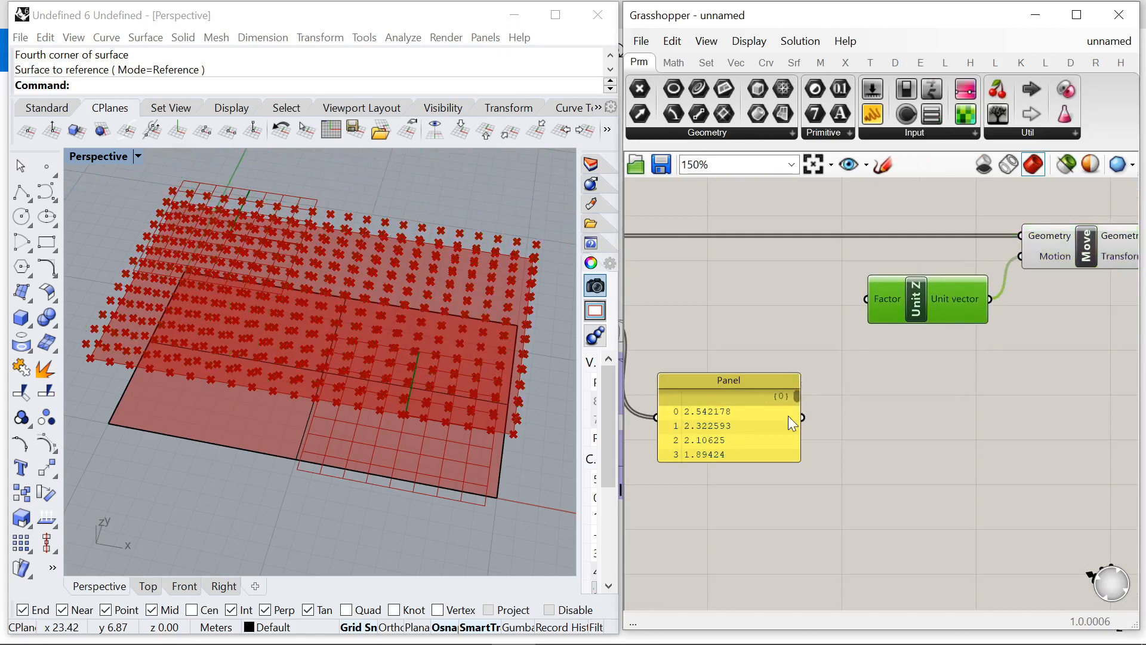
Step: Connect the Panel's output to Unit Z's Factor and shift Unit Z and Move farther from the Panel
left_click_drag(803, 417, 866, 299)
right_click_drag(370, 305, 386, 219)
scroll(842, 322, "down", 3)
left_click_drag(911, 325, 725, 267)
left_click_drag(883, 267, 958, 268)
left_click(944, 324)
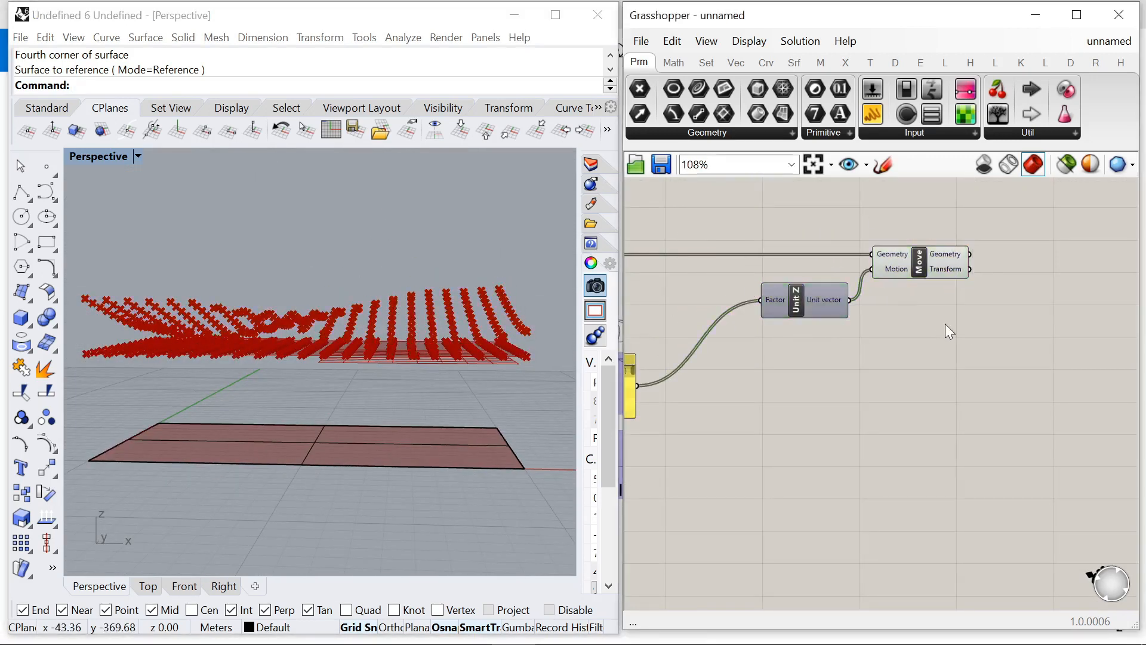
Step: Reposition the attractor points with both MD Sliders, setting the lower slider to about 0.81 ; 0.99 and the upper one near its bottom edge
right_click_drag(435, 310, 375, 317)
scroll(926, 330, "down", 3)
scroll(692, 277, "down", 3)
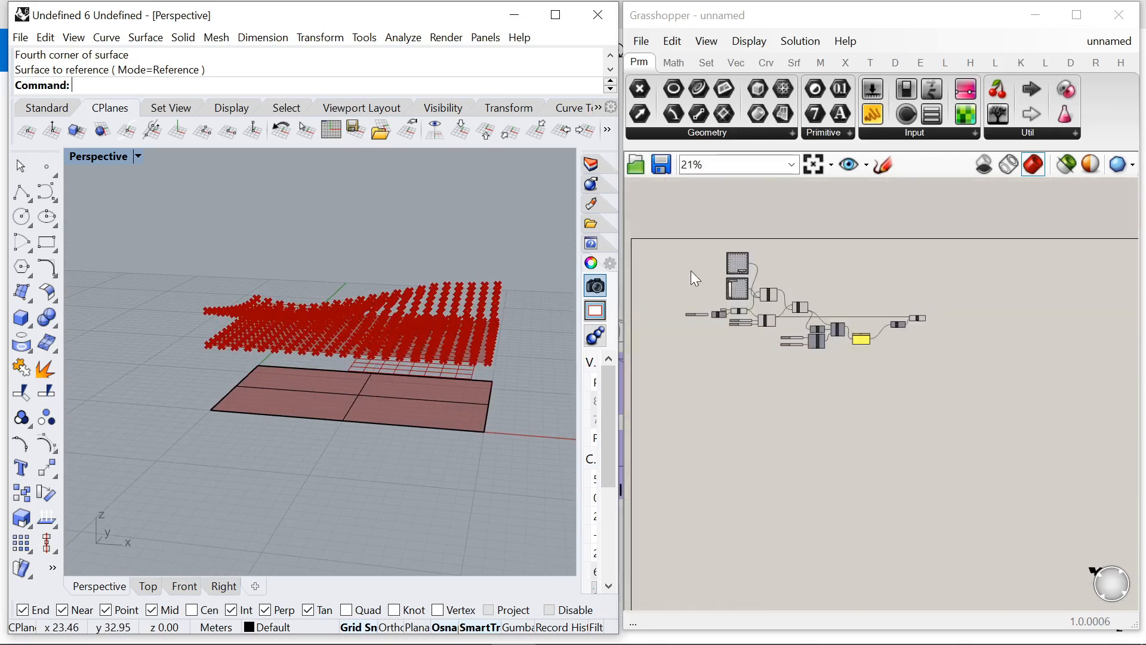
scroll(692, 277, "up", 8)
left_click_drag(771, 388, 837, 395)
left_click_drag(836, 242, 782, 243)
left_click_drag(836, 389, 838, 247)
left_click(831, 398)
scroll(833, 406, "up", 3)
right_click_drag(507, 299, 539, 325)
scroll(835, 405, "down", 5)
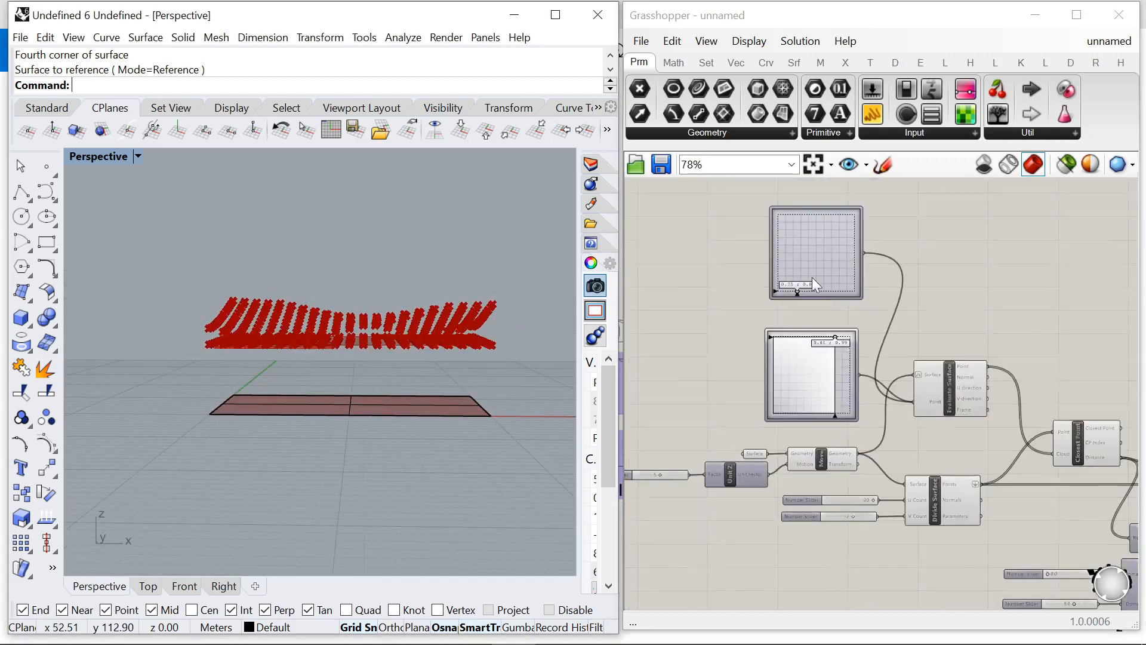
Step: Fine-tune both attractor points, raising the upper MD Slider's point to about 0.29 ; 0.12 and nudging both points slightly
scroll(810, 277, "up", 5)
mouse_move(786, 304)
left_mouse_down()
mouse_move(779, 291)
mouse_move(790, 285)
left_mouse_up()
right_click_drag(457, 319, 468, 341)
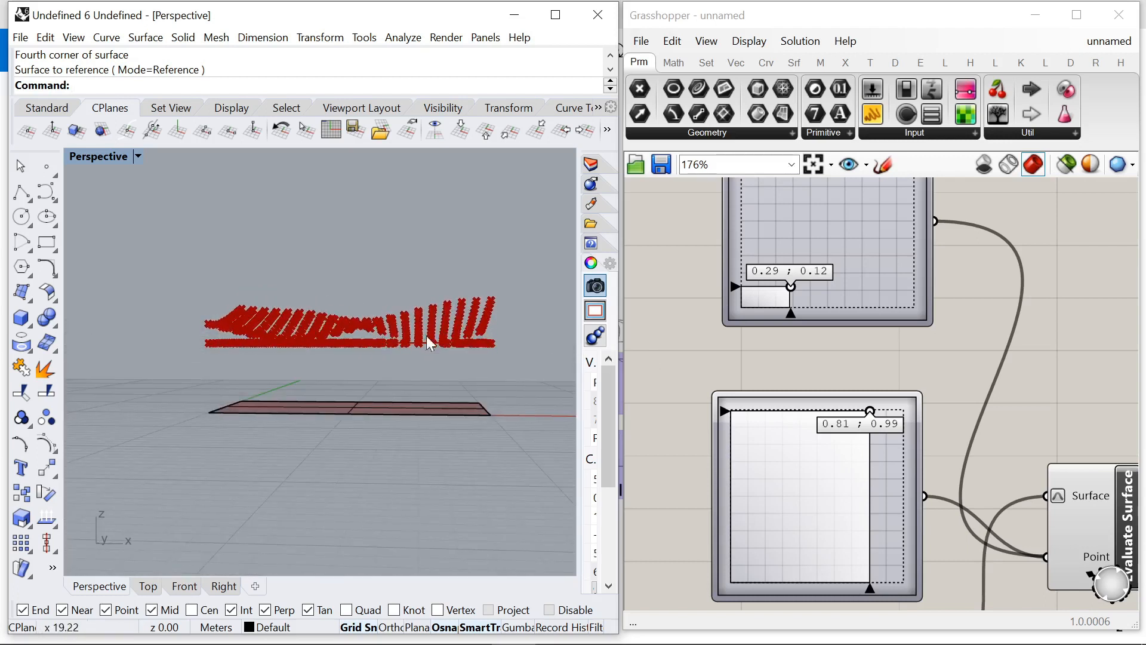
left_click_drag(877, 414, 872, 412)
left_click_drag(789, 285, 780, 282)
right_click_drag(394, 305, 392, 286)
left_click_drag(779, 282, 780, 277)
right_click_drag(370, 302, 438, 371)
scroll(798, 346, "down", 7)
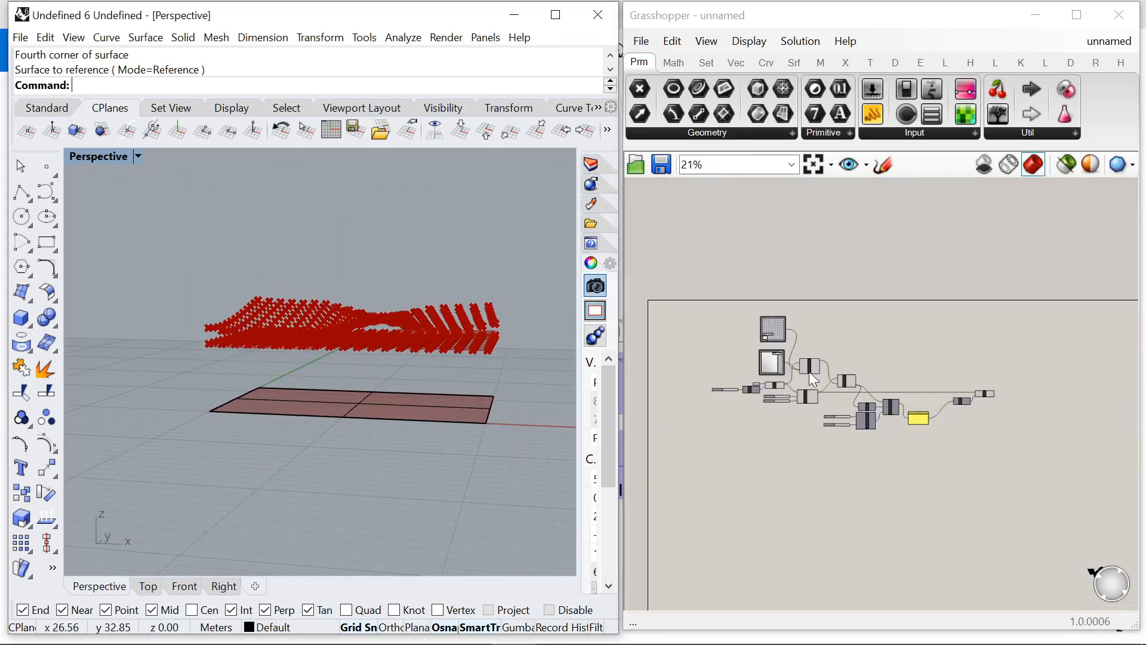
Step: Add a Surface From Points component after Move and connect Move's Geometry output to its Points input
scroll(890, 357, "up", 6)
left_click(893, 371)
scroll(892, 371, "up", 3)
left_click(943, 449)
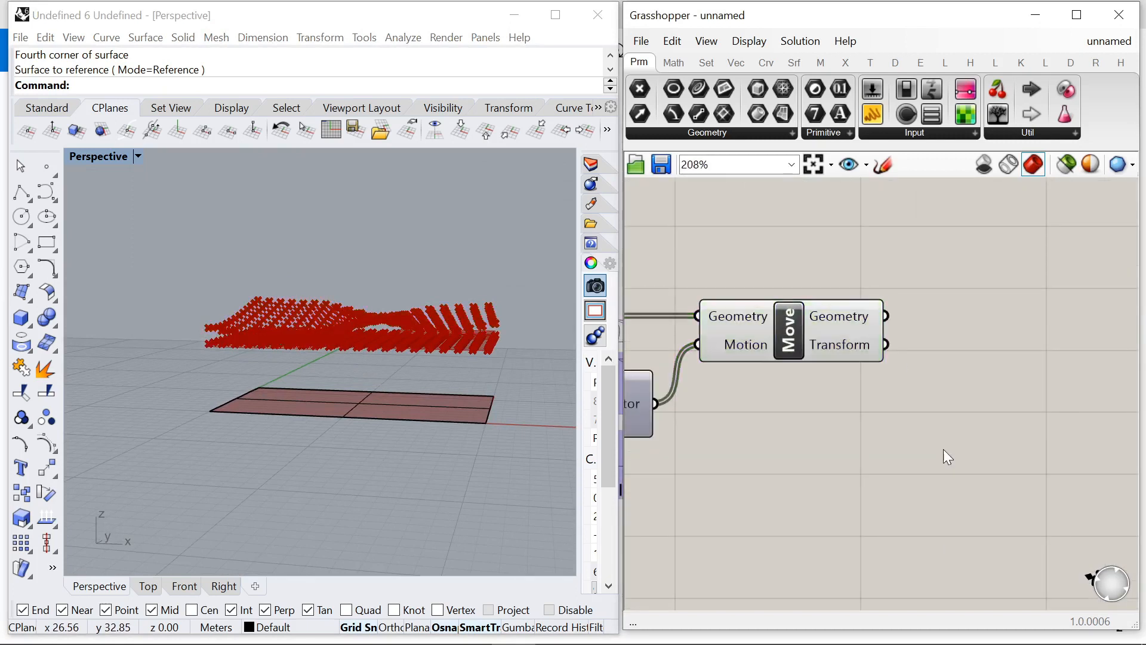
left_click(789, 63)
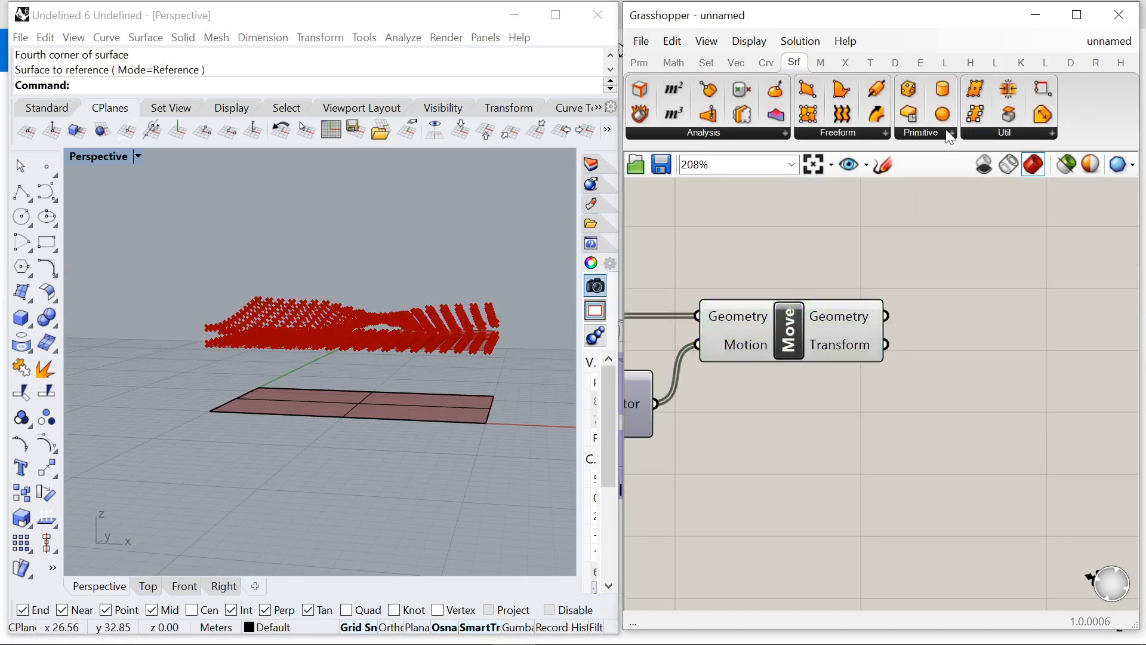
left_click_drag(810, 112, 974, 377)
left_click(847, 323)
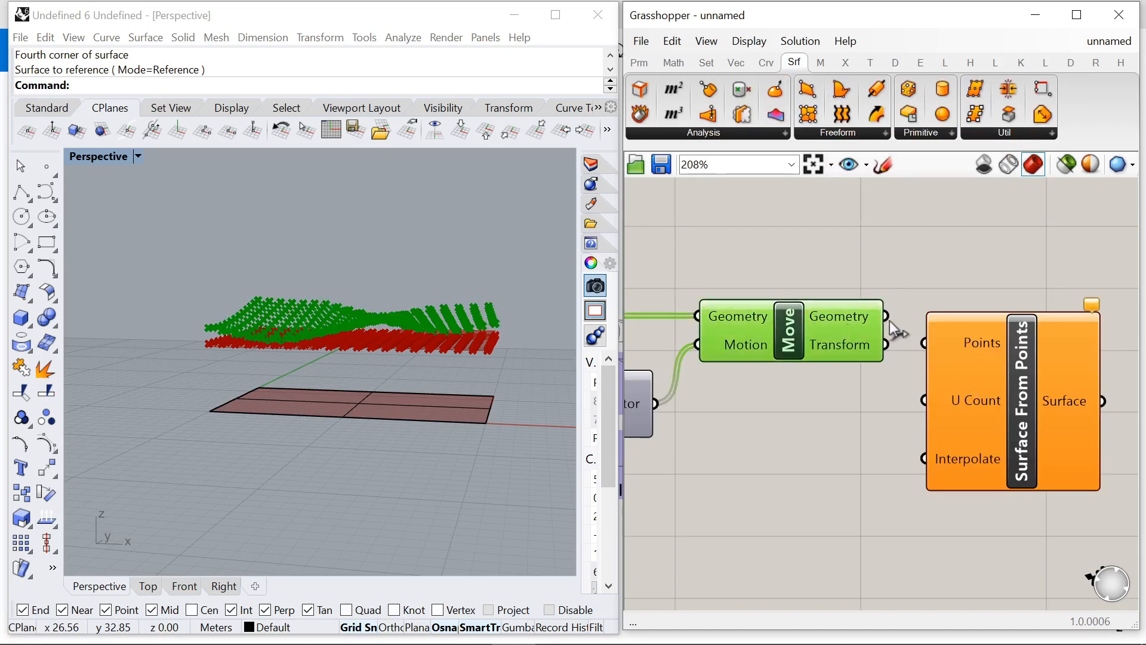
left_click_drag(904, 331, 923, 342)
left_click(1032, 477)
scroll(1027, 305, "down", 8)
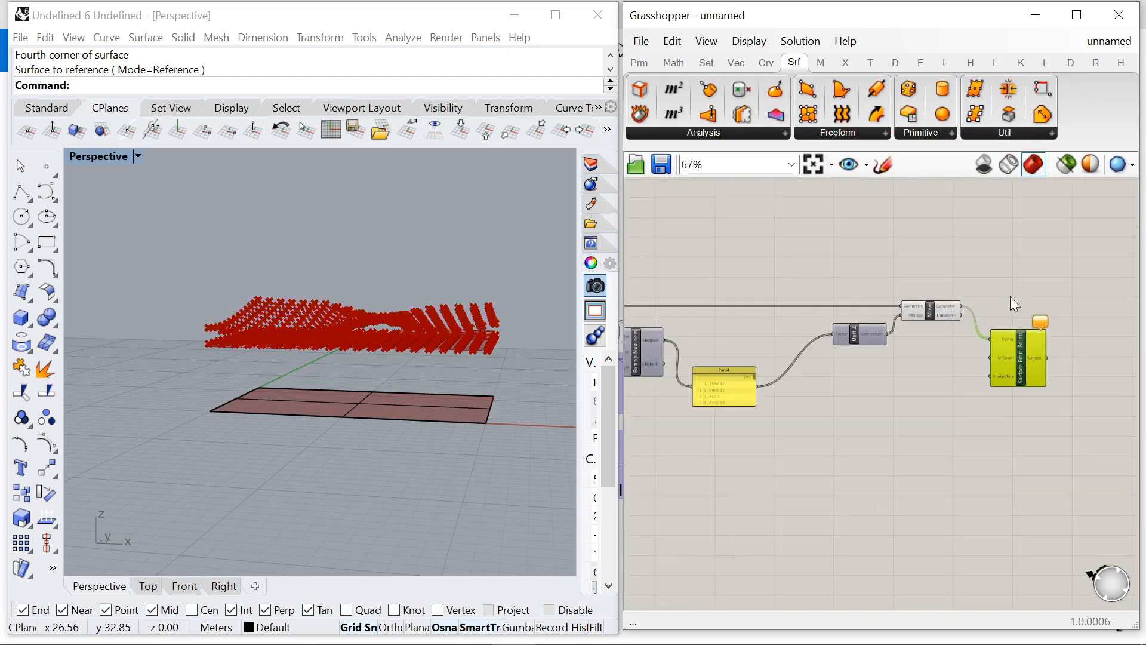
Step: Add an Addition component and place it below Divide Surface
scroll(1043, 339, "up", 7)
double_click(850, 416)
type("a")
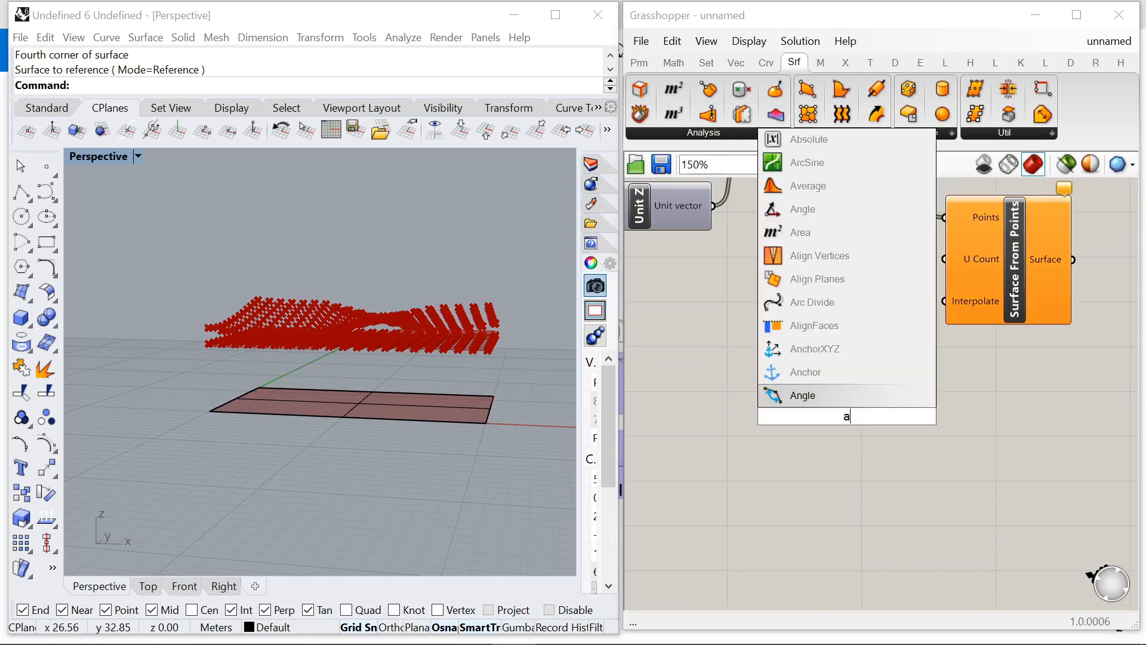
type("ddition")
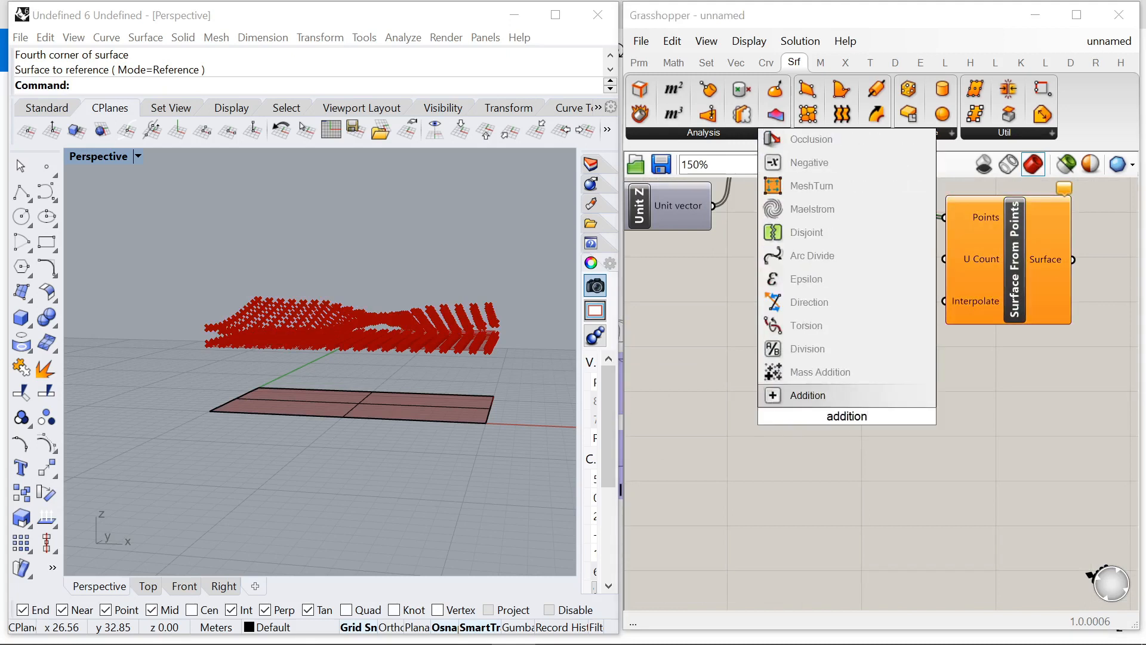
left_click(803, 396)
scroll(959, 374, "down", 10)
right_click_drag(794, 338, 898, 343)
scroll(931, 348, "up", 1)
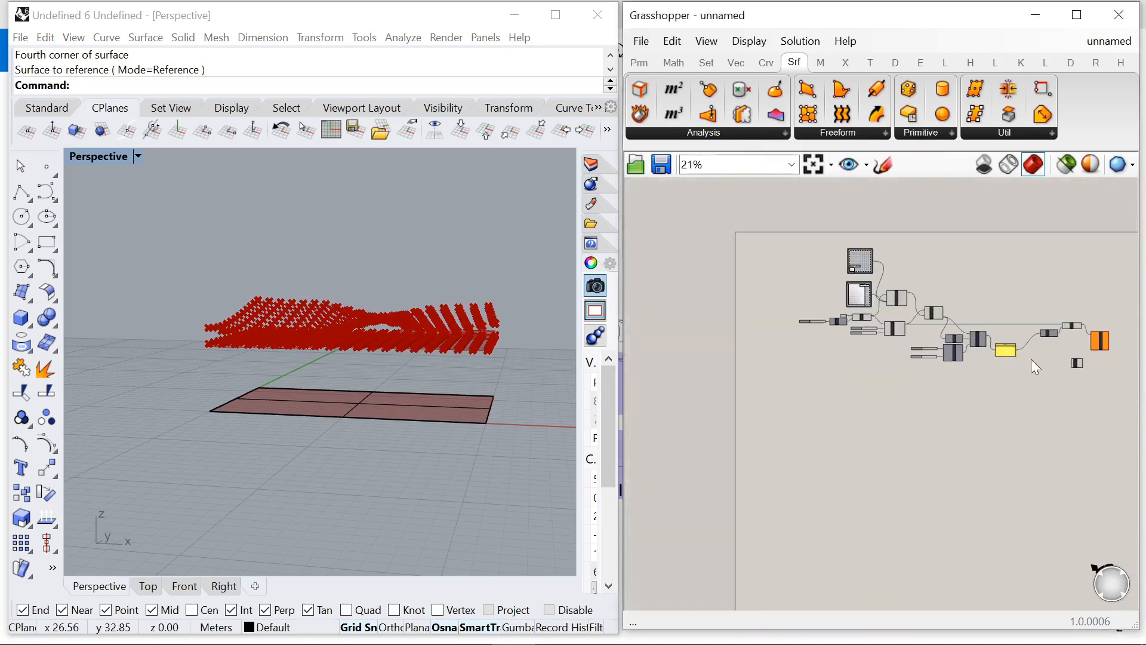
left_click_drag(1079, 363, 908, 342)
Step: Connect the U Count Number Slider of Divide Surface to Addition's A input
scroll(902, 335, "up", 8)
scroll(865, 335, "up", 3)
left_click(707, 299)
left_click_drag(849, 299, 933, 405)
left_click(694, 328)
Step: Add a Panel containing 1 and connect it to Addition's B input
scroll(764, 355, "down", 3)
scroll(810, 428, "up", 4)
double_click(818, 406)
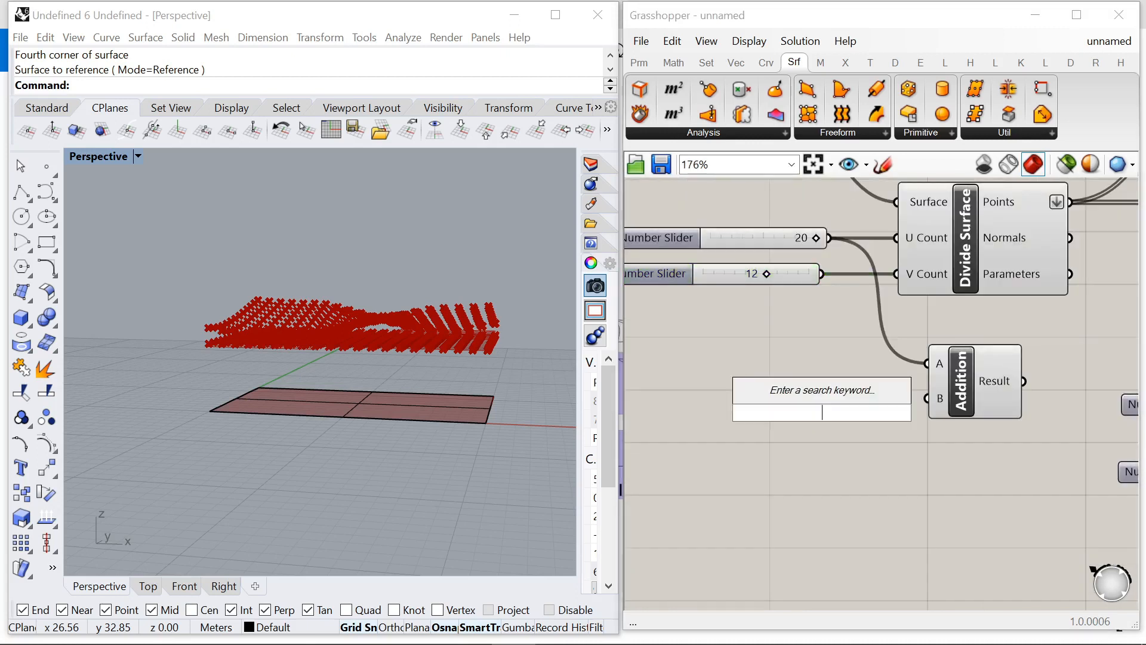
type("Panel")
key("Return")
left_click_drag(839, 412, 931, 404)
Step: Move Addition and its Panel lower, shift Divide Surface slightly away from its sliders, and bring the Panel closer to Addition
scroll(785, 307, "down", 12)
scroll(844, 317, "up", 6)
left_click(683, 335)
left_click(730, 330, "shift")
left_click_drag(731, 329, 738, 381)
left_click_drag(754, 264, 776, 263)
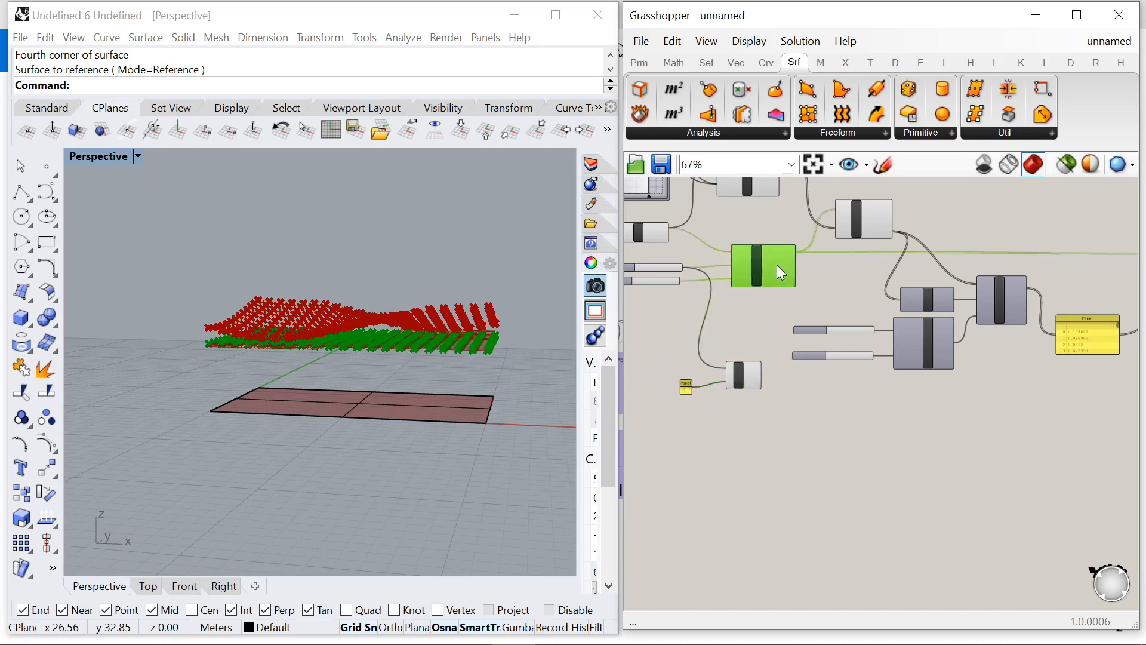
left_click_drag(687, 383, 696, 380)
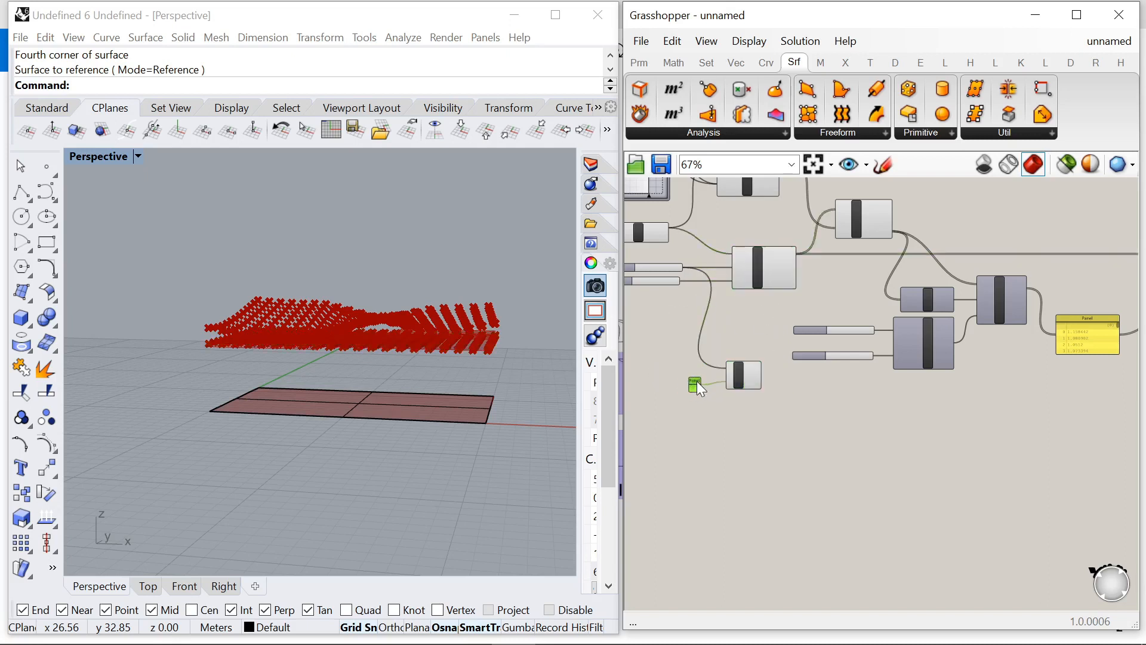
Step: Move Surface From Points below Move and connect Addition's Result output to its U Count input
scroll(819, 382, "down", 5)
scroll(1044, 352, "up", 4)
left_click_drag(1113, 356, 1097, 431)
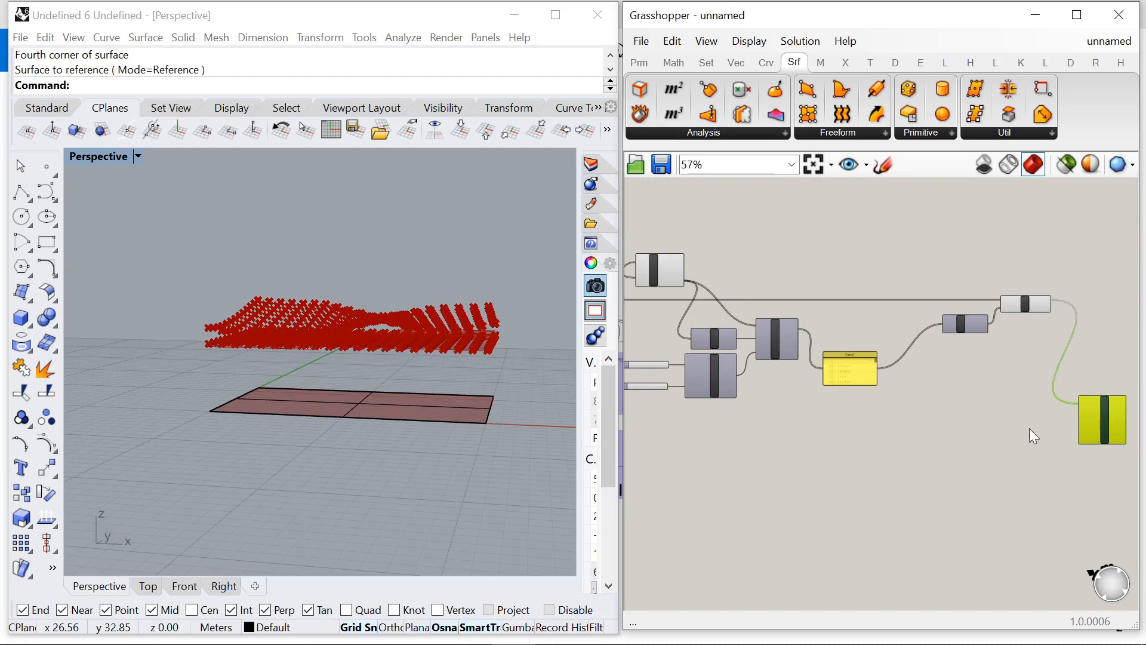
left_click(1031, 425)
scroll(1046, 400, "down", 6)
scroll(887, 404, "up", 8)
left_click_drag(816, 386, 998, 423)
right_click_drag(417, 325, 334, 281)
scroll(931, 352, "down", 3)
left_click(991, 360)
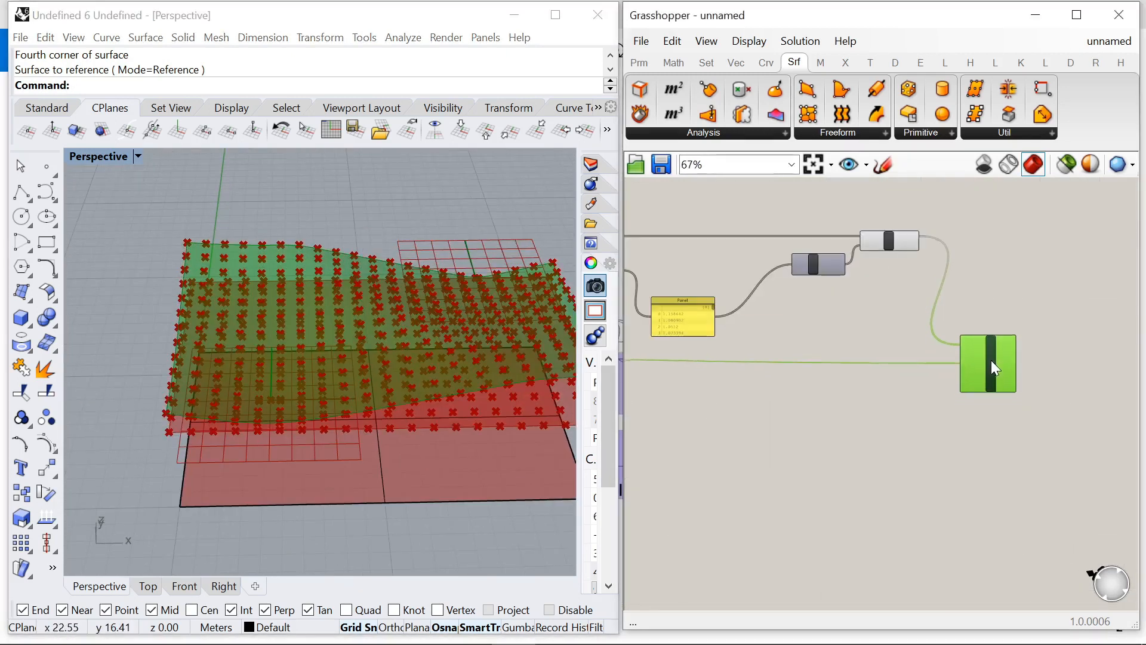
Step: Turn off the preview of the point and Move components feeding Surface From Points, keeping the resulting surface's preview on
scroll(990, 359, "down", 4)
left_click(991, 251)
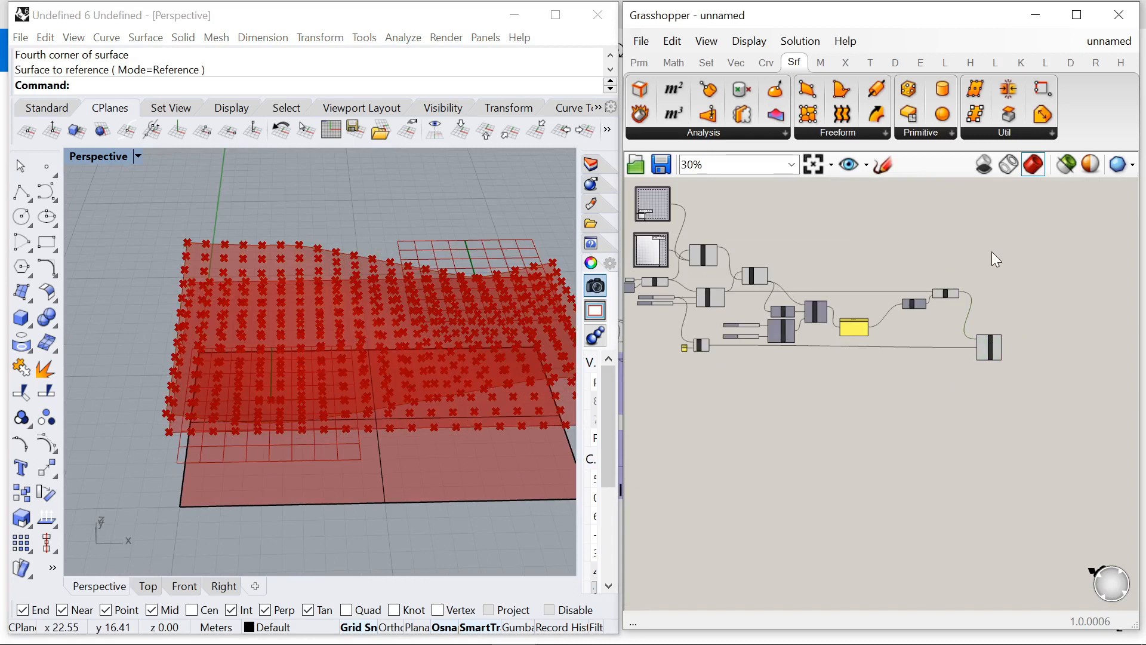
scroll(990, 327, "down", 1)
left_click_drag(1002, 350, 764, 210)
right_click(877, 193)
left_click(937, 221)
left_click(1028, 333)
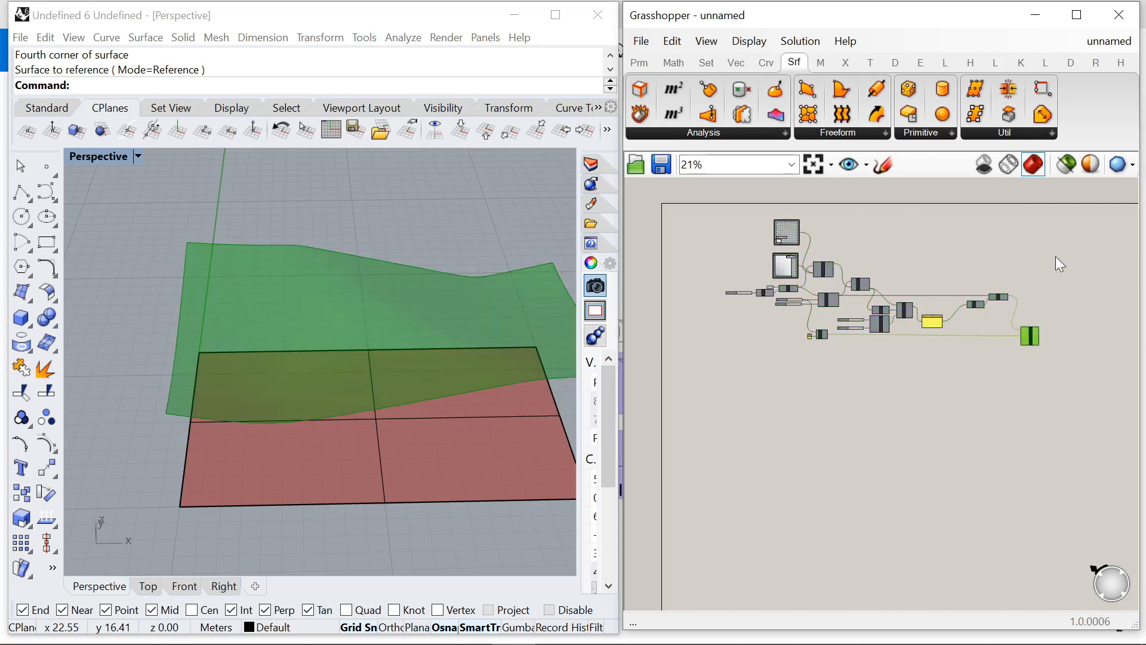
left_click(1055, 256)
Step: Review the definition from the MD Sliders and base Surface parameter through to Surface From Points
scroll(794, 245, "up", 4)
scroll(780, 255, "up", 5)
mouse_move(799, 274)
left_mouse_down()
mouse_move(793, 299)
mouse_move(770, 287)
mouse_move(729, 339)
mouse_move(786, 324)
mouse_move(788, 279)
mouse_move(805, 275)
left_mouse_up()
scroll(923, 269, "down", 6)
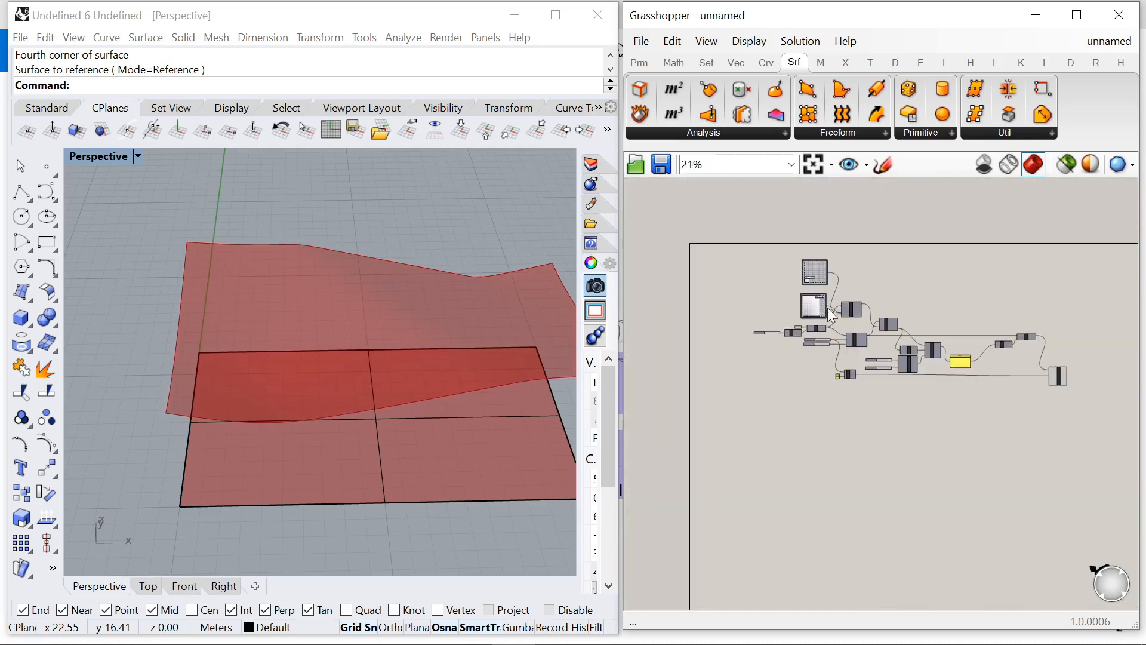
scroll(968, 358, "up", 3)
scroll(918, 331, "down", 6)
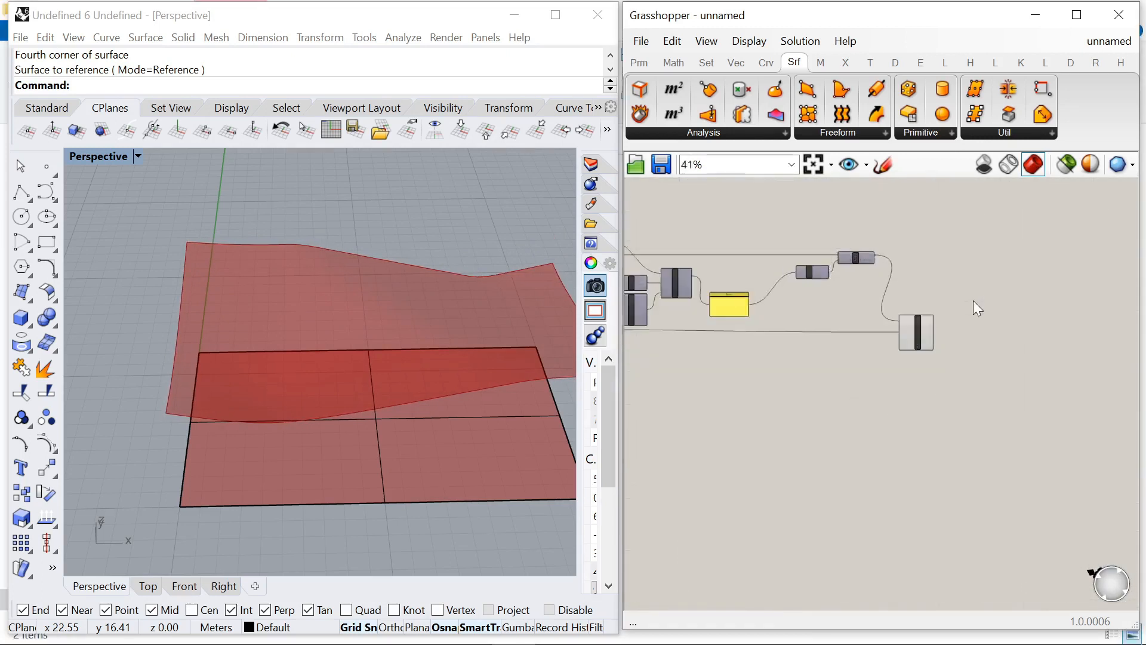
scroll(973, 304, "up", 8)
left_click(763, 250)
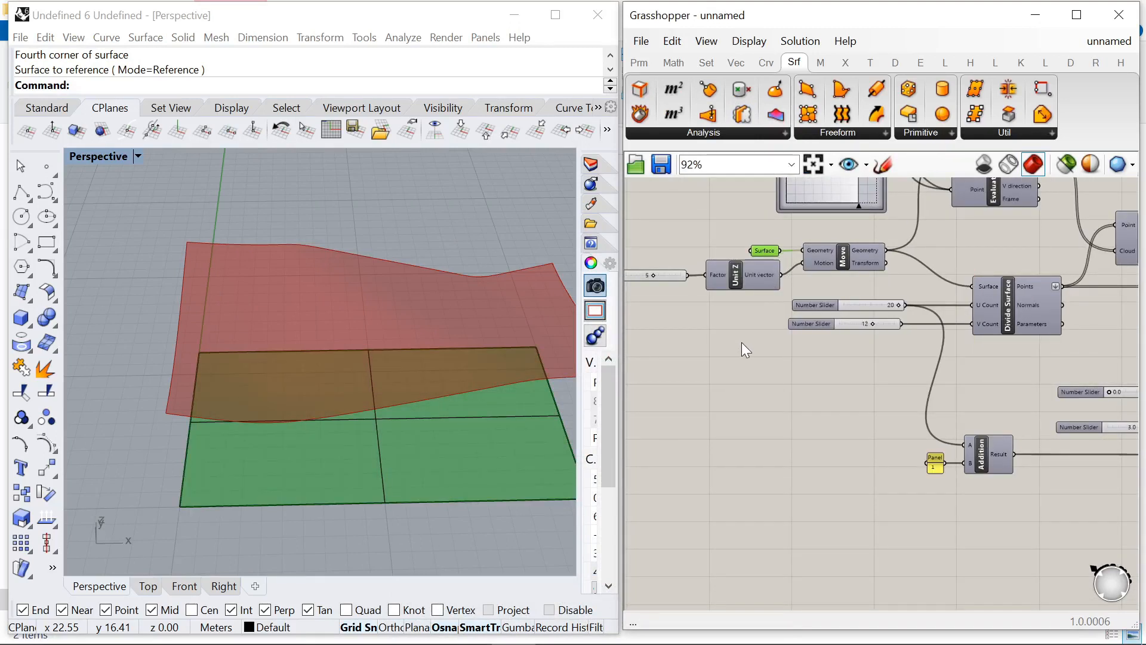
scroll(750, 367, "down", 3)
scroll(907, 231, "up", 3)
scroll(833, 252, "down", 4)
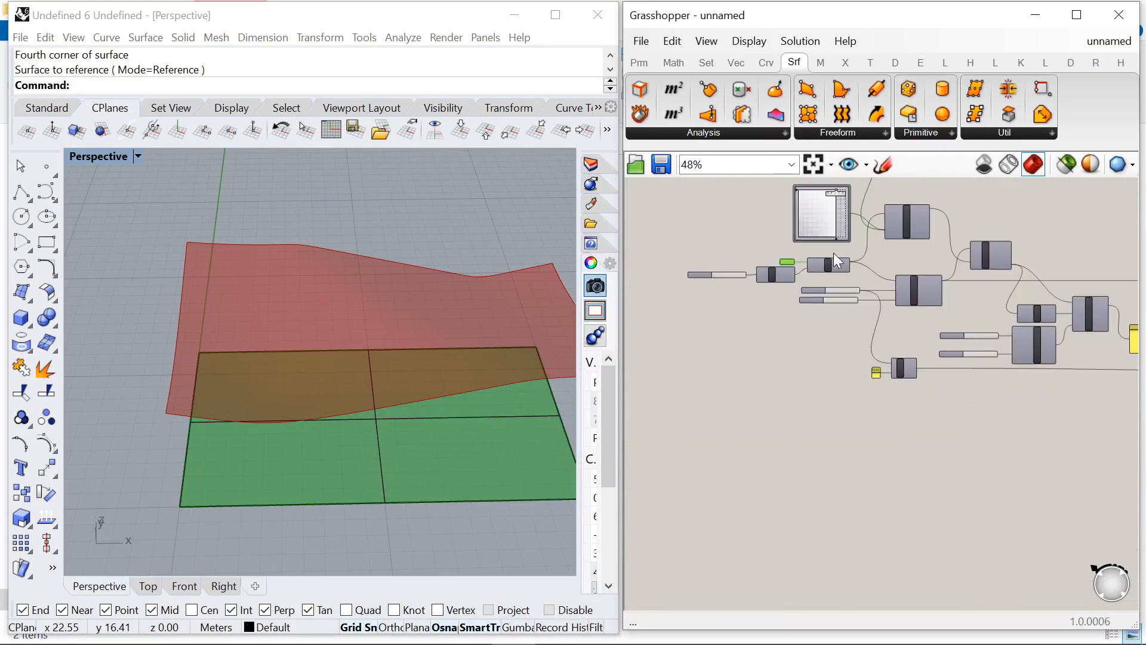
Step: Duplicate the MD Slider and Evaluate Surface pair and place the copies below the Addition component
scroll(865, 256, "up", 3)
left_click(770, 242)
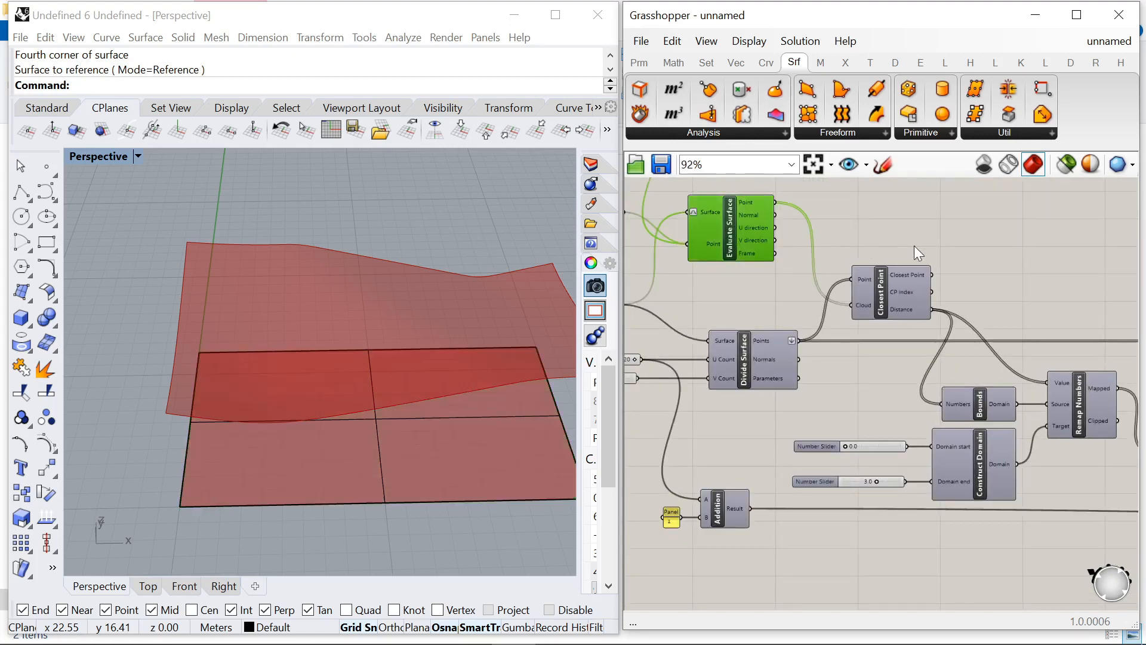
scroll(721, 238, "down", 3)
left_click(751, 238, "shift")
scroll(766, 229, "up", 2)
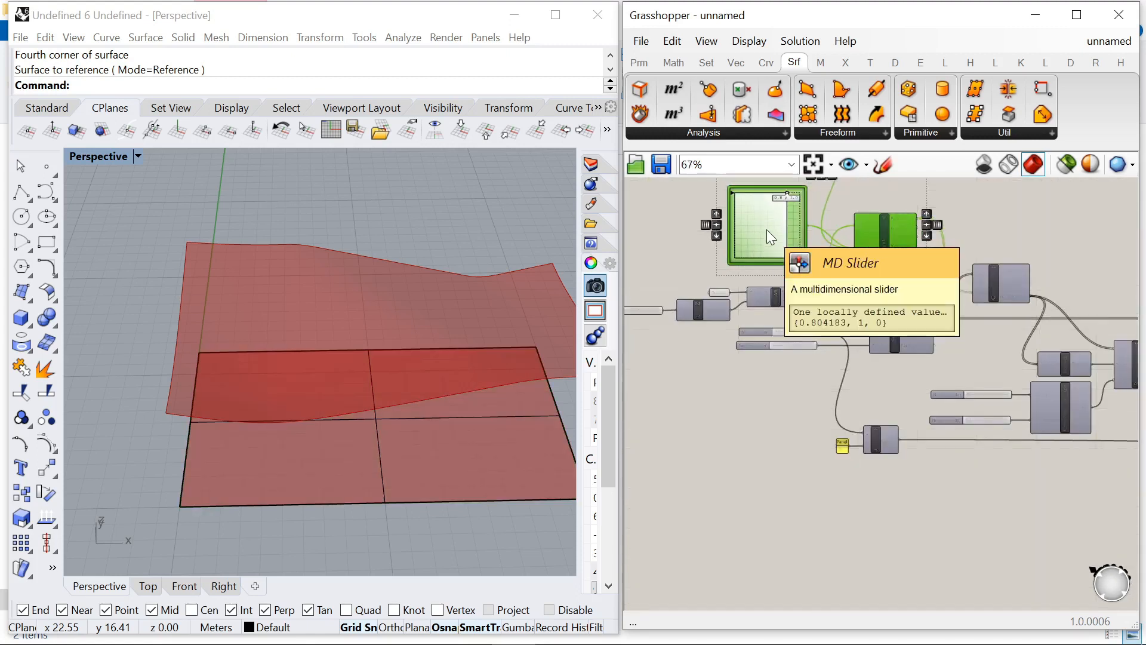
left_click_drag(873, 234, 887, 523, "alt")
left_click(947, 487)
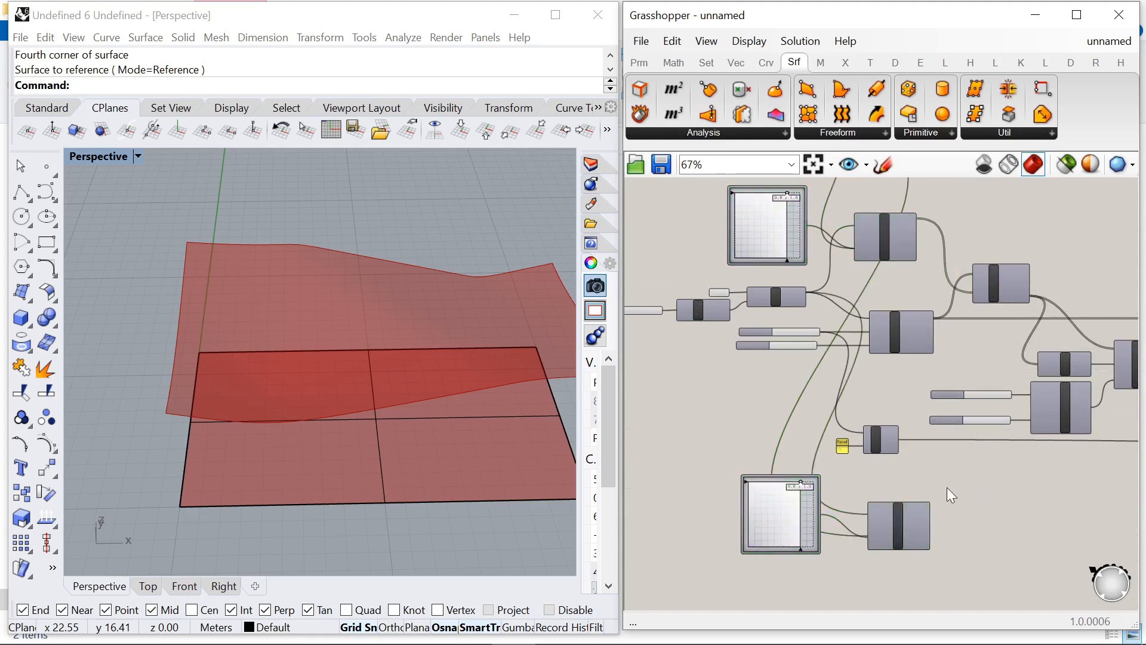
Step: Shift the base Surface parameter and its neighbours away from Move, and connect Surface to the copied Evaluate Surface's Surface input
scroll(809, 454, "up", 1)
left_click_drag(678, 224, 664, 222)
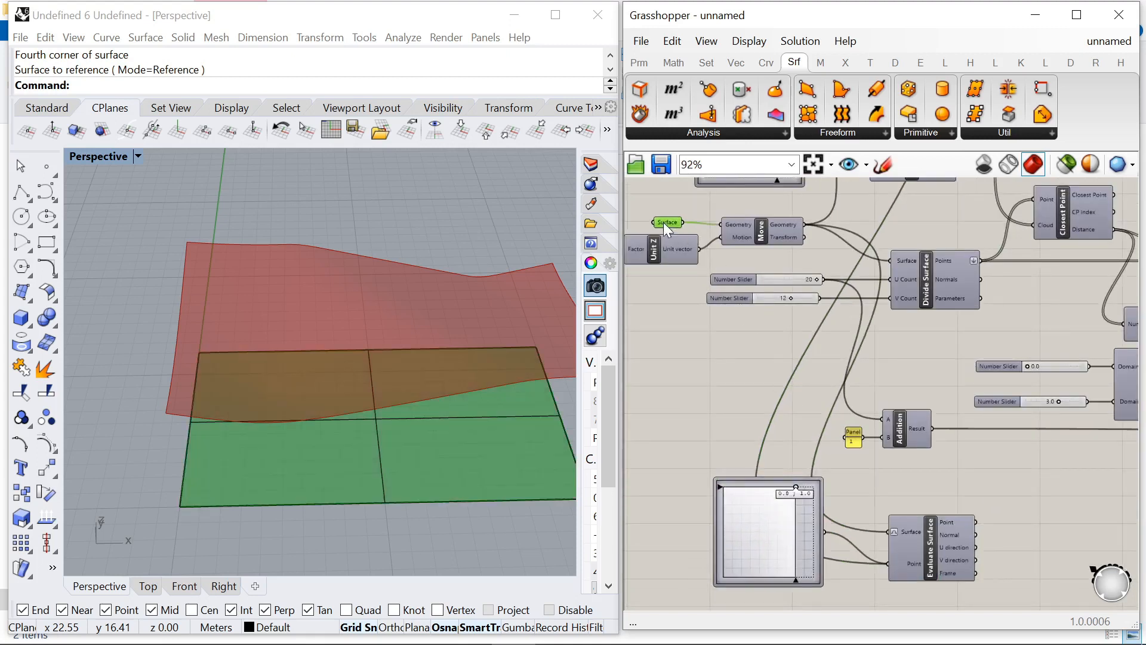
right_click_drag(700, 223, 901, 224)
scroll(900, 224, "up", 1)
left_click_drag(837, 277, 741, 247)
scroll(877, 251, "down", 3)
scroll(865, 253, "up", 1)
left_click_drag(865, 253, 782, 259)
left_click_drag(874, 215, 1055, 514)
left_click(804, 224)
scroll(806, 228, "down", 2)
scroll(898, 266, "up", 1)
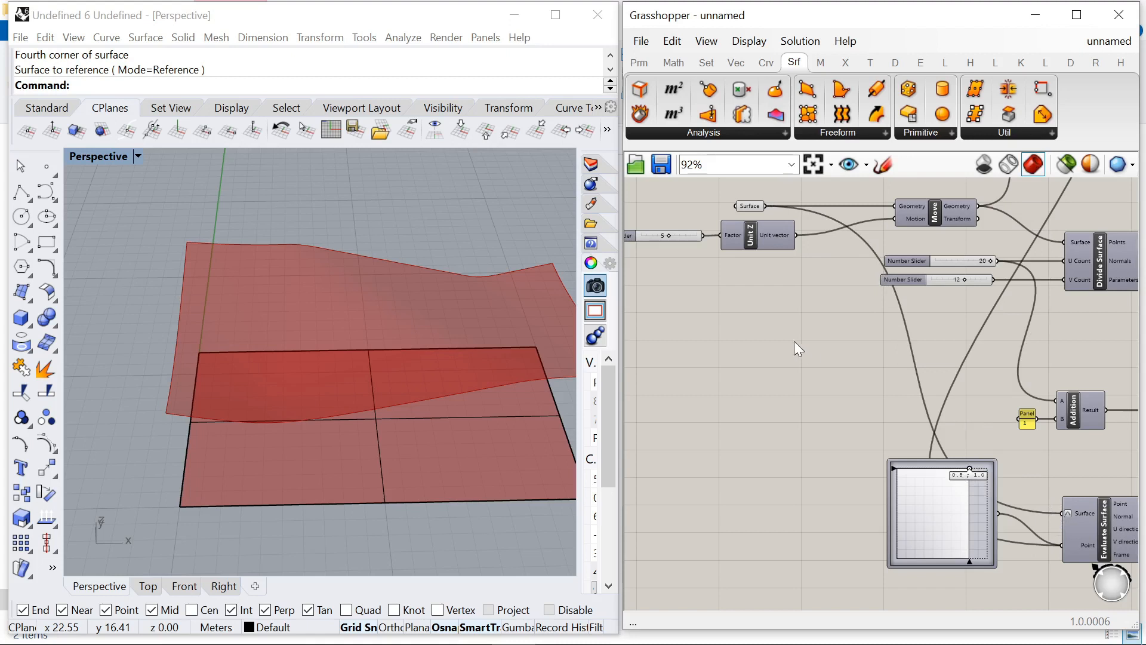
Step: Move Unit Z and its number slider slightly lower, clear of the base Surface parameter
scroll(802, 316, "down", 1)
left_click(731, 221)
left_click_drag(728, 220, 726, 223)
left_click_drag(776, 278, 752, 259)
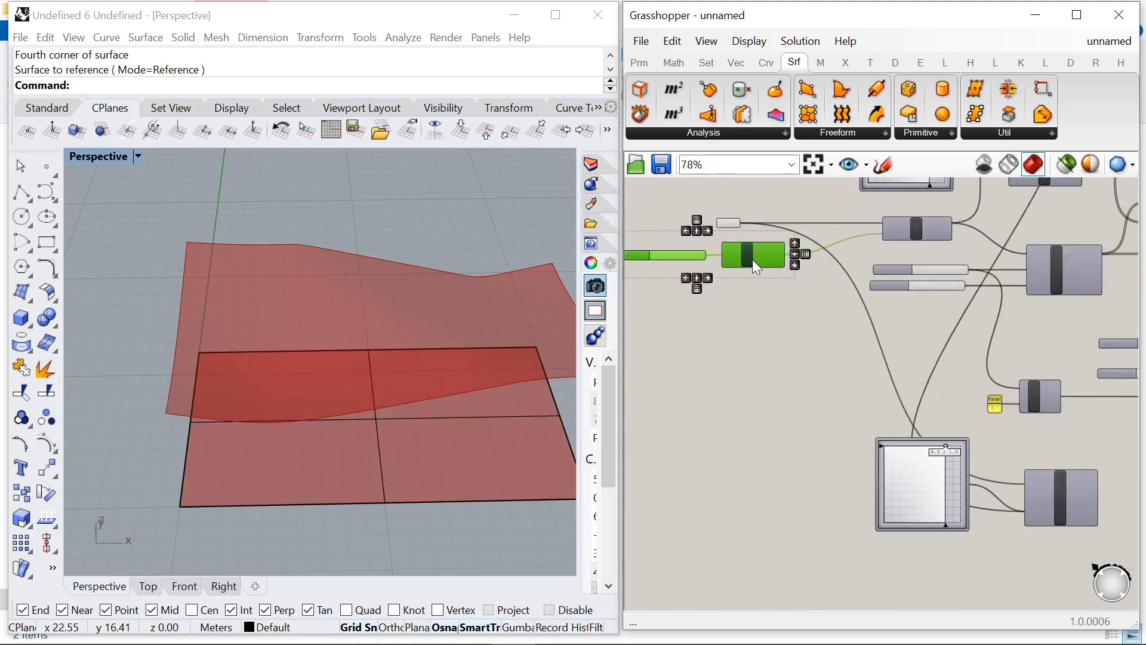
left_click(835, 317)
Step: Disconnect the extra wire from the copied Evaluate Surface's Point input, leaving only the MD Slider, and reposition that slider nearby
scroll(914, 334, "down", 3)
scroll(977, 442, "up", 5)
left_click_drag(863, 387, 823, 469)
left_click(961, 432)
scroll(946, 417, "down", 3)
scroll(971, 424, "up", 7)
right_click(978, 422)
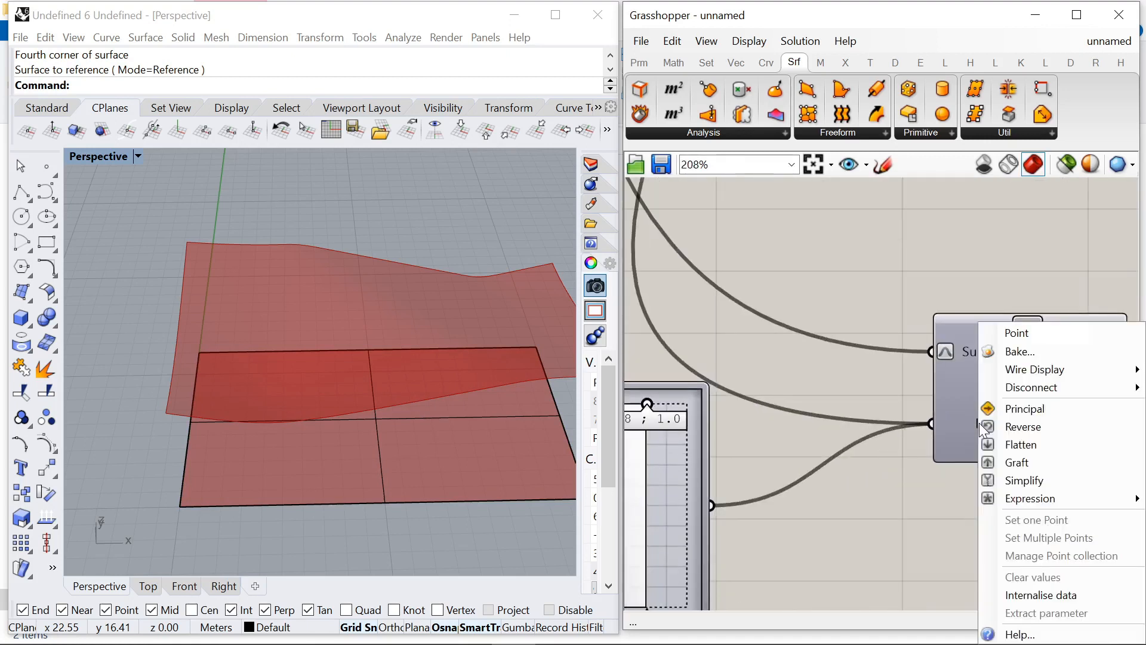
mouse_move(1050, 388)
left_click(913, 406)
scroll(894, 390, "down", 4)
scroll(830, 391, "up", 4)
left_click_drag(770, 392, 884, 364)
scroll(879, 410, "down", 6)
scroll(997, 399, "up", 3)
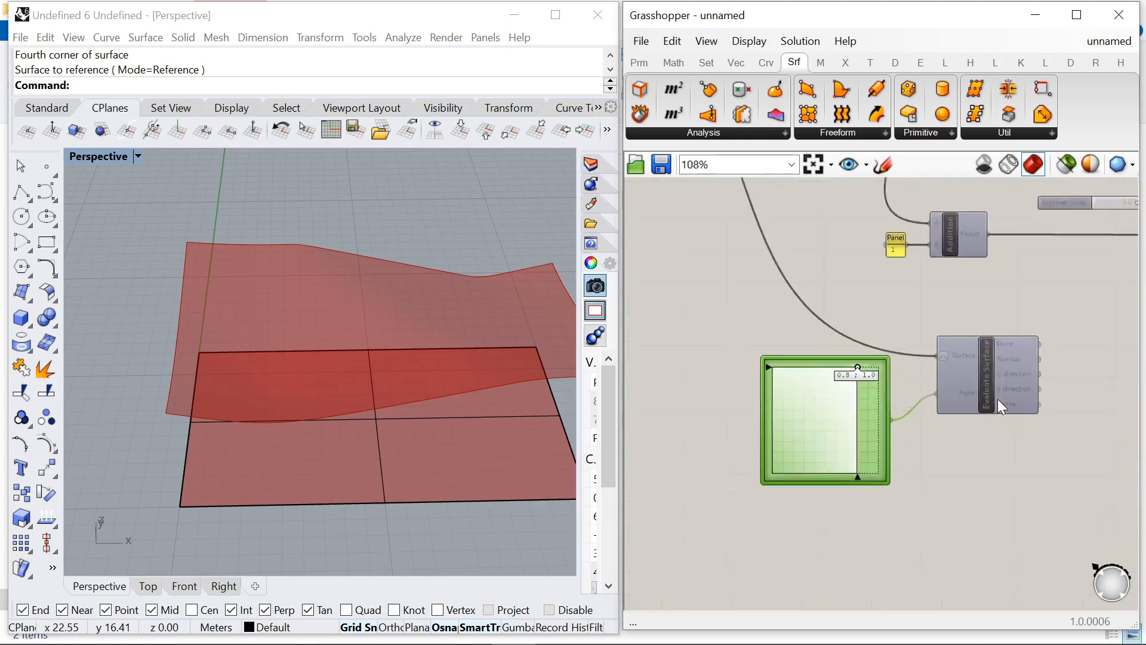
Step: Set the copied MD Slider to about 0.71 ; 0.33 to reposition the evaluated point on the base surface
scroll(998, 398, "down", 2)
left_click(979, 388)
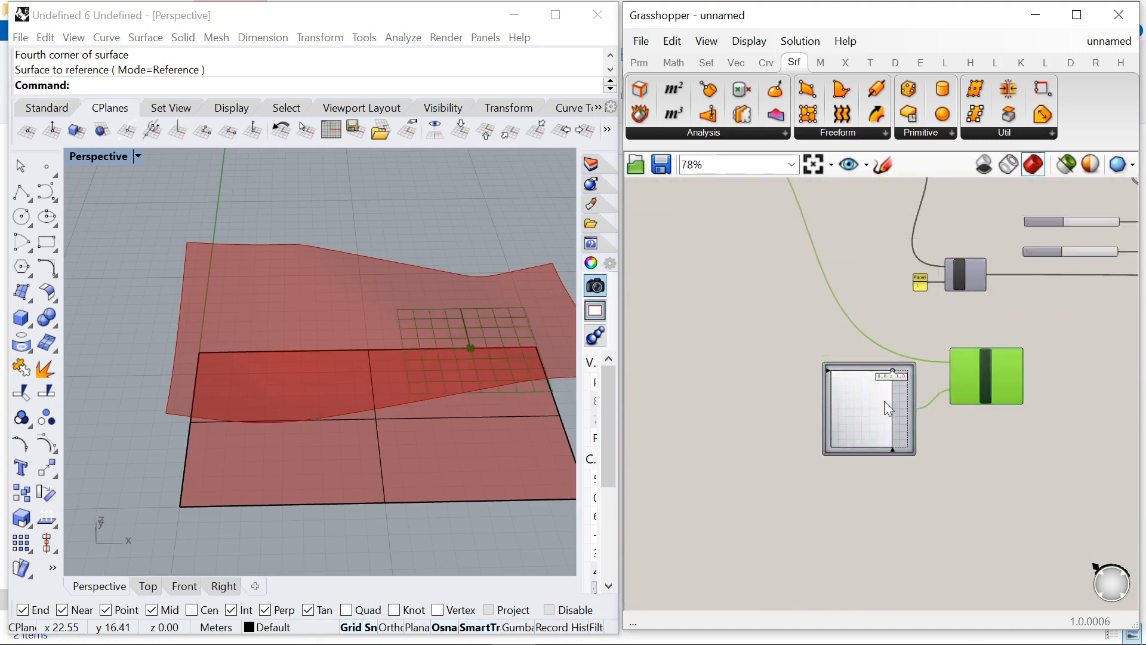
scroll(883, 400, "up", 5)
left_click_drag(883, 399, 893, 478)
mouse_move(537, 478)
right_mouse_down()
mouse_move(531, 450)
mouse_move(504, 430)
mouse_move(522, 479)
right_mouse_up()
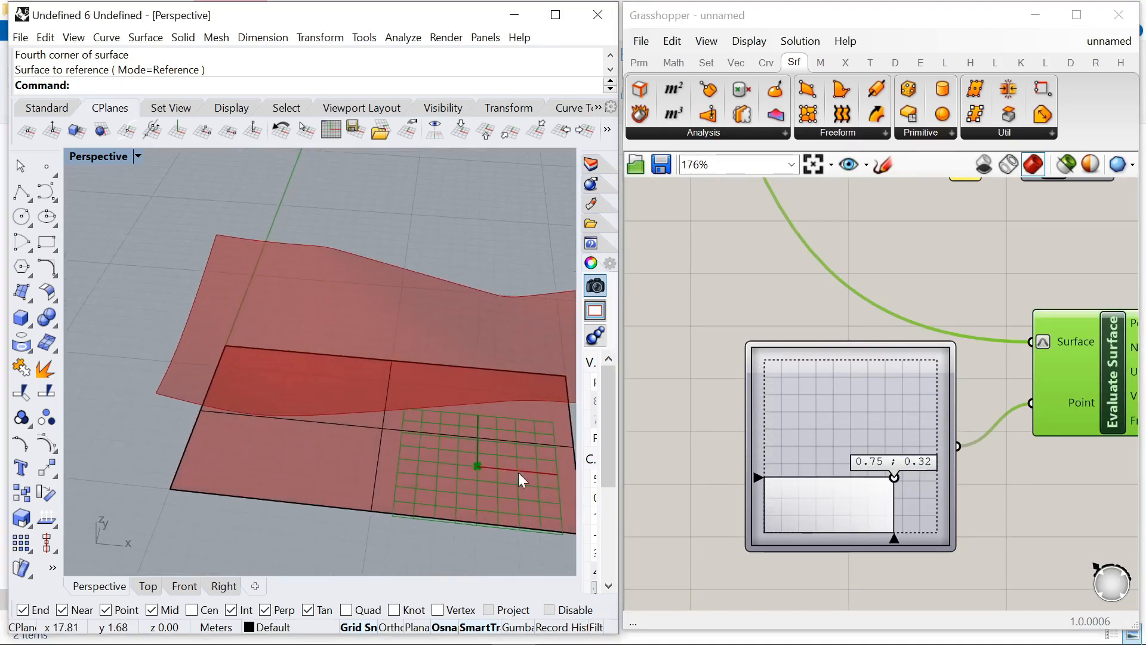
left_click_drag(893, 477, 887, 475)
left_click(822, 399)
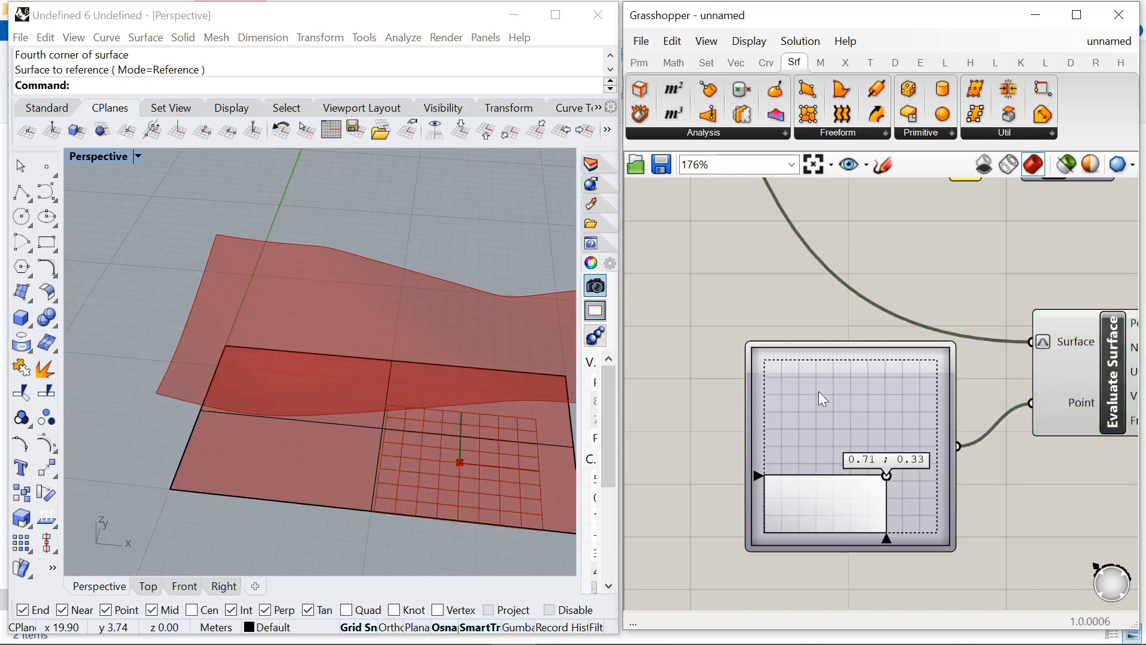
Step: Add a Circle component defined by plane and radius and connect the copied Evaluate Surface's Point output to its Plane input
scroll(875, 379, "down", 3)
scroll(689, 331, "up", 3)
double_click(835, 353)
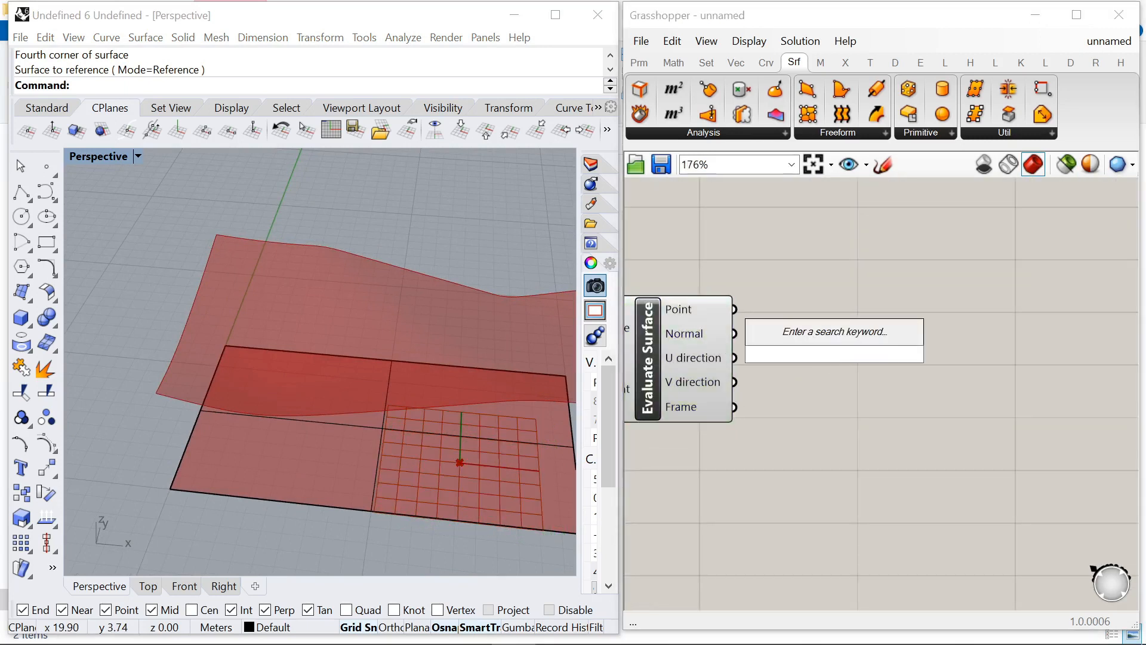
type("circle")
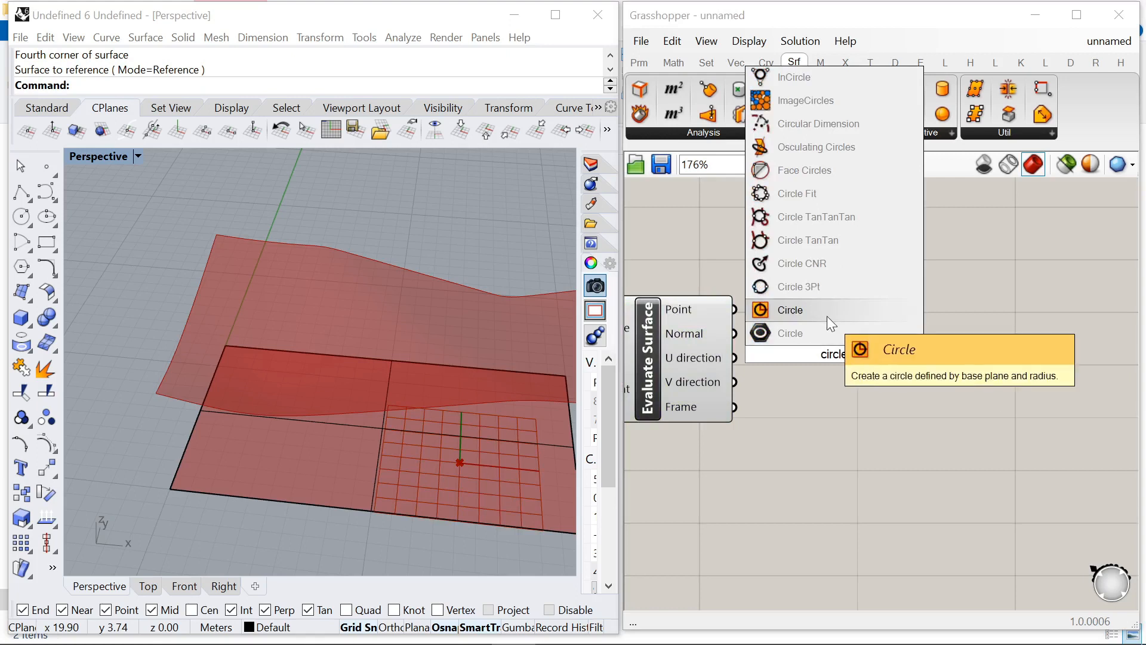
left_click(827, 318)
left_click_drag(750, 317, 940, 320)
scroll(711, 326, "down", 2)
scroll(833, 349, "up", 2)
scroll(828, 326, "down", 3)
scroll(866, 328, "up", 4)
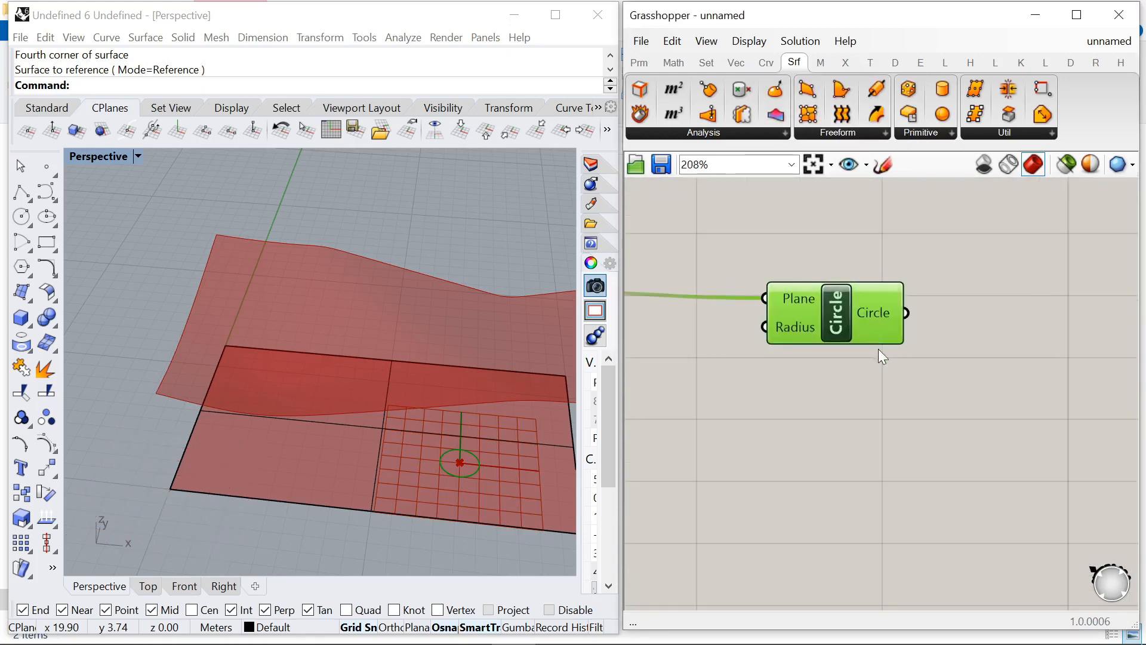
left_click_drag(854, 299, 822, 292)
Step: Add a Divide Curve component and connect the Circle output to its Curve input
double_click(858, 382)
type("divide")
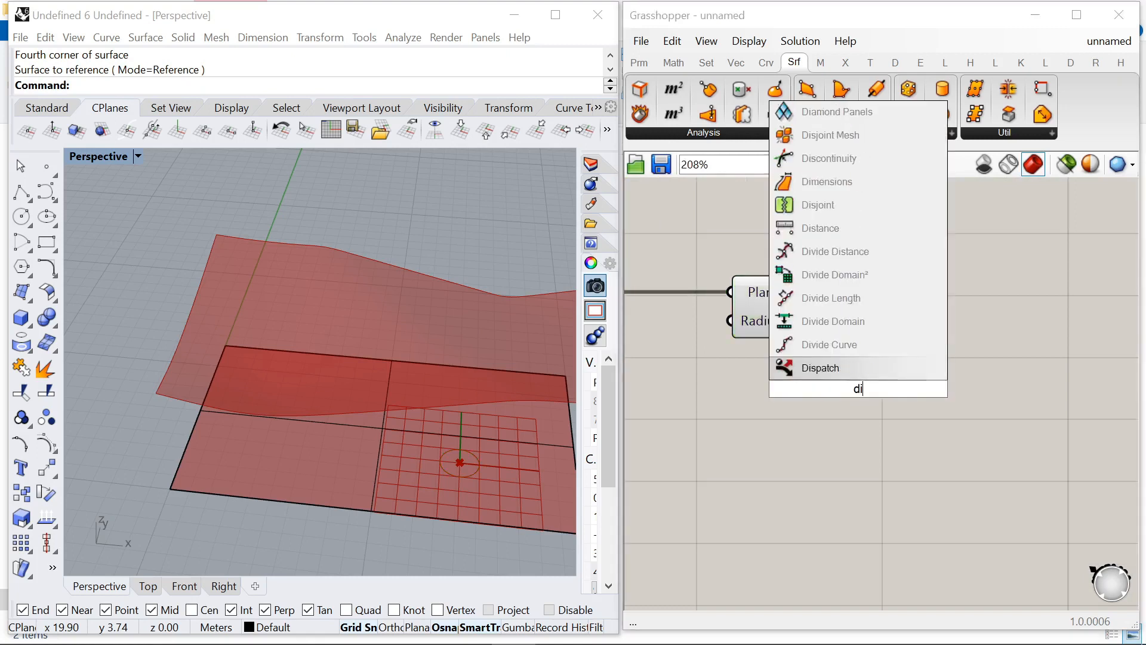
key("Return")
scroll(861, 369, "down", 3)
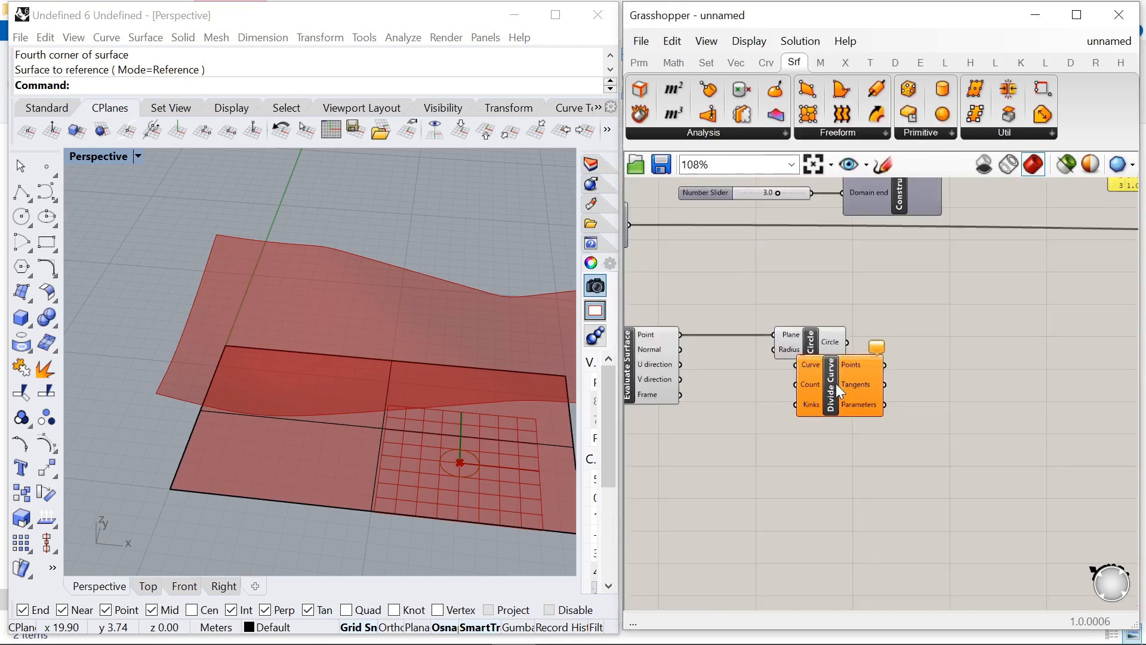
scroll(839, 358, "up", 2)
left_click_drag(840, 343, 932, 349)
scroll(830, 338, "up", 1)
Step: Add an integer number slider starting at 0, connect it to Divide Curve's Count input, and set it to 60
double_click(786, 412)
type("0<")
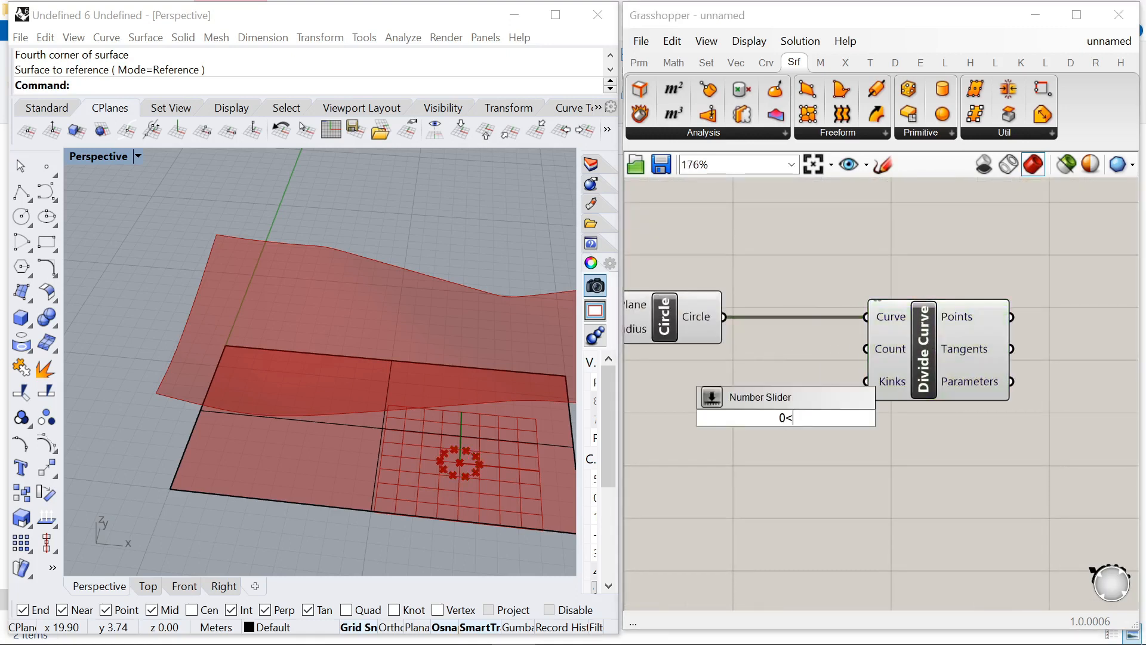
key("Return")
left_click_drag(895, 418, 872, 357)
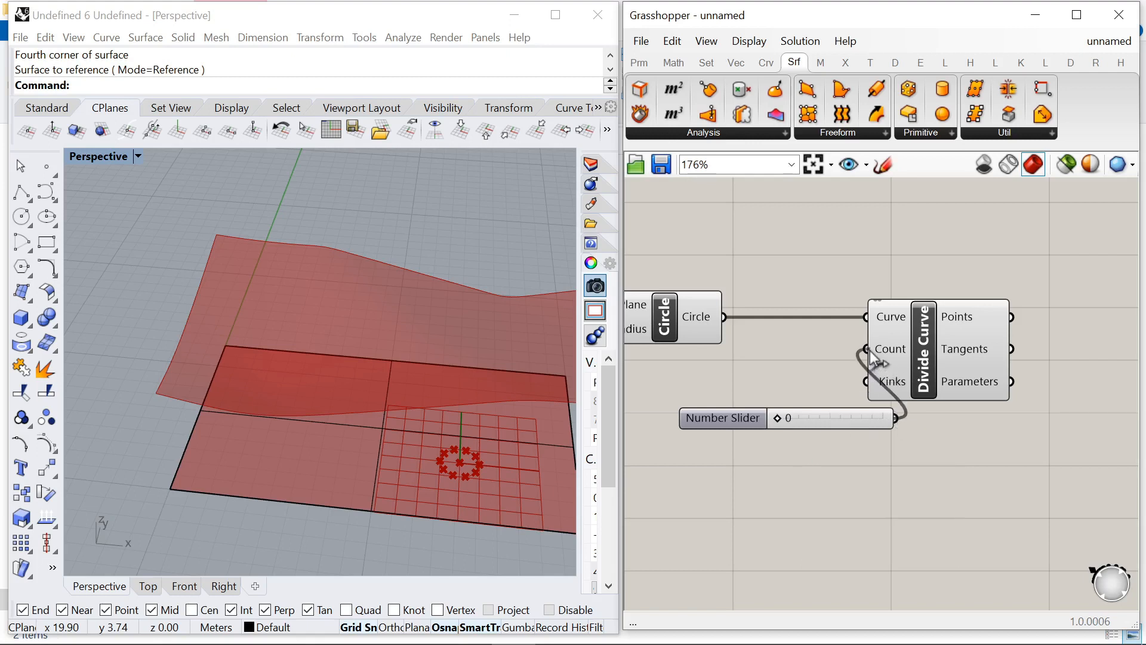
left_click_drag(779, 418, 899, 432)
Step: Move Divide Curve farther from Circle and raise its Count slider closer to the connecting wire
scroll(931, 358, "up", 2)
left_click_drag(937, 346, 1005, 345)
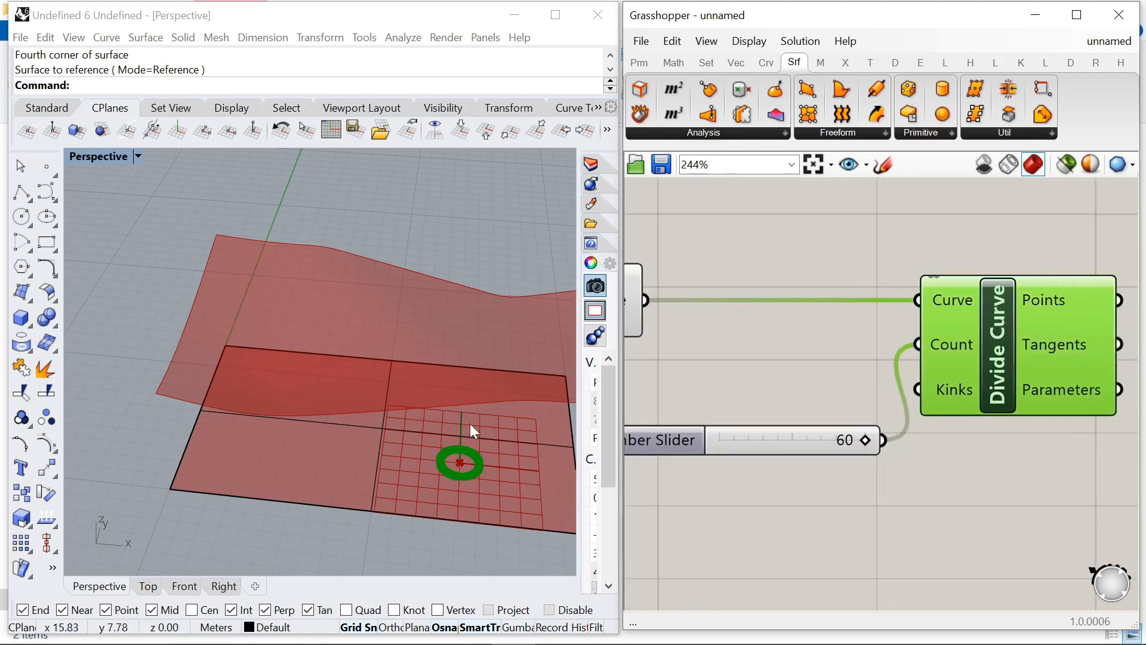
scroll(466, 442, "up", 3)
scroll(660, 403, "down", 10)
scroll(823, 418, "up", 7)
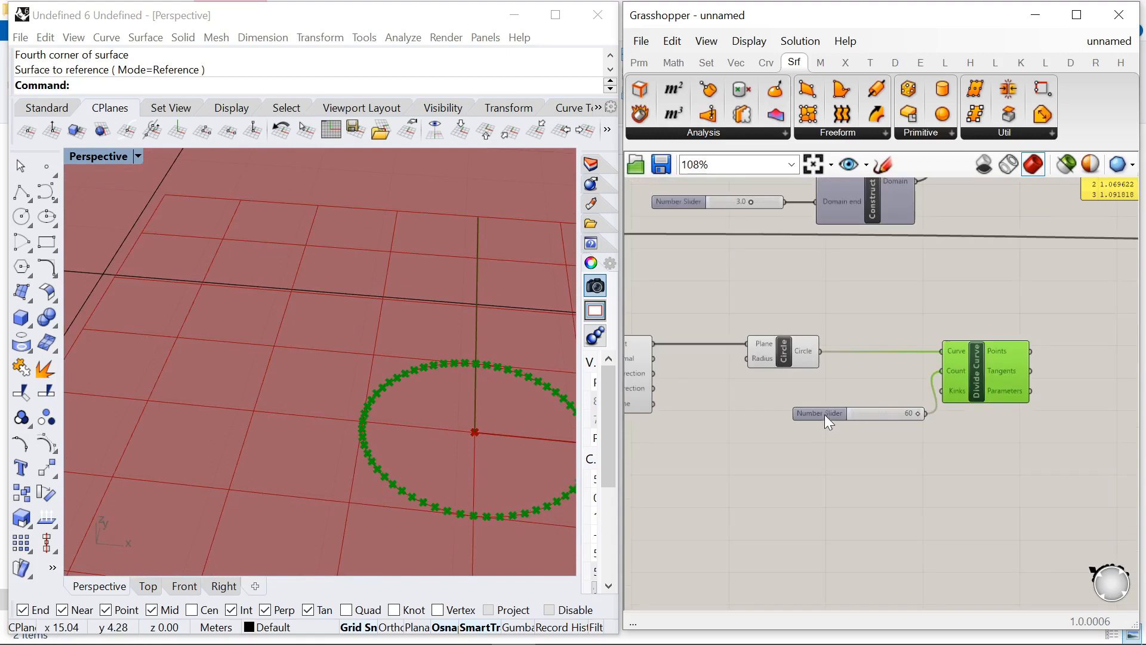
left_click_drag(826, 415, 824, 391)
scroll(357, 359, "down", 3)
scroll(945, 385, "up", 1)
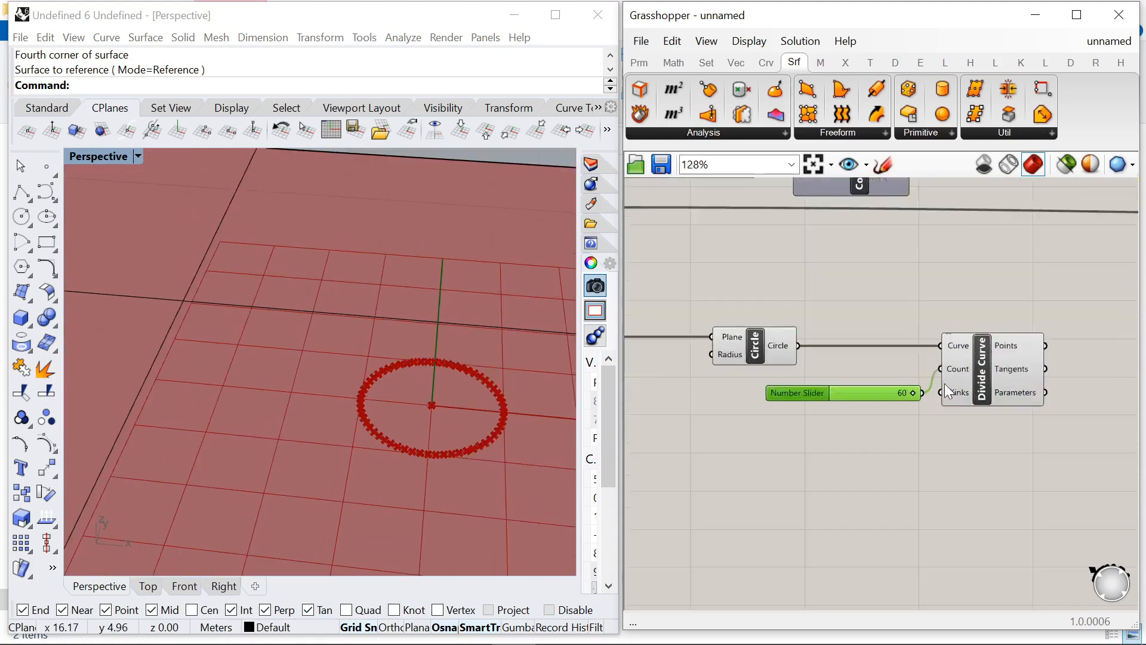
Step: Try a division count of 50 on the circle and return the slider to 60
scroll(944, 388, "up", 4)
left_click_drag(901, 398, 869, 406)
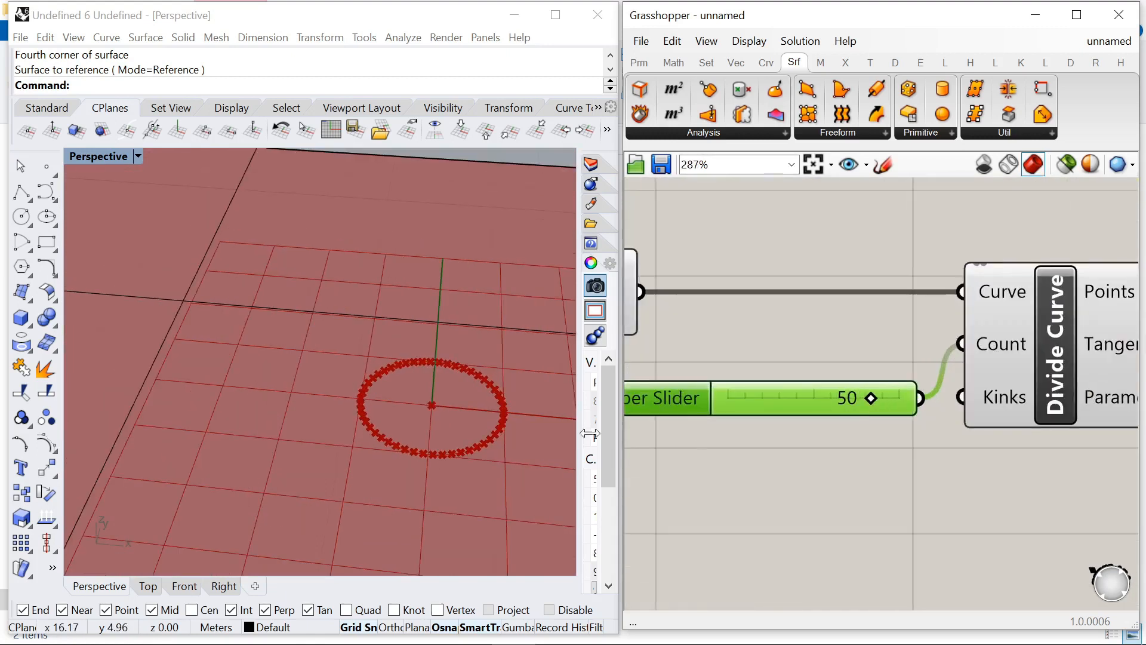
scroll(418, 454, "up", 3)
left_click_drag(867, 398, 932, 406)
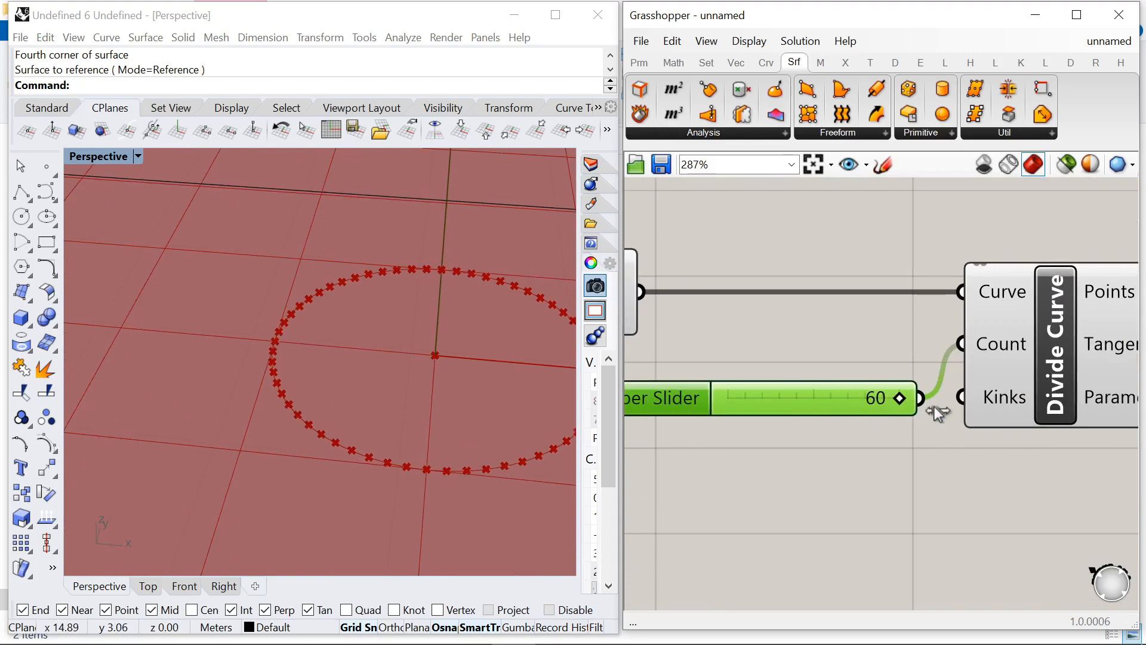
Step: Move Divide Curve and its slider farther from Circle, and align the slider with the Count input
scroll(932, 405, "down", 5)
right_click_drag(926, 376, 904, 354)
scroll(907, 358, "down", 1)
left_click_drag(951, 408, 828, 349)
left_click_drag(949, 370, 1021, 370)
left_click(857, 370)
left_click_drag(857, 370, 858, 349)
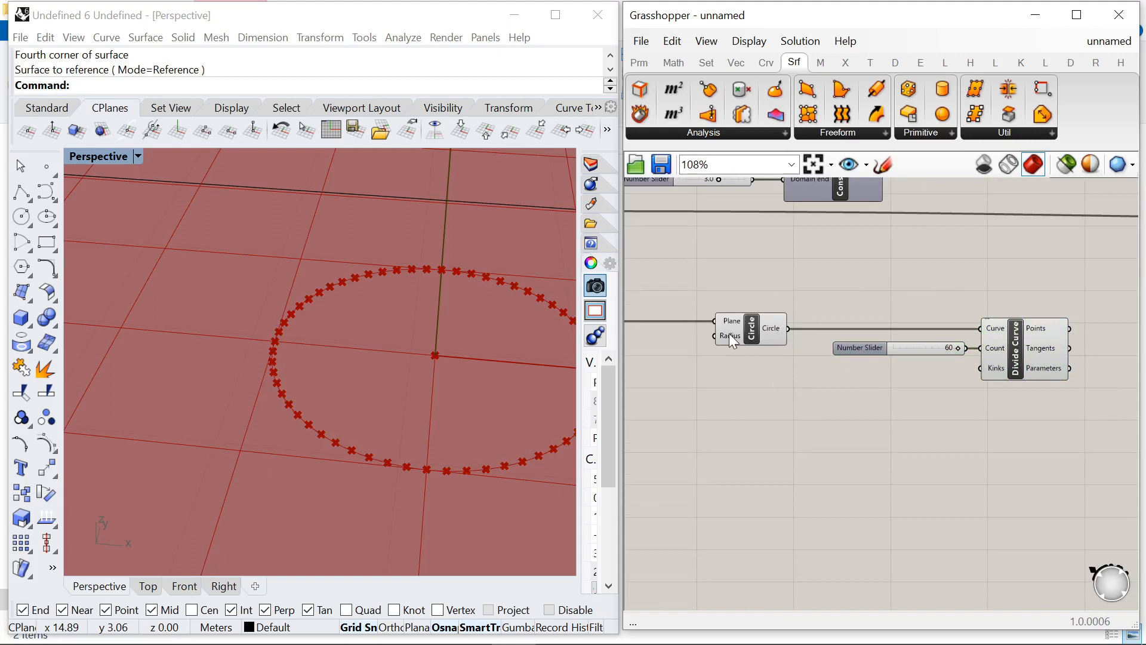
Step: Add an Offset Curve component below Circle and connect the Circle output to its Curve input
double_click(788, 426)
type("offset")
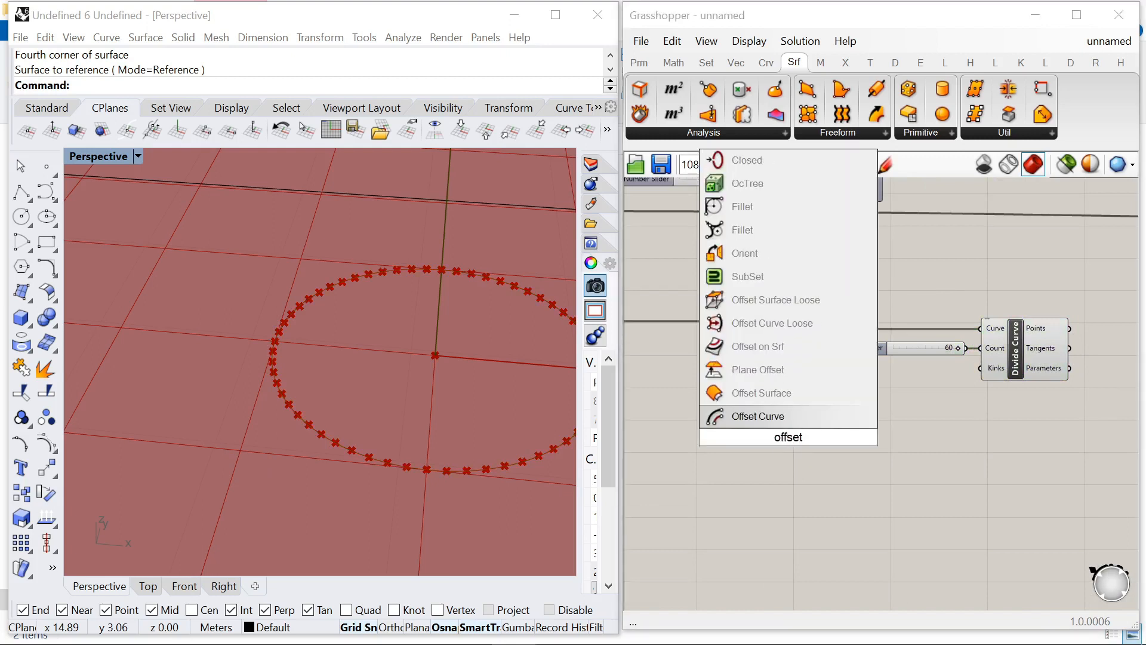
left_click(758, 416)
left_click_drag(788, 329, 880, 402)
Step: Duplicate Divide Curve with its Count slider below the originals and connect Offset Curve's output to the copy's Curve input
left_click_drag(1030, 404, 949, 357)
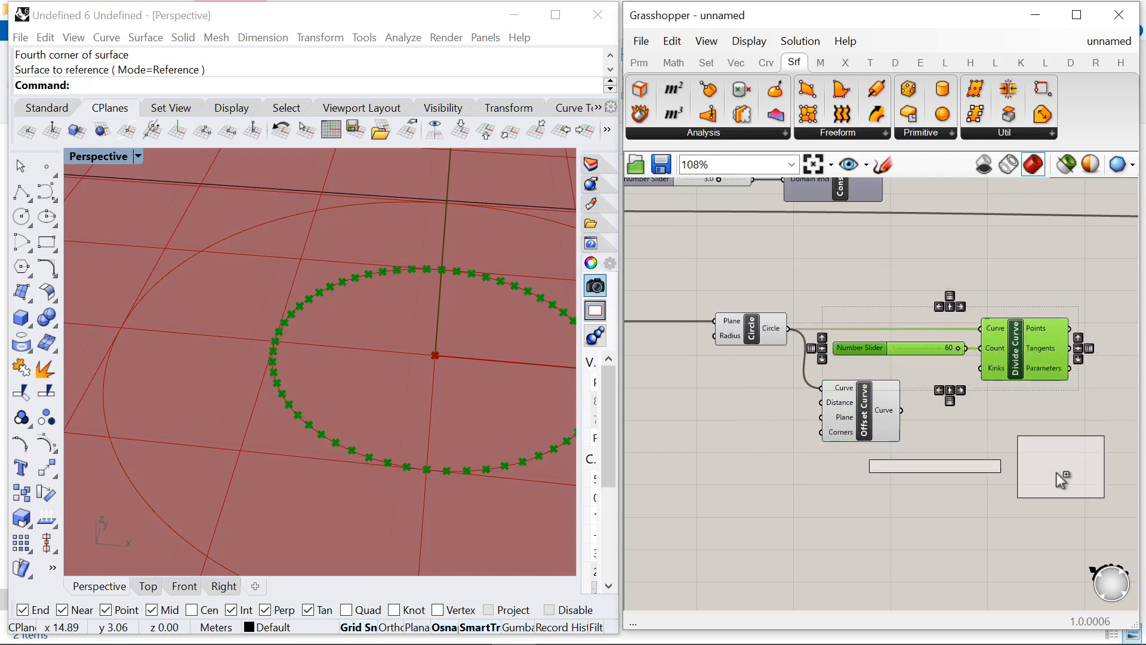
left_click_drag(1056, 473, 1056, 474, "alt")
left_click(945, 415)
left_click_drag(915, 418, 1018, 452)
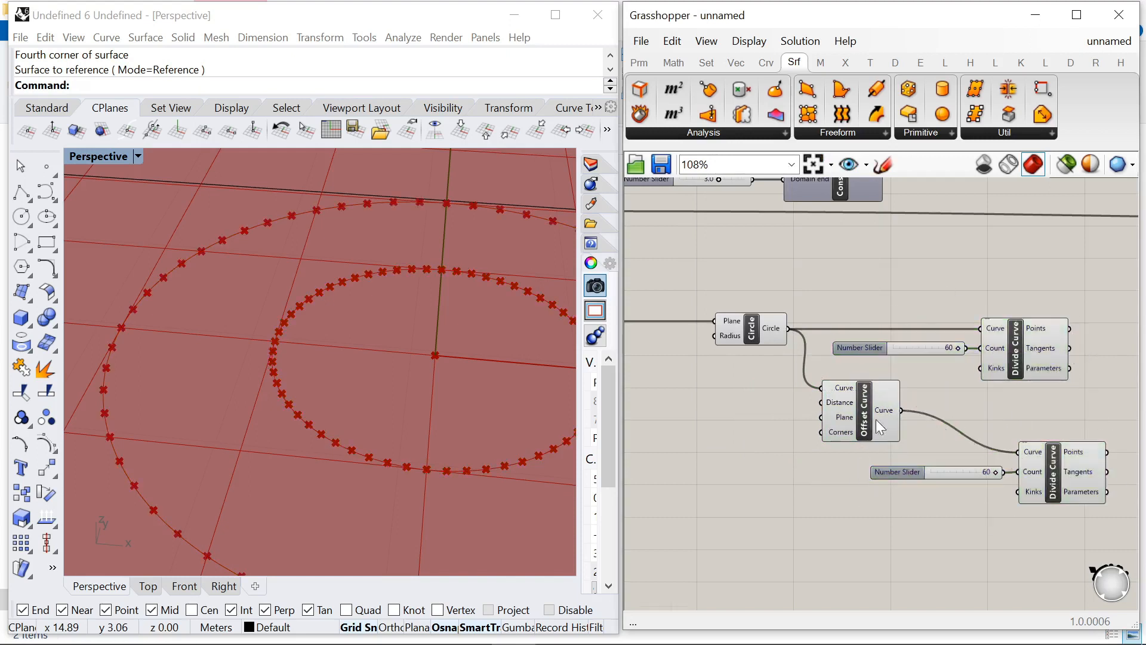
Step: Move the copied Divide Curve and slider up beside Offset Curve, and shift the original Divide Curve closer above the copy
right_click_drag(876, 419, 754, 393)
left_click_drag(740, 496, 994, 402)
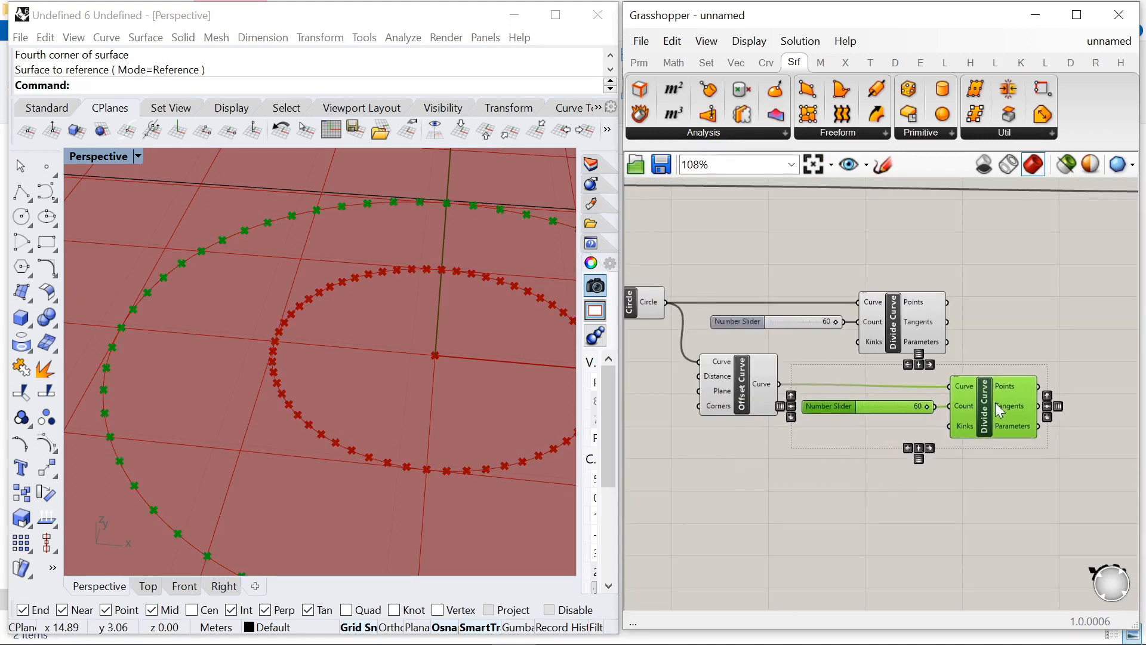
left_click(951, 496)
left_click(890, 327)
right_click_drag(902, 341, 739, 327)
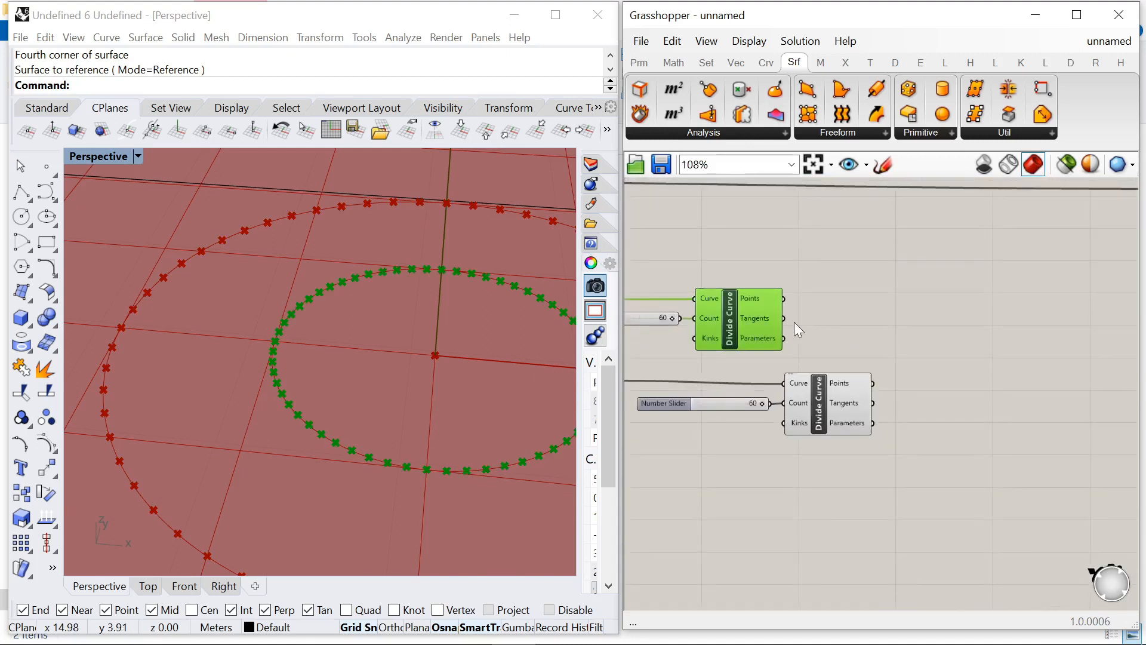
left_click_drag(736, 321, 800, 318)
Step: Add a 0 to 20 integer slider, set it to 20, and connect it to Offset Curve's Distance input
scroll(990, 320, "down", 5)
scroll(827, 343, "up", 7)
scroll(828, 367, "down", 2)
scroll(779, 376, "up", 2)
double_click(753, 363)
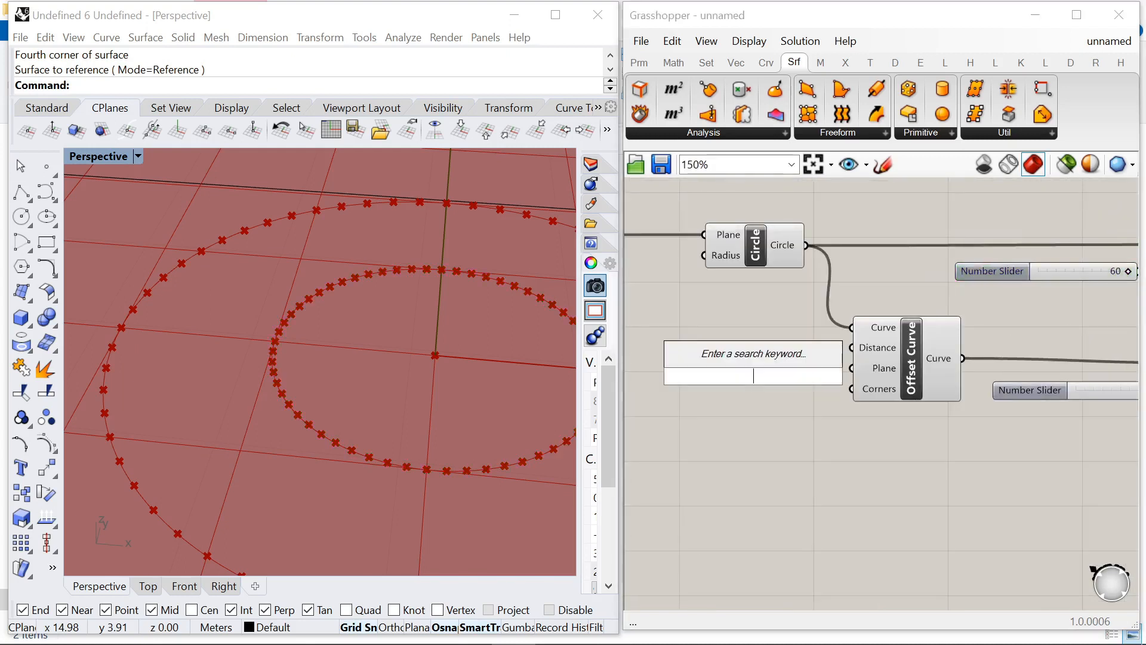
type("0<20")
key("Return")
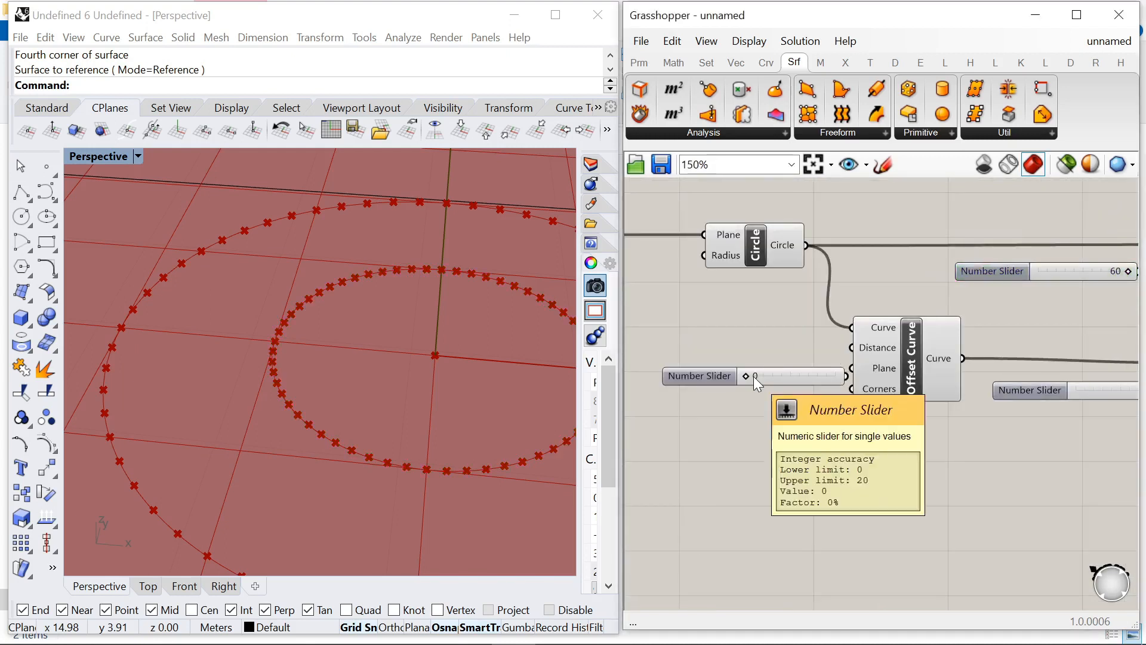
left_click_drag(716, 375, 826, 350)
Step: Lower the Offset Curve's distance slider from its maximum to shrink the outer circle around the base surface
scroll(395, 375, "down", 12)
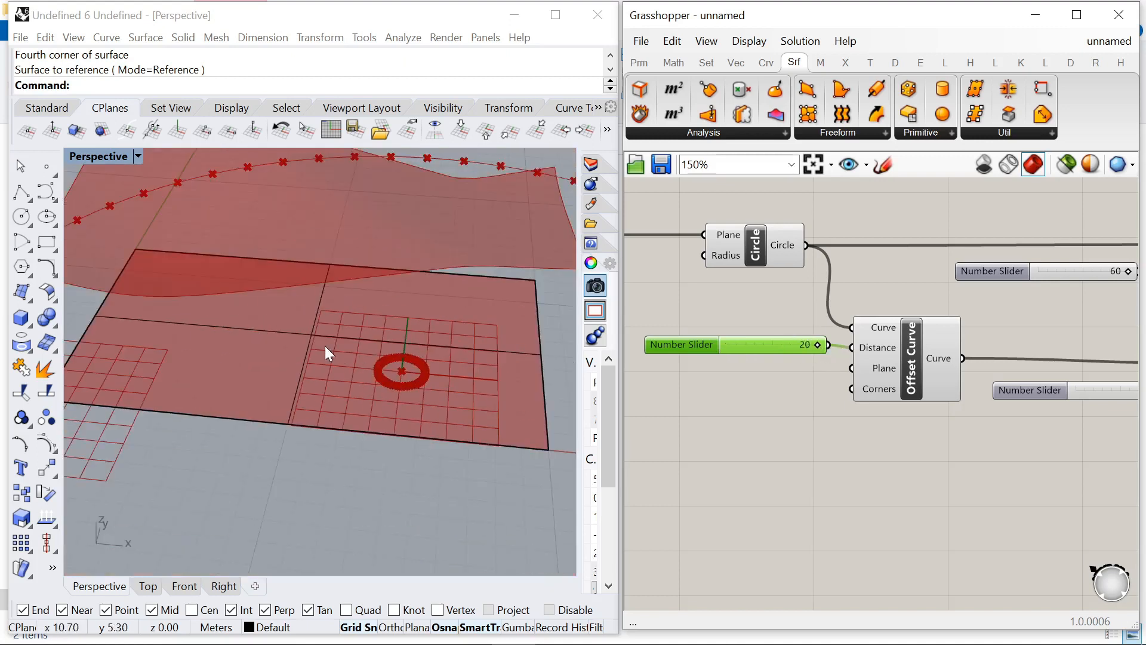
scroll(325, 345, "down", 5)
scroll(782, 348, "up", 5)
left_click_drag(848, 340, 814, 343)
left_click(761, 380)
scroll(753, 375, "down", 9)
scroll(907, 370, "up", 5)
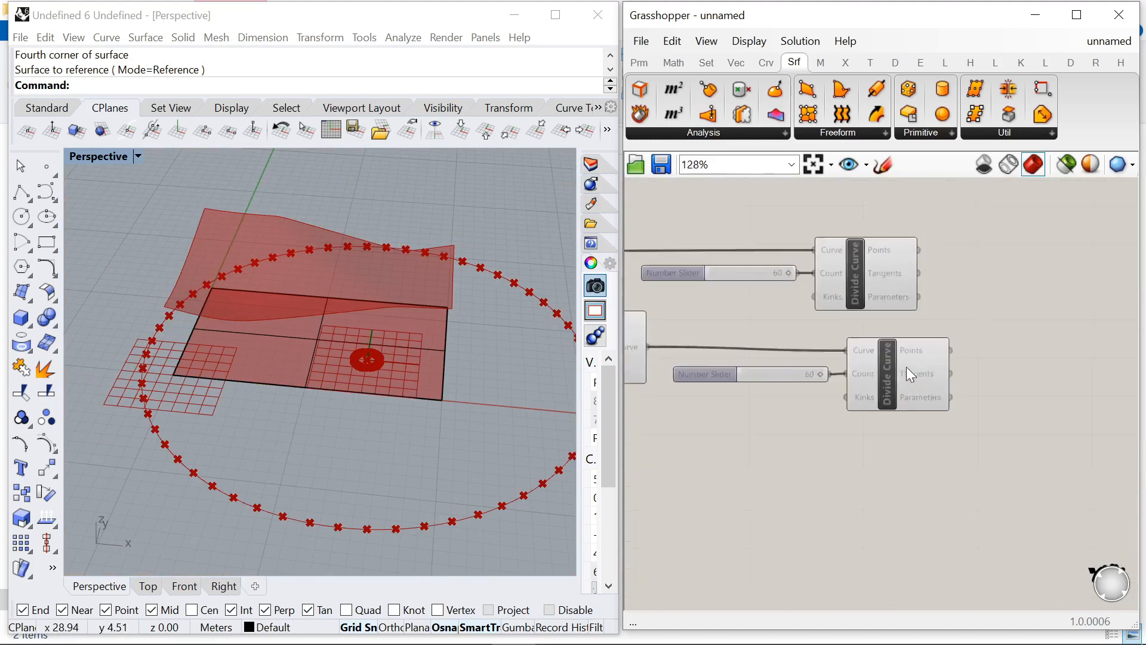
Step: Add a Line component and connect the original Divide Curve's Points to Start Point and the copy's Points to End Point
scroll(895, 370, "down", 3)
scroll(847, 376, "up", 3)
left_click(851, 378)
scroll(905, 264, "up", 2)
left_click(843, 270)
double_click(921, 322)
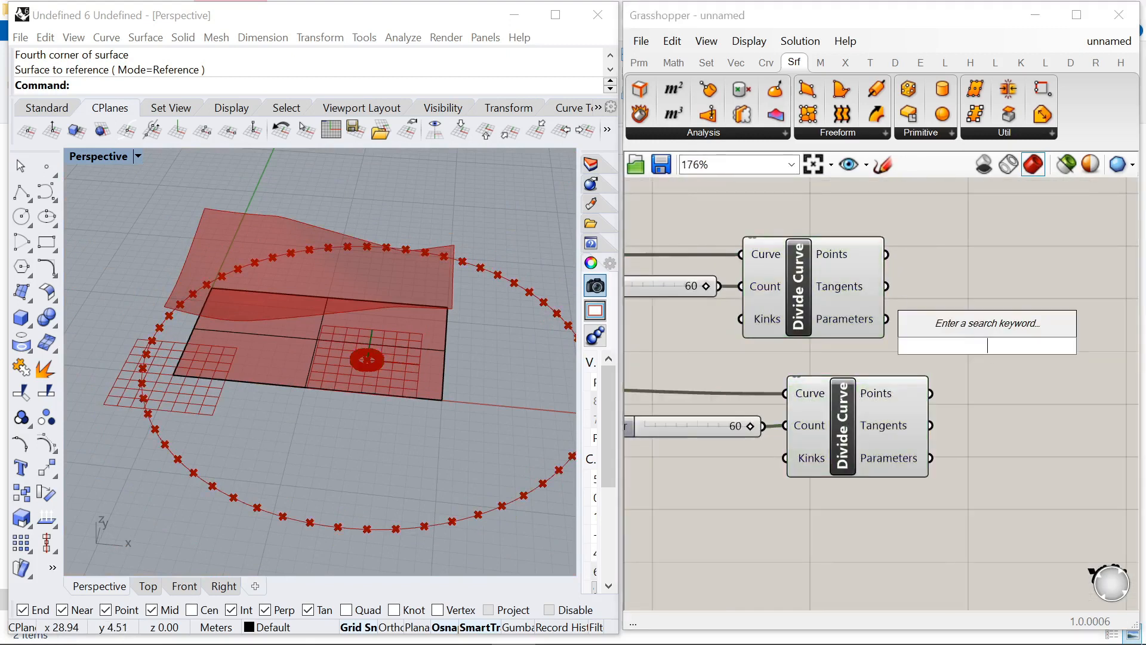
type("line")
left_click(954, 300)
left_click_drag(886, 254, 1006, 354)
left_click_drag(930, 393, 956, 355)
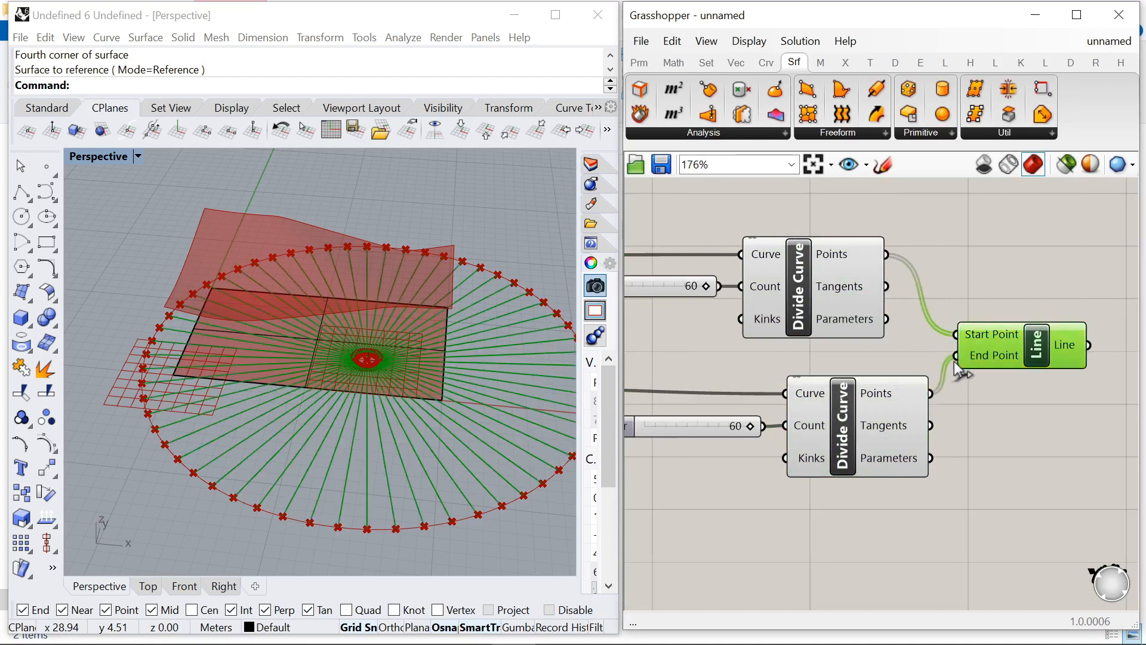
Step: Move the Line component slightly farther away from the two Divide Curve components
left_click(937, 245)
scroll(937, 246, "down", 1)
right_click_drag(938, 250, 793, 277)
left_click_drag(853, 365, 897, 364)
left_click(897, 411)
Step: Examine the radial lines' components and the Surface From Points component across the definition
scroll(801, 422, "down", 7)
scroll(839, 371, "up", 6)
left_click(821, 442)
left_click(918, 373)
scroll(965, 371, "down", 5)
scroll(1014, 334, "up", 3)
left_click(1024, 318)
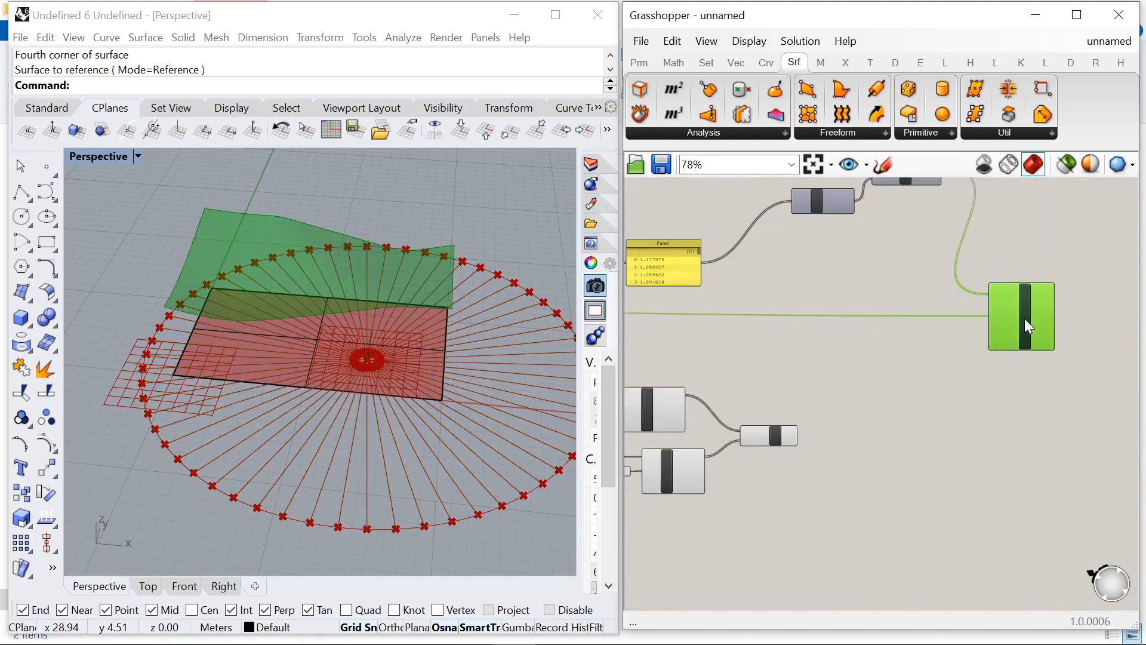
left_click(950, 370)
scroll(855, 342, "down", 3)
scroll(830, 334, "up", 4)
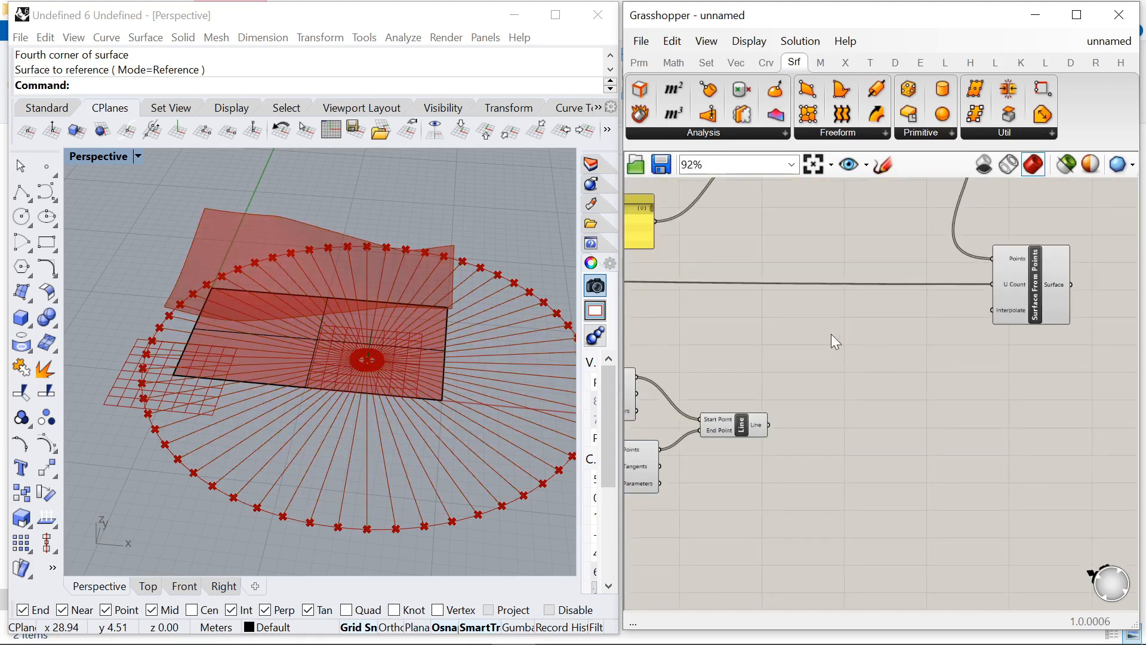
Step: Add the Project component that projects a curve onto a Brep, and connect the Line output to its Curve input
scroll(856, 382, "up", 1)
double_click(847, 380)
type("project")
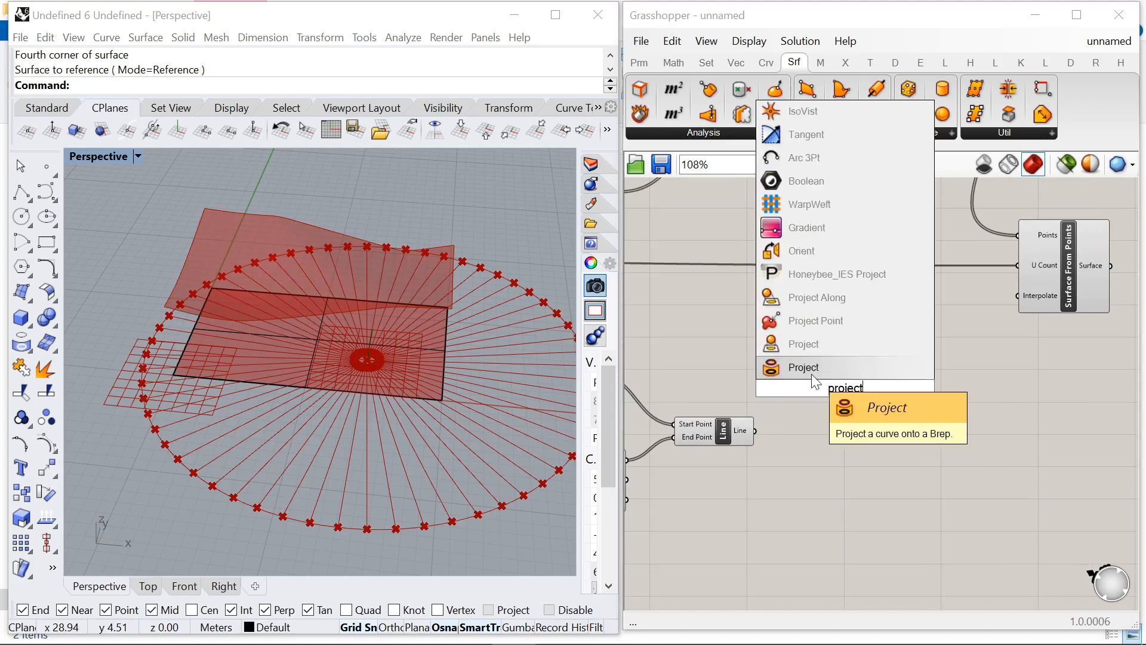
left_click(813, 380)
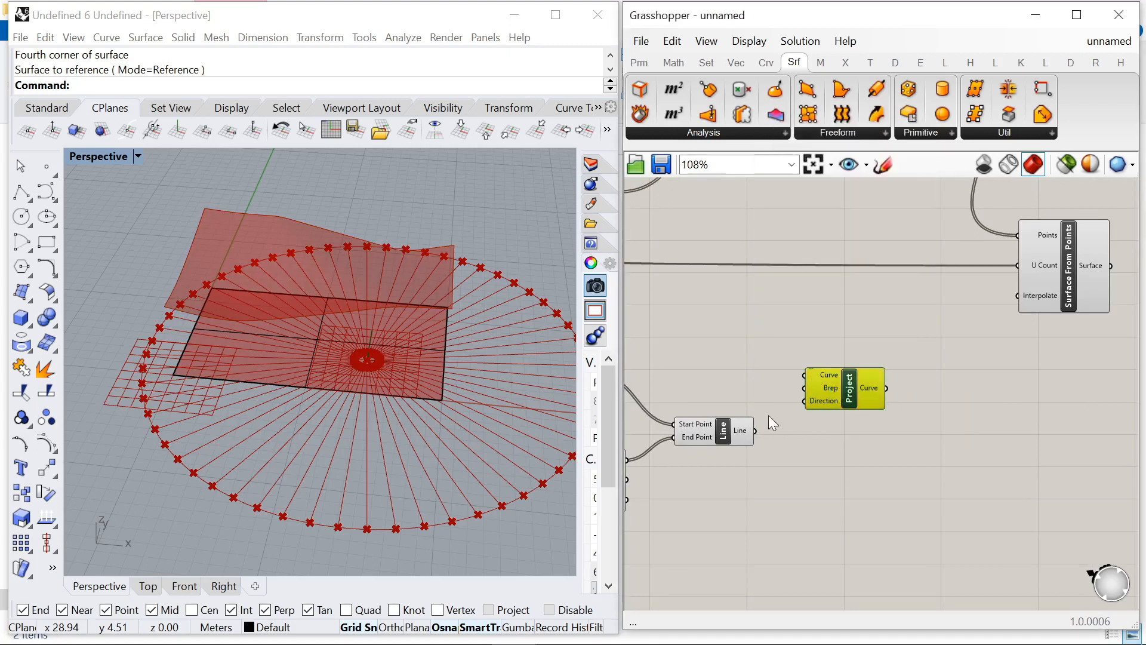
scroll(737, 432, "up", 2)
scroll(674, 376, "down", 3)
scroll(806, 380, "up", 2)
left_click_drag(696, 417, 751, 354)
scroll(776, 370, "down", 3)
scroll(689, 388, "up", 2)
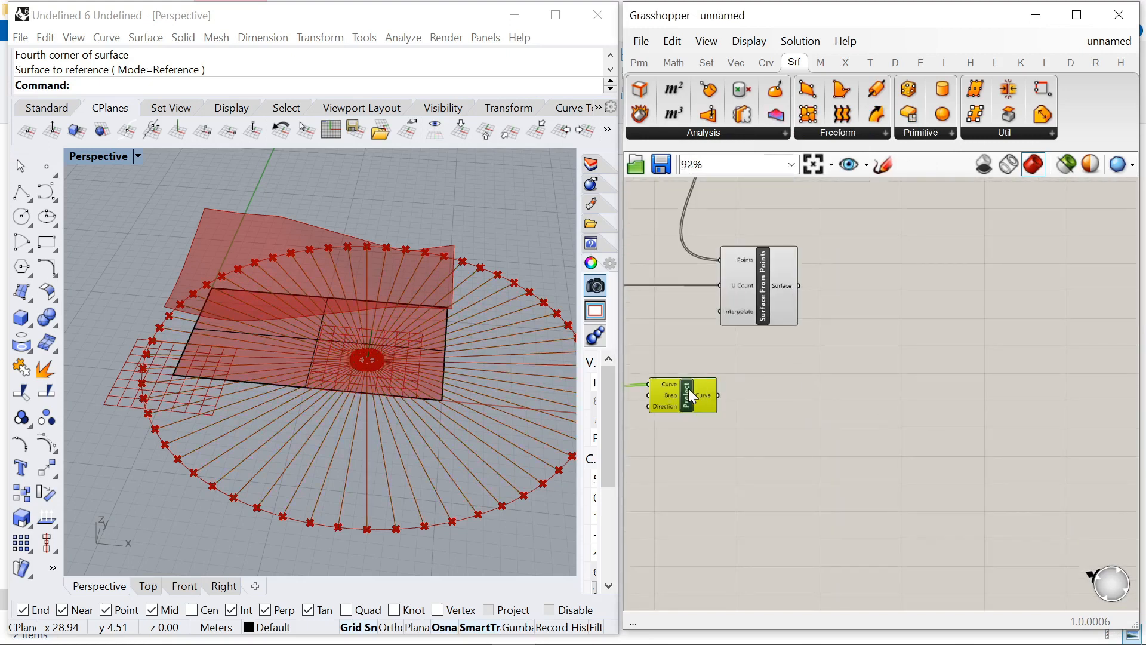
Step: Add a decimal number slider ranging from 0 to 5 next to the Circle component's Radius input
scroll(971, 333, "down", 4)
scroll(801, 339, "up", 5)
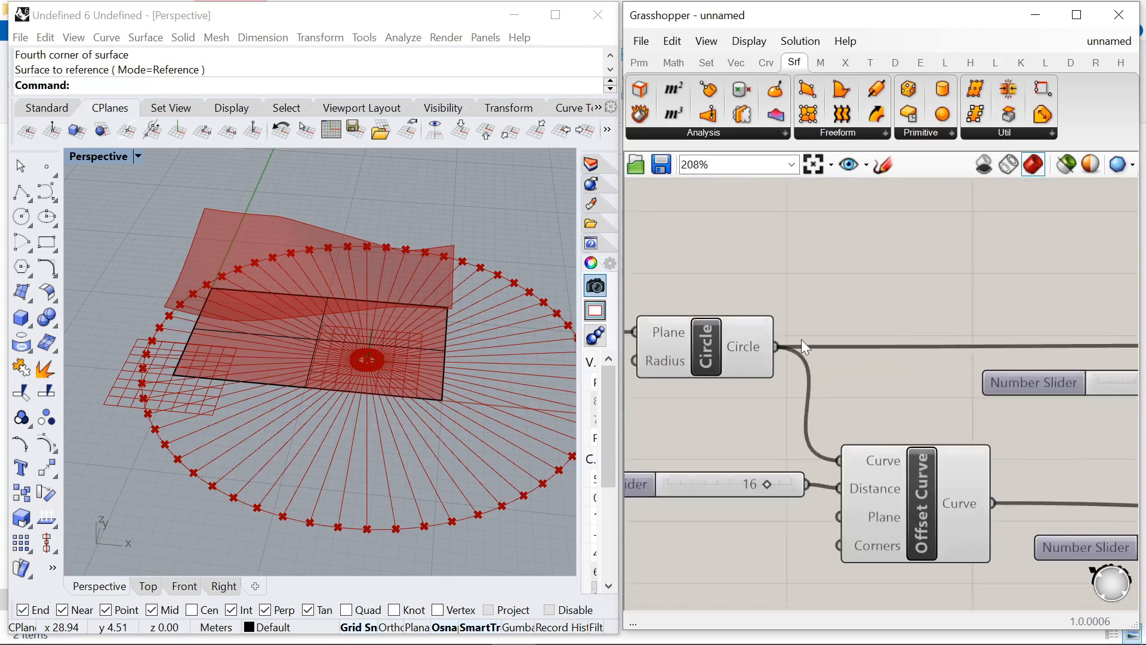
scroll(801, 339, "up", 1)
double_click(834, 404)
type("0")
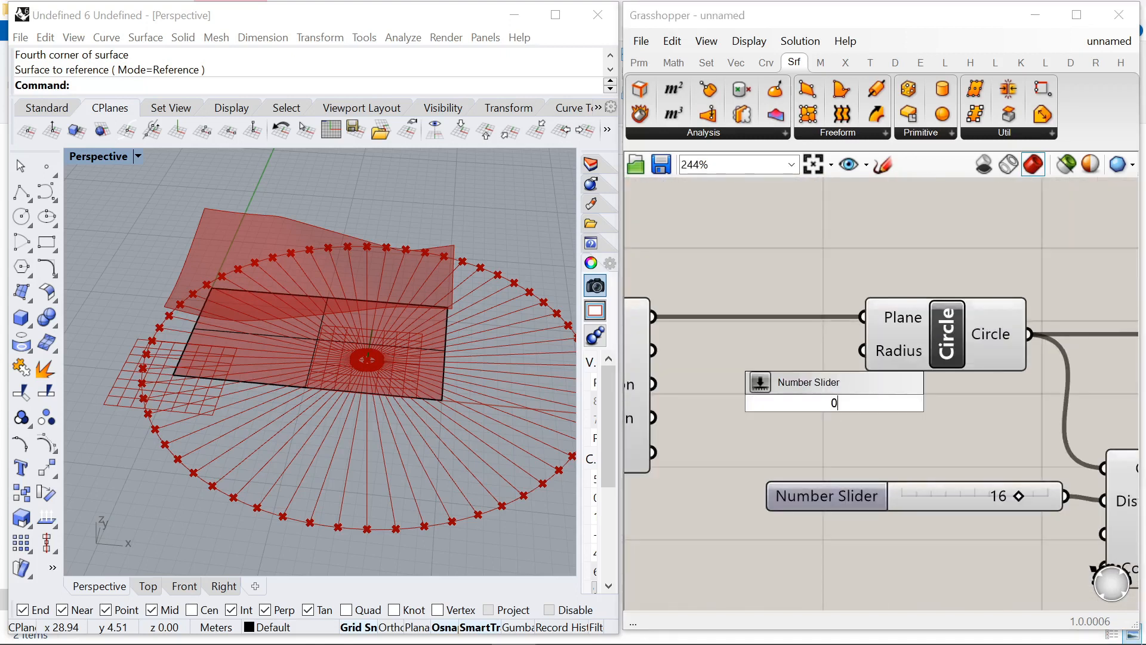
type("<5")
key("Return")
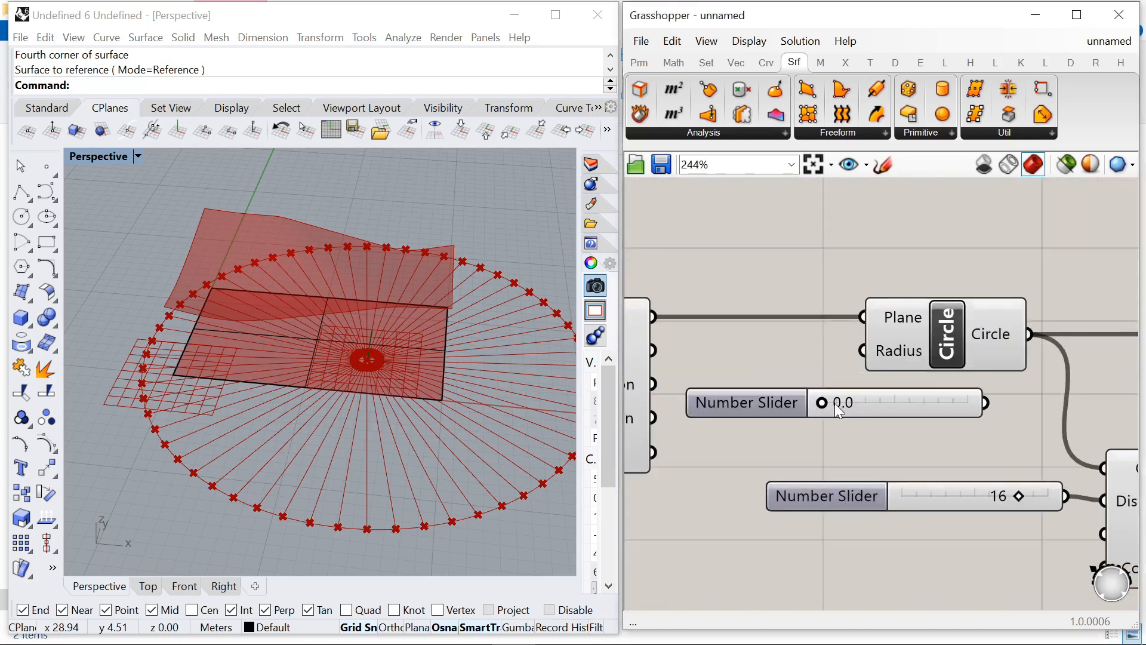
Step: Connect the new slider to Circle's Radius input and set the radius to 2.4
scroll(839, 407, "down", 8)
scroll(871, 381, "down", 2)
left_click_drag(1068, 453, 797, 365)
left_click(846, 394)
scroll(845, 394, "up", 5)
scroll(889, 361, "up", 5)
left_click_drag(895, 379, 933, 370)
left_click_drag(726, 376, 860, 388)
scroll(358, 338, "up", 8)
scroll(729, 354, "up", 2)
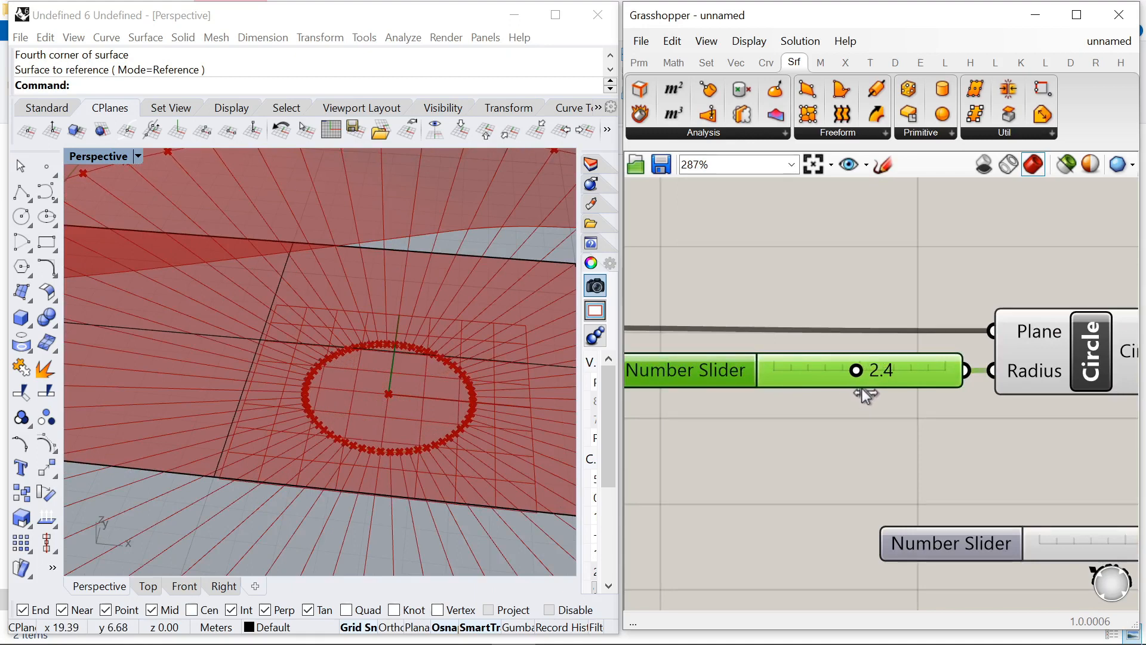
Step: Connect the Surface output of Surface From Points to the Project component's Brep input
scroll(350, 375, "down", 5)
right_click_drag(351, 375, 371, 356)
scroll(762, 352, "down", 8)
right_click_drag(1068, 355, 892, 367)
scroll(893, 367, "up", 5)
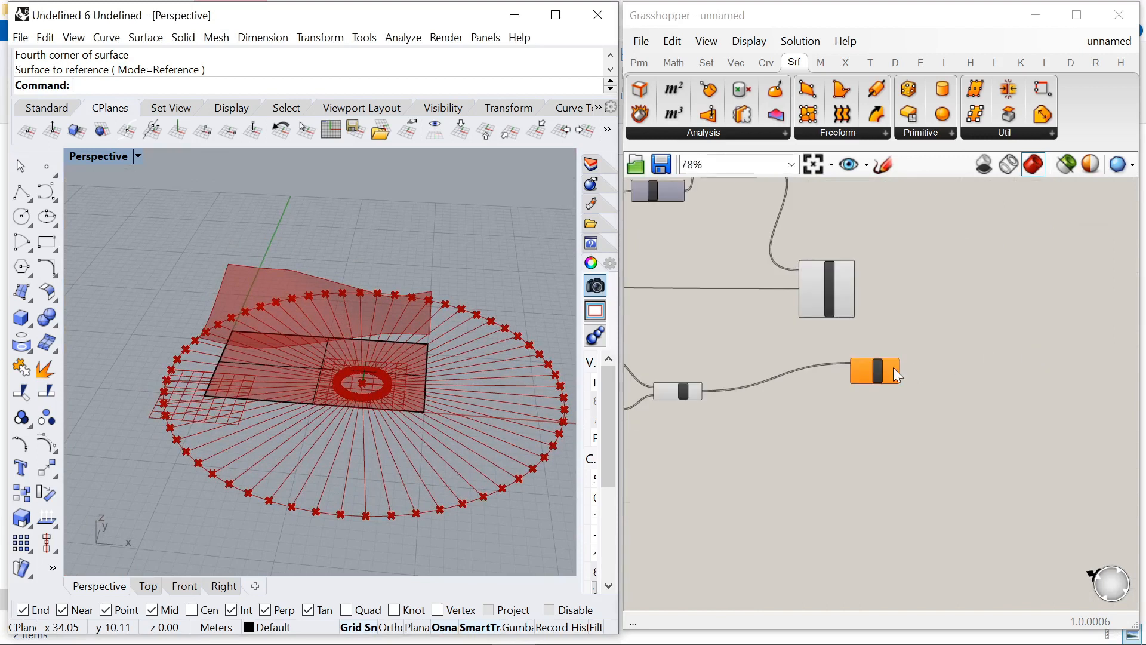
left_click(882, 360)
left_click_drag(831, 230, 951, 426)
left_click(984, 346)
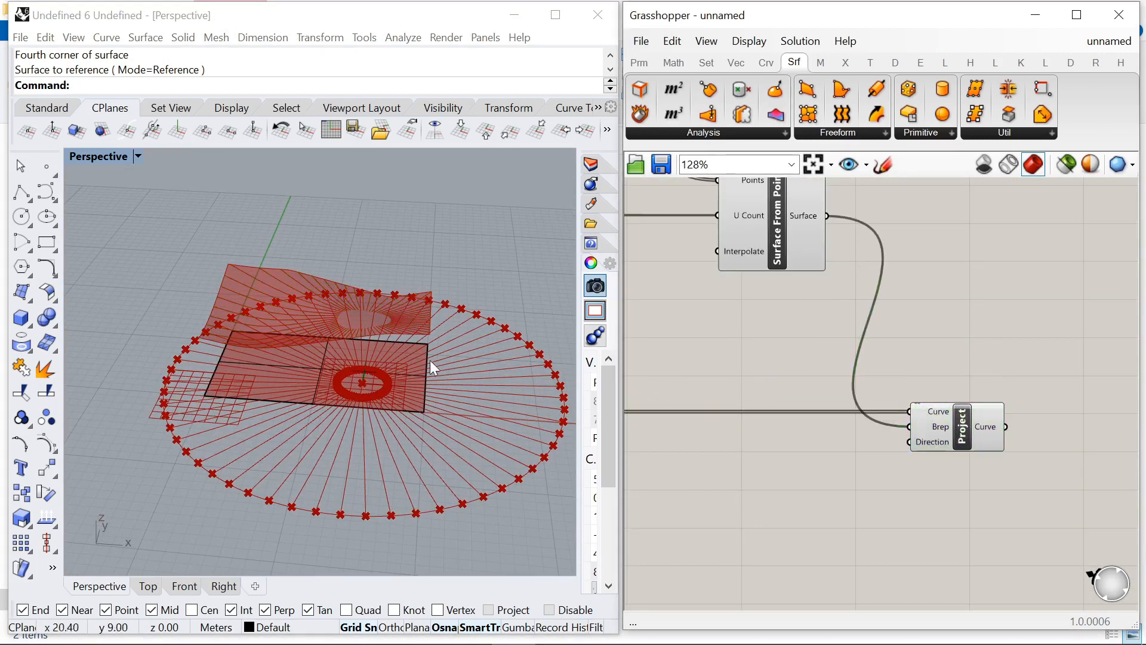
Step: Group all wavy-surface components, from the attractor inputs through Surface From Points
right_click_drag(432, 367, 391, 388)
scroll(1021, 288, "down", 7)
scroll(1005, 288, "down", 1)
scroll(699, 193, "up", 1)
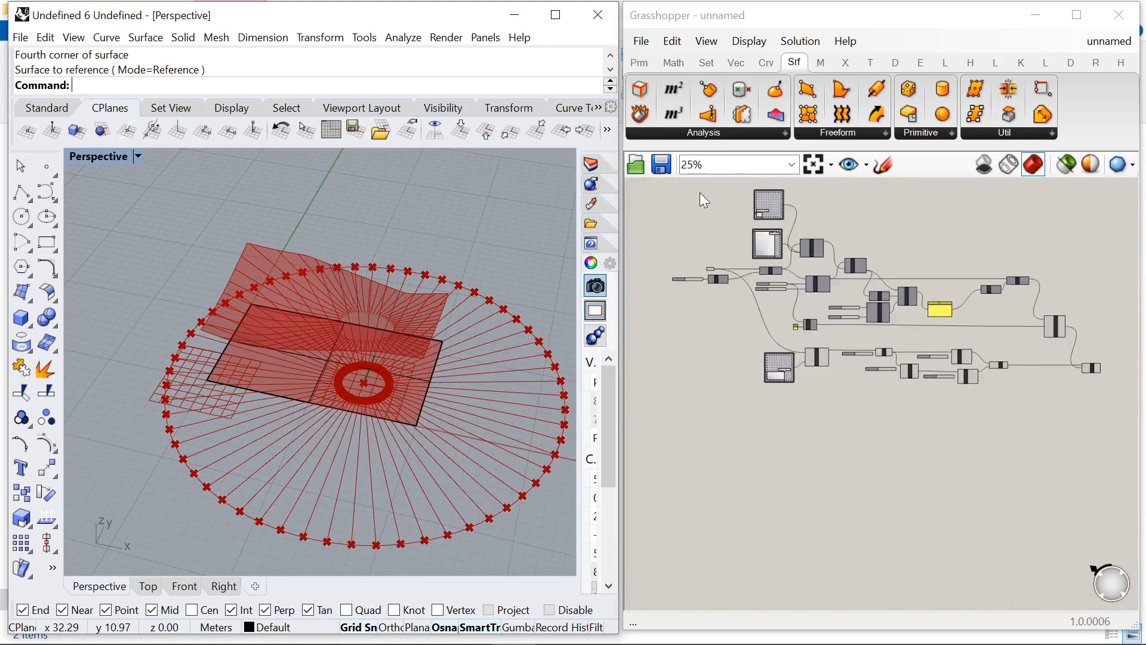
right_click_drag(700, 192, 697, 217)
left_click_drag(658, 200, 1080, 367)
right_click(1034, 275)
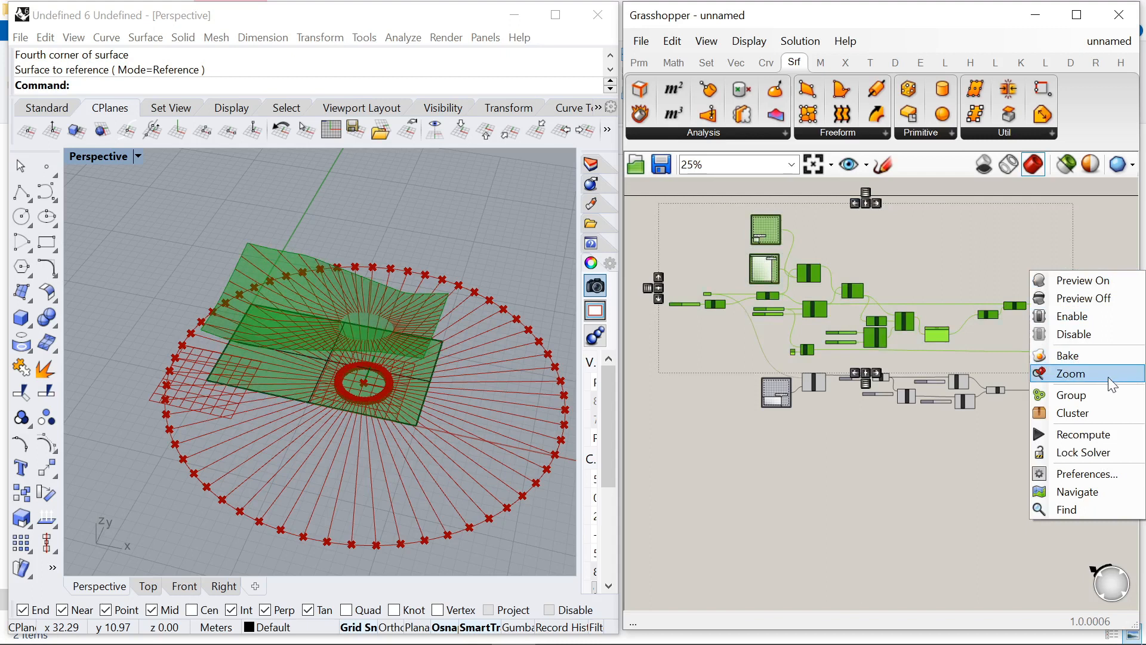
left_click(1060, 395)
left_click(1031, 430)
Step: Group the radial-line components, from the base surface point through Project, in a second group
left_click_drag(805, 388, 1062, 404)
right_click(1063, 403)
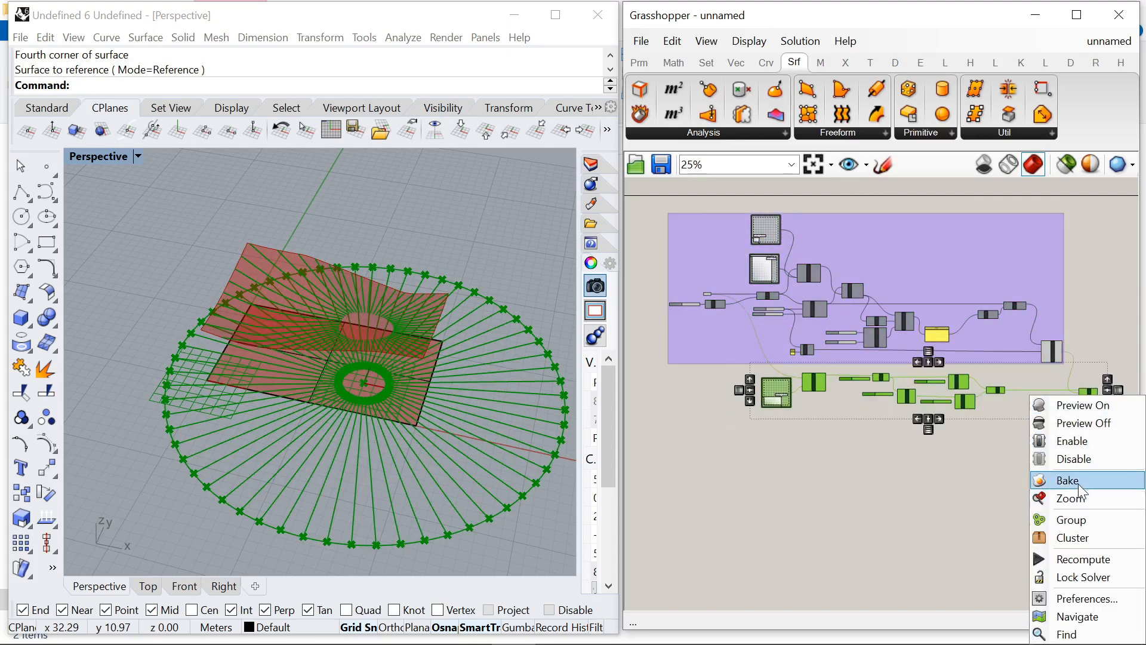
left_click(1084, 525)
left_click_drag(961, 381, 961, 389)
left_click(1070, 338)
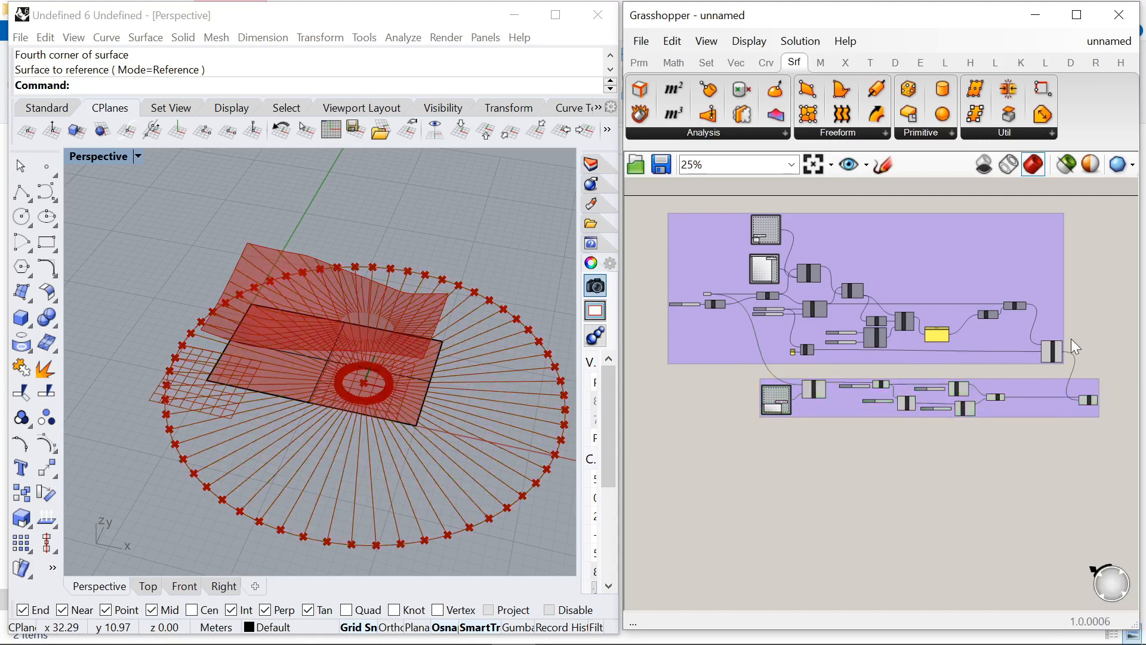
Step: Duplicate the Project component with its wires and place the copy outside the groups, above the original
scroll(1070, 338, "up", 6)
left_click(1108, 425)
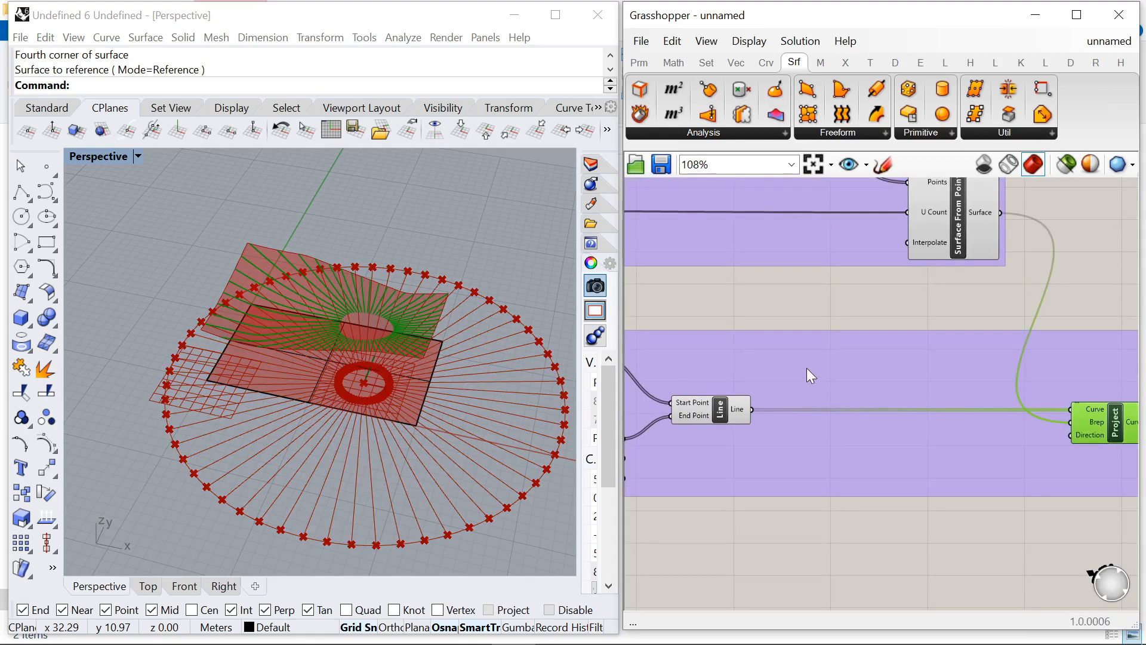
scroll(815, 293, "down", 3)
scroll(943, 336, "up", 3)
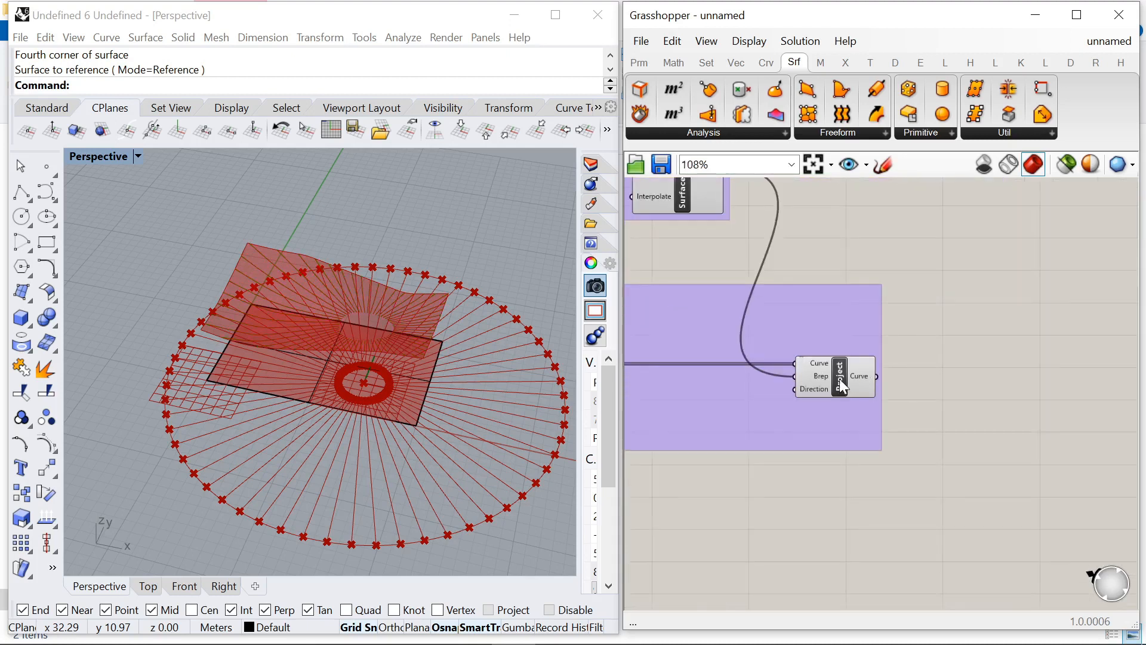
left_click(965, 301)
left_click_drag(835, 381, 930, 254, "alt")
left_click(977, 321)
scroll(907, 263, "up", 1)
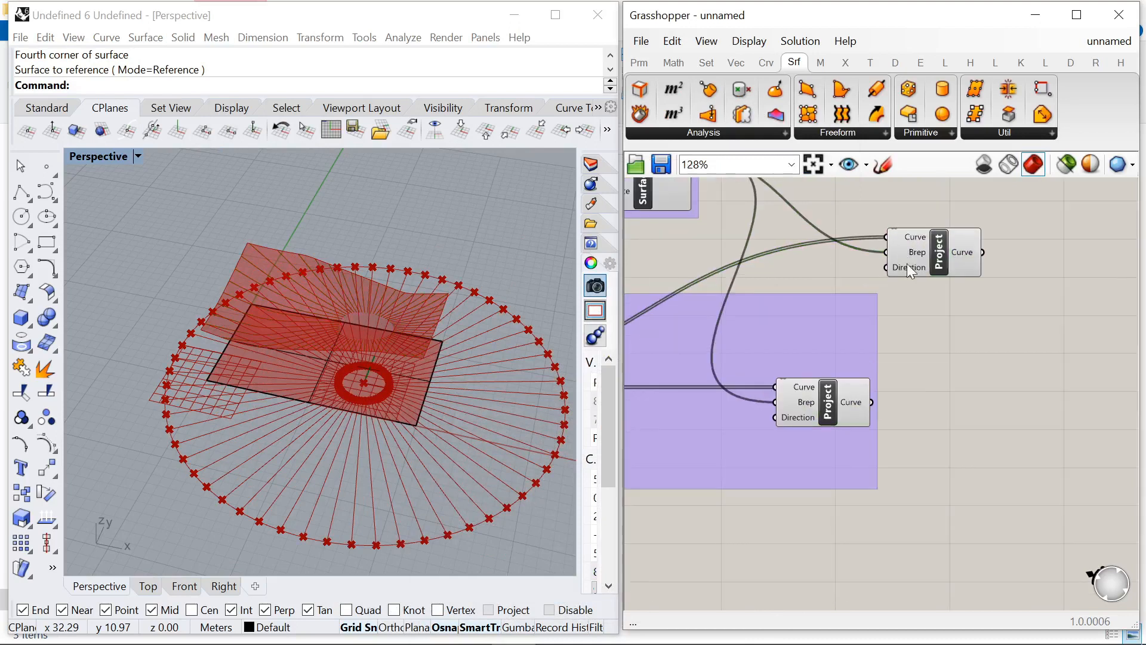
Step: Add a Curve parameter near the Circle component and connect the Circle output to it
scroll(916, 287, "down", 4)
scroll(925, 284, "up", 8)
scroll(966, 284, "down", 7)
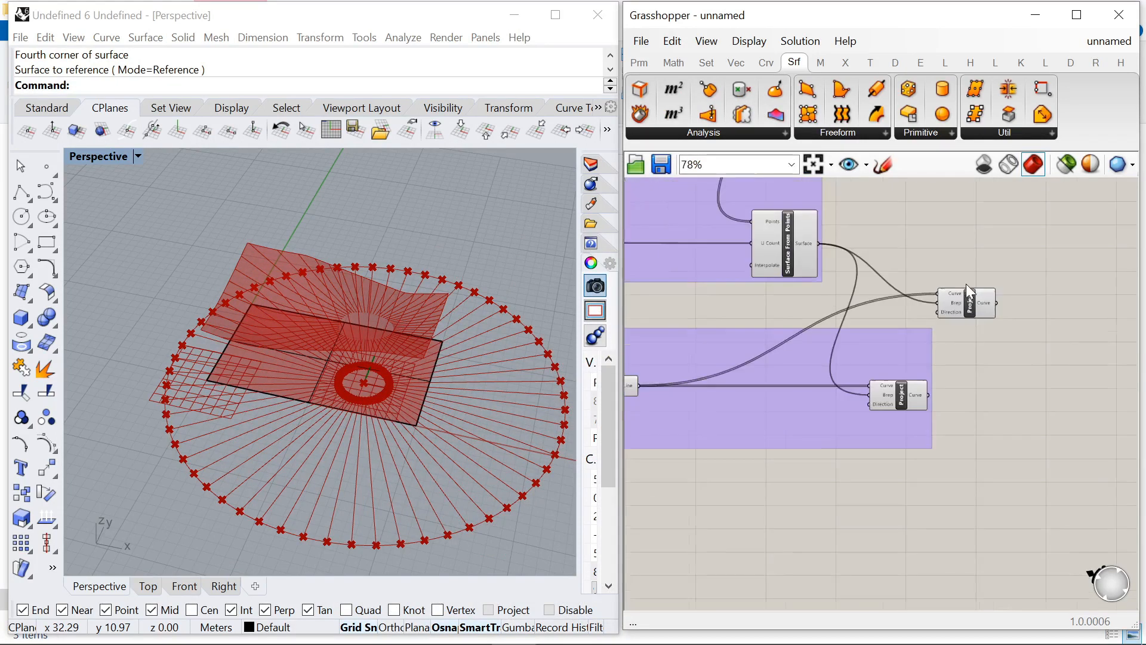
scroll(960, 286, "down", 9)
scroll(769, 295, "up", 11)
scroll(792, 309, "down", 8)
scroll(822, 307, "up", 9)
left_click(839, 304)
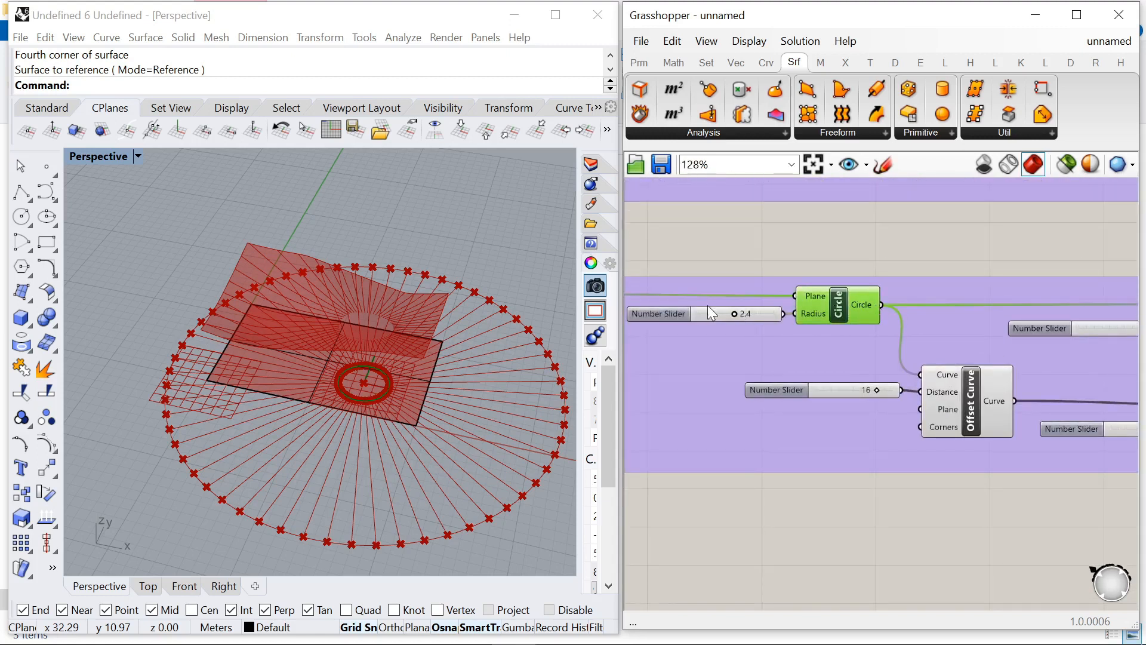
scroll(836, 279, "up", 1)
double_click(845, 281)
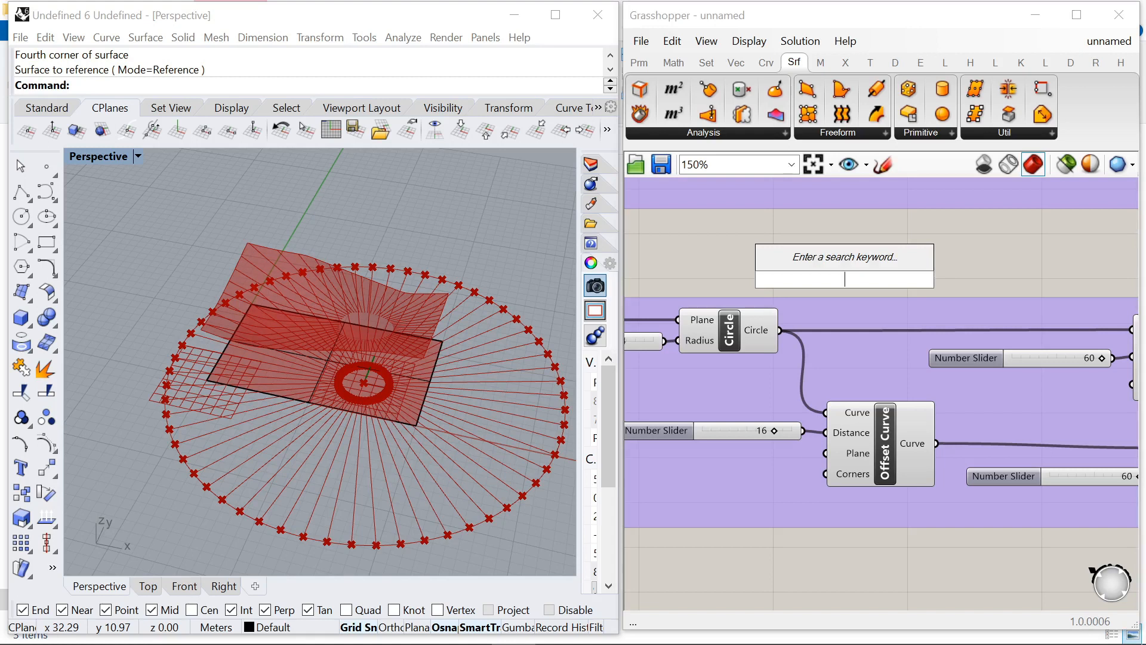
type("cur")
key("Return")
left_click_drag(779, 330, 1136, 297)
Step: Move the Curve parameter over to the copied Project and connect it to that copy's Curve input in place of the lines
scroll(727, 331, "down", 6)
scroll(1136, 298, "down", 4)
scroll(1042, 301, "up", 12)
scroll(838, 339, "down", 3)
scroll(931, 351, "up", 2)
left_click_drag(844, 328, 1033, 345)
left_click_drag(821, 331, 1003, 327)
left_click_drag(768, 212, 1034, 346)
scroll(870, 321, "up", 2)
left_click_drag(867, 315, 915, 324)
Step: Reposition the Curve parameter and the copied Project component in the free space beside Surface From Points
scroll(955, 317, "down", 10)
scroll(836, 339, "up", 6)
scroll(836, 340, "up", 2)
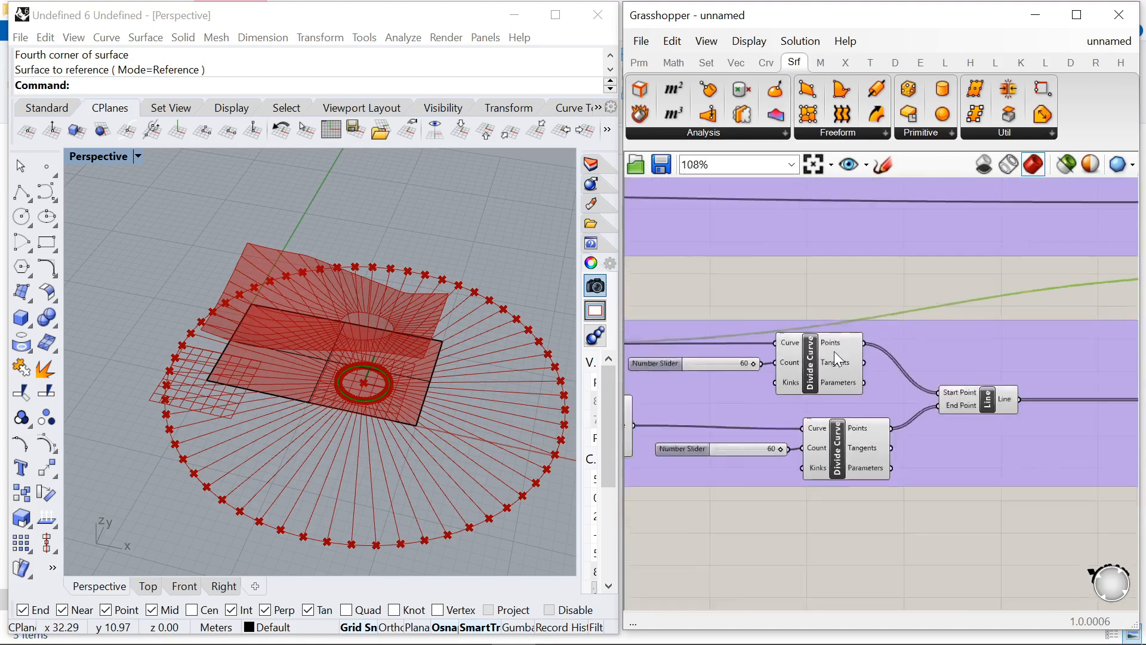
scroll(833, 351, "down", 11)
scroll(884, 327, "up", 15)
scroll(949, 327, "down", 5)
scroll(934, 334, "up", 2)
left_click_drag(992, 337, 1010, 338)
left_click_drag(836, 331, 921, 325)
left_click_drag(1000, 342, 1005, 328)
left_click_drag(917, 325, 890, 341)
left_click_drag(1026, 330, 1026, 336)
Step: Align the two Divide Curve components one above the other inside the lower group
scroll(1014, 321, "down", 6)
scroll(693, 335, "up", 5)
left_click_drag(753, 374, 794, 374)
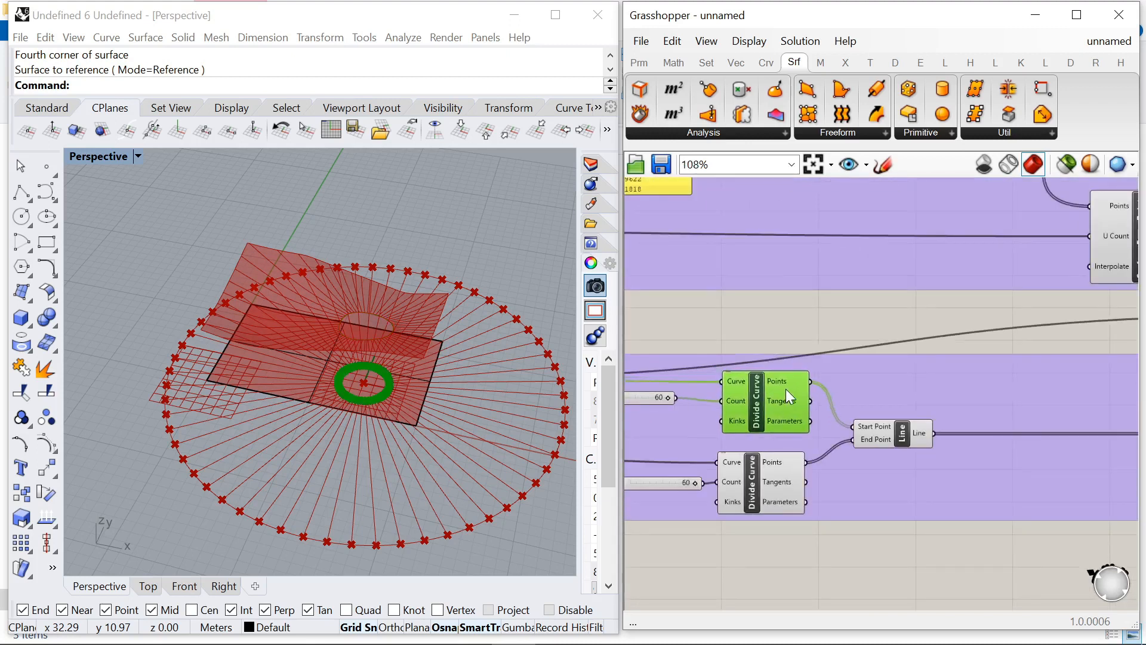
left_click_drag(788, 487, 801, 471)
scroll(801, 471, "down", 4)
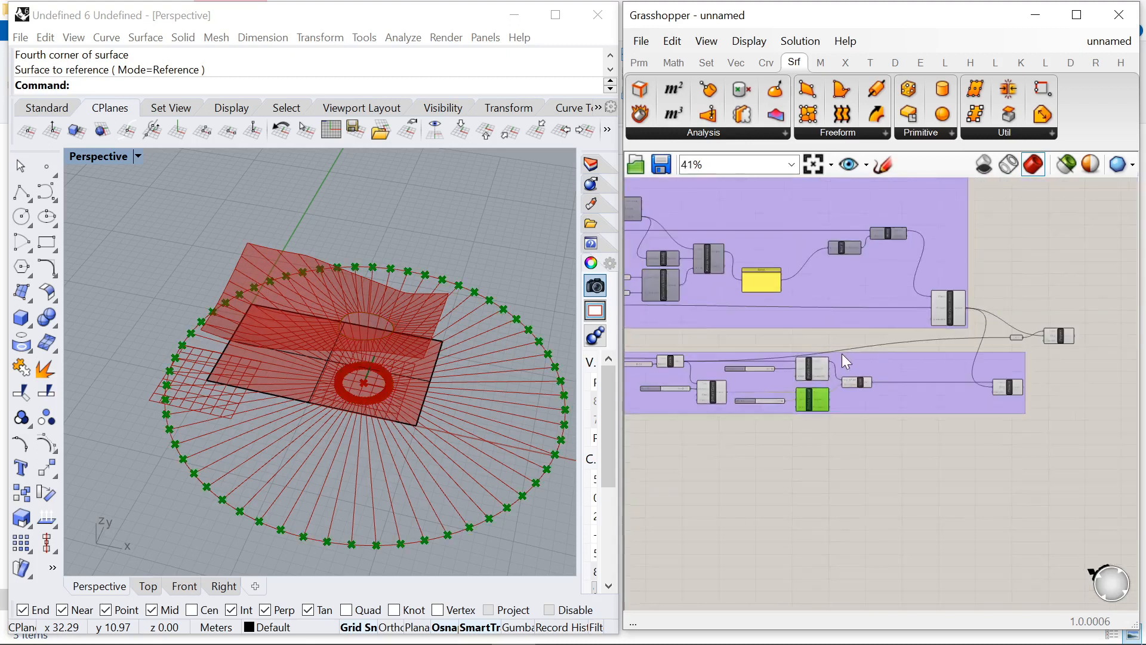
Step: Line up the Curve parameter with the copied Project's Curve input and check the projected circle on the wavy surface
scroll(842, 353, "up", 5)
left_click_drag(909, 367, 870, 363)
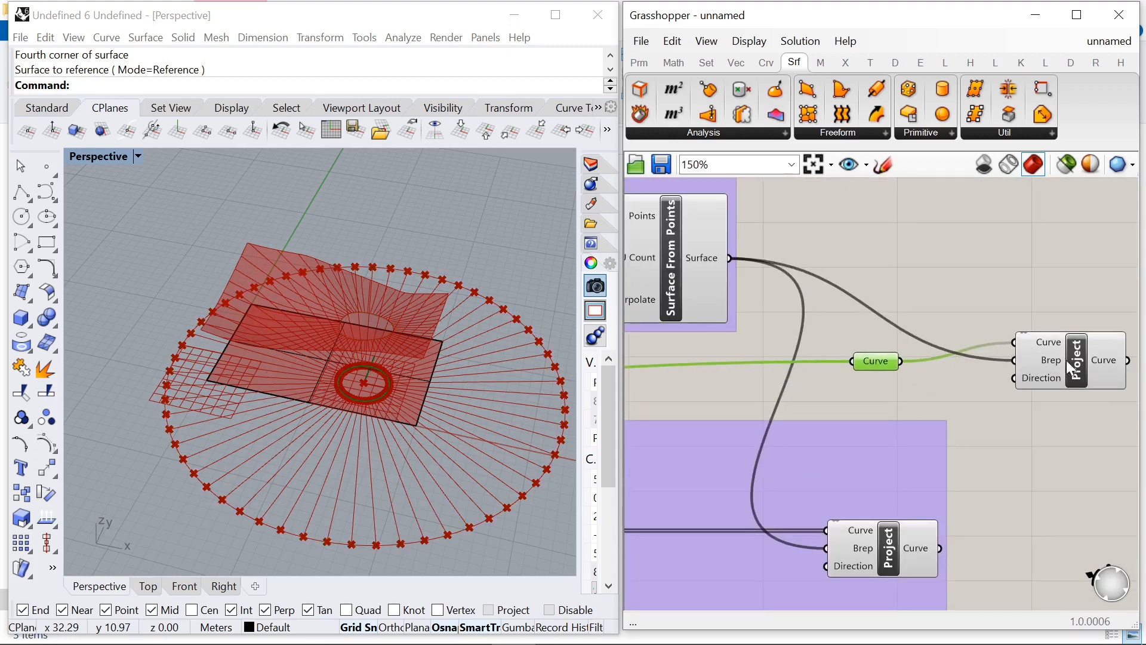
left_click_drag(1066, 360, 1057, 378)
left_click(1027, 312)
left_click(1049, 379)
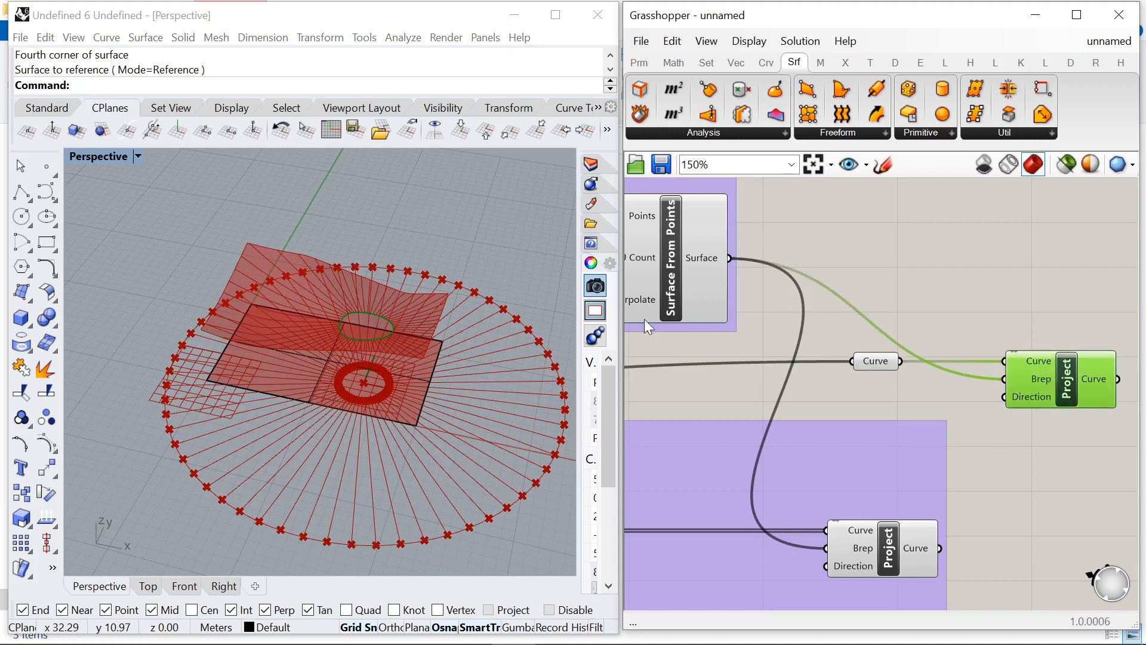
scroll(435, 338, "up", 5)
scroll(849, 299, "down", 4)
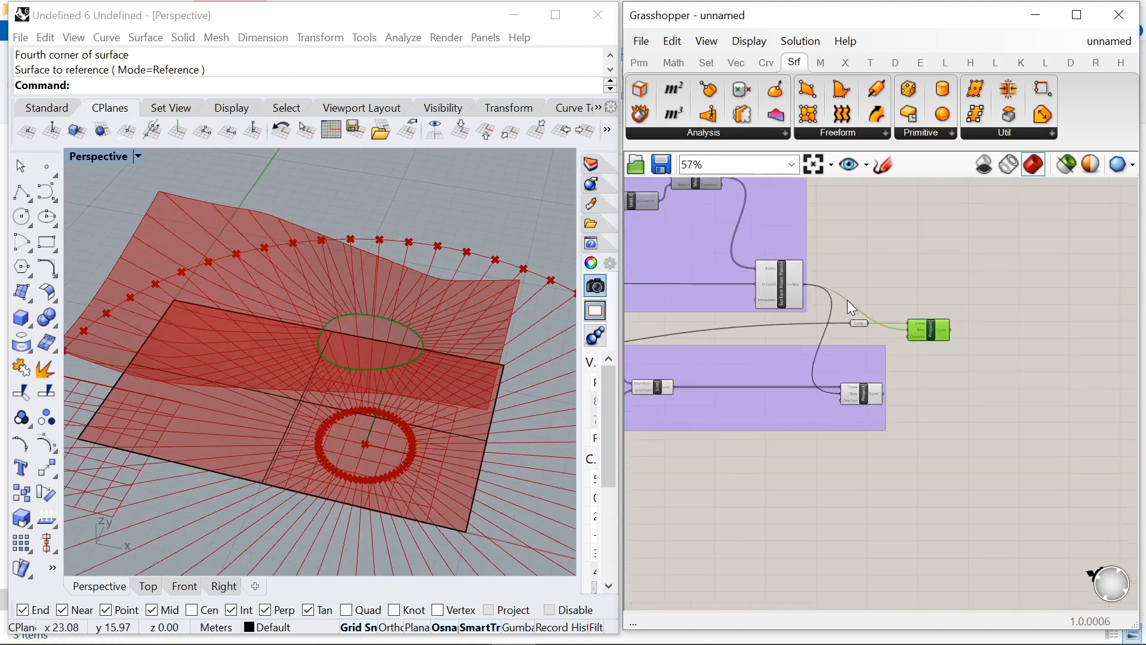
Step: Add a Surface Split component next to the copied Project component
scroll(921, 323, "up", 4)
left_click(1008, 304)
double_click(1008, 303)
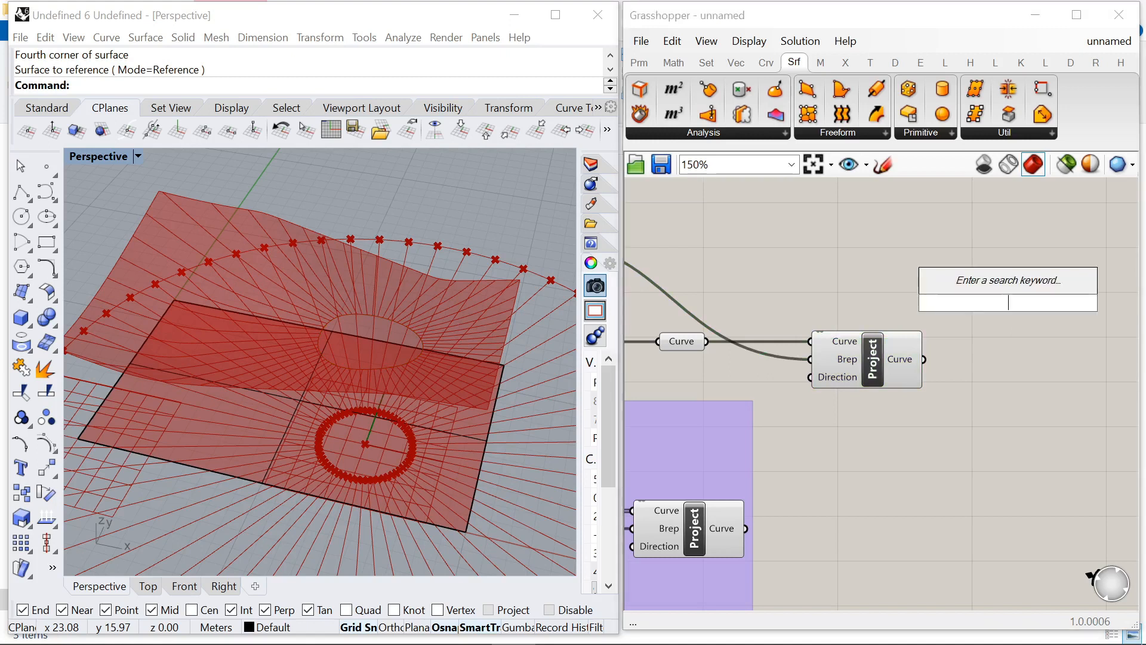
type("split")
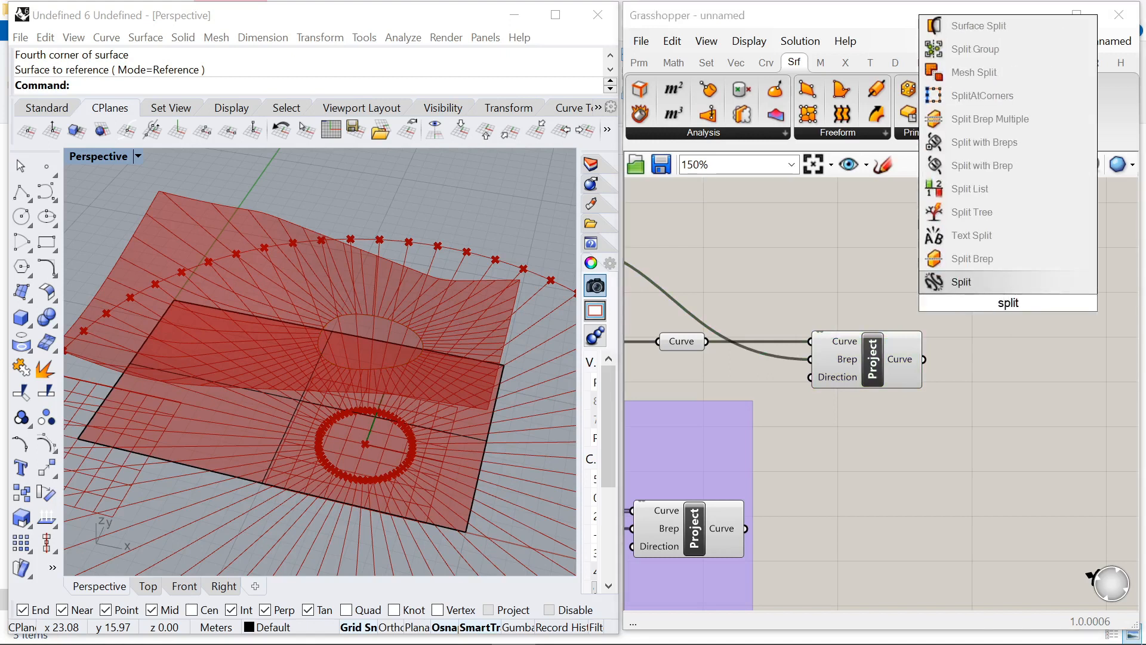
type(" sur")
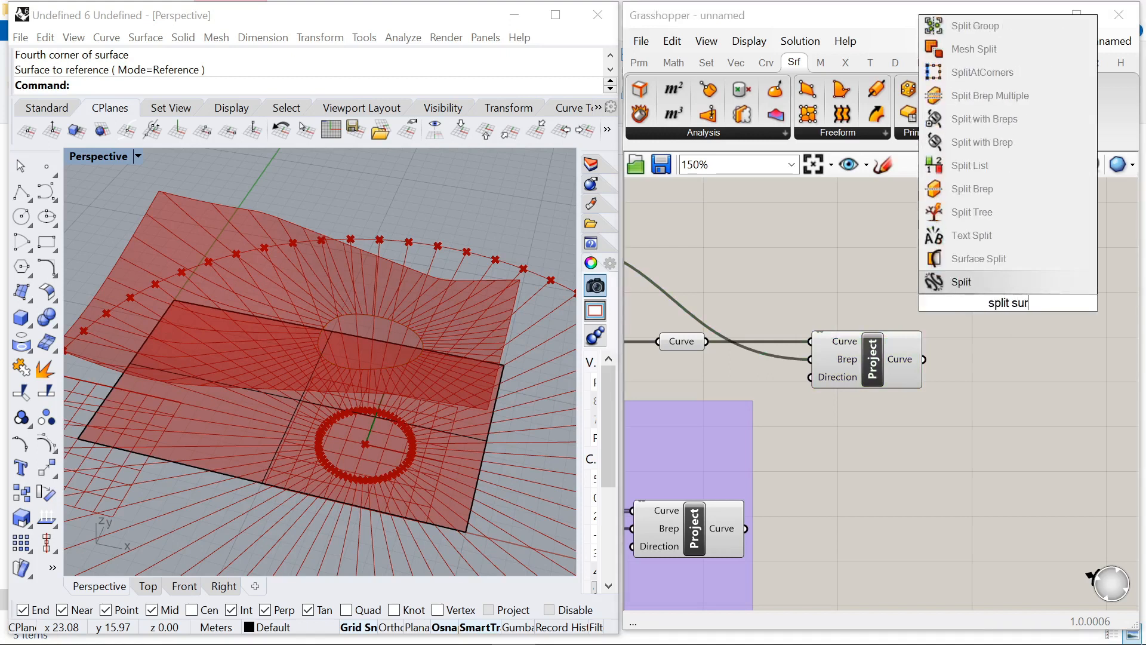
left_click(983, 259)
left_click(1006, 310)
Step: Connect Surface From Points to Surface Split's Surface input and the copied Project's Curve output to its Curves input
left_click(899, 357)
scroll(889, 274, "down", 1)
right_click_drag(754, 329, 828, 299)
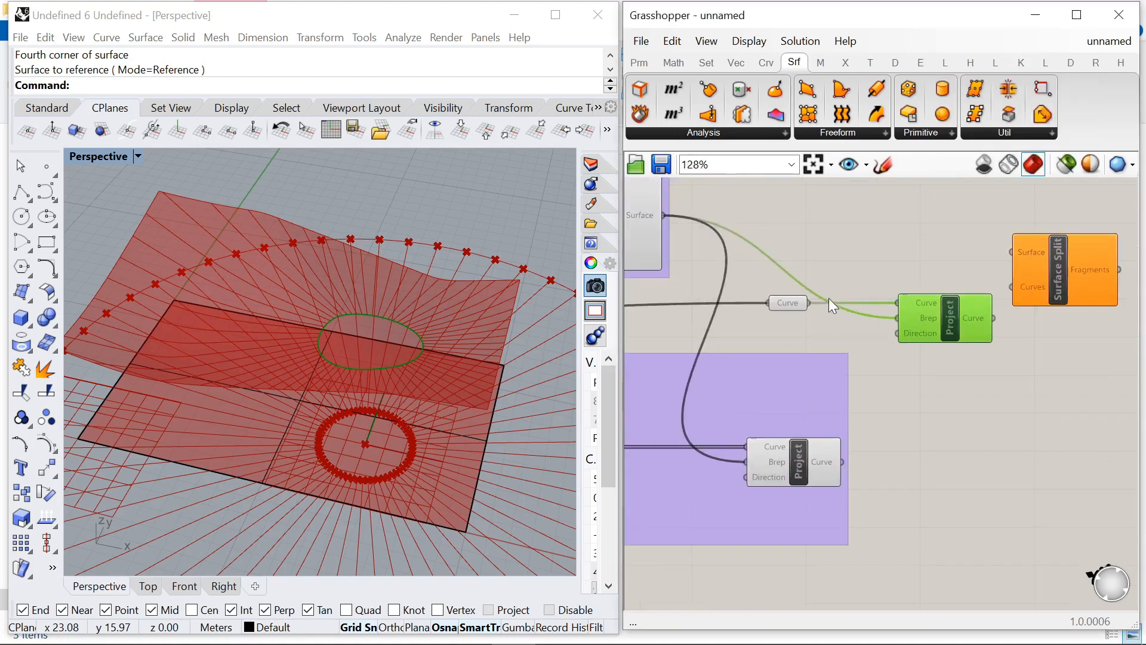
scroll(870, 282, "down", 2)
left_click(757, 255)
left_click_drag(777, 270, 1080, 314)
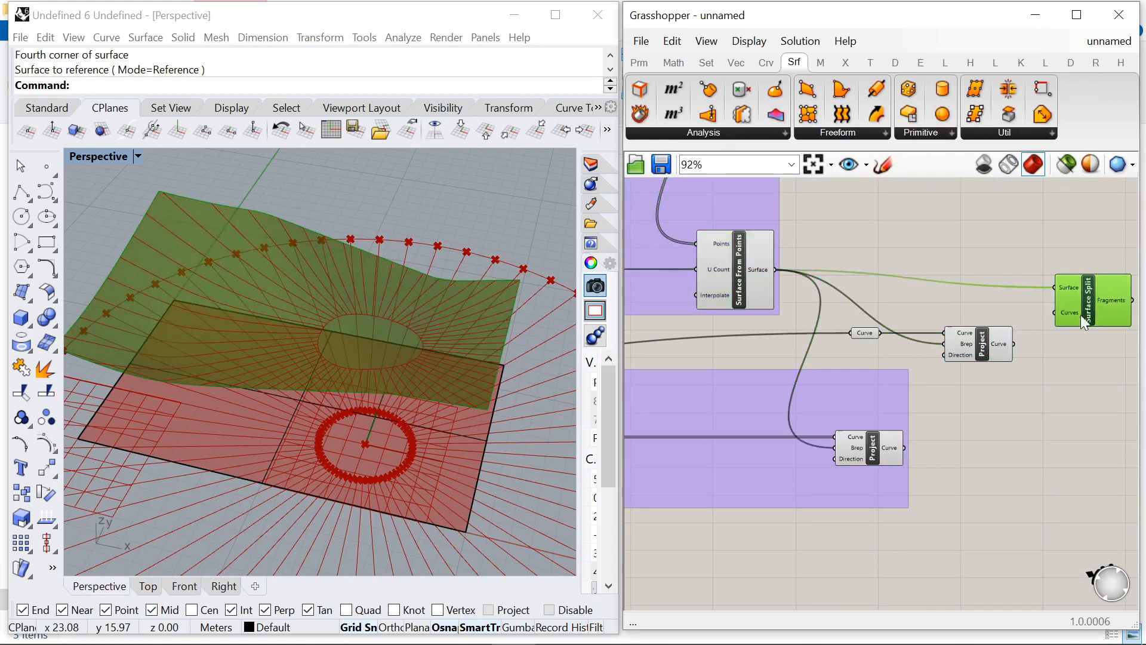
left_click(979, 344)
scroll(985, 328, "up", 2)
left_click_drag(849, 341, 914, 290)
left_click(962, 353)
Step: Add a List Item component beside Surface Split and inspect the Fragments output
scroll(961, 353, "down", 1)
double_click(951, 299)
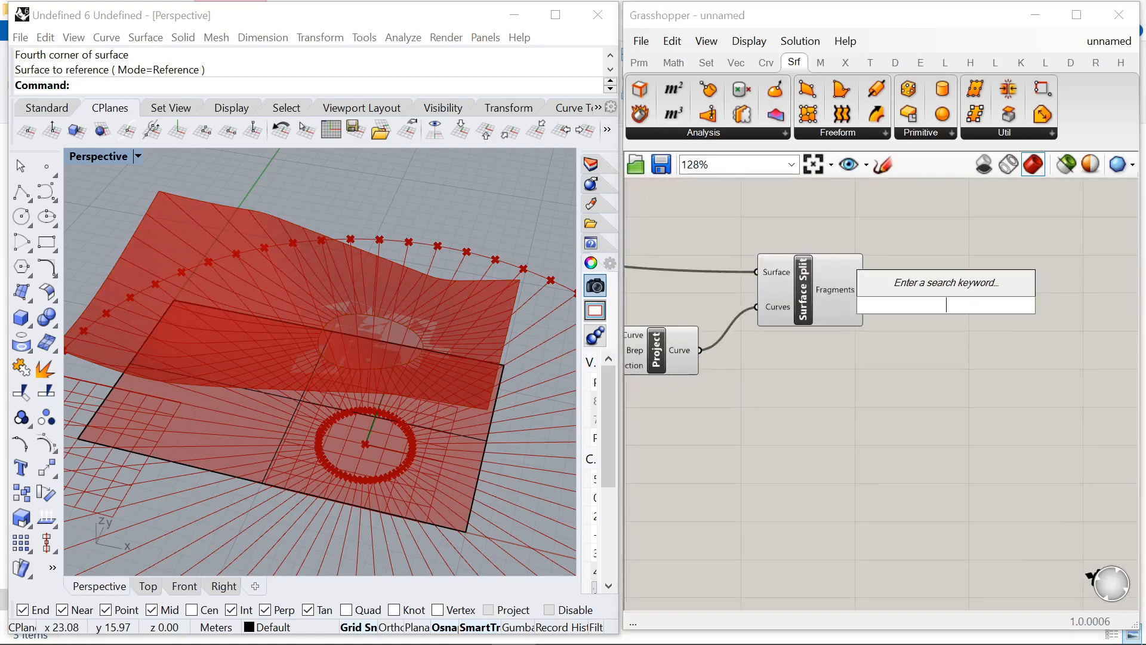
type("list item")
key("Return")
scroll(874, 298, "up", 3)
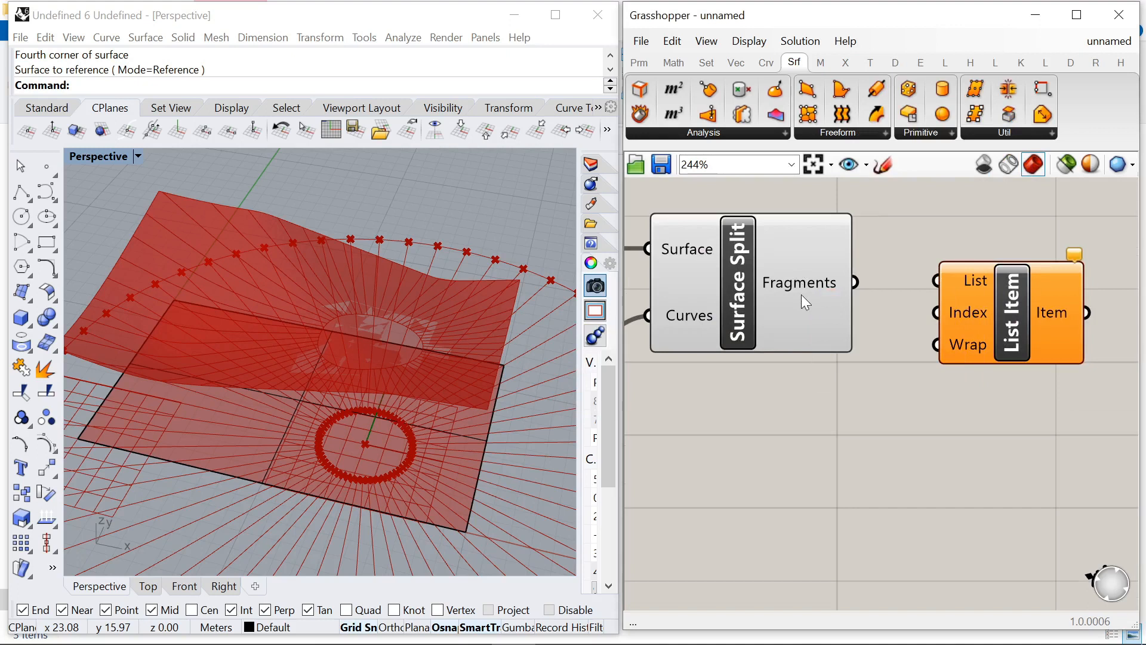
mouse_move(805, 284)
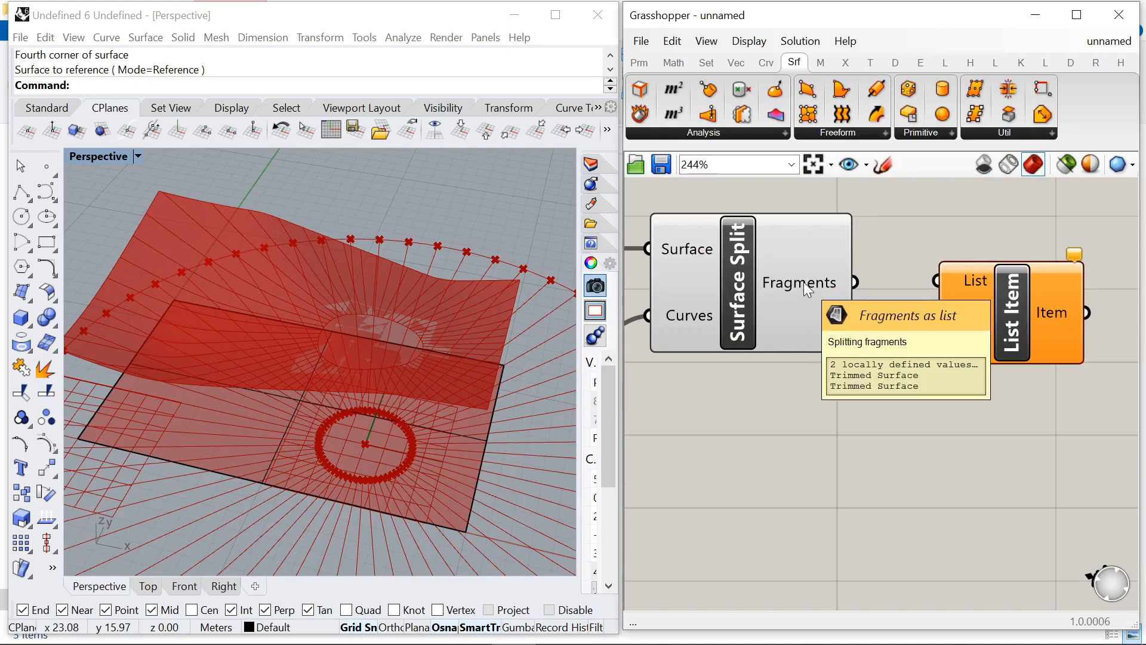
Step: Connect Surface Split's Fragments output to List Item's List input and reposition List Item beside it
left_click_drag(855, 281, 915, 281)
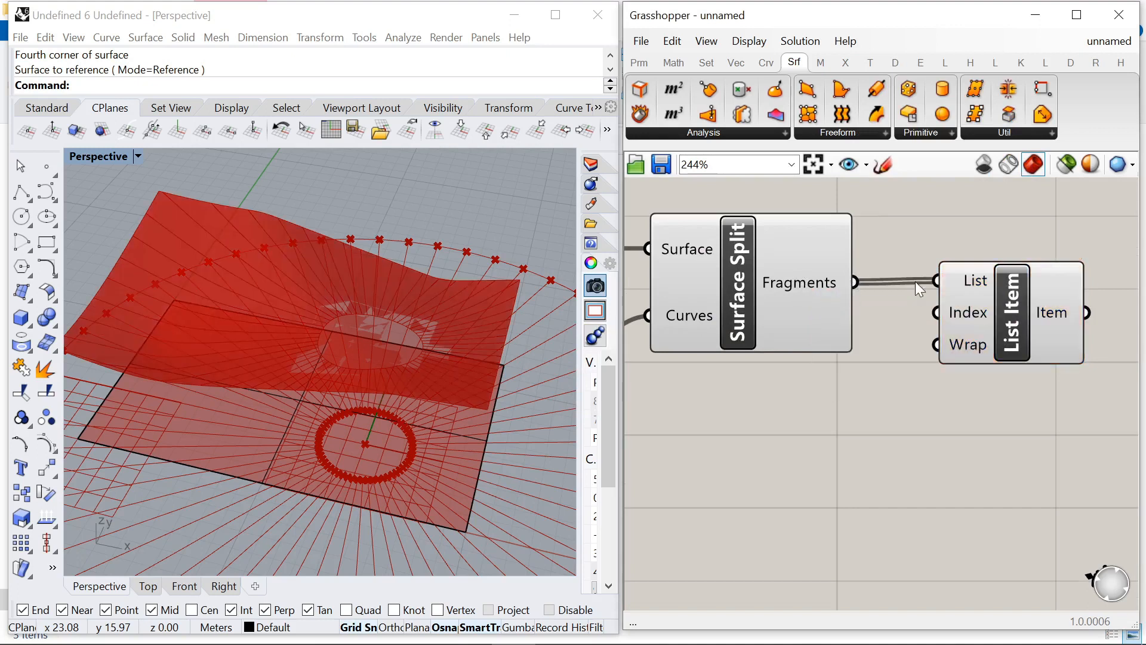
scroll(912, 335, "down", 3)
scroll(911, 332, "up", 1)
left_click_drag(907, 325, 974, 204)
scroll(964, 324, "down", 1)
Step: Turn off the preview of the Surface Split component
right_click_drag(751, 316, 837, 324)
left_click(836, 324)
middle_click(841, 324)
left_click(834, 228)
left_click(853, 248)
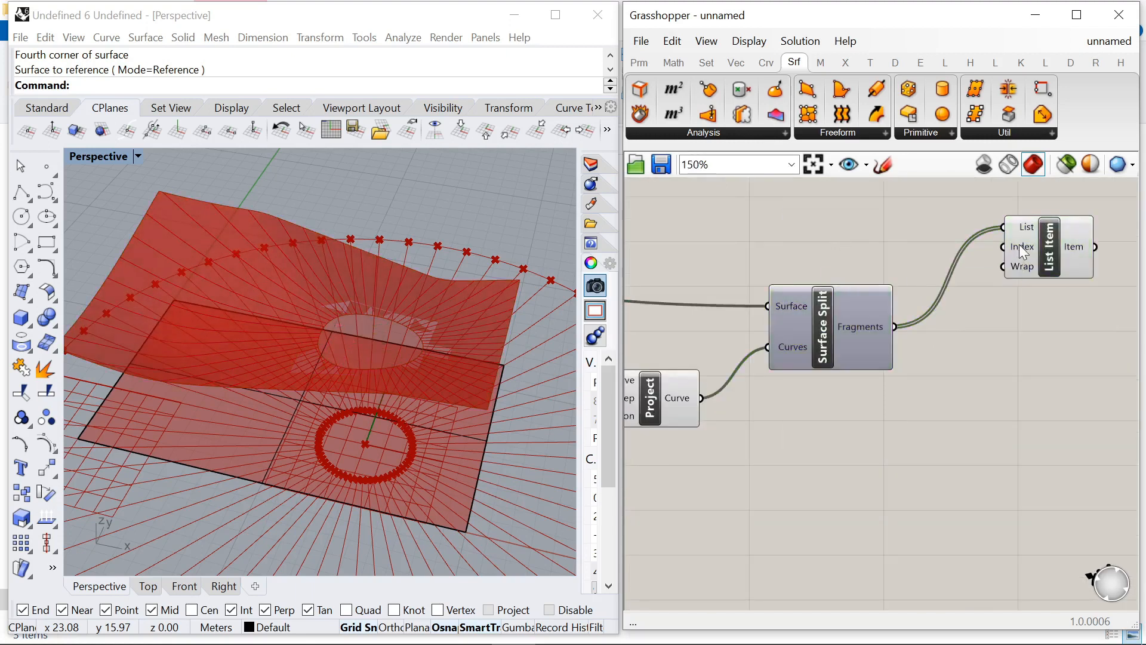
Step: Turn off the previews of the radial-line components and their Project component in the lower group
scroll(983, 334, "down", 5)
scroll(853, 354, "up", 5)
left_click(816, 368)
scroll(816, 369, "down", 7)
scroll(692, 365, "up", 5)
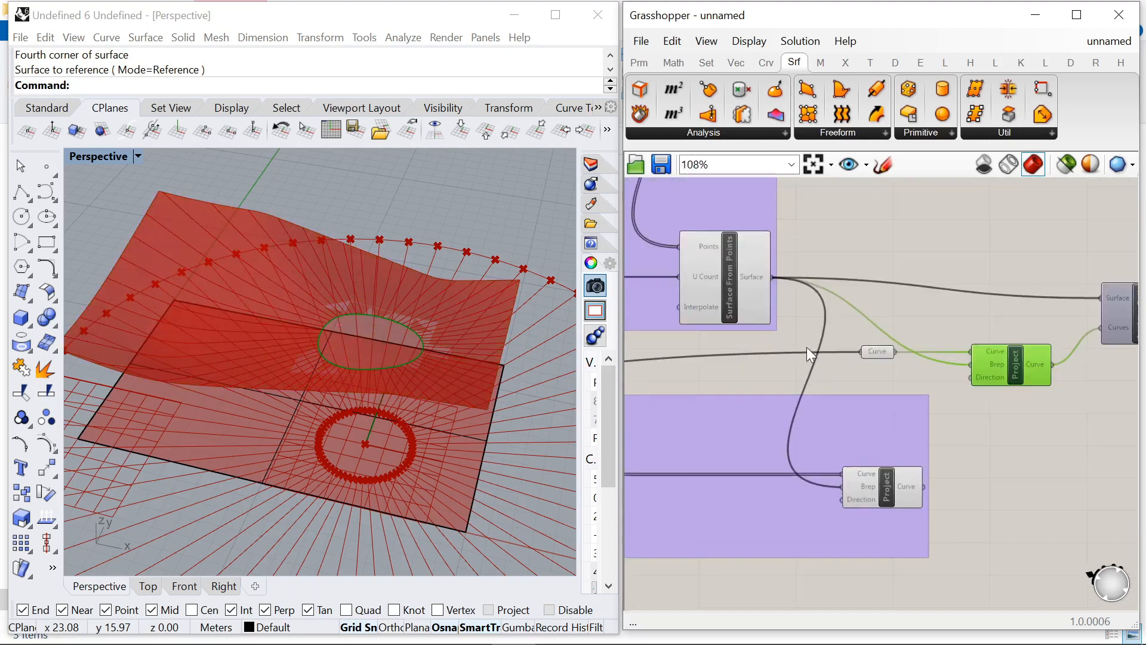
left_click(908, 413)
scroll(1024, 378, "down", 8)
left_click_drag(949, 424, 787, 378)
right_click(822, 445)
left_click(892, 425)
scroll(935, 368, "up", 7)
left_click(927, 365)
right_click(989, 325)
left_click(1015, 335)
scroll(740, 346, "down", 4)
scroll(740, 346, "up", 5)
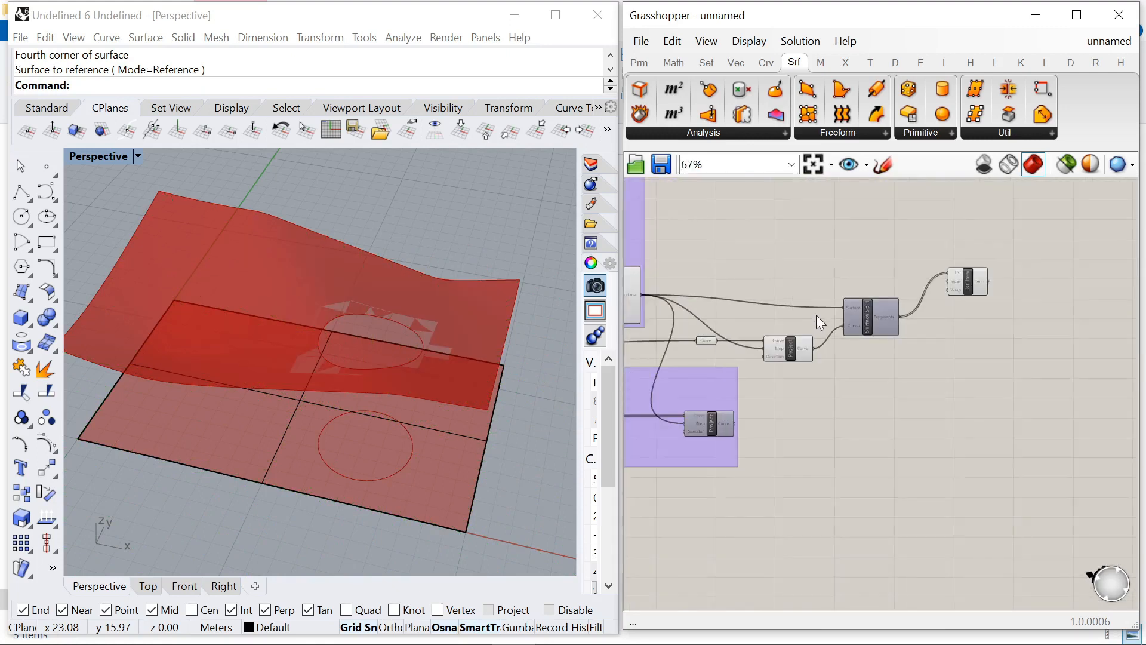
Step: Add an Extrude component and connect List Item's Item output to its Base input
left_click(951, 273)
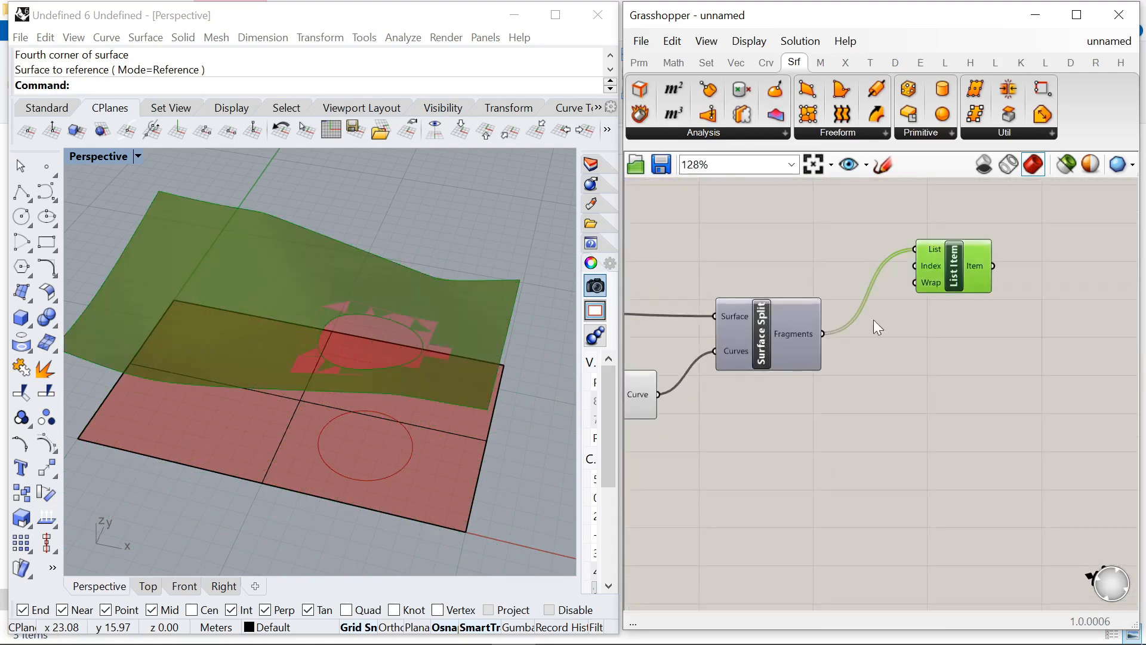
scroll(961, 320, "down", 1)
double_click(966, 321)
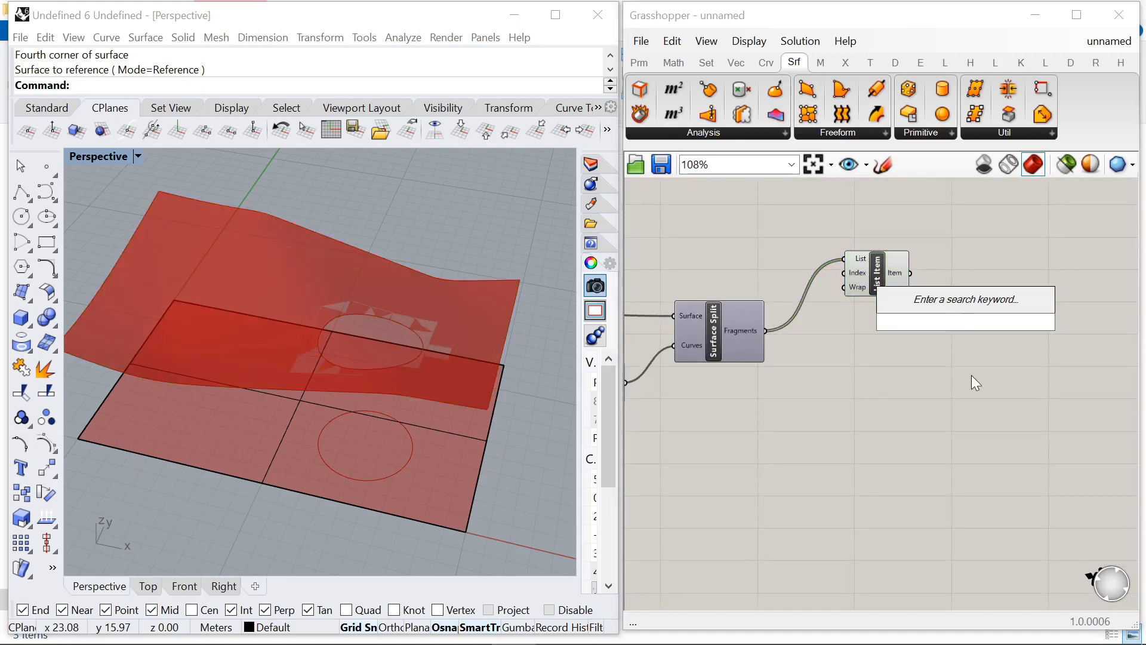
type("extrude")
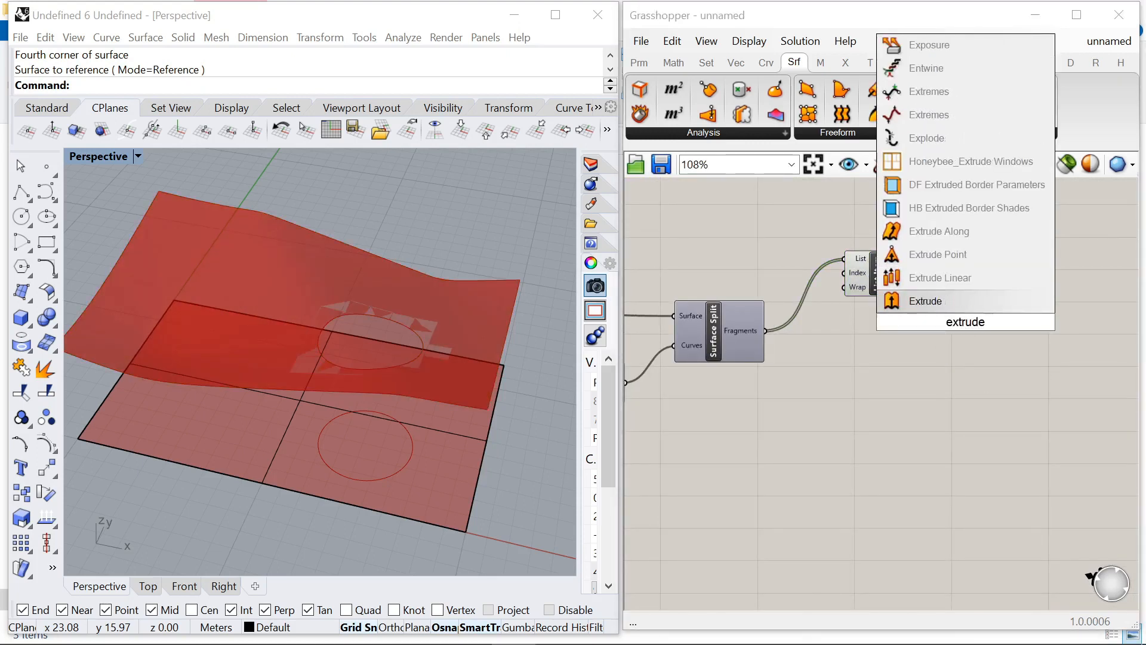
left_click(933, 306)
left_click_drag(910, 273, 1062, 278)
Step: Add a Unit Z component, connect its Unit vector to Extrude's Direction input, and place it beside Extrude
double_click(992, 351)
type("z")
left_click(959, 354)
left_click_drag(1039, 365, 1020, 295)
right_click_drag(1103, 299, 961, 304)
left_click_drag(942, 299, 1024, 299)
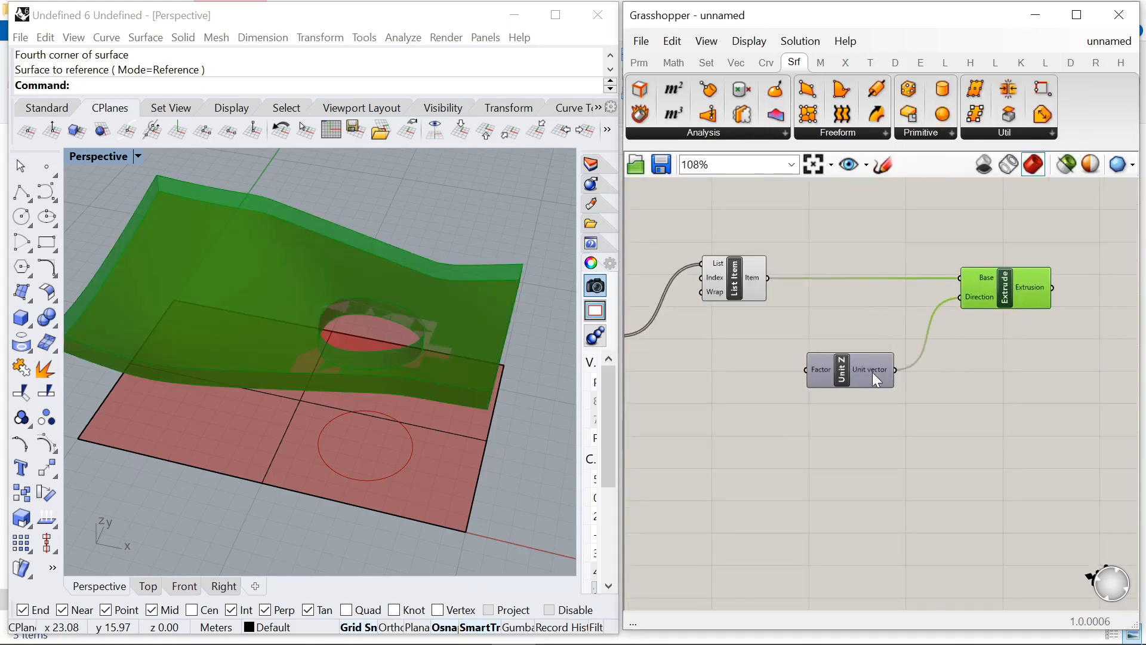
left_click_drag(872, 371, 917, 326)
Step: Add a number slider from 0 to 1.0, connect it to Unit Z's Factor input, and adjust the extrusion height
type("0<1.0")
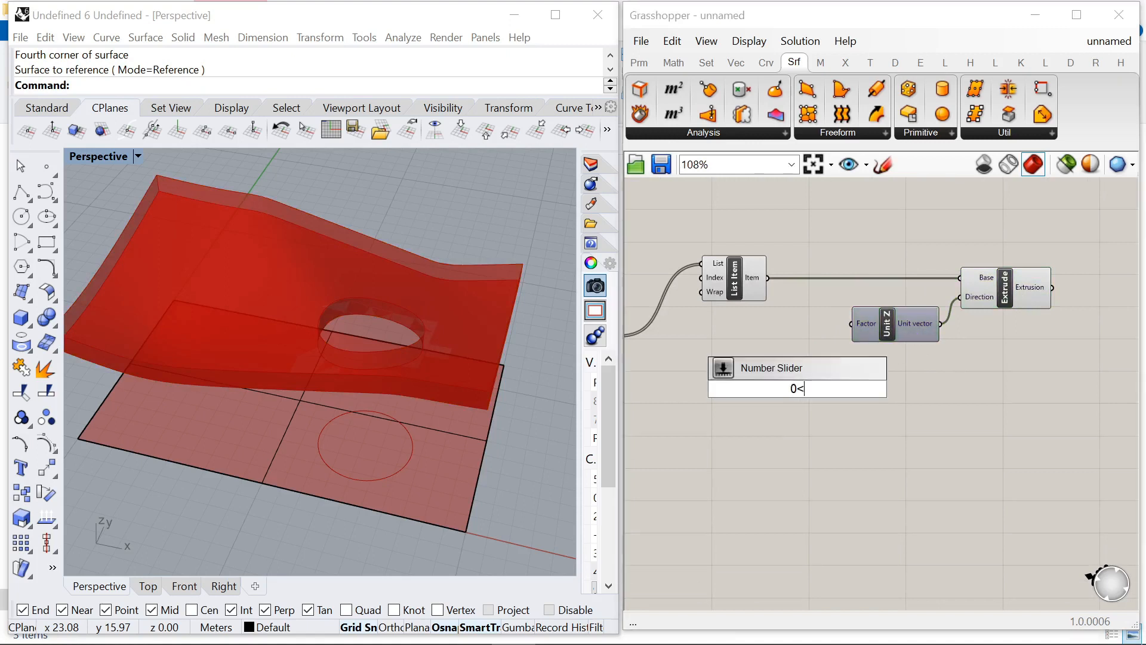
key("Return")
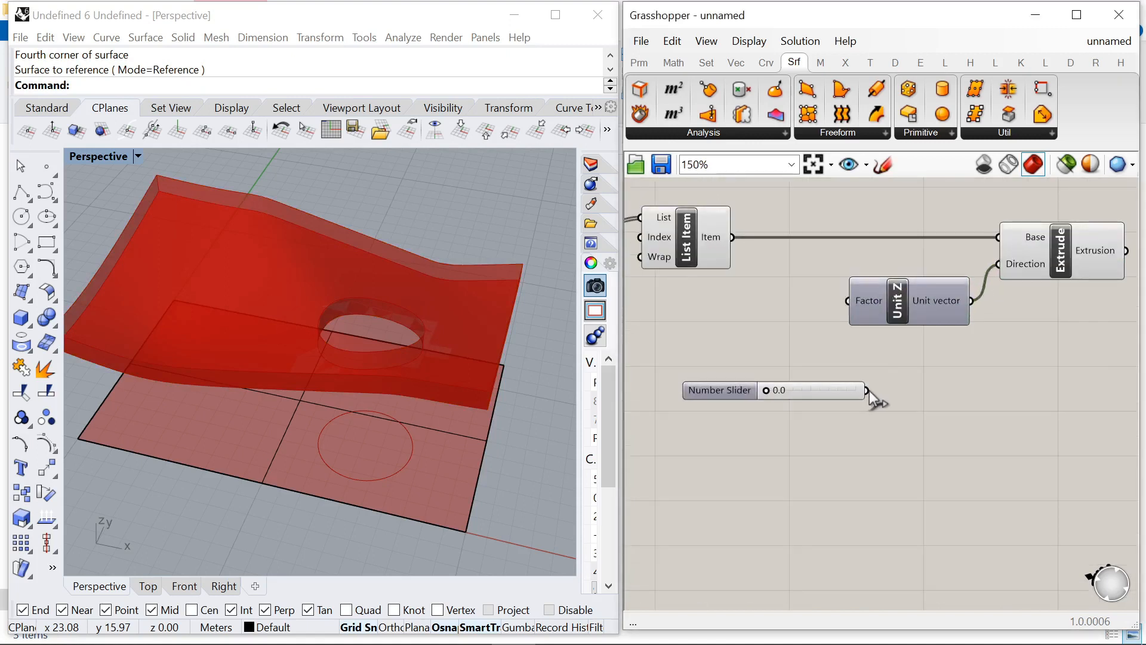
left_click_drag(864, 389, 852, 323)
scroll(830, 376, "up", 3)
left_click_drag(830, 377, 926, 287)
scroll(838, 271, "up", 3)
left_click(917, 341)
scroll(916, 336, "down", 6)
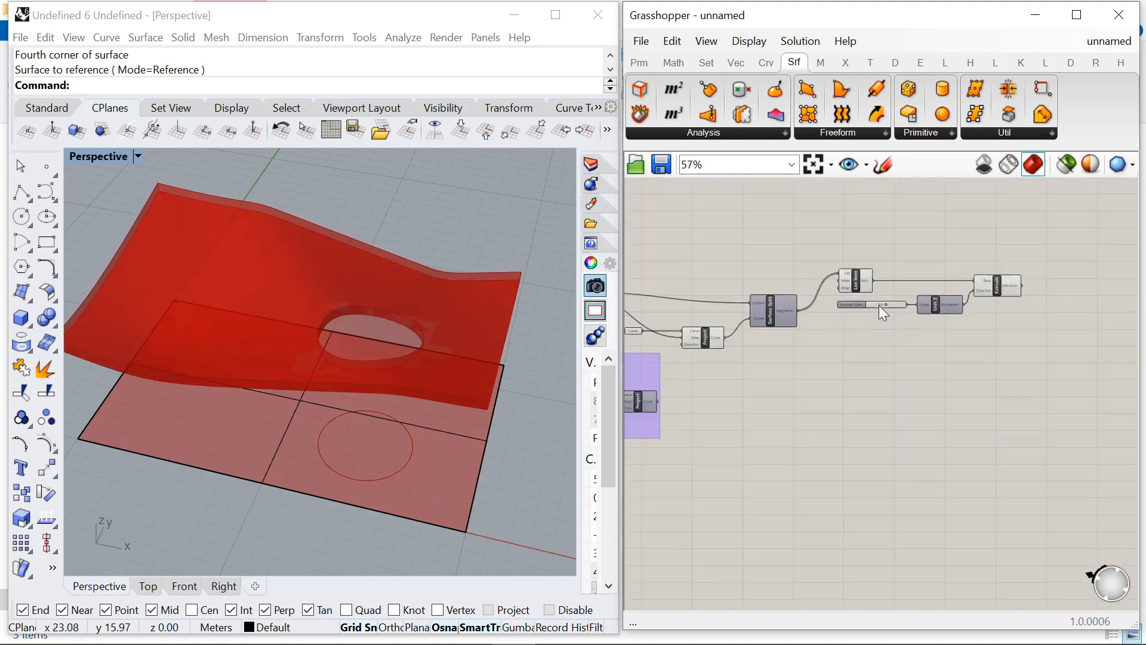
Step: Turn off the previews of List Item, the Curve parameter and the copied Project component
scroll(879, 305, "up", 2)
left_click(854, 265)
right_click(888, 221)
left_click(921, 248)
left_click(996, 272)
scroll(996, 272, "down", 5)
scroll(827, 289, "up", 6)
left_click_drag(854, 390, 703, 318)
right_click(769, 230)
left_click(827, 257)
left_click(865, 223)
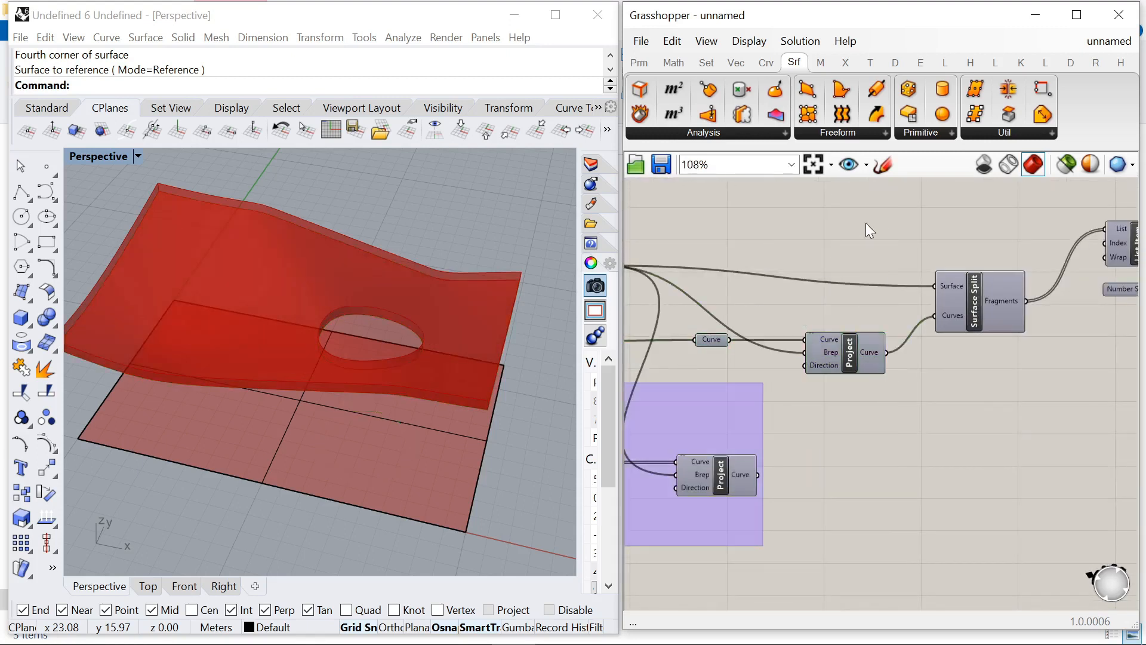
Step: Set the circle centre's MD slider to 0.71 ; 0.32 and the circle's radius slider to 2.6
right_click_drag(421, 315, 409, 238)
scroll(883, 322, "down", 4)
scroll(677, 328, "up", 1)
scroll(675, 324, "up", 8)
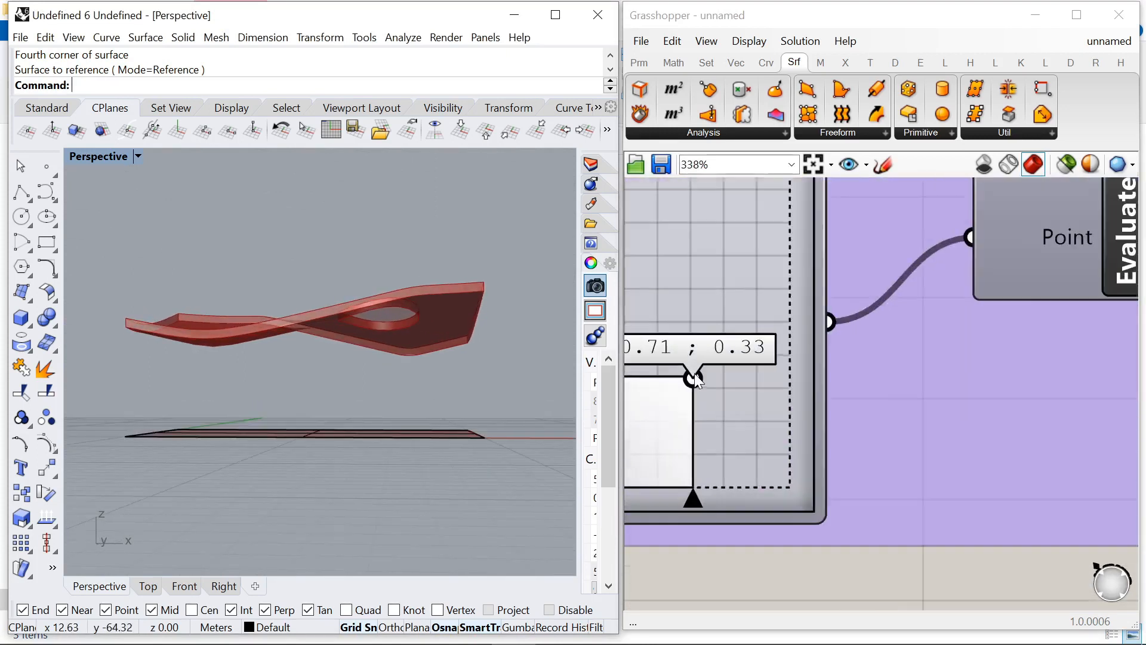
mouse_move(694, 385)
left_mouse_down()
mouse_move(726, 387)
mouse_move(701, 382)
left_mouse_up()
mouse_move(334, 358)
right_mouse_down()
mouse_move(340, 456)
mouse_move(333, 361)
right_mouse_up()
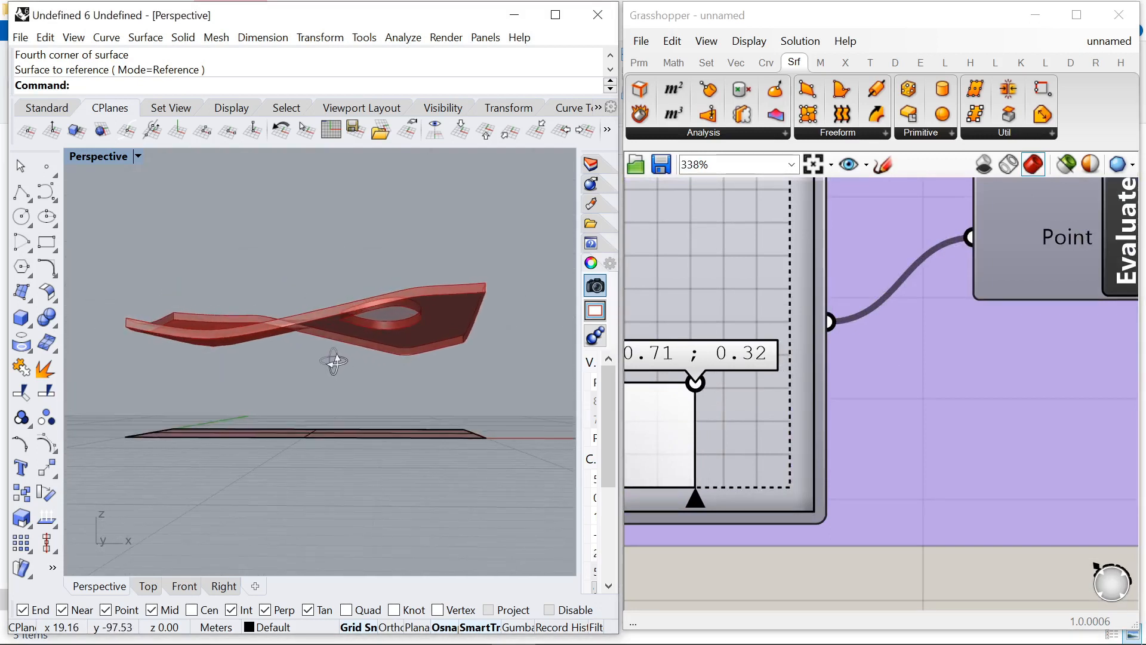
scroll(730, 376, "down", 5)
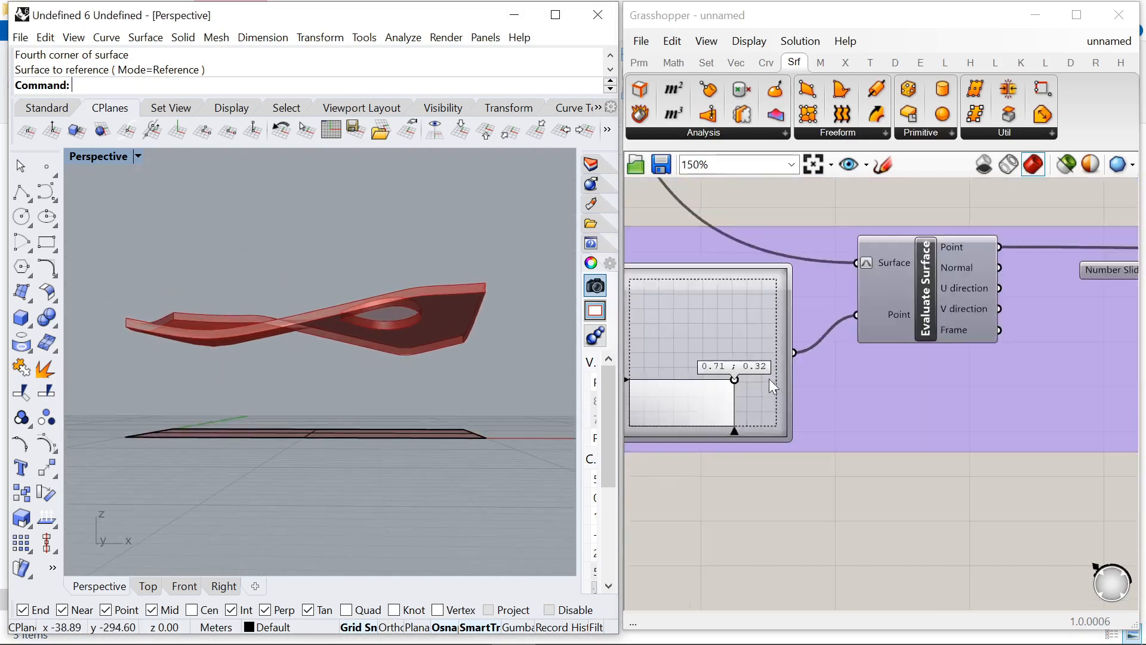
scroll(921, 375, "up", 5)
left_click_drag(780, 328, 788, 327)
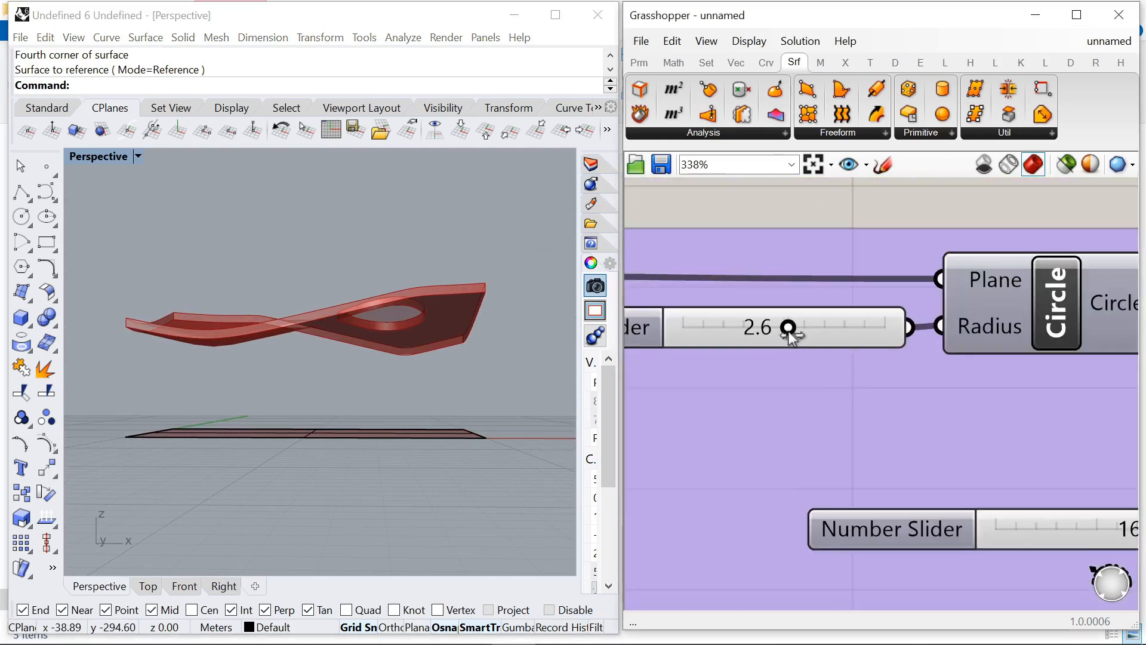
Step: Set the first attractor MD slider to 0.12 ; 0.21 and slightly shift the second attractor MD slider's point
scroll(940, 374, "down", 10)
scroll(868, 363, "up", 8)
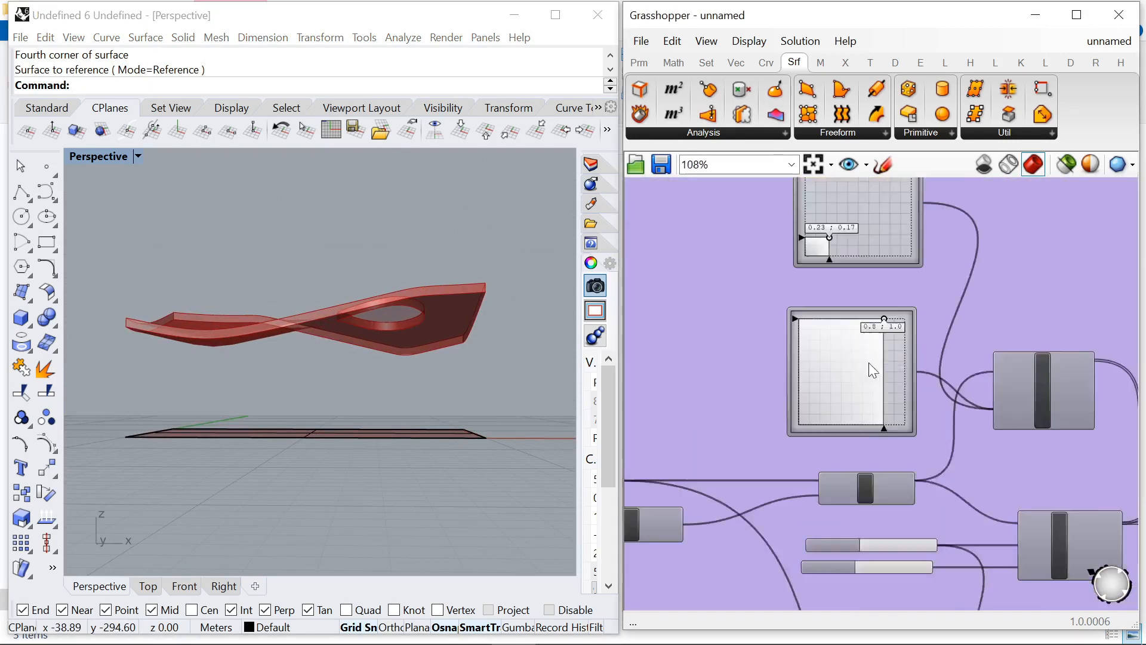
left_click_drag(827, 248, 808, 238)
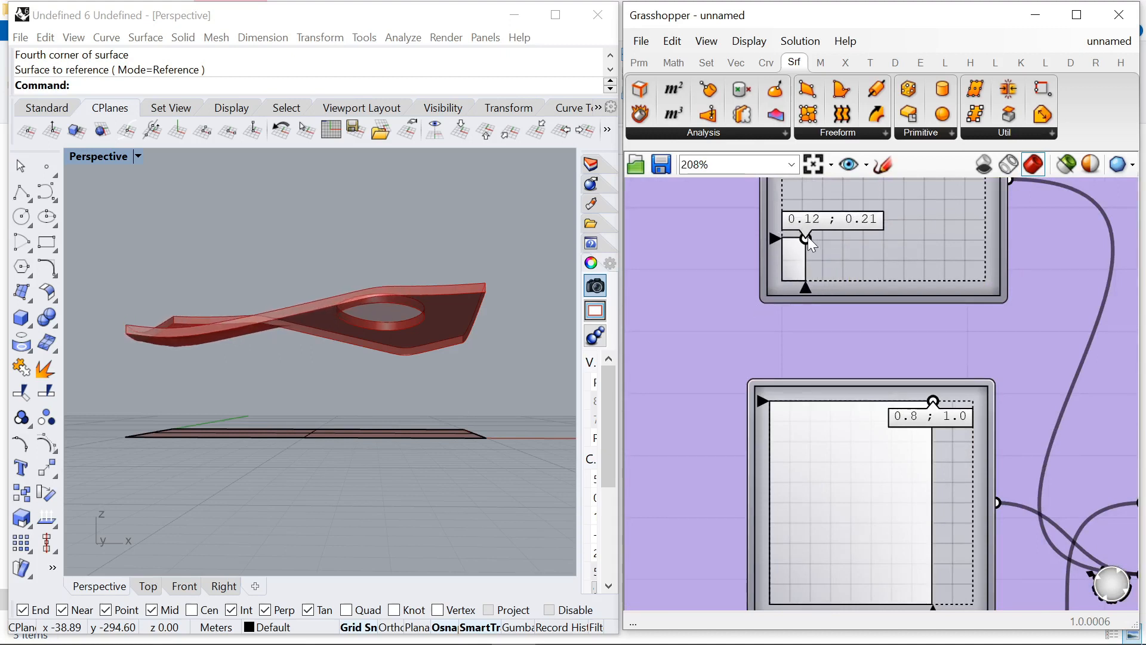
right_click_drag(337, 330, 338, 367)
scroll(793, 306, "down", 1)
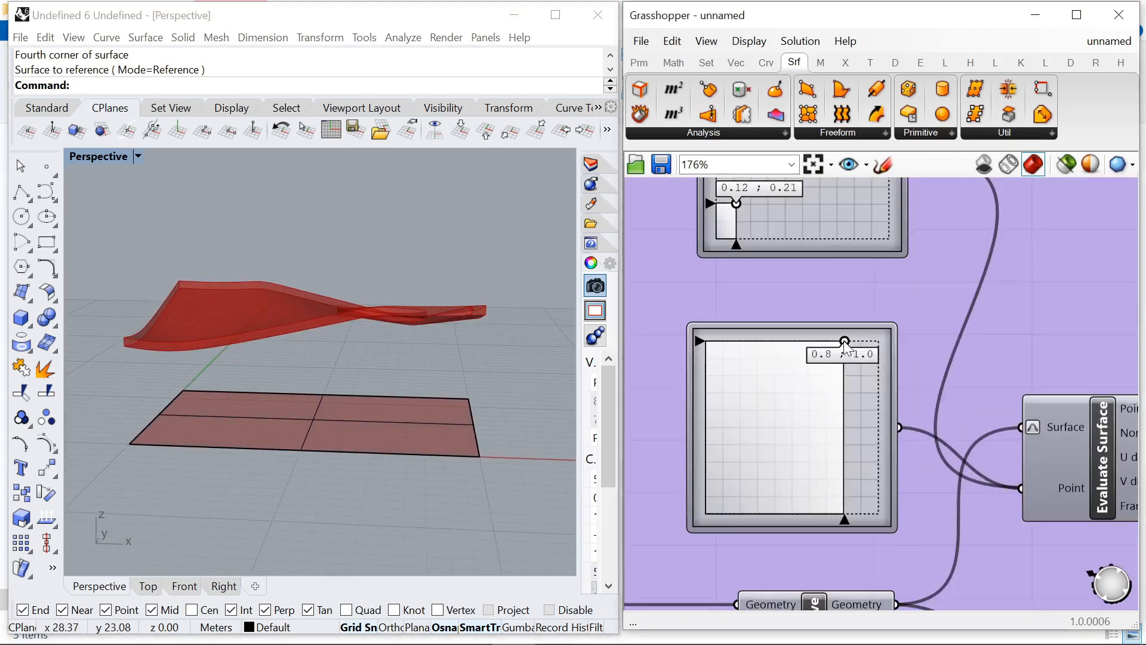
left_click_drag(844, 341, 840, 343)
right_click_drag(475, 389, 389, 443)
Step: Group the surface-splitting and extrusion components, from the Curve parameter through Extrude
scroll(830, 373, "down", 19)
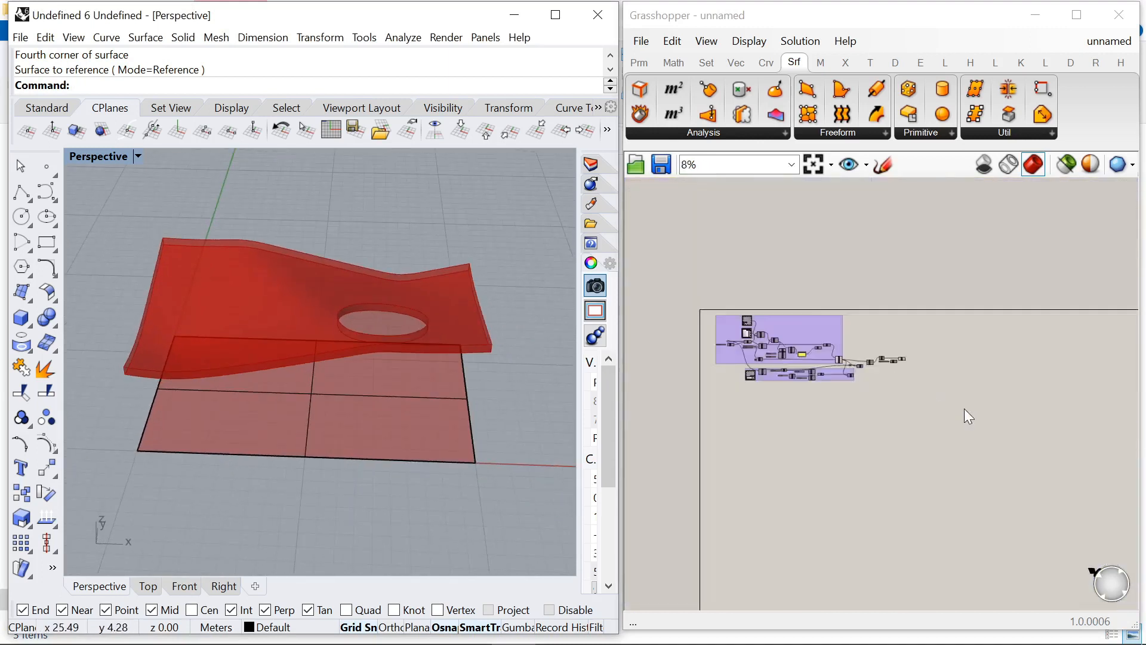
scroll(864, 374, "up", 16)
scroll(821, 338, "down", 5)
left_click_drag(727, 244, 1091, 331)
right_click(933, 214)
left_click(965, 338)
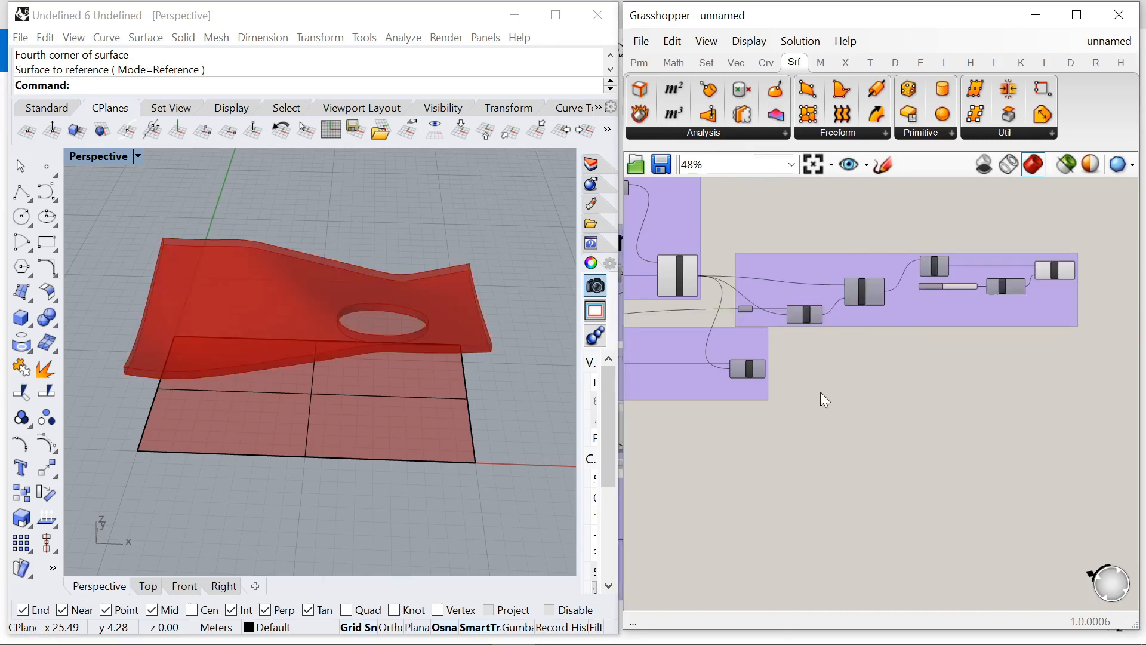
Step: Turn the preview of the radial-line Project component back on and view the projected lines on the surface
left_click(751, 372)
right_click(787, 364)
left_click(819, 370)
left_click(794, 369)
scroll(740, 368, "up", 3)
left_click(728, 370)
right_click_drag(419, 385, 453, 321)
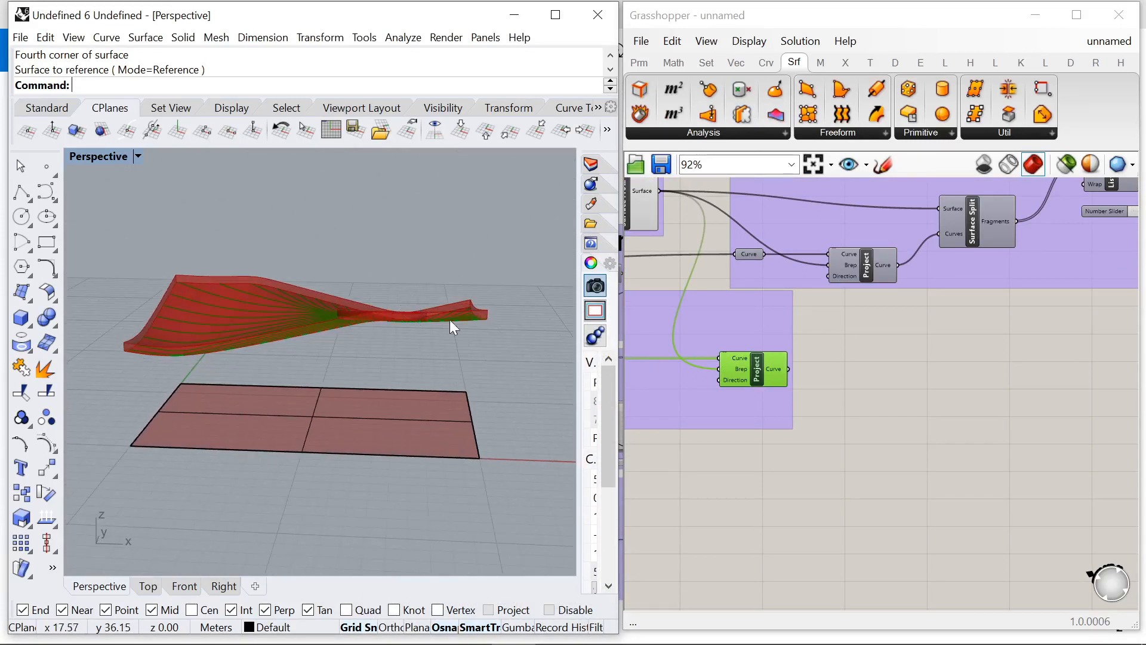
scroll(851, 373, "up", 3)
Step: Add a Divide Curve component and connect the radial-line Project's Curve output to its Curve input
double_click(847, 368)
type("divide")
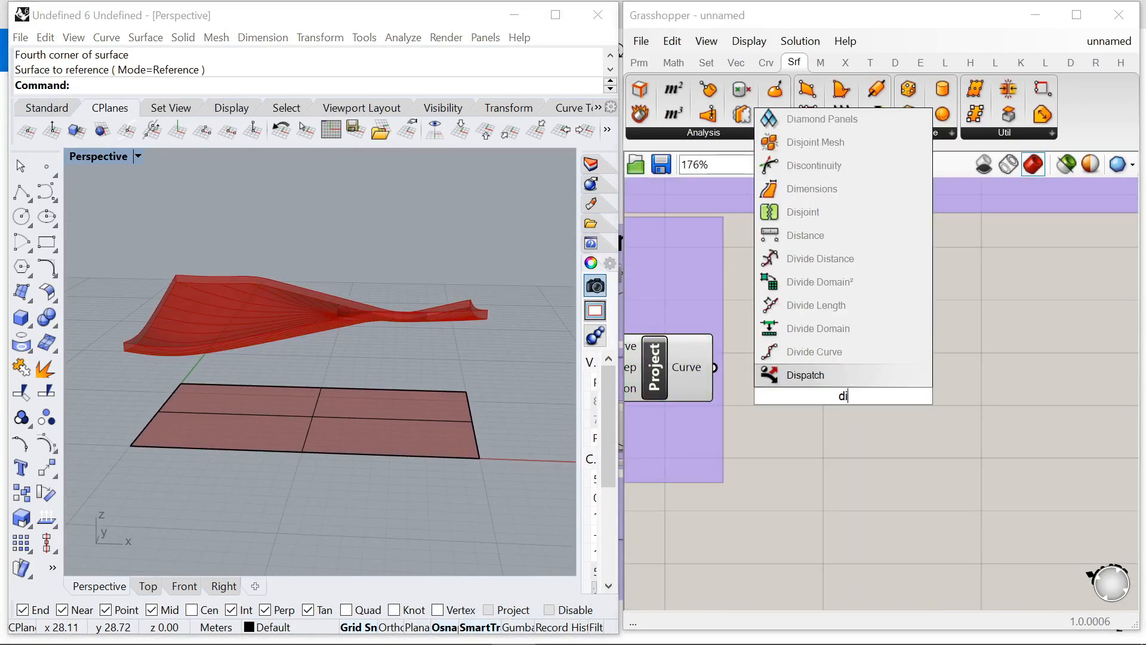
left_click(776, 375)
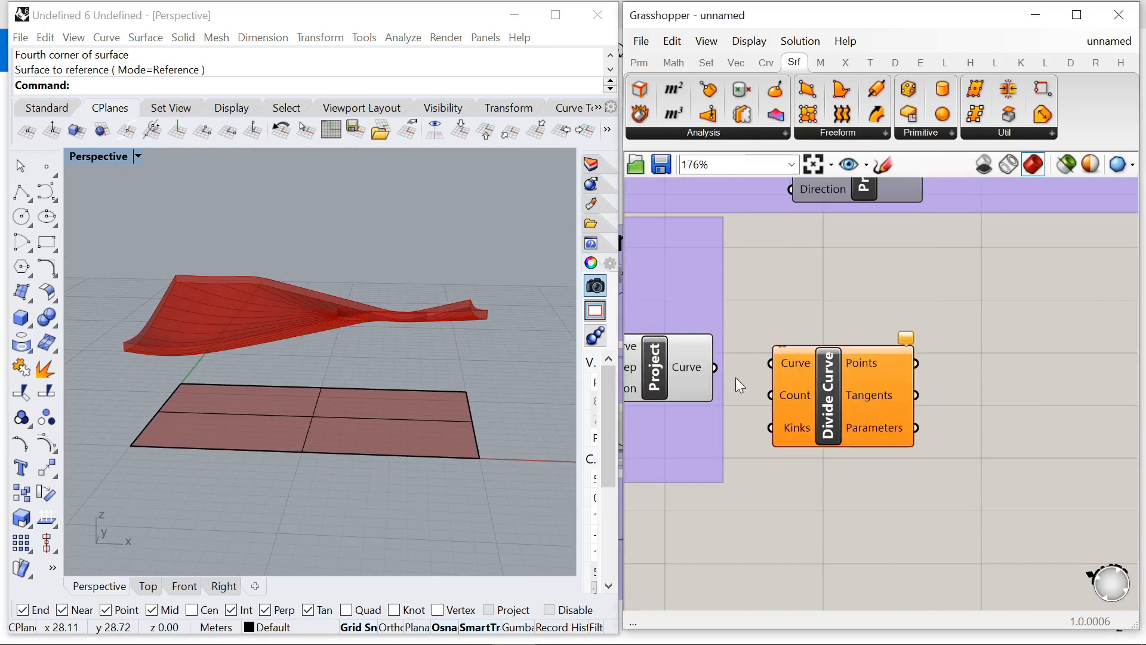
left_click_drag(716, 370, 770, 363)
left_click_drag(846, 392, 945, 407)
right_click_drag(284, 380, 293, 405)
Step: Add a 0 to 20 number slider, connect it to Divide Curve's Count input, and set it to 20
double_click(800, 463)
type("0<20")
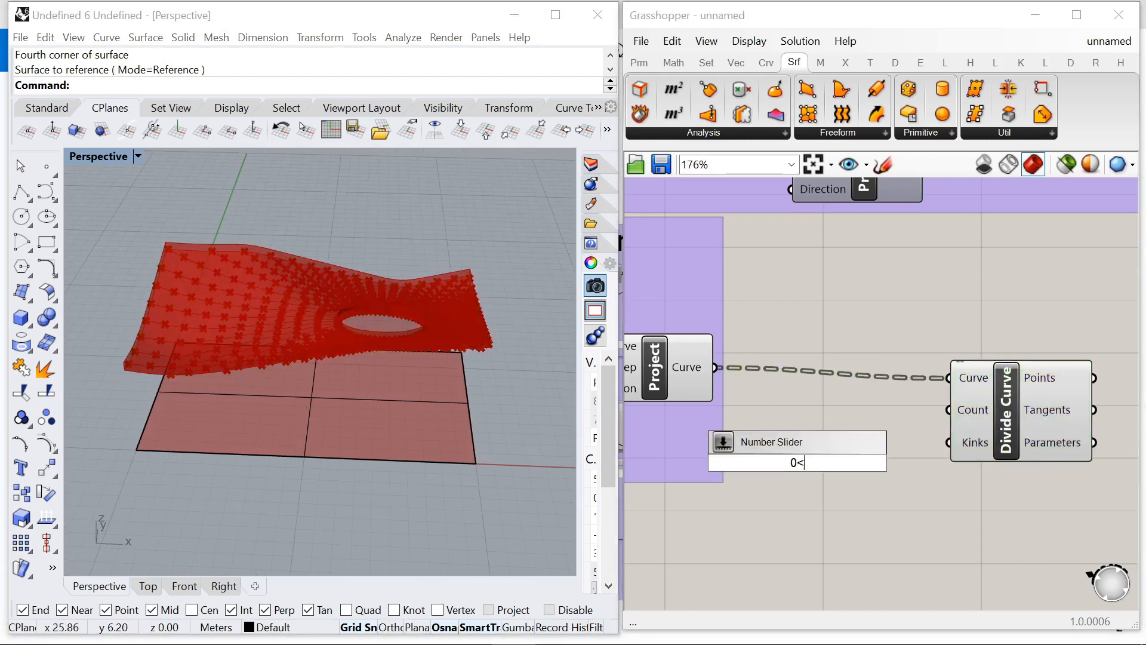
key("Return")
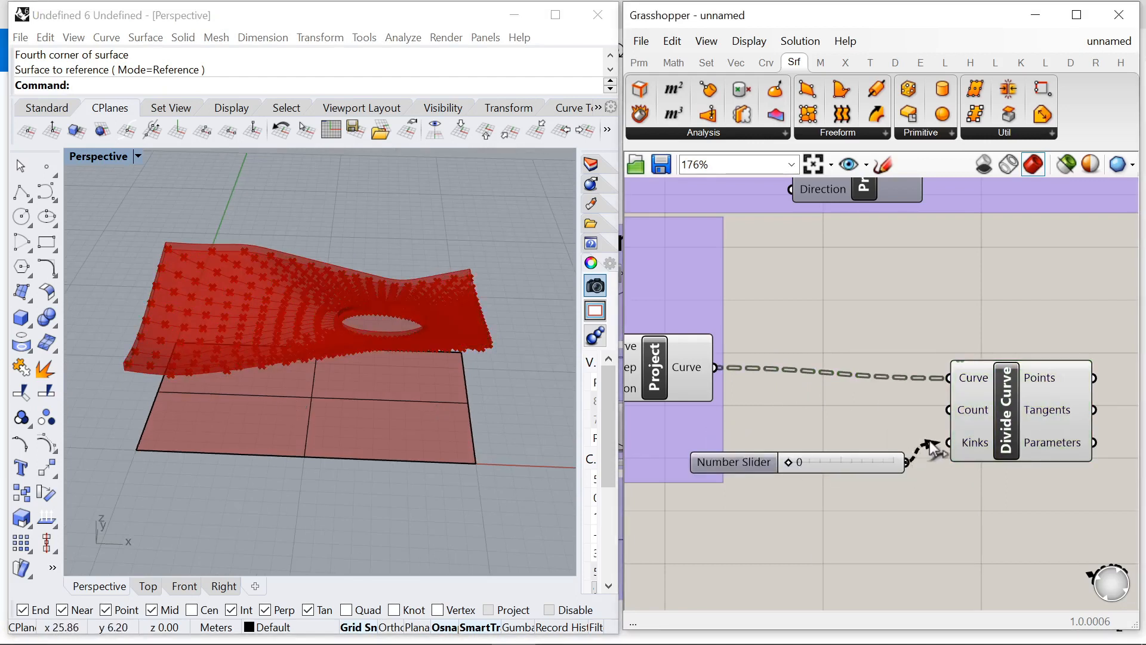
left_click_drag(931, 447, 949, 410)
left_click_drag(792, 463, 696, 392)
scroll(885, 417, "down", 2)
left_click_drag(846, 402, 972, 393)
left_click(919, 447)
left_click_drag(719, 416, 710, 408)
Step: Examine the division points along the projected lines around the surface's opening
mouse_move(313, 392)
right_mouse_down()
mouse_move(314, 435)
mouse_move(315, 404)
right_mouse_up()
scroll(325, 327, "up", 3)
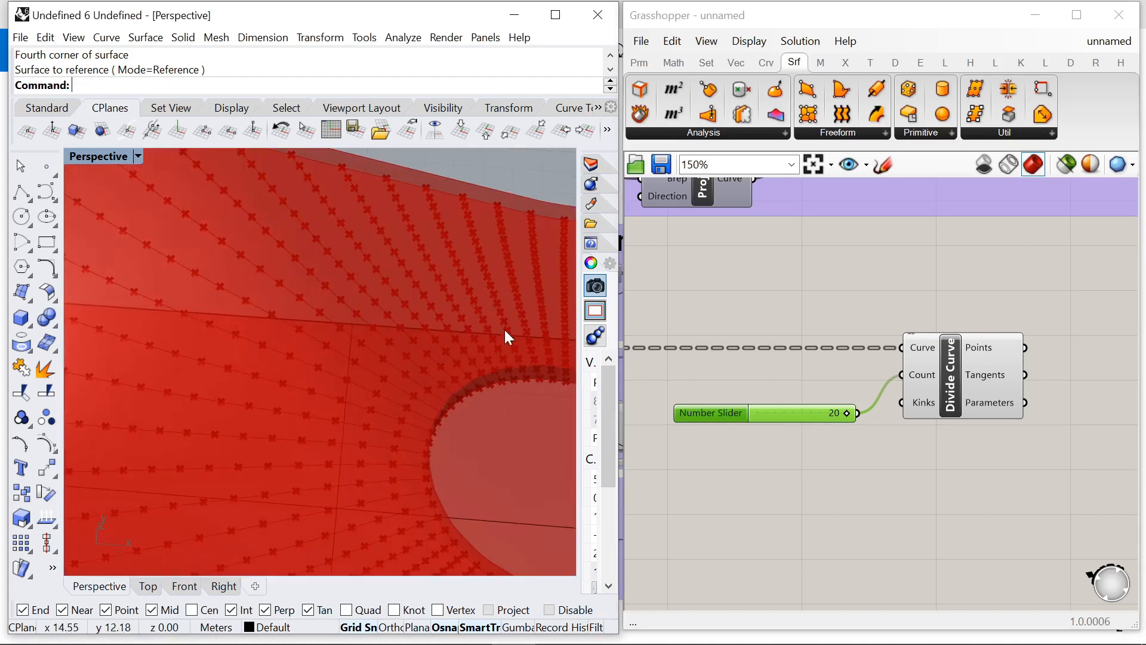
scroll(370, 334, "down", 2)
right_click_drag(389, 352, 541, 368)
scroll(667, 339, "down", 3)
scroll(746, 370, "up", 4)
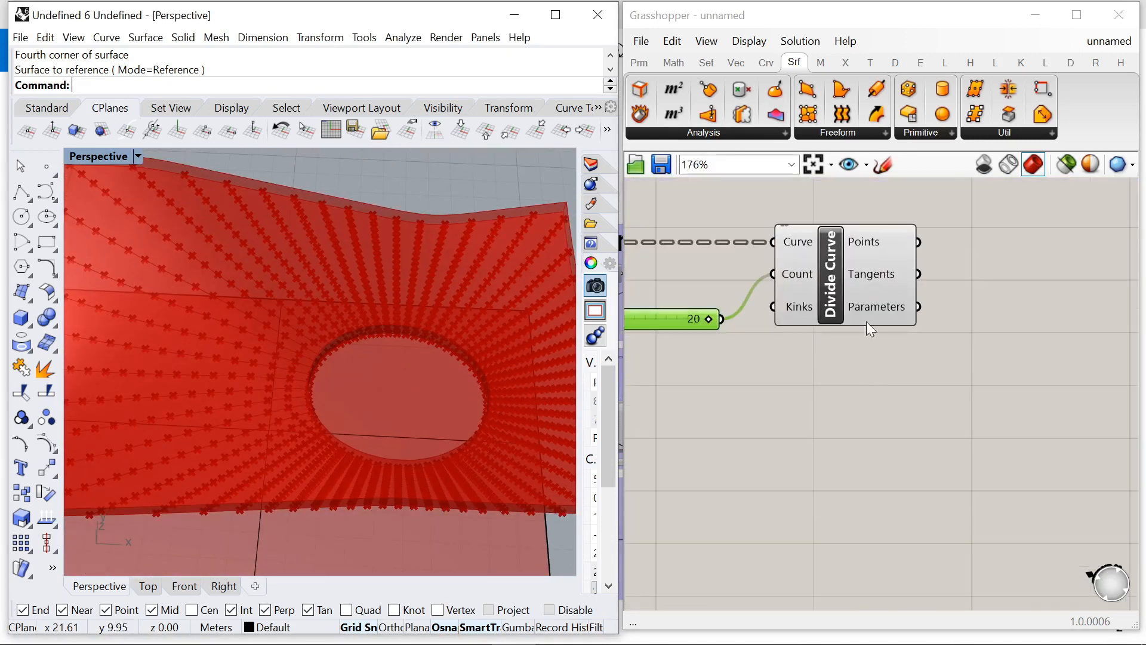
scroll(866, 358, "down", 2)
scroll(829, 334, "up", 3)
scroll(866, 376, "down", 1)
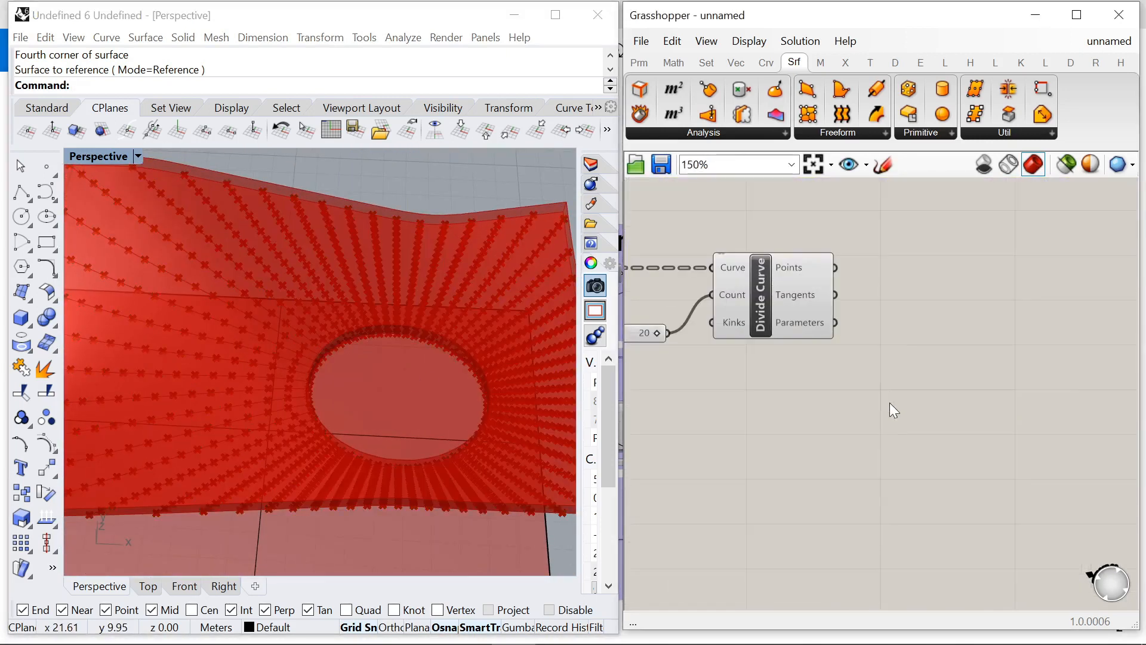
Step: Add a Move component and connect Divide Curve's Points output to its Geometry input
double_click(904, 415)
type("move")
key("Return")
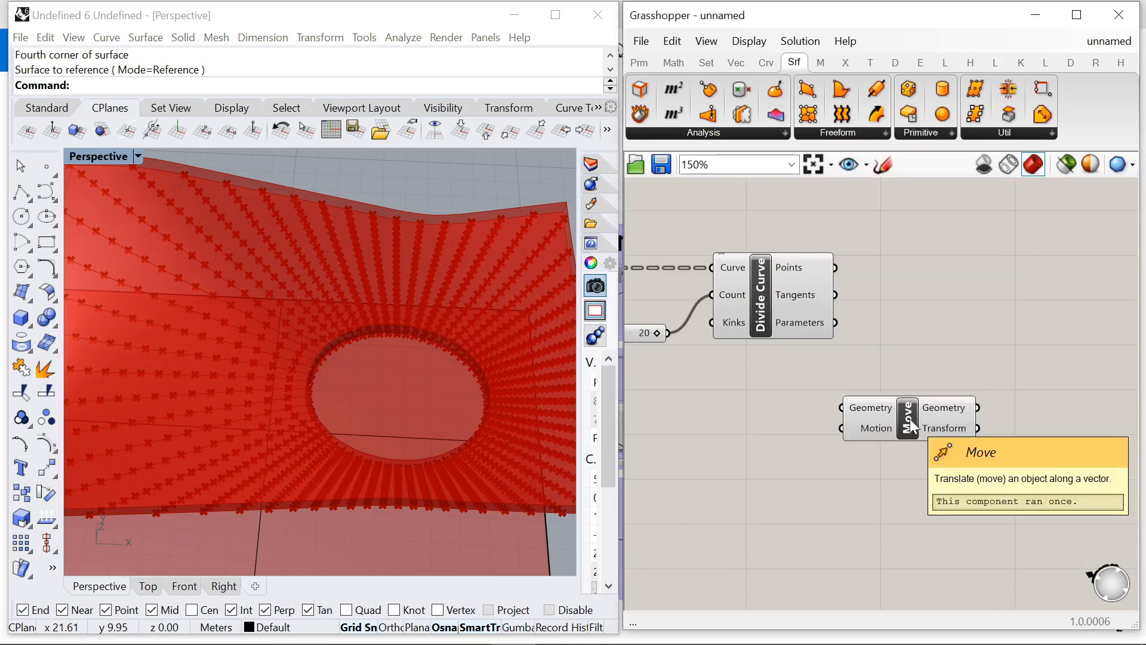
left_click_drag(838, 269, 1064, 353)
scroll(756, 371, "down", 4)
scroll(836, 388, "up", 4)
Step: Add a Unit Z component and connect its Unit vector to Move's Motion input
double_click(899, 455)
type("z")
key("Return")
left_click_drag(962, 456, 1093, 362)
scroll(883, 394, "down", 4)
scroll(978, 381, "up", 3)
left_click_drag(800, 457, 939, 427)
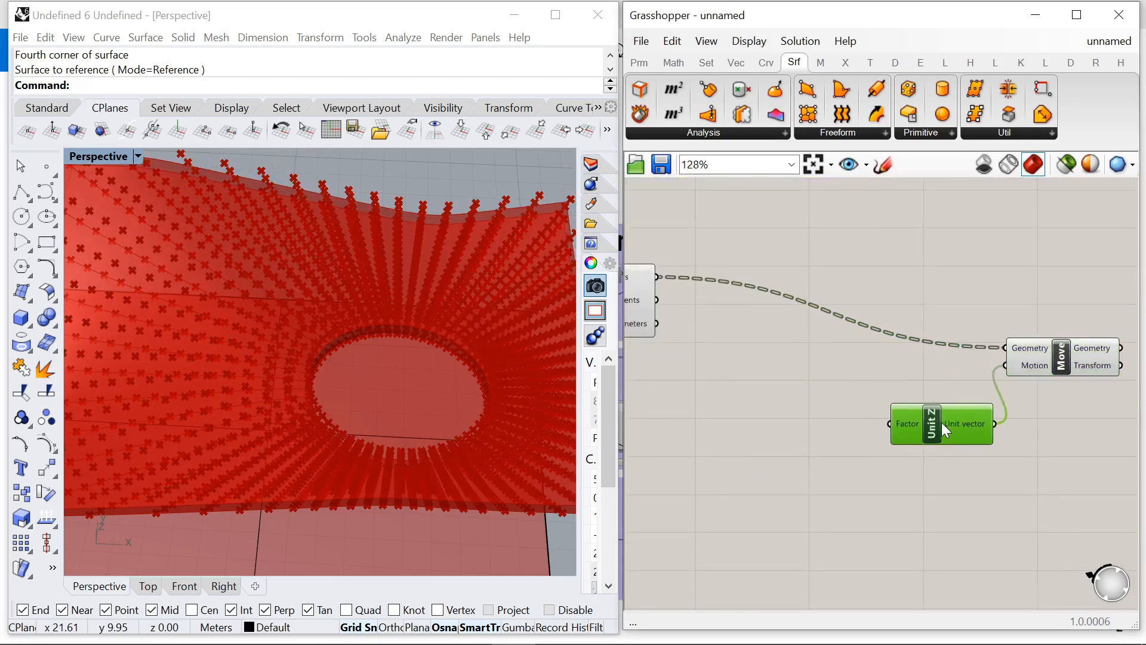
Step: Add a Negative component and connect its Result to the Factor input of Move's Unit Z
double_click(746, 441)
type("nega")
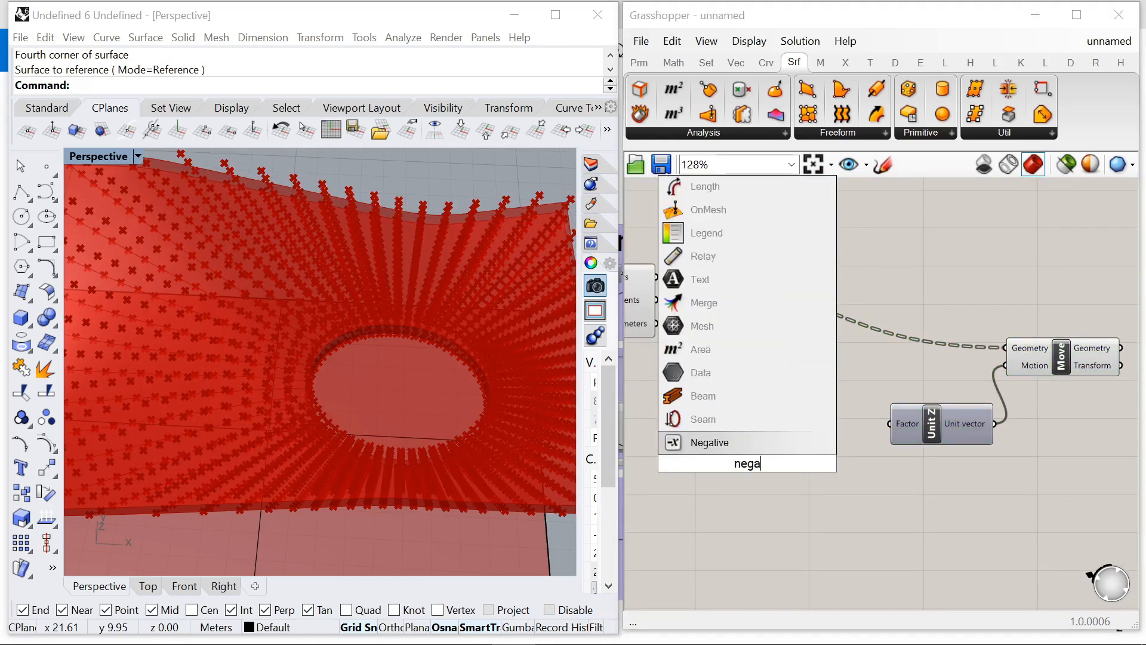
type("tive")
key("Return")
left_click_drag(789, 463, 889, 423)
left_click_drag(740, 463, 819, 421)
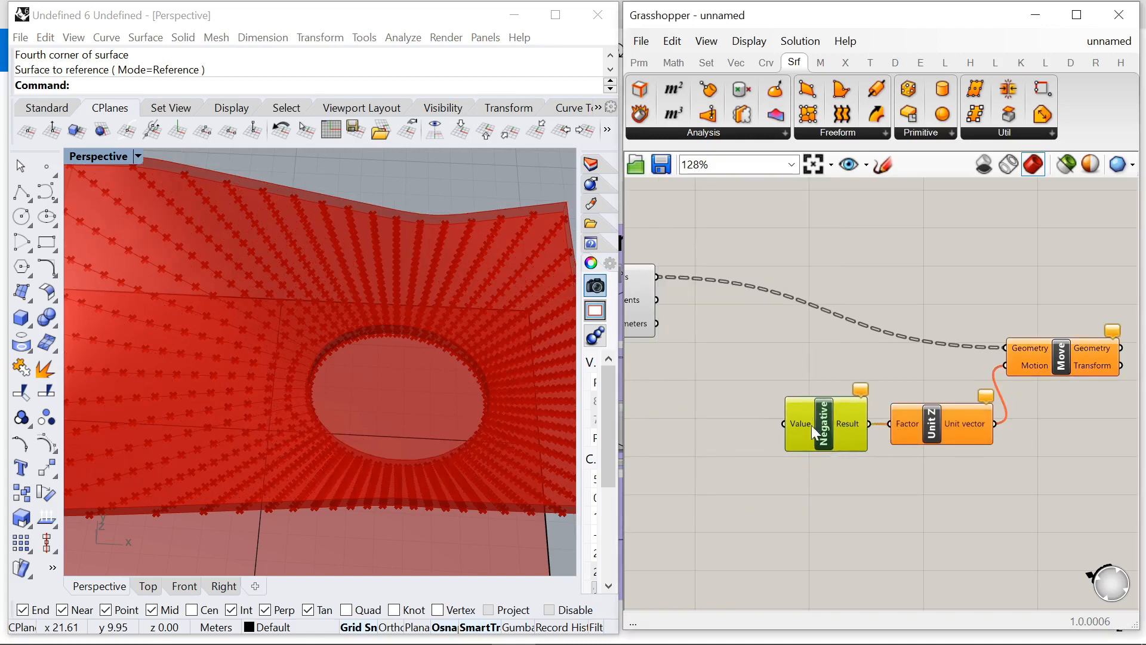
Step: Shift the Negative, Unit Z and Move components together farther from Divide Curve
scroll(961, 358, "down", 3)
left_click_drag(1040, 429, 865, 364)
left_click_drag(1013, 356, 1053, 344)
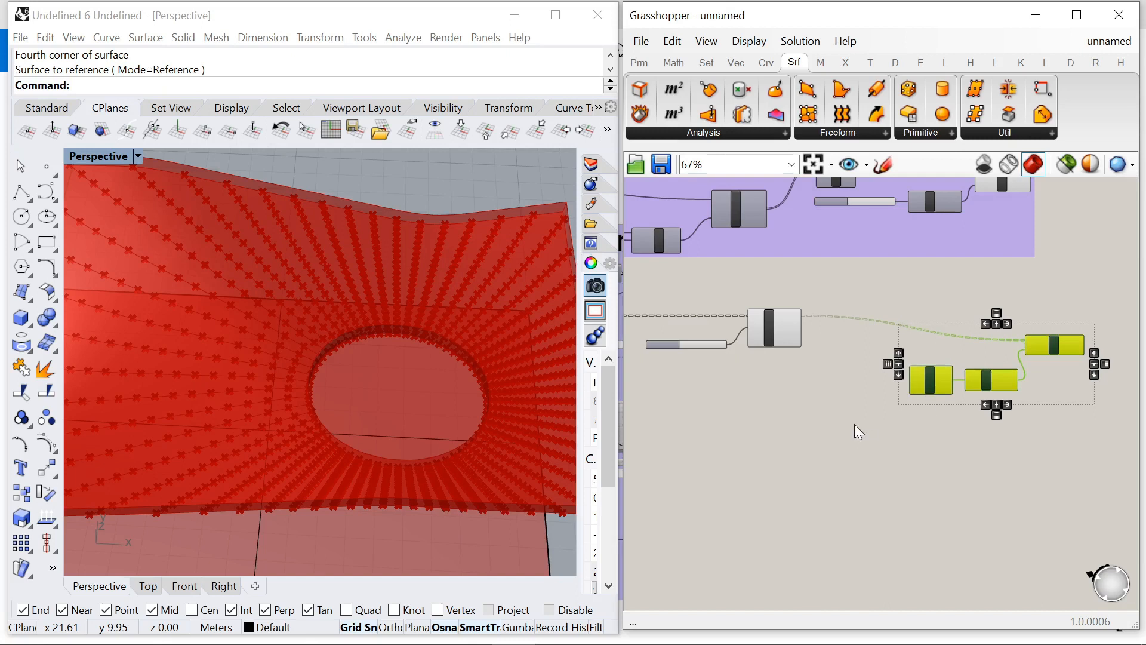
left_click(854, 425)
Step: Inspect the division points on the surface's underside from a low viewing angle
scroll(910, 365, "up", 5)
scroll(924, 365, "down", 5)
scroll(924, 368, "up", 3)
right_click_drag(427, 388, 418, 248)
scroll(1059, 357, "down", 2)
scroll(887, 338, "up", 3)
scroll(871, 349, "down", 5)
Step: Move the Negative, Unit Z and Move cluster slightly farther along to free more canvas space
left_click_drag(1110, 401, 936, 324)
left_click_drag(1079, 330, 1119, 323)
left_click(823, 335)
scroll(813, 349, "up", 7)
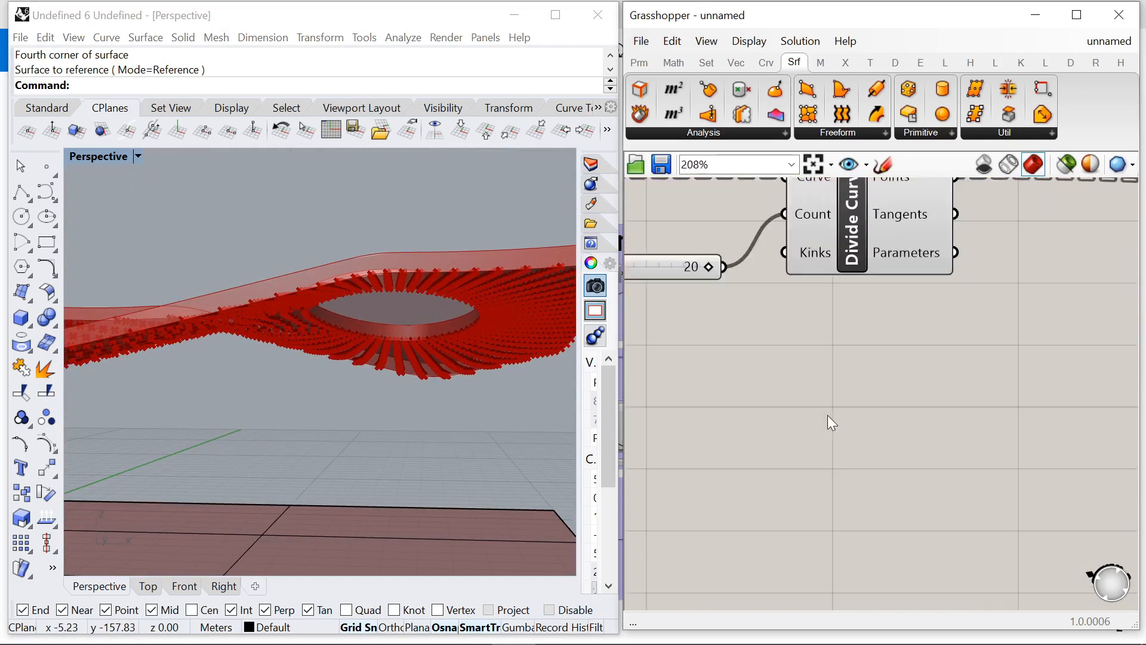
Step: Add a Range component below Divide Curve and connect the count slider to its Domain input
scroll(827, 415, "down", 2)
scroll(889, 276, "up", 2)
mouse_move(884, 250)
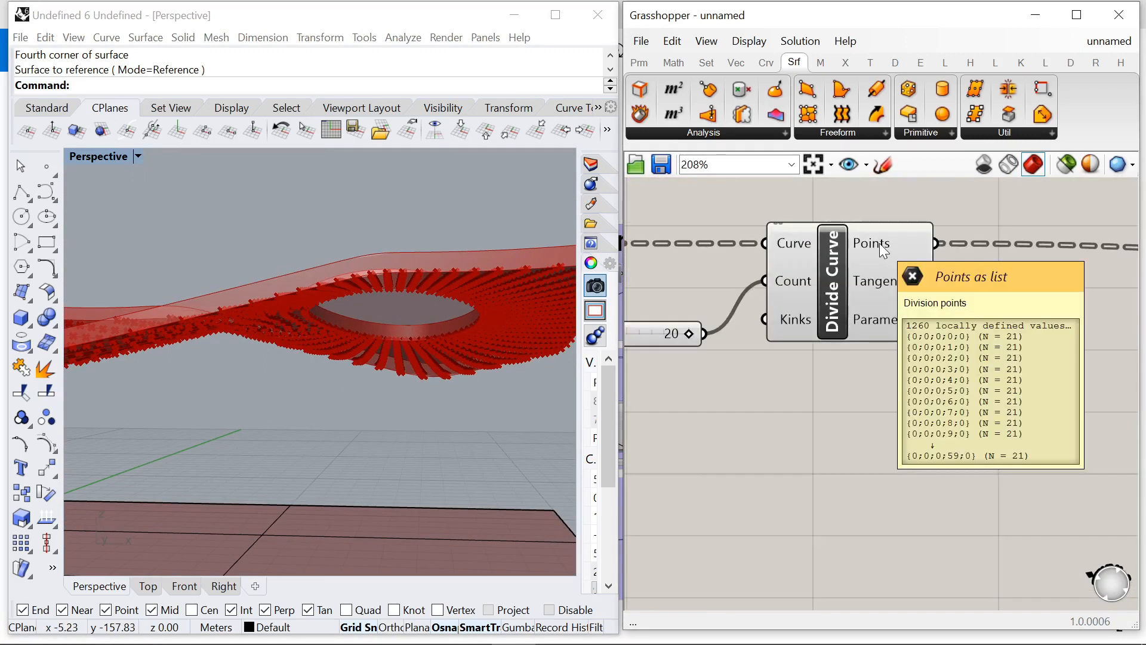
double_click(831, 393)
type("range")
key("Return")
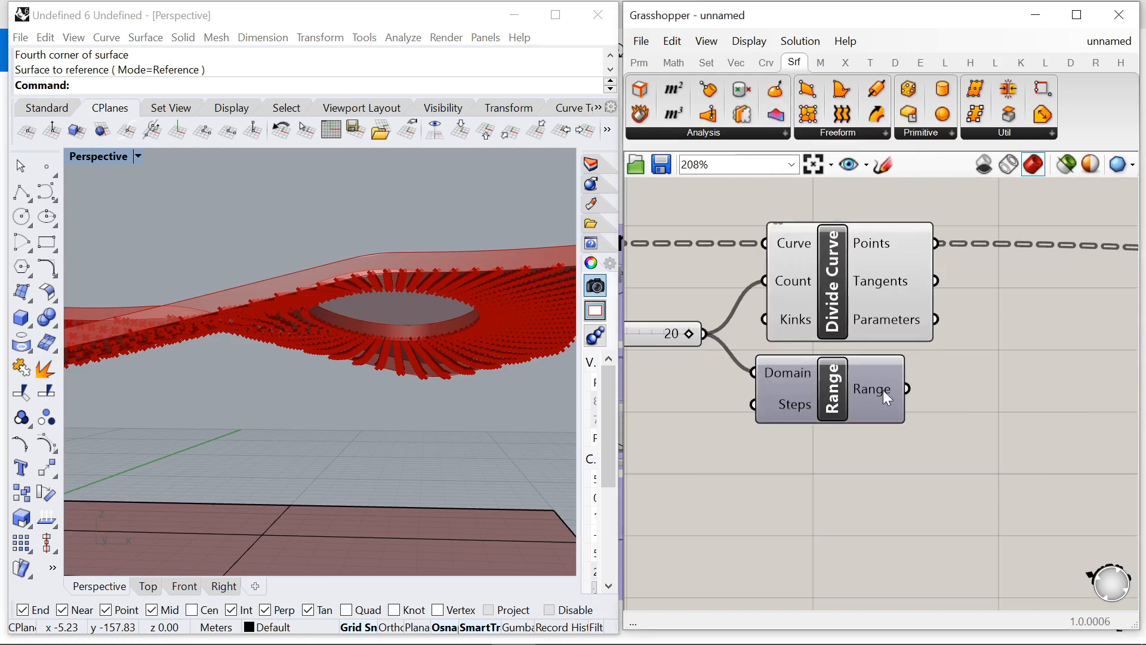
mouse_move(871, 396)
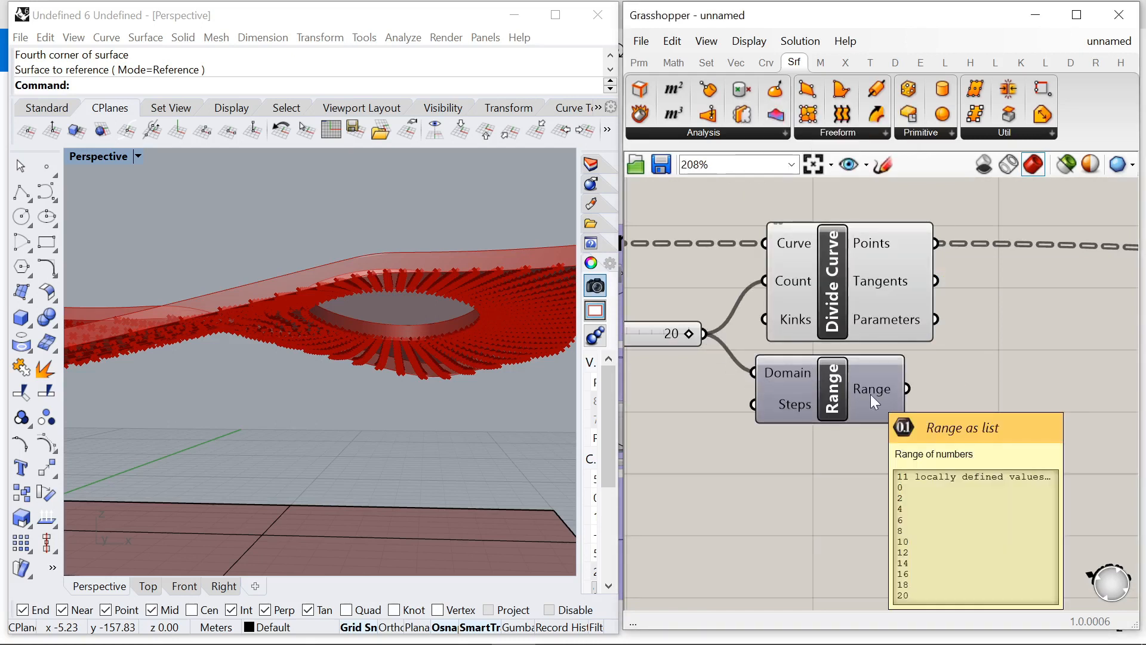
Step: Connect the count slider to Range's Steps input and disconnect it from the Domain input
left_click_drag(687, 326, 738, 401)
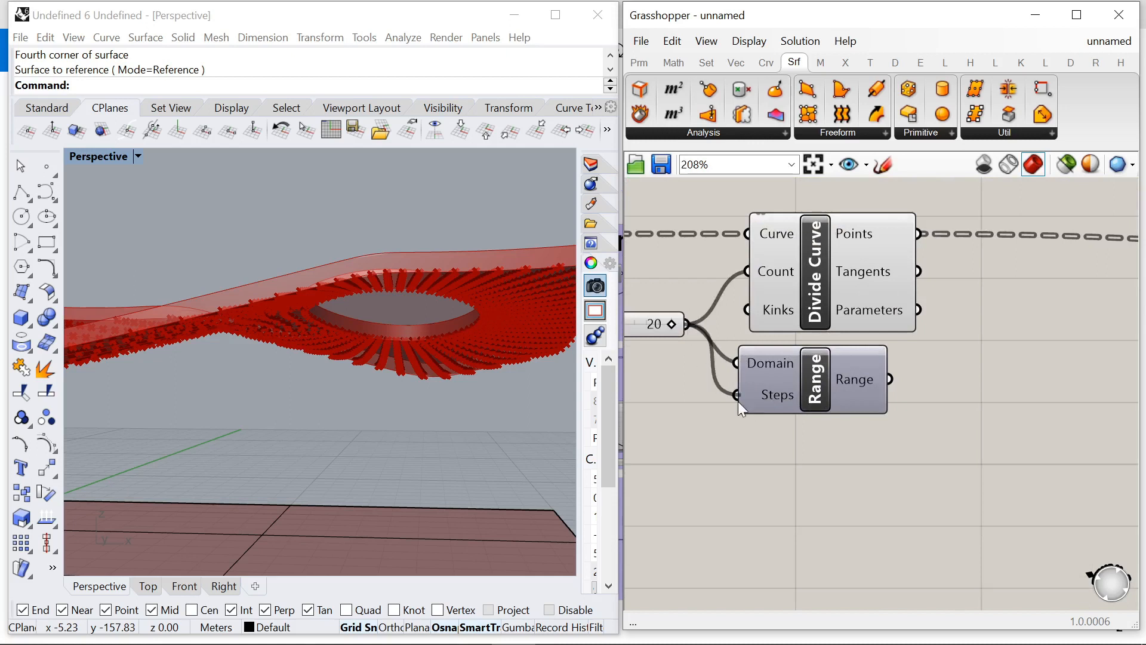
right_click(776, 361)
mouse_move(860, 409)
left_click(1018, 412)
mouse_move(857, 382)
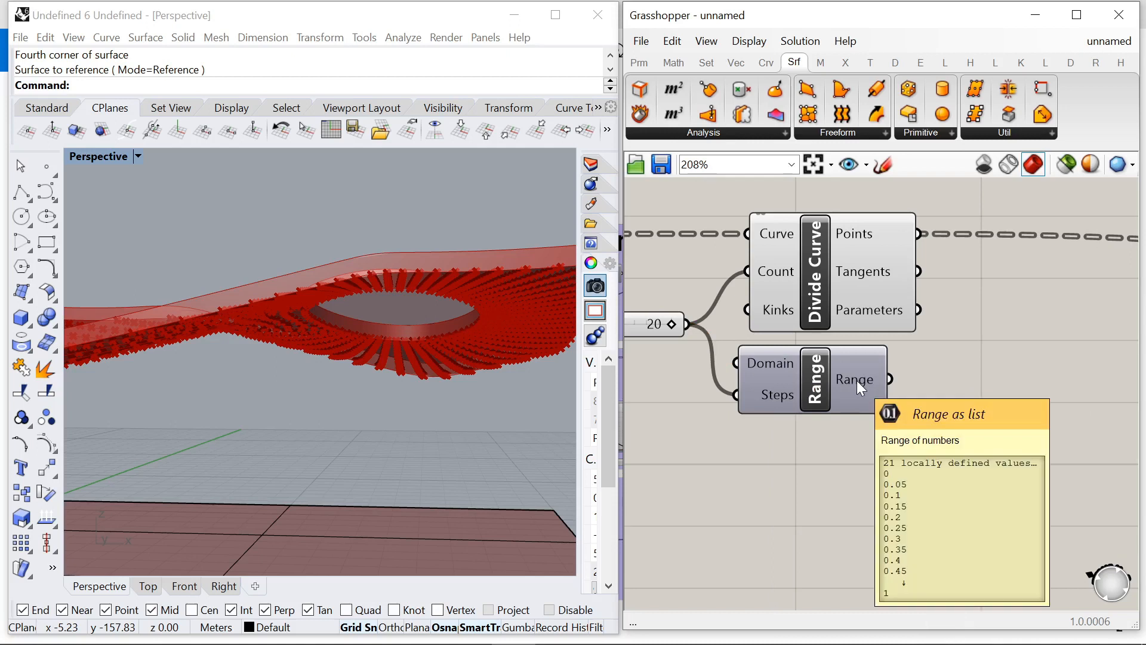
Step: Add a Graph Mapper beyond the Range component and connect Range's output to its input
right_click_drag(822, 395, 762, 400)
left_click_drag(788, 390, 801, 416)
double_click(906, 488)
type("graph")
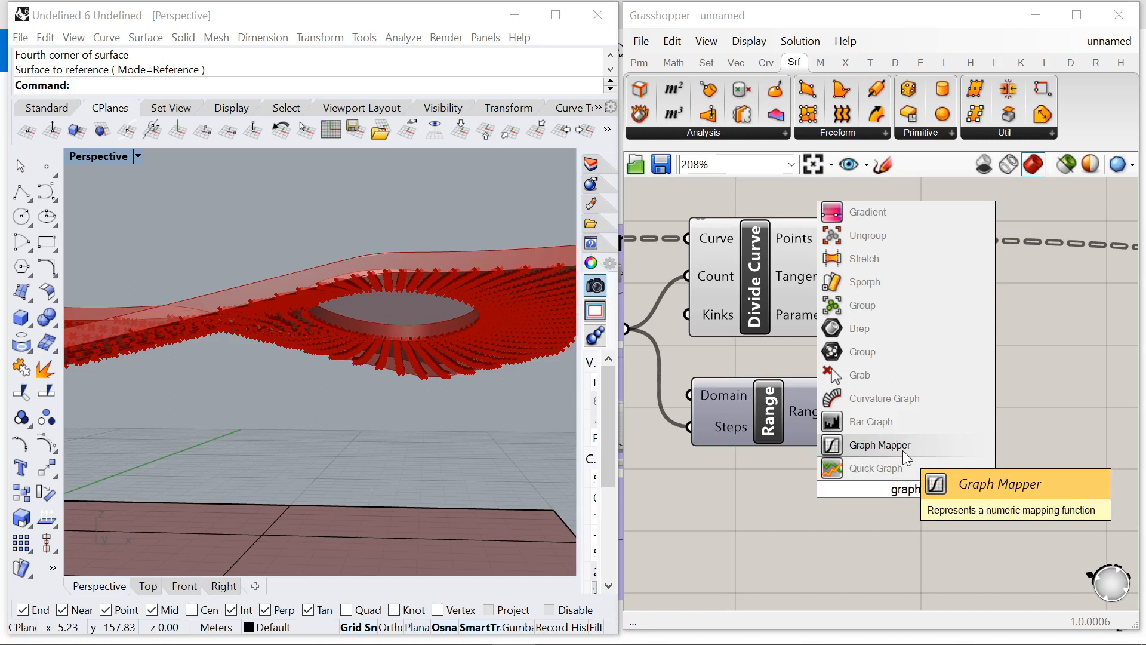
left_click(902, 450)
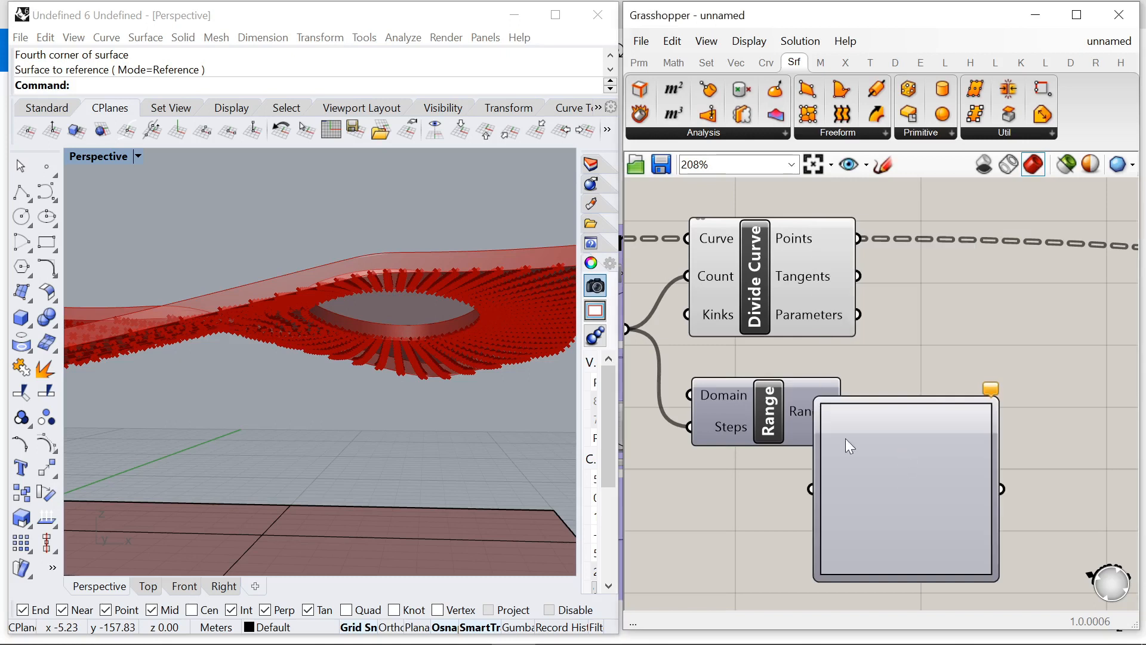
left_click_drag(908, 441, 911, 441)
scroll(904, 475, "down", 8)
scroll(903, 475, "up", 1)
left_click_drag(1063, 457, 853, 404)
left_click_drag(1017, 403, 1075, 391)
left_click(881, 444)
Step: Set the Graph Mapper's graph type to Bezier
scroll(768, 455, "up", 5)
right_click(762, 462)
mouse_move(818, 613)
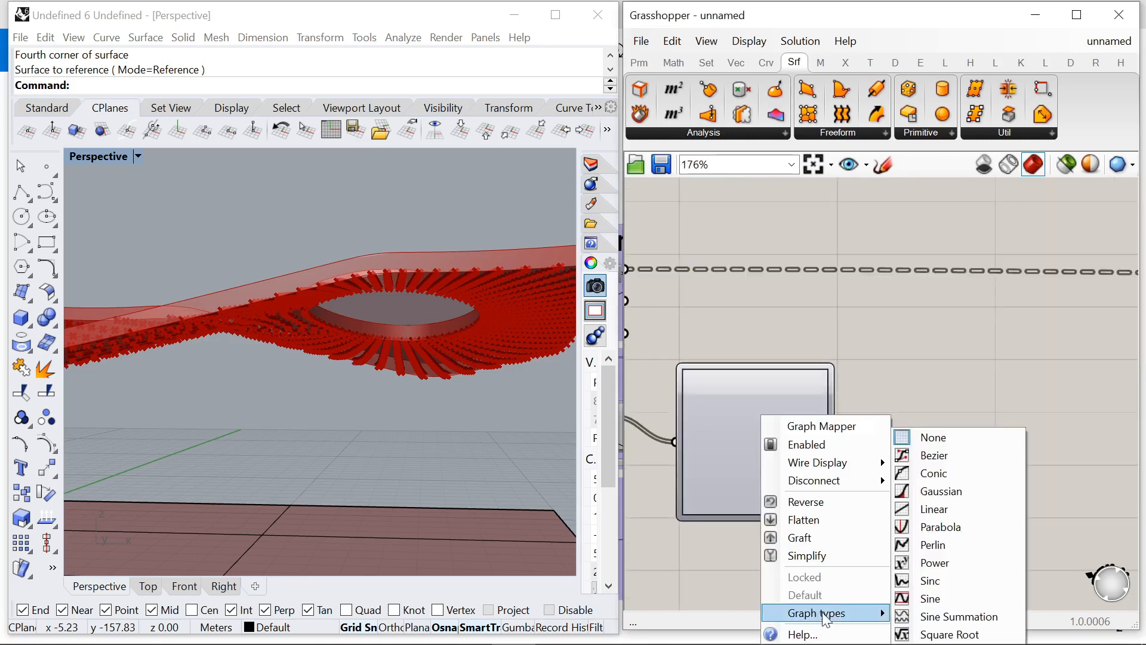
left_click(934, 453)
Step: Shape the Bezier graph into a concave curve descending from the maximum at its start to zero at its end
scroll(721, 482, "up", 3)
left_click_drag(658, 535, 658, 296)
left_click_drag(836, 358, 831, 475)
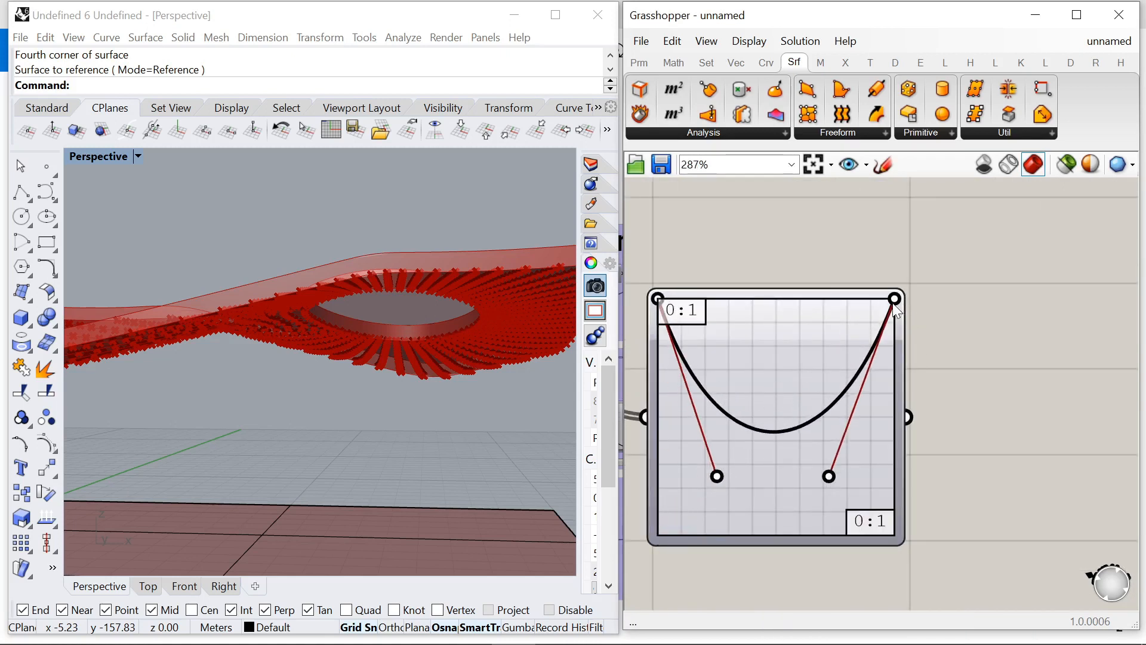
left_click_drag(894, 299, 892, 537)
left_click_drag(828, 478, 786, 536)
left_click_drag(716, 476, 667, 334)
left_click_drag(785, 537, 735, 527)
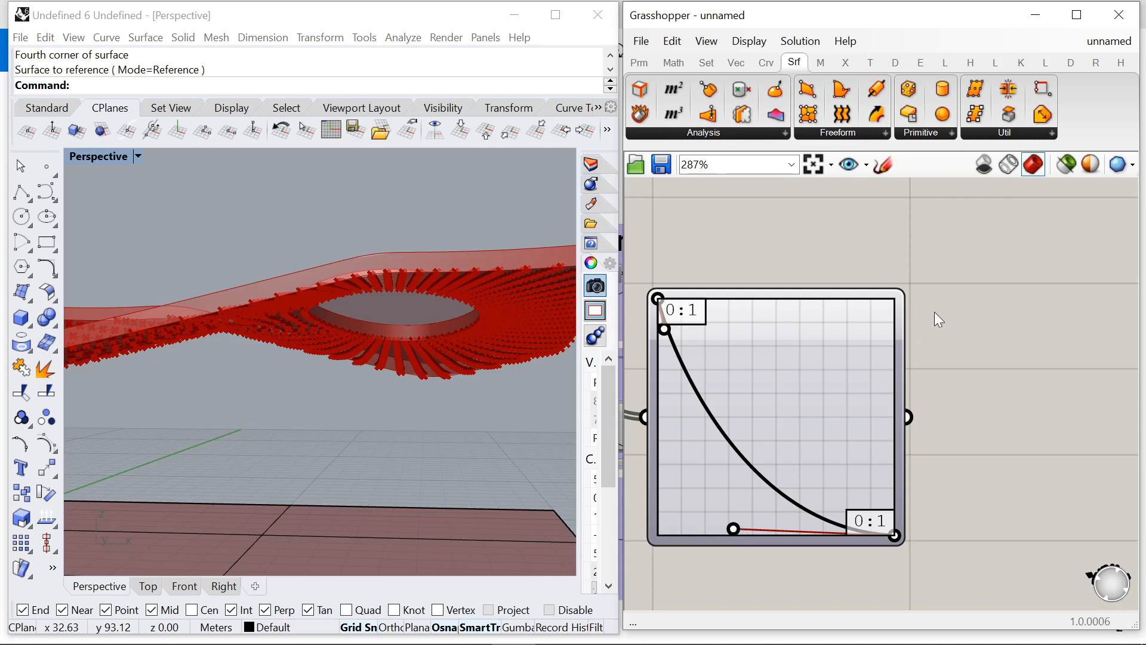
Step: Connect the Graph Mapper's output to the Negative component's Value input and adjust the spacing between the components
scroll(840, 316, "down", 5)
left_click_drag(776, 373, 1008, 333)
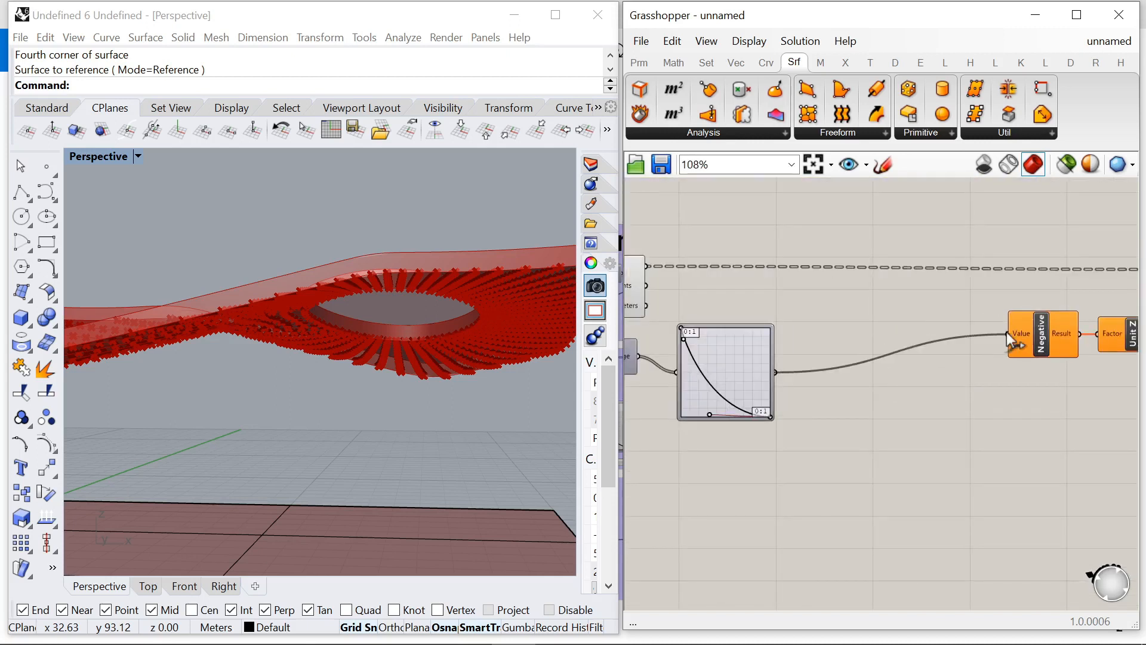
scroll(747, 291, "up", 2)
left_click_drag(777, 333, 916, 314)
scroll(851, 333, "down", 3)
scroll(886, 338, "up", 3)
double_click(858, 391)
left_click(858, 485)
right_click_drag(1005, 329, 915, 357)
left_click_drag(924, 343, 837, 336)
scroll(931, 376, "up", 2)
right_click_drag(970, 411, 869, 418)
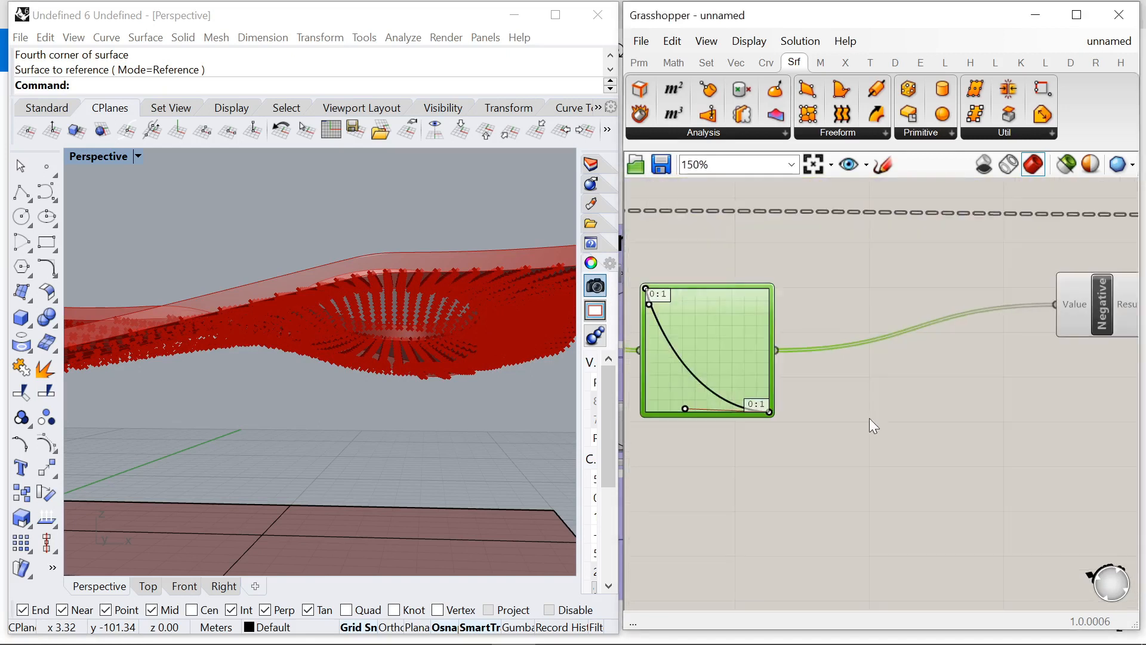
Step: Add a Multiplication component between Graph Mapper and Negative, and connect the Graph Mapper's output to its A input
double_click(869, 419)
right_click_drag(475, 352, 572, 358)
left_click(674, 62)
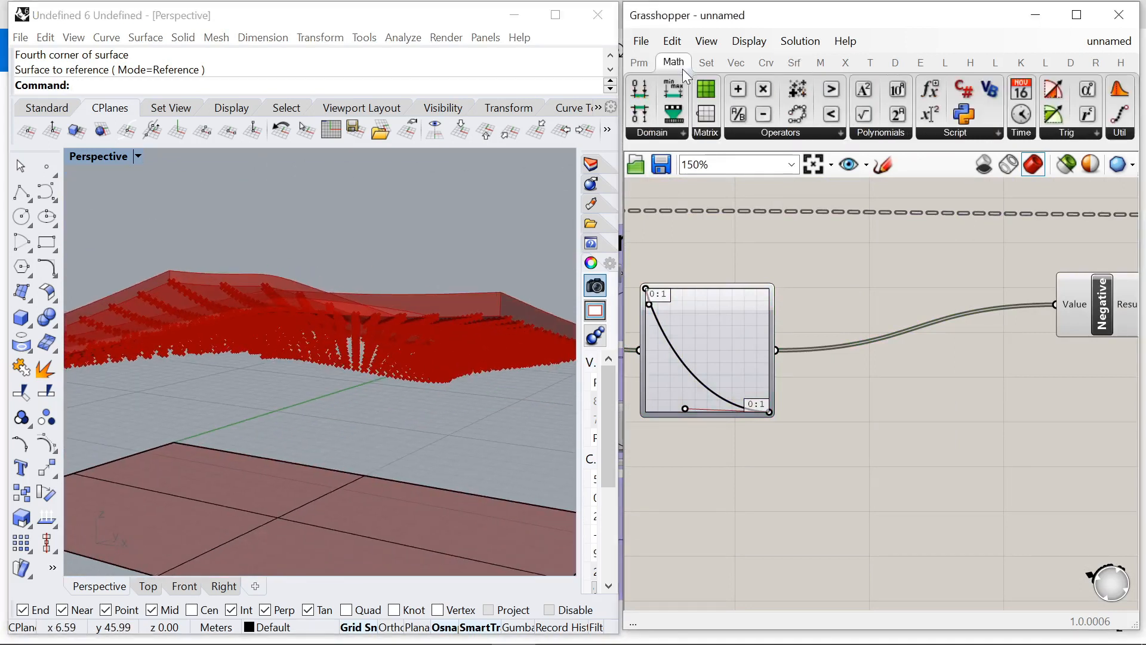
left_click_drag(763, 89, 910, 401)
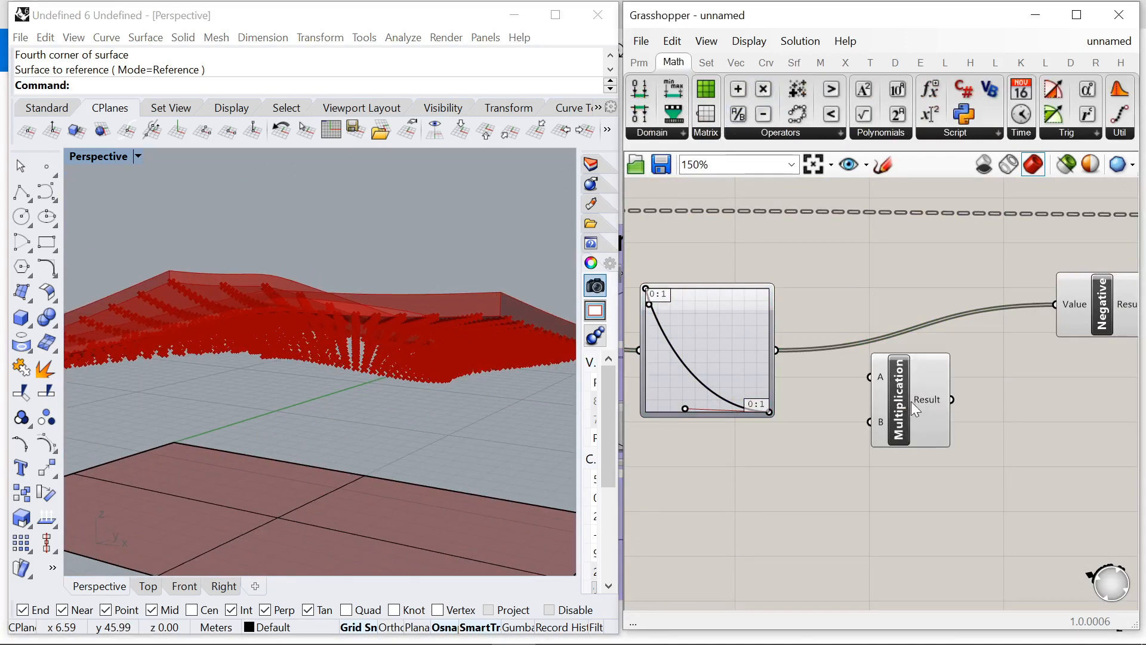
left_click_drag(775, 350, 946, 433)
right_click_drag(795, 540, 801, 411)
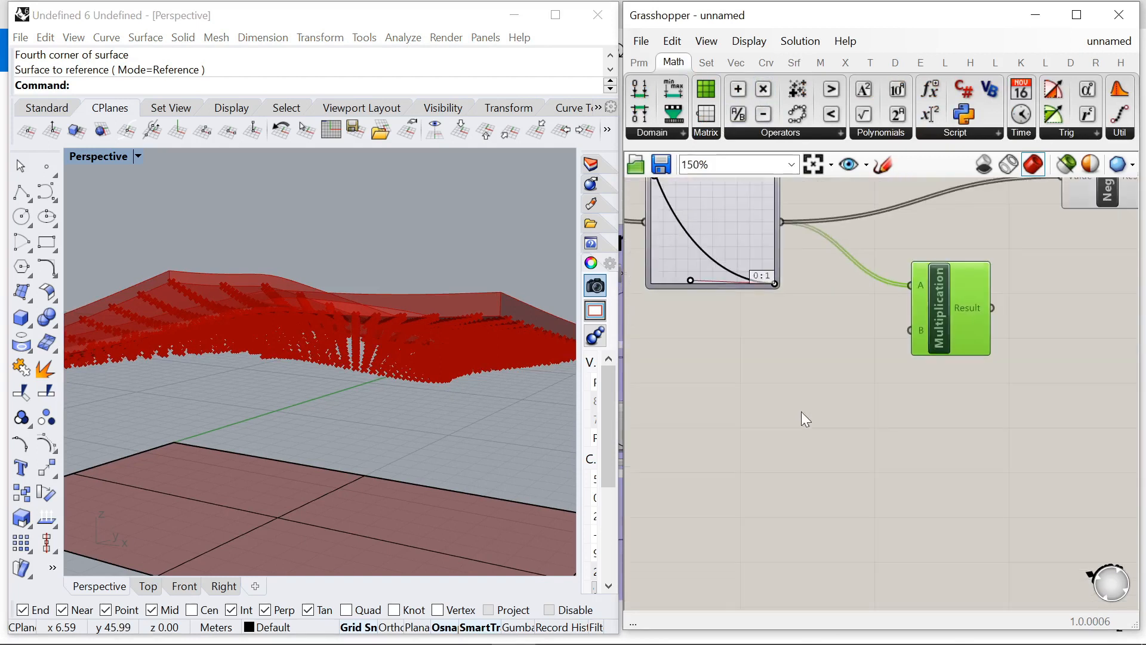
Step: Create a number slider from 0 to 10 and connect it to Multiplication's B input
double_click(801, 410)
type("0<10")
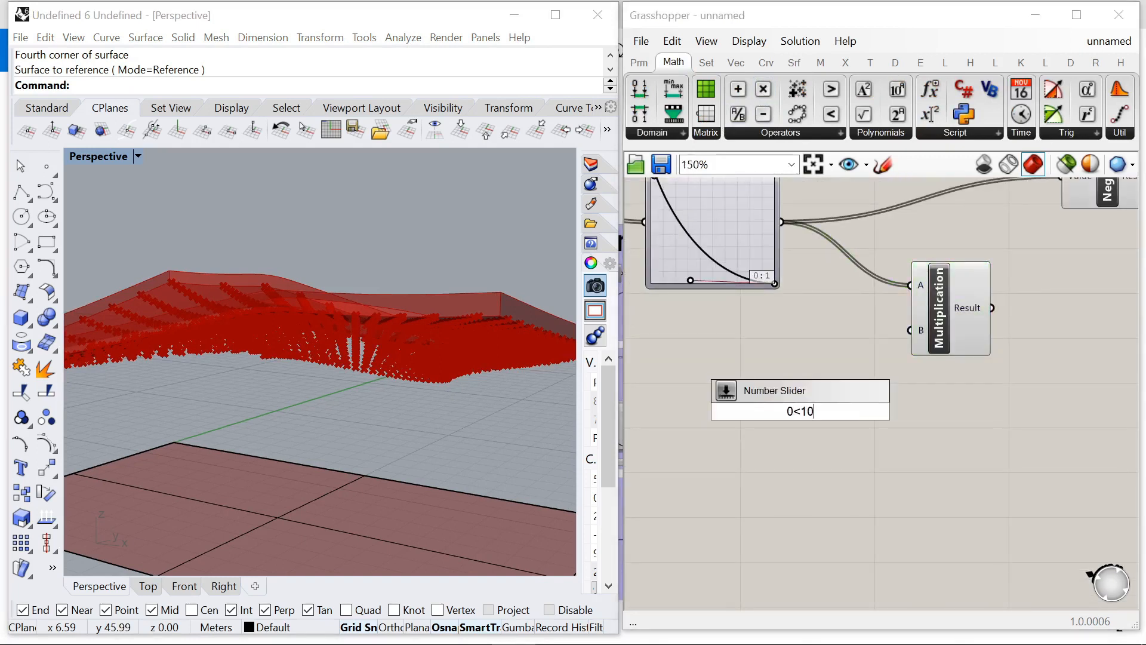
key("Return")
left_click_drag(884, 416, 915, 322)
left_click_drag(751, 413, 848, 380)
Step: Connect Multiplication's Result to Negative's Value input, replacing the direct Graph Mapper wire
scroll(847, 410, "down", 2)
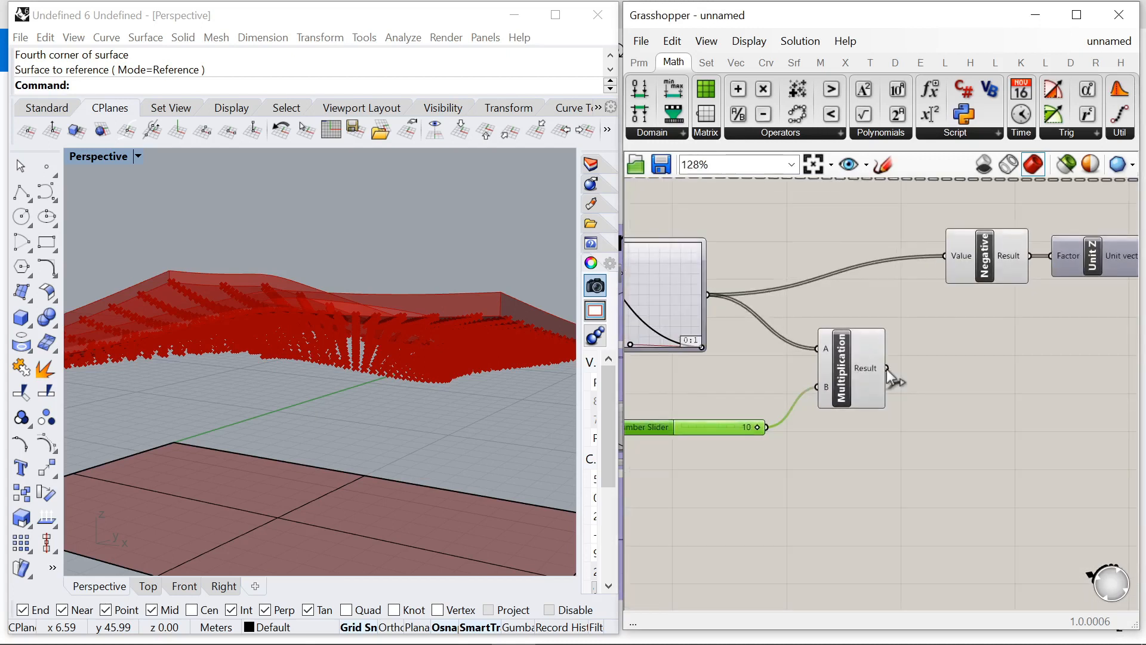
scroll(433, 333, "down", 7)
scroll(406, 375, "up", 7)
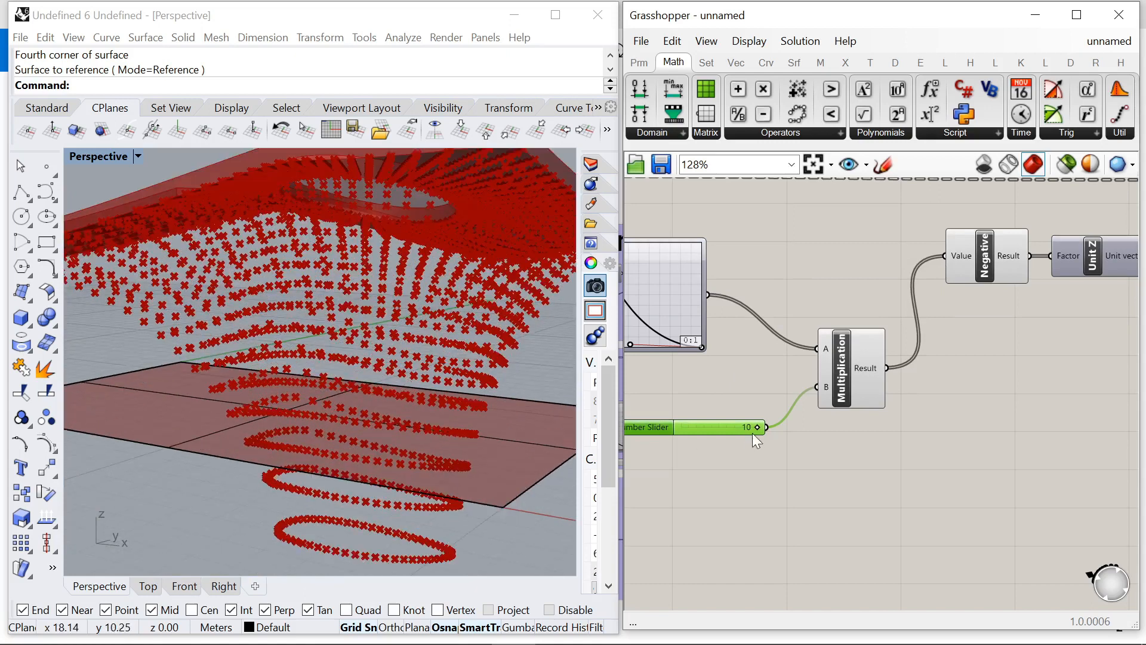
Step: Set the number slider feeding Multiplication's B input to 6
scroll(753, 433, "up", 2)
right_click_drag(777, 435, 832, 413)
left_click_drag(818, 411, 779, 408)
right_click_drag(382, 358, 272, 401)
left_click_drag(785, 401, 775, 409)
right_click_drag(371, 417, 515, 463)
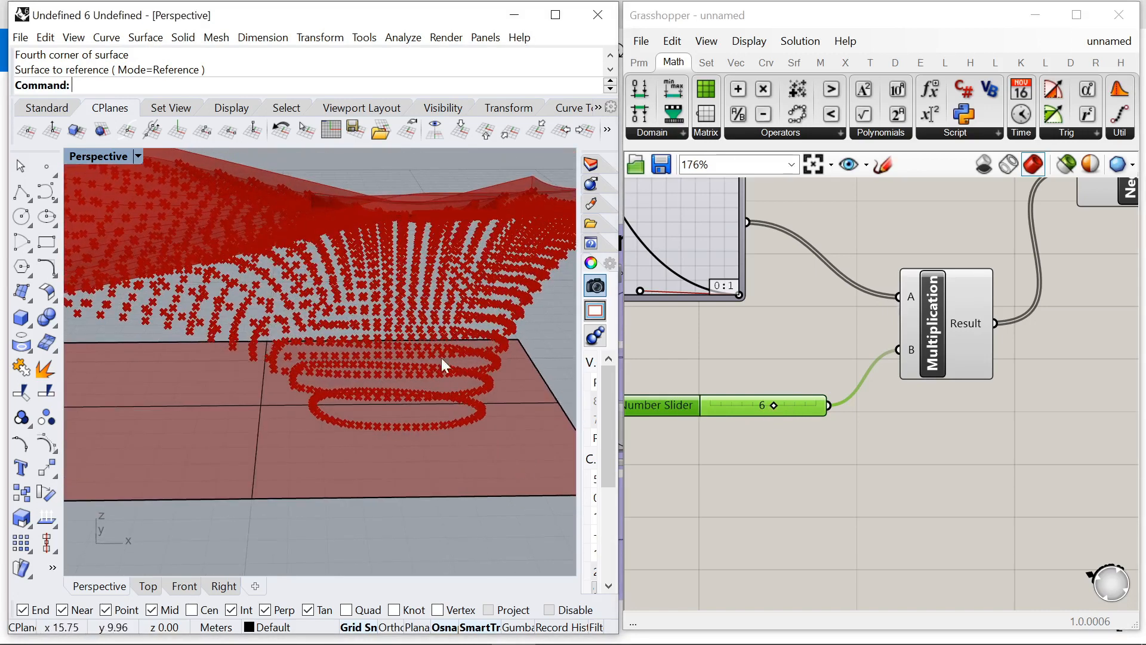
Step: Reposition the multiplier slider directly below the Graph Mapper and view the whole canopy
scroll(797, 359, "down", 9)
scroll(779, 370, "up", 5)
left_click_drag(748, 370, 731, 343)
scroll(392, 363, "down", 5)
right_click_drag(392, 363, 342, 360)
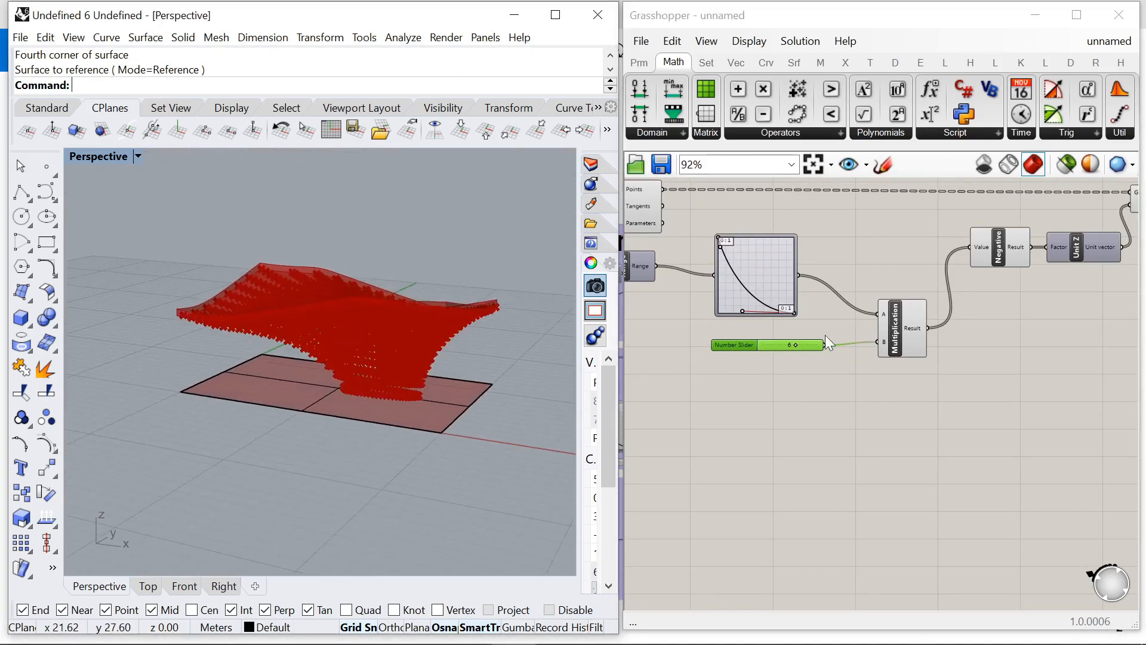
Step: Add an Interpolate component after Move and connect Move's Geometry output to its Vertices input
scroll(826, 334, "down", 9)
scroll(931, 311, "up", 11)
left_click(844, 316)
left_click(937, 308)
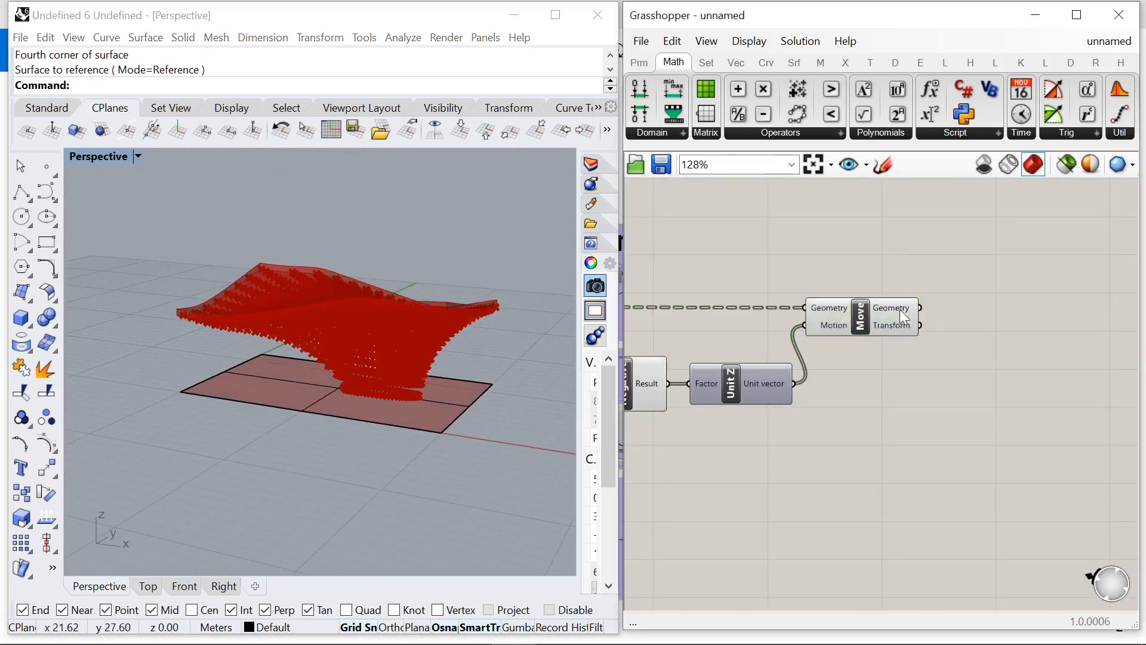
scroll(900, 309, "up", 2)
scroll(878, 311, "down", 4)
double_click(995, 362)
type("interpolate")
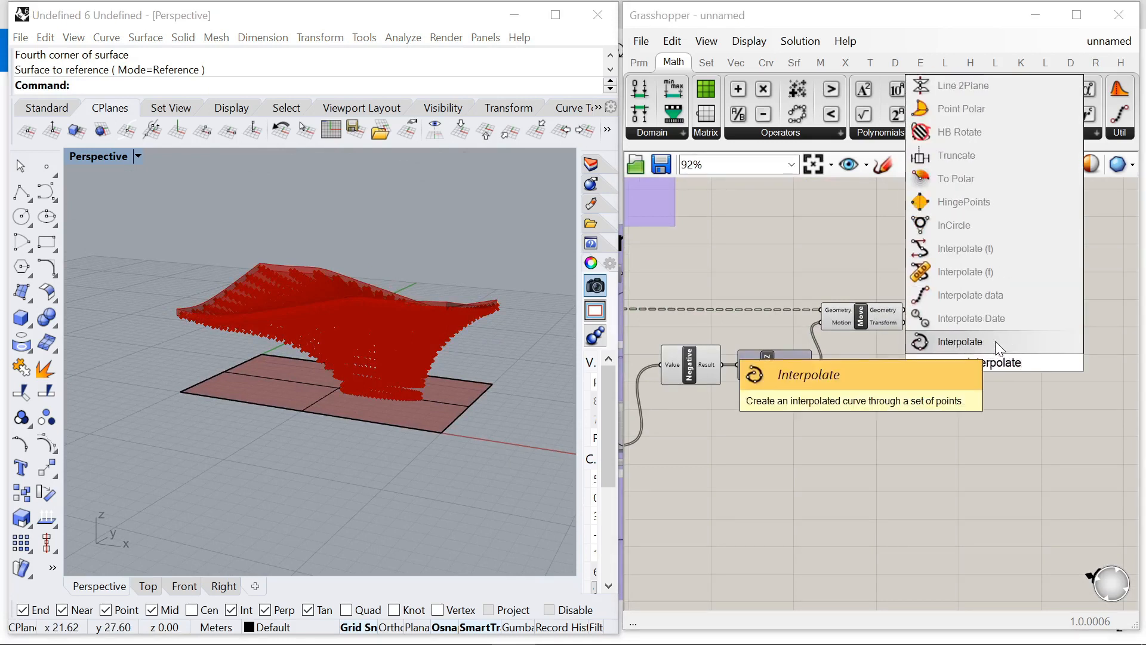
left_click(961, 341)
left_click_drag(905, 310, 956, 346)
scroll(374, 392, "up", 5)
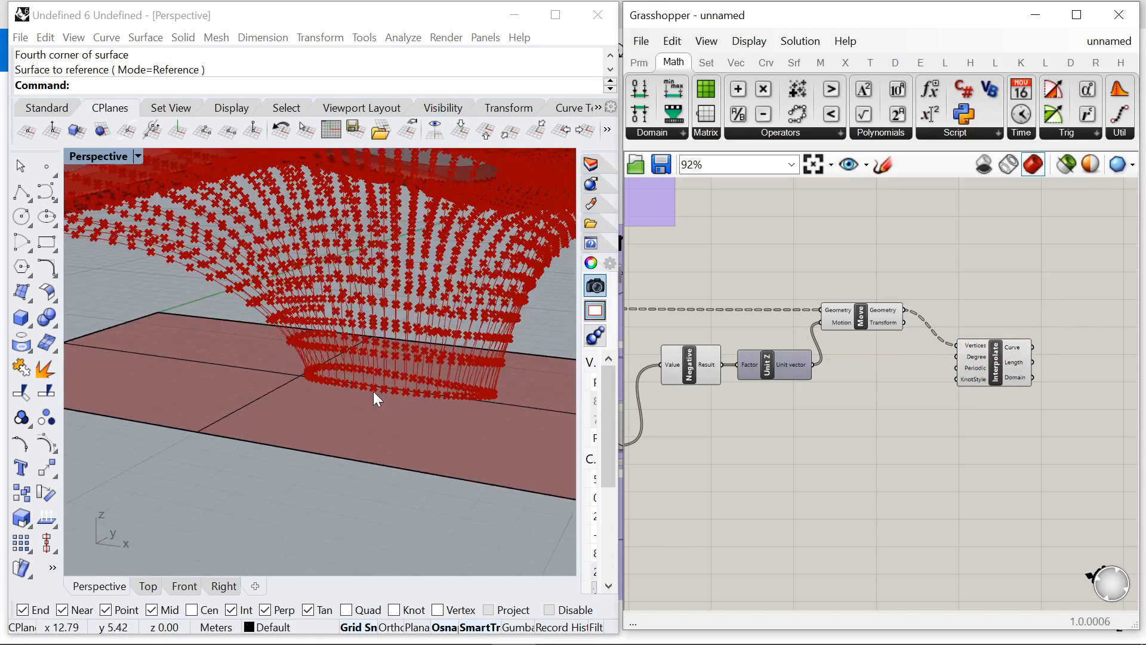
Step: Turn off the preview of the components from Divide Curve through Move so only the interpolated curves display
scroll(919, 374, "down", 6)
scroll(918, 353, "down", 1)
left_click_drag(889, 394, 754, 345)
right_click(889, 295)
left_click(922, 319)
scroll(397, 349, "down", 5)
right_click_drag(397, 351, 447, 341)
Step: Adjust the Bezier graph's two control handles to make the column profile curve more steeply inward
scroll(846, 349, "up", 8)
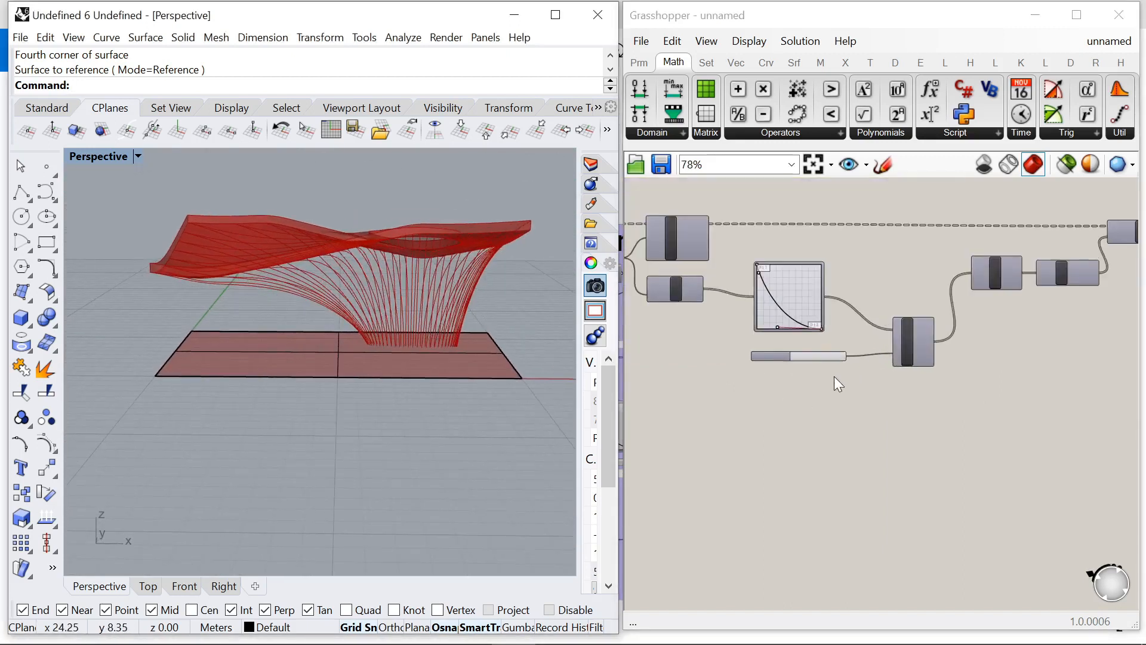
left_click_drag(732, 324, 757, 308)
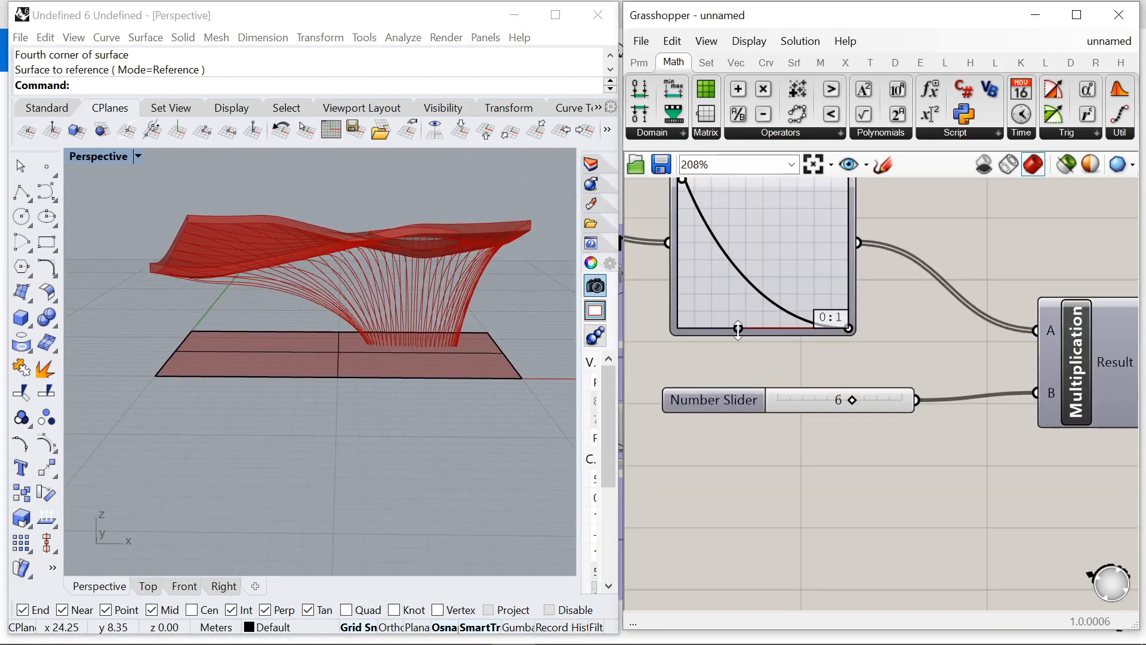
mouse_move(703, 332)
left_mouse_down()
mouse_move(661, 338)
mouse_move(710, 338)
left_mouse_up()
scroll(714, 244, "up", 1)
left_click_drag(714, 243, 709, 299)
mouse_move(381, 321)
right_mouse_down()
mouse_move(358, 287)
mouse_move(312, 320)
mouse_move(307, 312)
mouse_move(384, 310)
mouse_move(381, 322)
right_mouse_up()
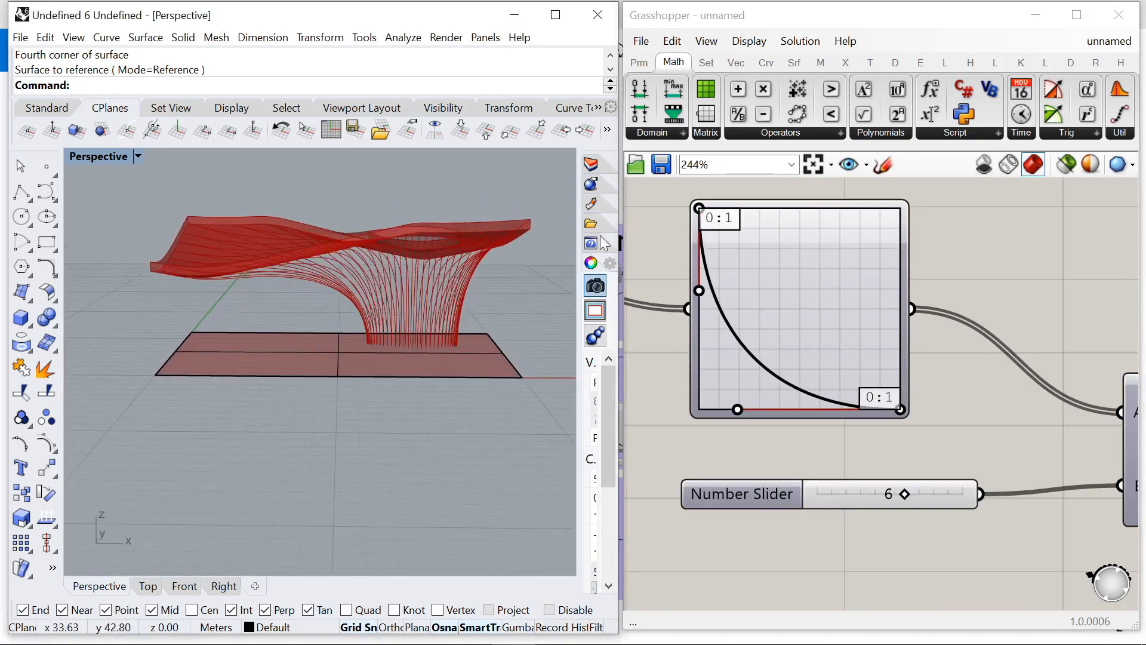
left_click_drag(738, 410, 763, 414)
right_click_drag(418, 286, 430, 370)
Step: Shift the Interpolate component slightly upward and farther from Move
scroll(810, 309, "down", 4)
scroll(811, 310, "down", 5)
scroll(995, 292, "up", 6)
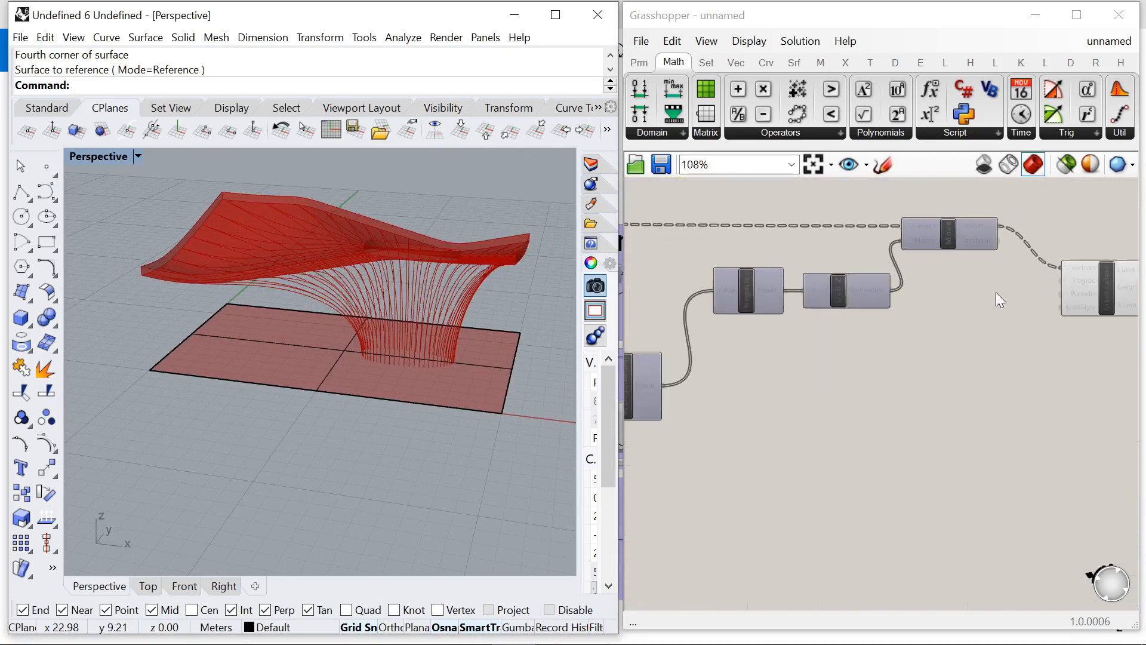
scroll(995, 292, "down", 5)
scroll(1038, 294, "up", 5)
left_click_drag(941, 296, 973, 270)
left_click(989, 308)
Step: Add a Pipe component beyond the Interpolate component
scroll(990, 289, "down", 3)
scroll(979, 288, "down", 4)
scroll(723, 271, "up", 4)
scroll(801, 292, "down", 4)
scroll(1022, 298, "up", 8)
scroll(922, 291, "down", 7)
scroll(992, 278, "up", 5)
double_click(992, 278)
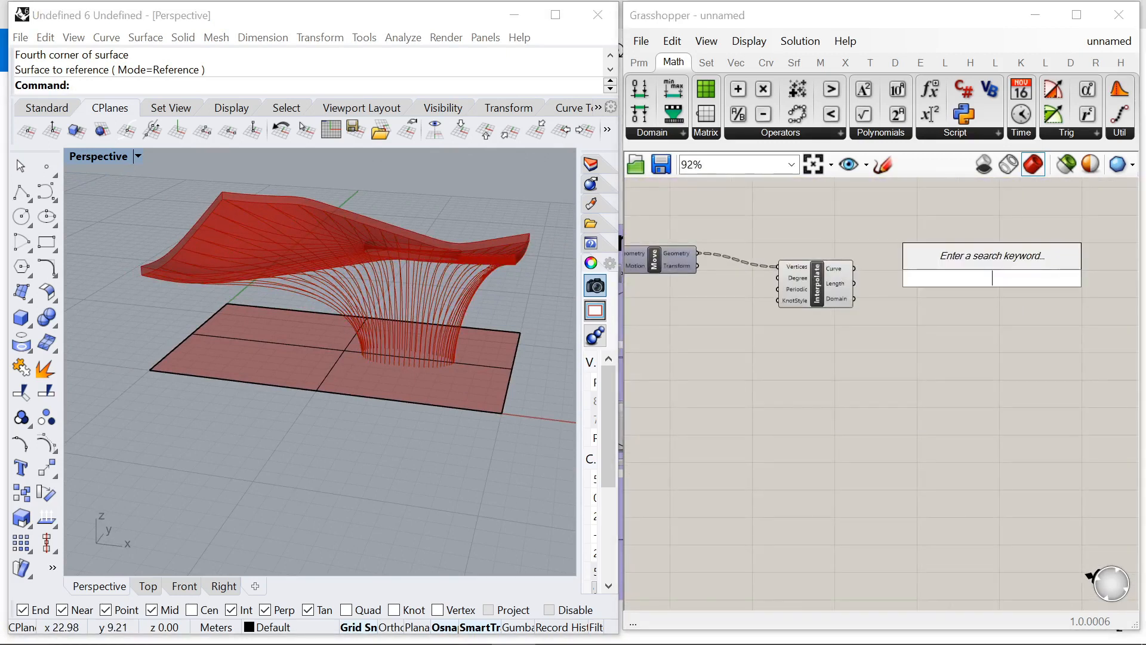
type("pipe")
left_click(962, 256)
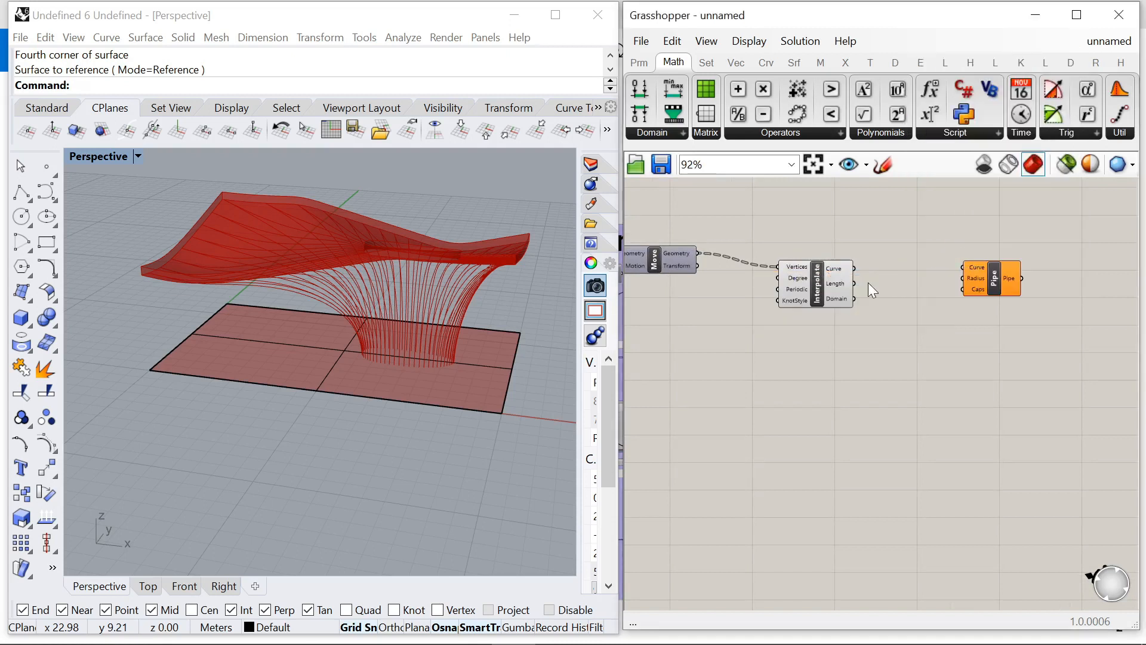
Step: Connect Interpolate's Curve output to Pipe's Curve input and reposition the Pipe component
scroll(868, 282, "up", 5)
left_click(1063, 282)
double_click(885, 343)
left_click_drag(829, 263, 965, 260)
left_click_drag(1005, 296, 1025, 339)
Step: Create a panel containing 0.1, connect it to Pipe's Radius input and place it beside the Pipe component
double_click(946, 408)
type("\"")
type("0.")
type("1")
key("Return")
scroll(941, 411, "up", 3)
left_click_drag(980, 410, 1014, 272)
left_click_drag(937, 399, 929, 269)
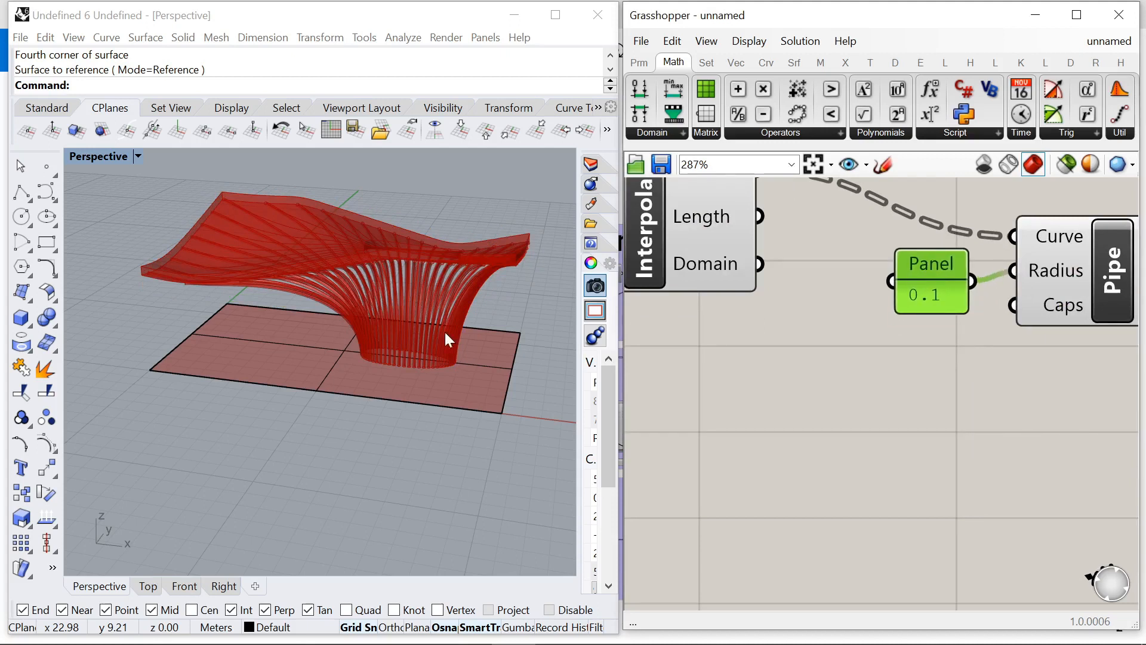
Step: Turn off the preview of the Move and Interpolate components, keeping the pipes displayed
scroll(395, 364, "up", 5)
scroll(358, 390, "down", 8)
mouse_move(420, 365)
right_mouse_down()
mouse_move(399, 349)
mouse_move(436, 367)
right_mouse_up()
scroll(951, 342, "down", 6)
left_click(976, 300, "shift")
left_click(1005, 330)
scroll(943, 363, "down", 4)
left_click_drag(945, 362, 873, 298)
right_click(939, 245)
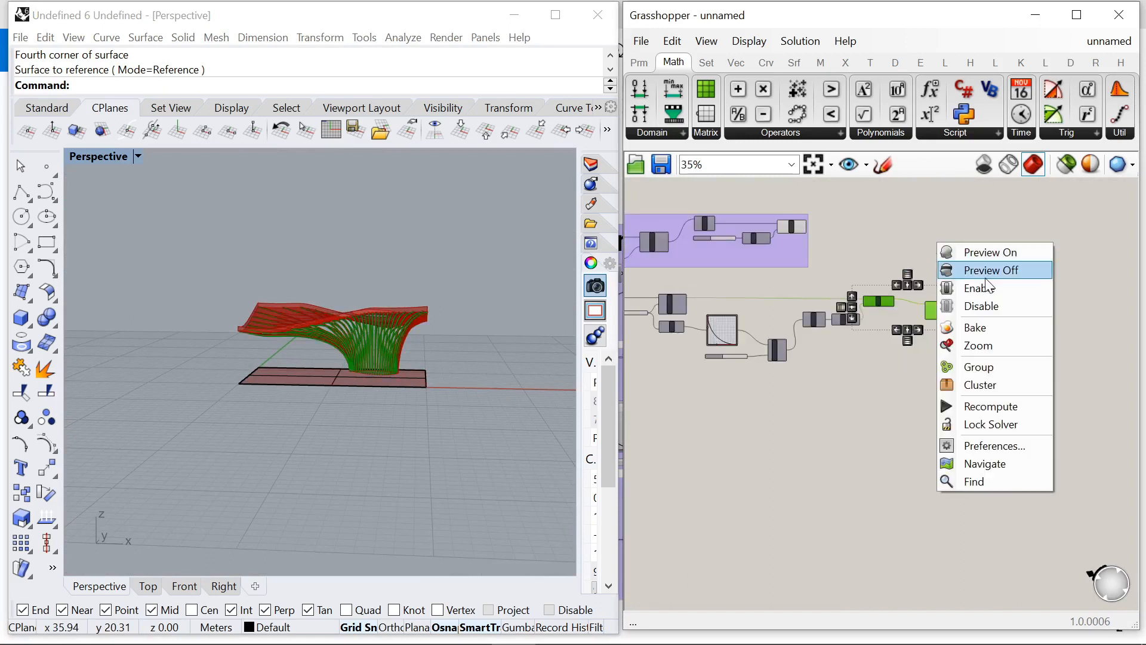
left_click(987, 277)
left_click(1017, 273)
Step: Group all the column components, from the division count slider through Pipe
scroll(1014, 283, "down", 4)
scroll(856, 289, "up", 4)
scroll(850, 290, "down", 3)
scroll(847, 292, "up", 4)
scroll(803, 289, "down", 3)
left_click_drag(801, 288, 1108, 361)
right_click(1031, 328)
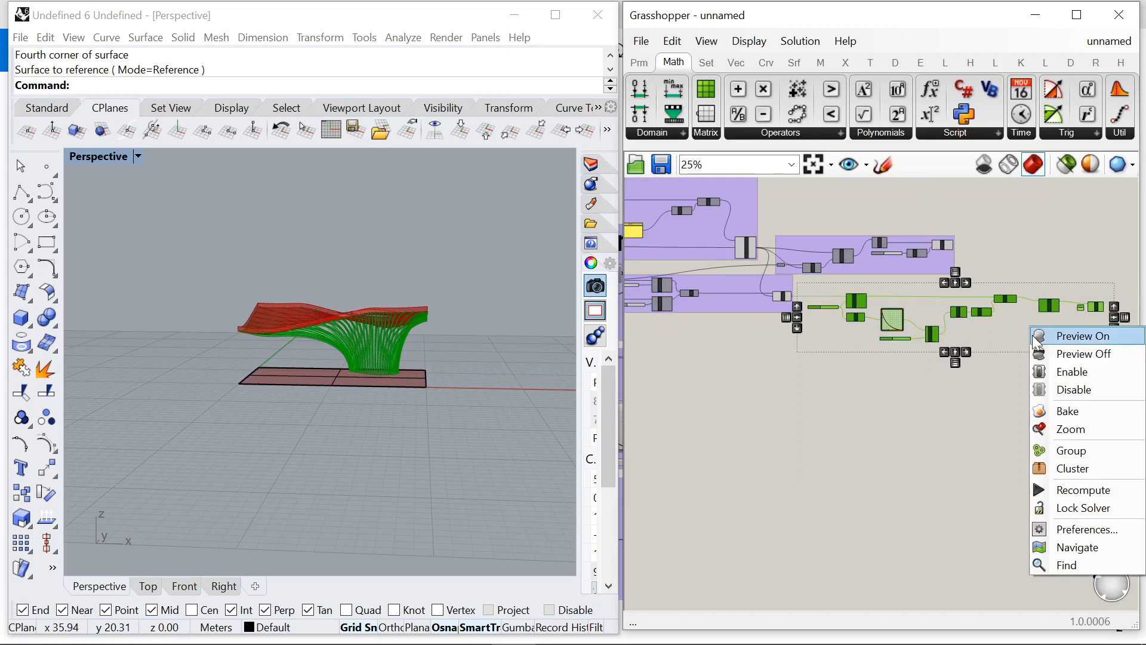
left_click(1084, 452)
scroll(846, 351, "up", 3)
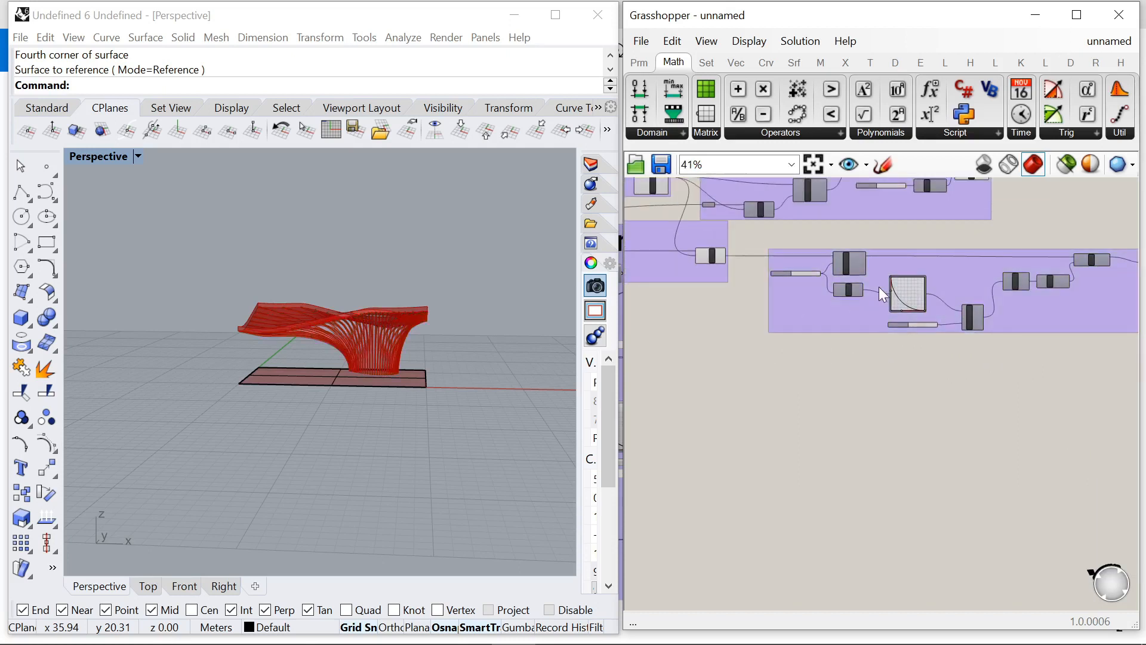
scroll(881, 280, "up", 5)
scroll(710, 250, "down", 2)
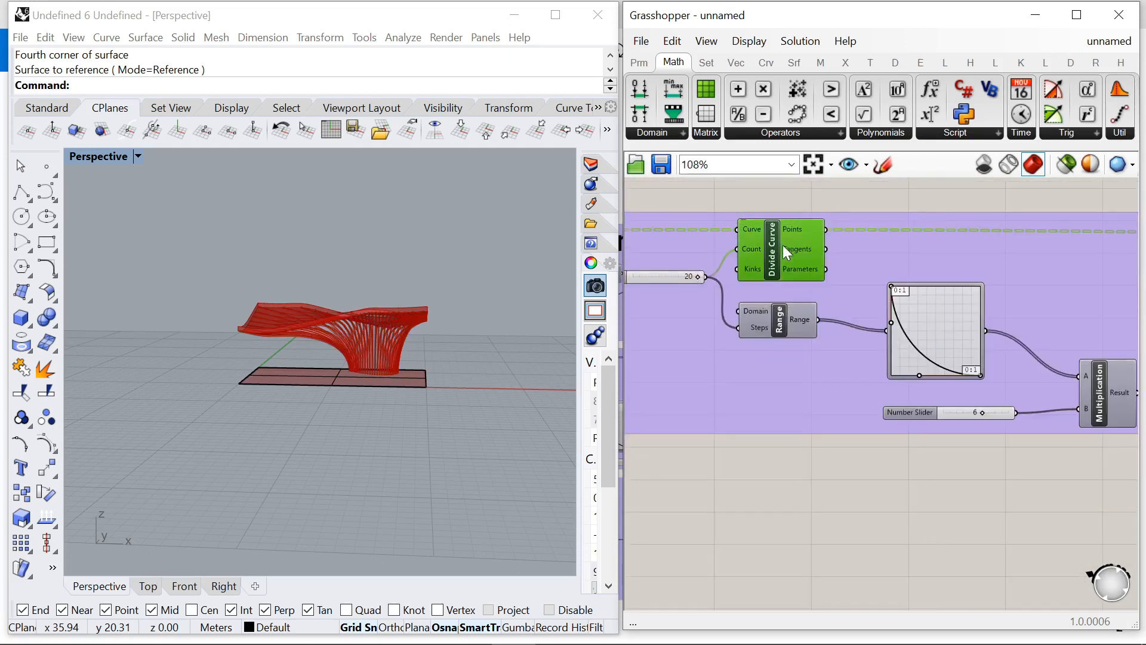
scroll(782, 245, "down", 3)
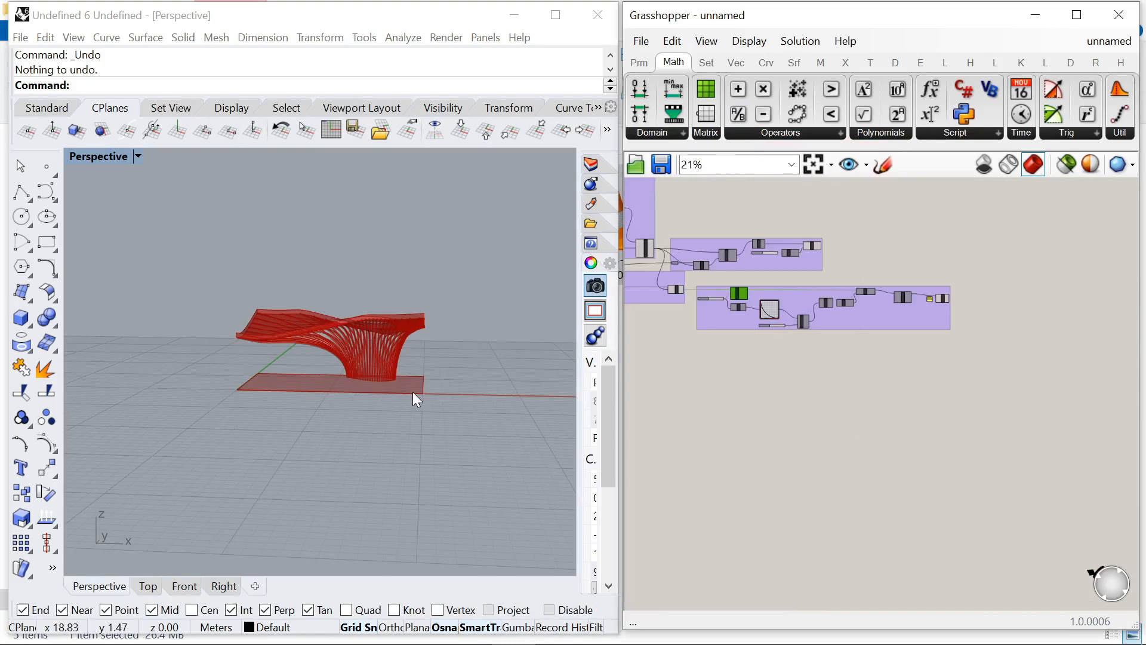
Step: Examine the canopy model and the column's Move, Interpolate and Pipe components
scroll(413, 392, "down", 2)
scroll(787, 365, "up", 1)
scroll(830, 342, "down", 1)
scroll(717, 247, "up", 2)
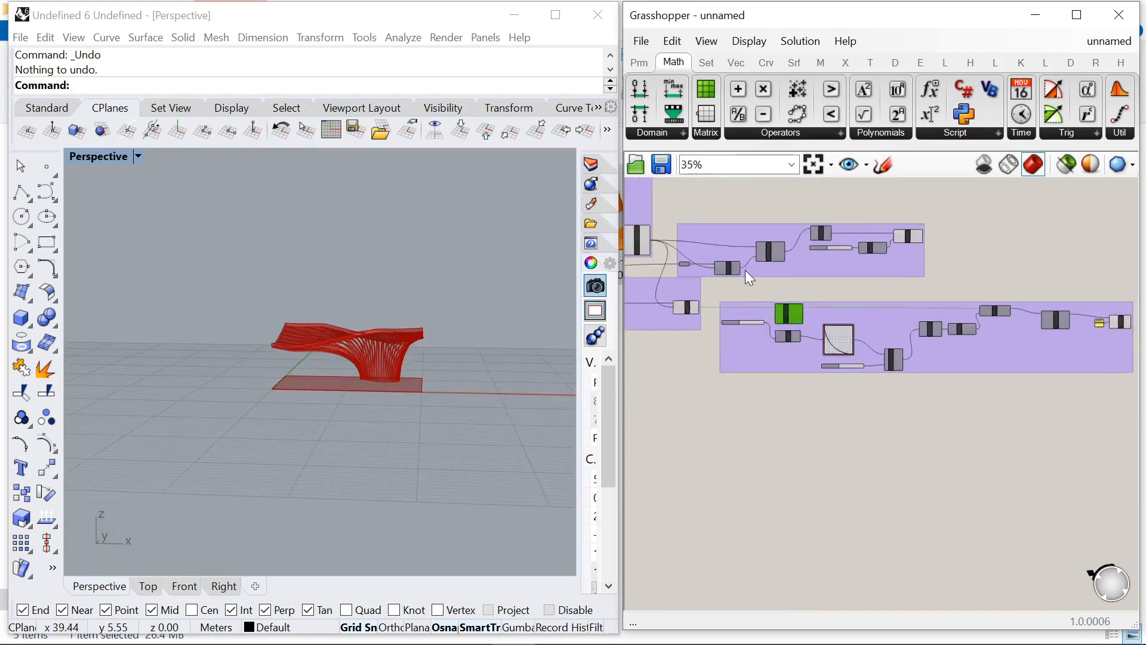
scroll(439, 418, "up", 3)
scroll(853, 359, "down", 2)
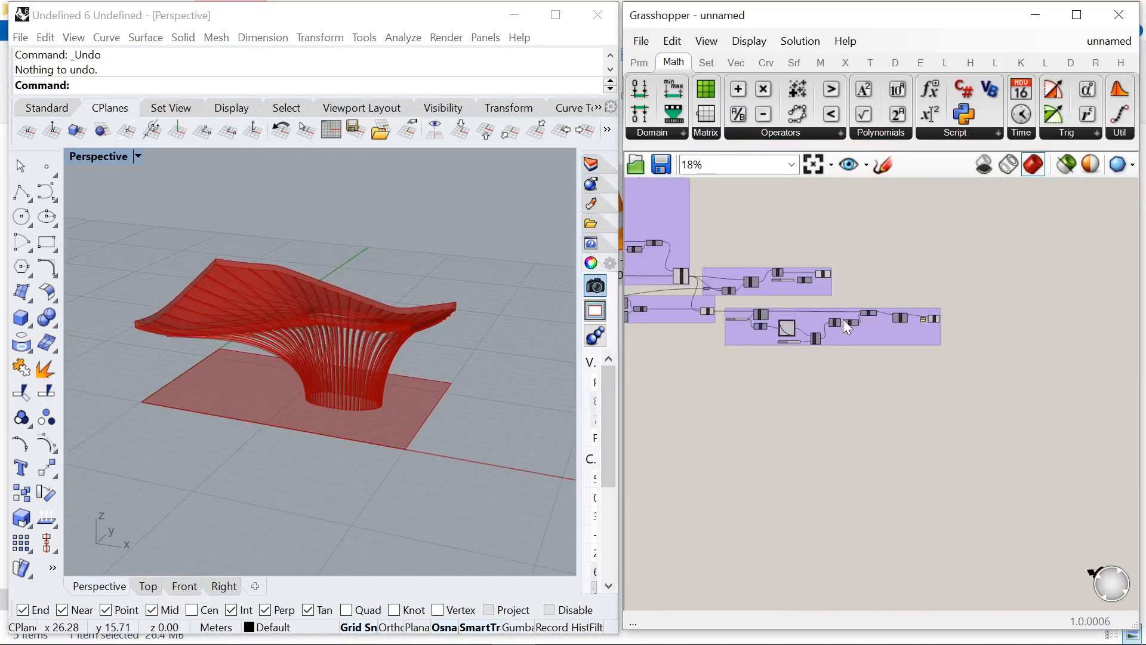
scroll(843, 321, "up", 4)
left_click_drag(859, 262, 1047, 363)
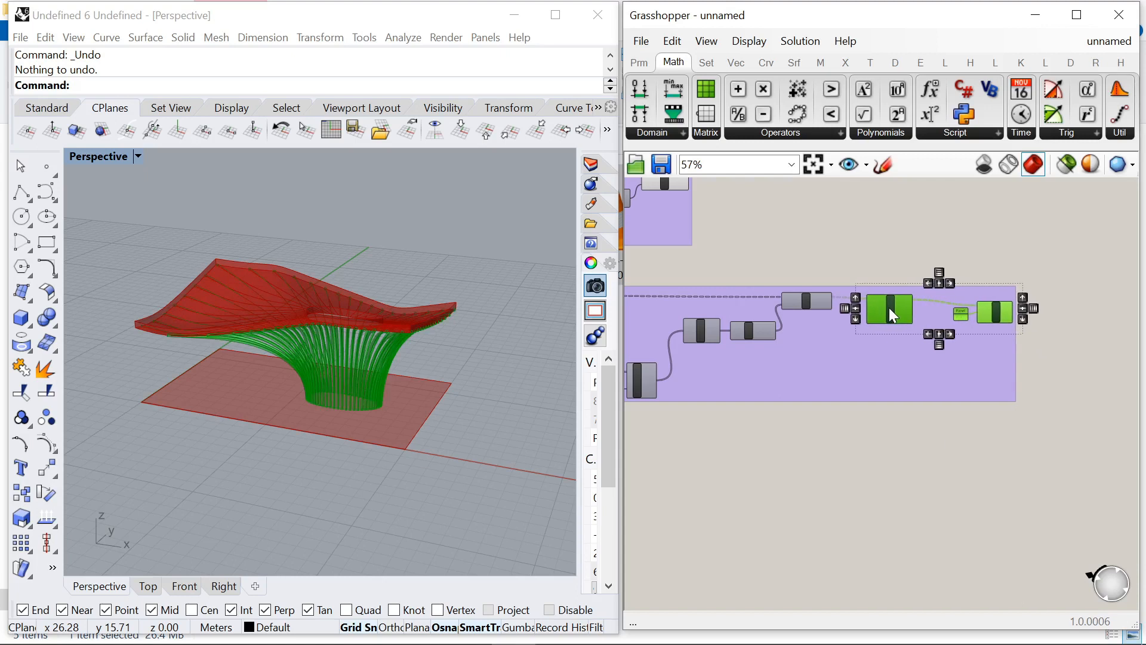
left_click(937, 314)
scroll(951, 314, "up", 3)
left_click(833, 296)
left_click(799, 414)
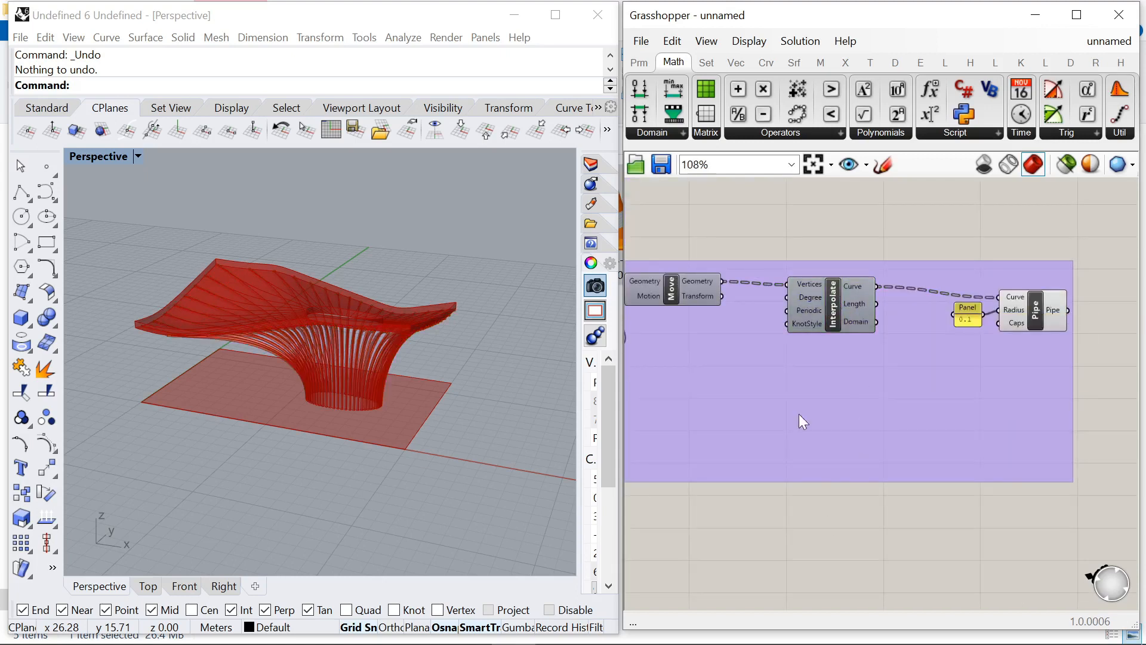
scroll(855, 481, "down", 3)
scroll(660, 257, "up", 4)
Step: Turn the Move component's preview on to check its geometry, and switch it back off
left_click(660, 257)
right_click(692, 201)
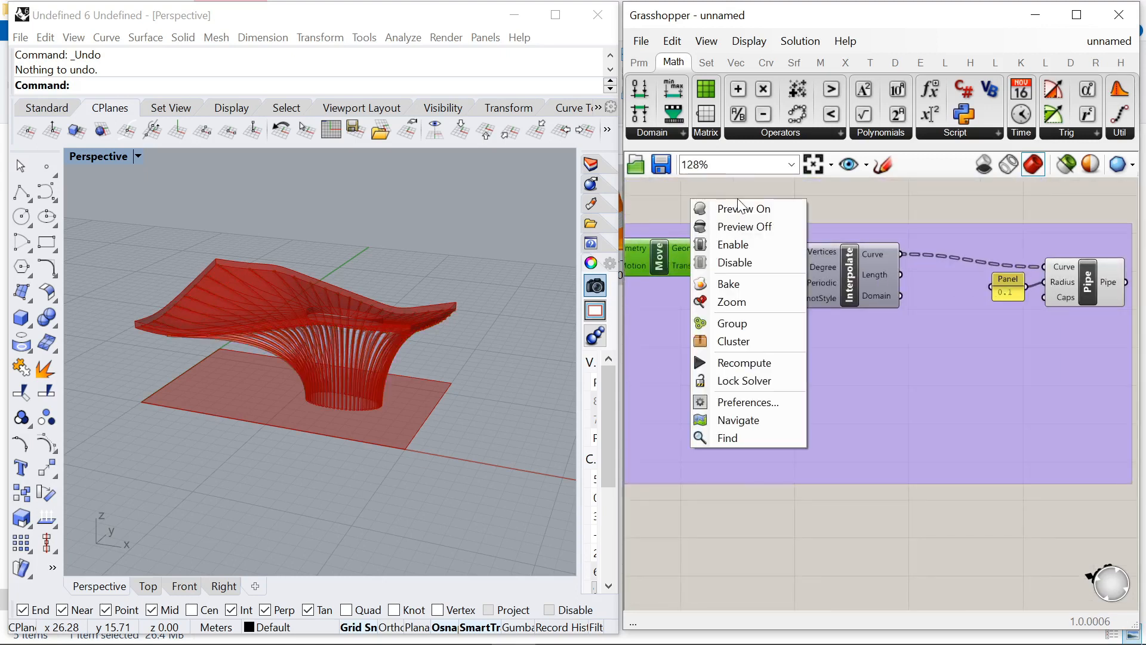
left_click(740, 208)
right_click(707, 195)
left_click(768, 220)
Step: Add a List Item component below the column group and connect Move's Geometry output to its List input
scroll(782, 248, "down", 2)
scroll(806, 453, "up", 3)
double_click(782, 474)
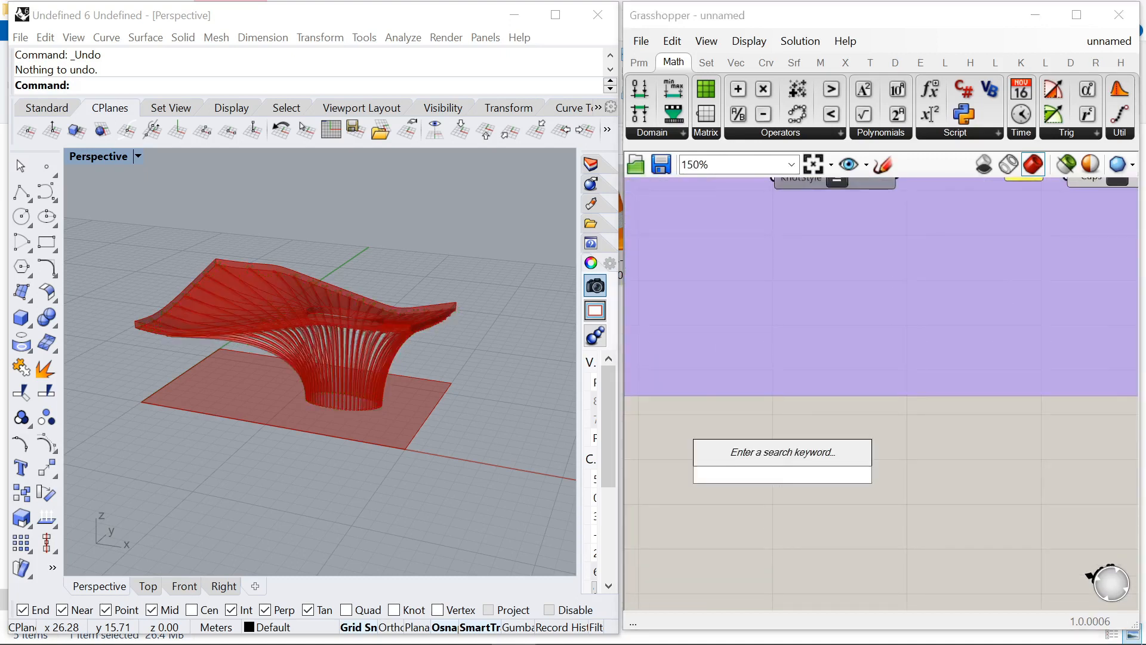
type("list item")
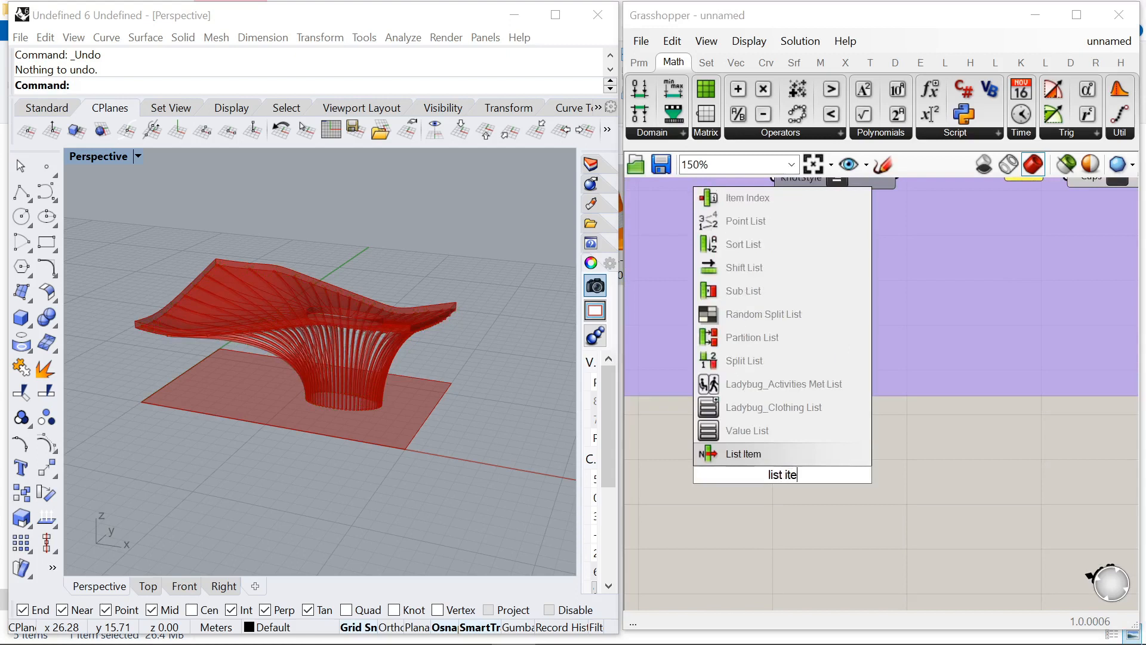
left_click(761, 453)
scroll(765, 462, "down", 2)
left_click_drag(769, 266, 806, 512)
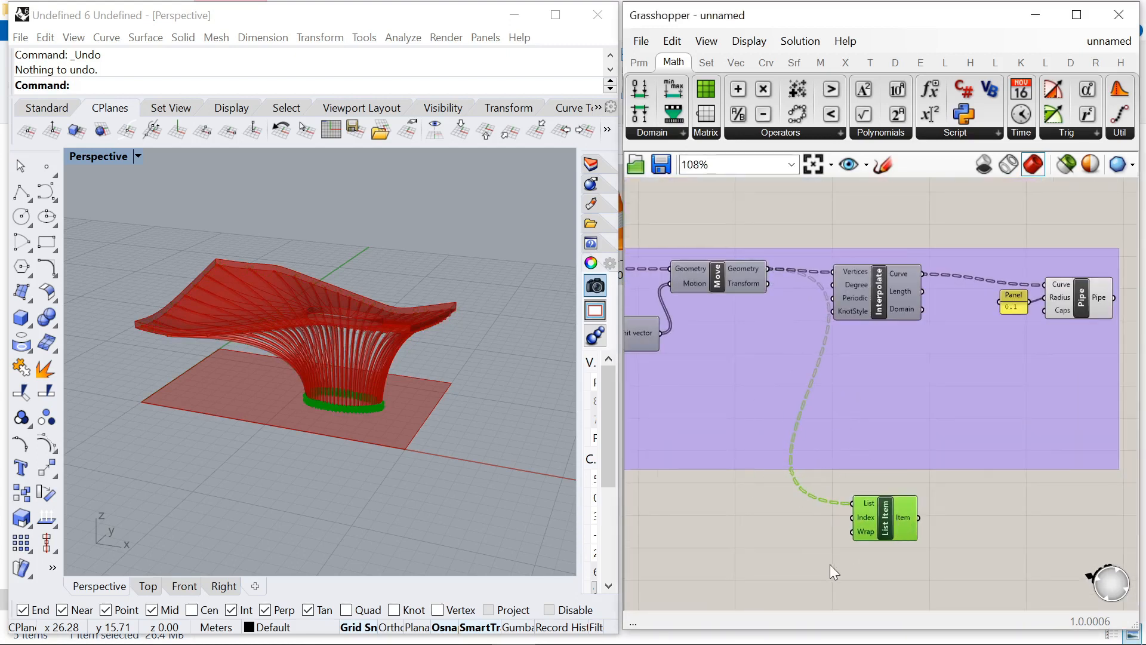
left_click(830, 564)
scroll(843, 319, "down", 1)
left_click(847, 301)
left_click_drag(883, 229, 984, 300)
left_click(1014, 375)
scroll(829, 463, "up", 3)
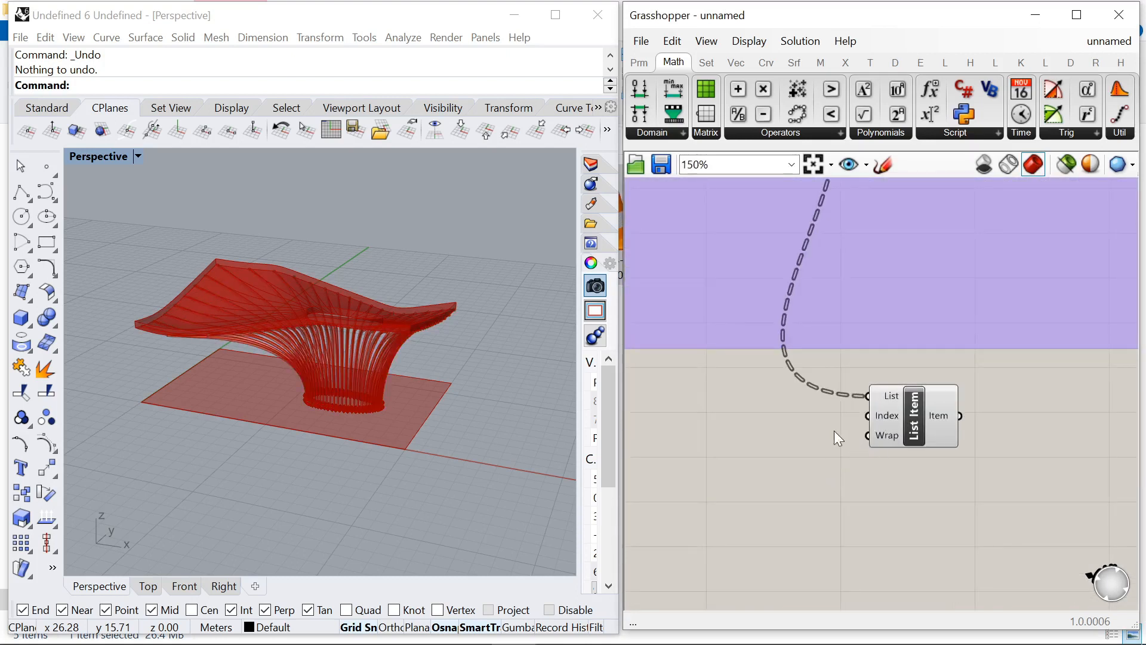
Step: Add an Interpolate component beside List Item and connect List Item's output to its Vertices input
scroll(833, 441, "down", 1)
double_click(950, 468)
type("inter")
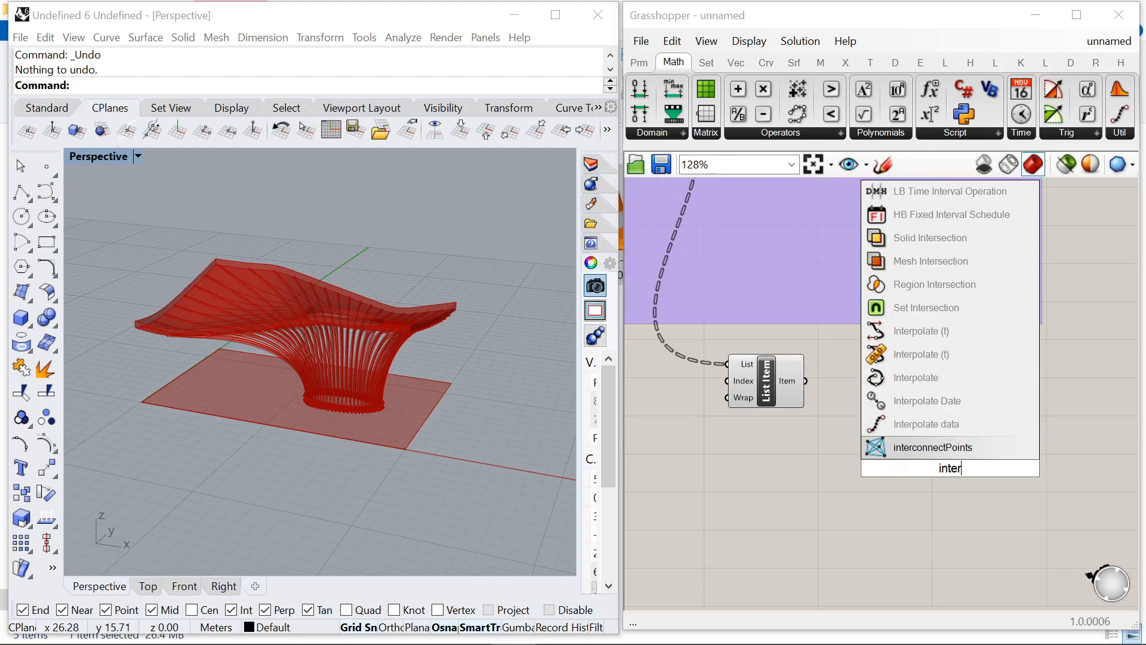
left_click(927, 380)
left_click_drag(805, 382, 894, 425)
left_click(811, 405)
Step: Flatten List Item's Item output
scroll(806, 412, "up", 2)
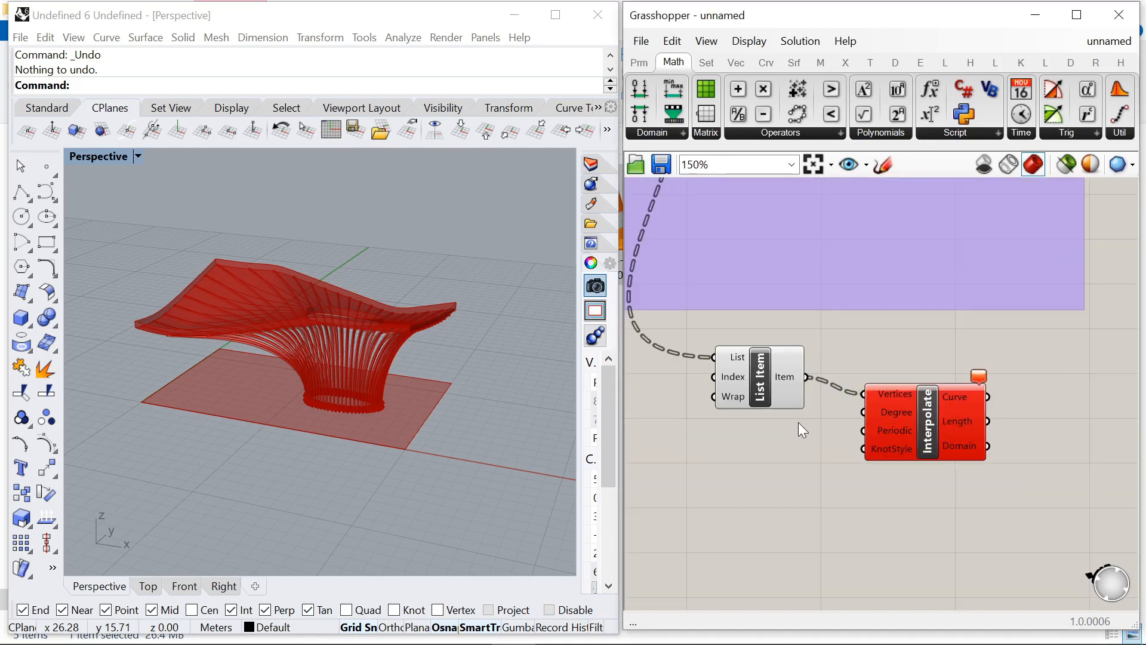
right_click(777, 381)
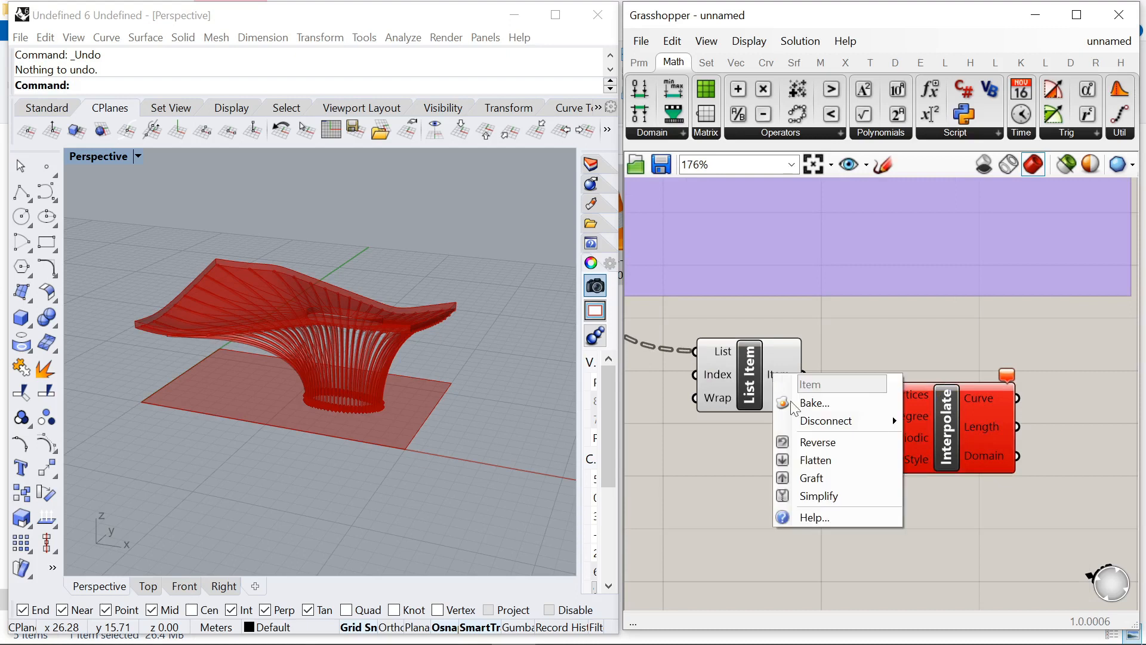
left_click(832, 463)
Step: Add a Boolean Toggle below List Item and connect it to the new Interpolate's Periodic input
double_click(799, 477)
type("boole")
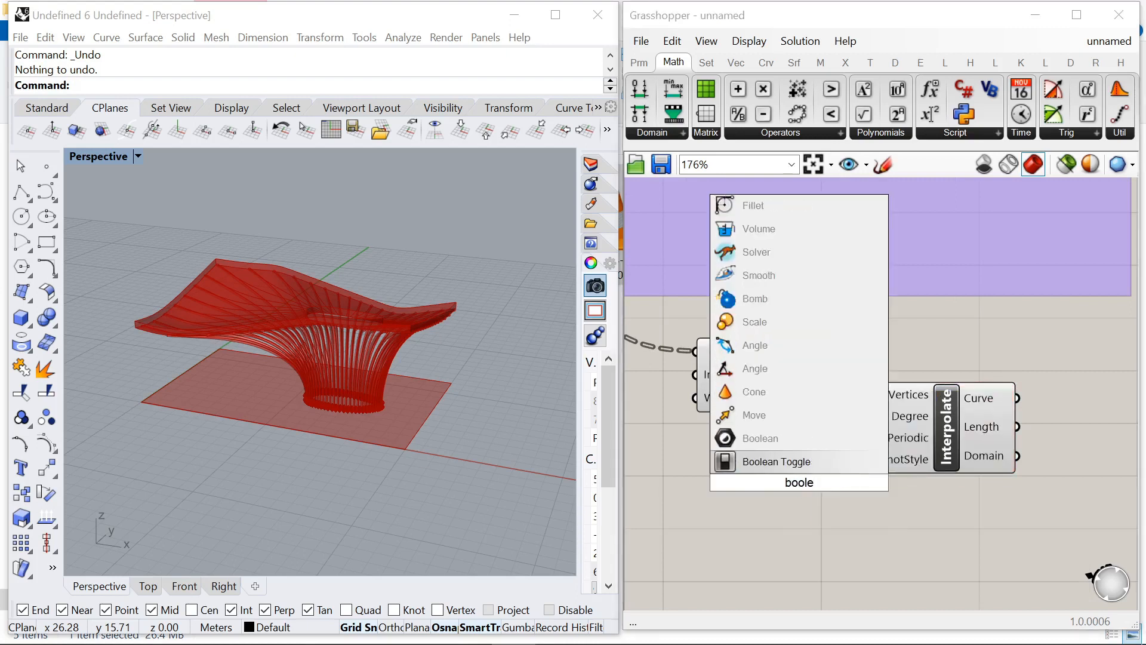
left_click(794, 463)
left_click_drag(772, 481, 711, 438)
left_click_drag(819, 437, 875, 437)
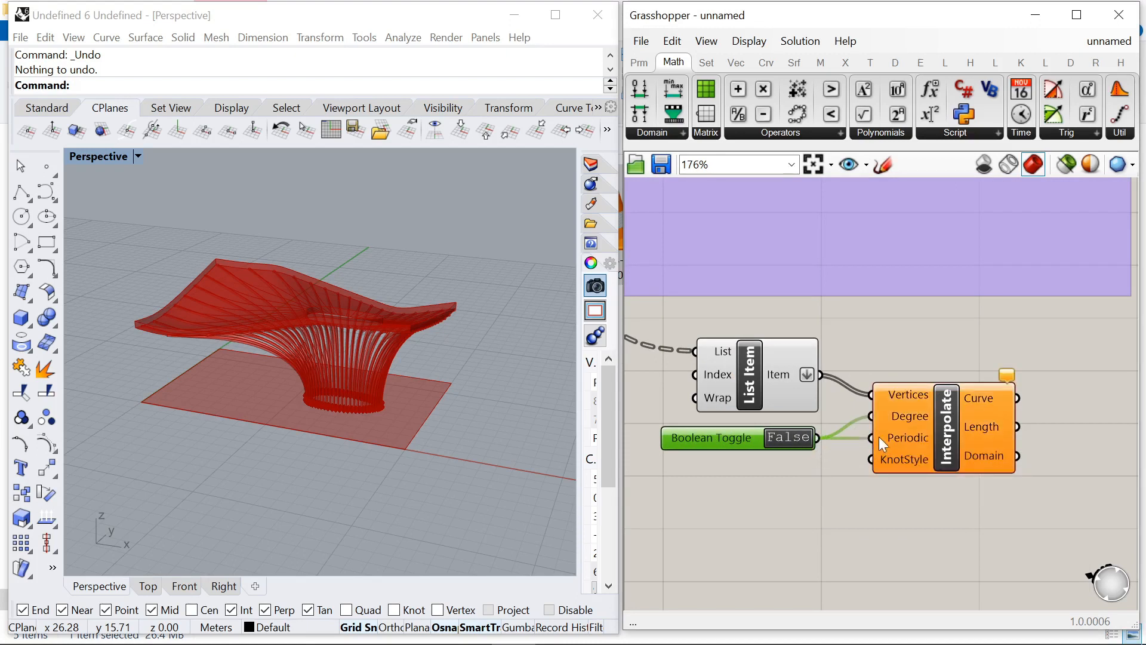
Step: Disconnect the Boolean Toggle from Interpolate's Degree input, set the toggle to True and check the closed base curve
scroll(917, 418, "up", 3)
right_click(915, 417)
mouse_move(996, 389)
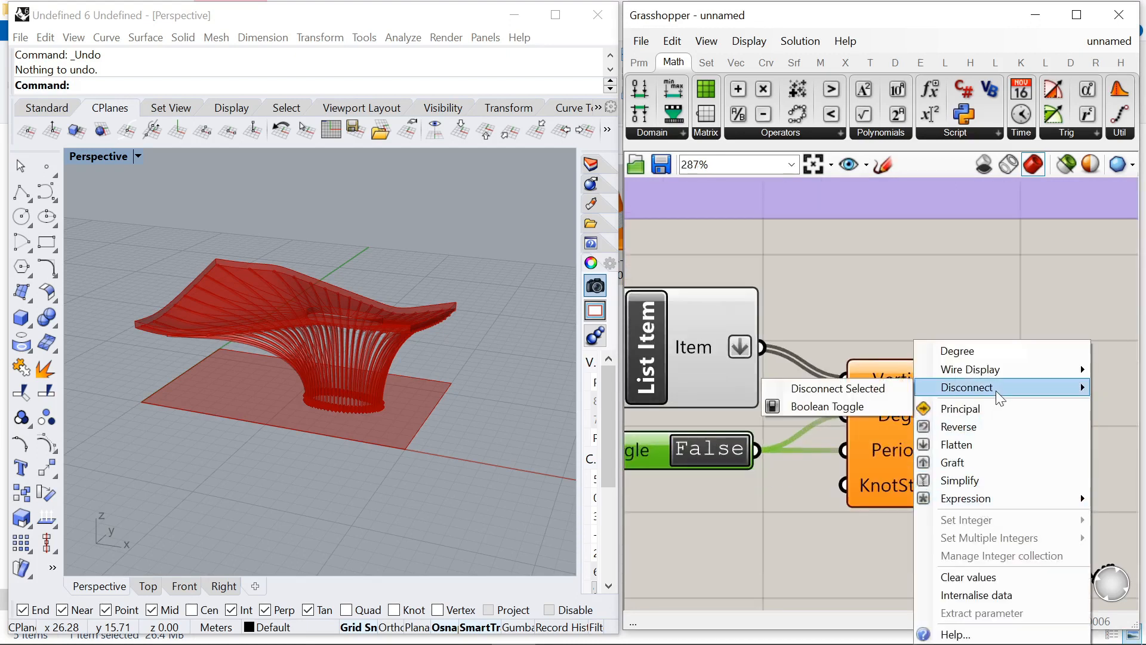
left_click(846, 409)
left_click(707, 457)
scroll(707, 456, "down", 3)
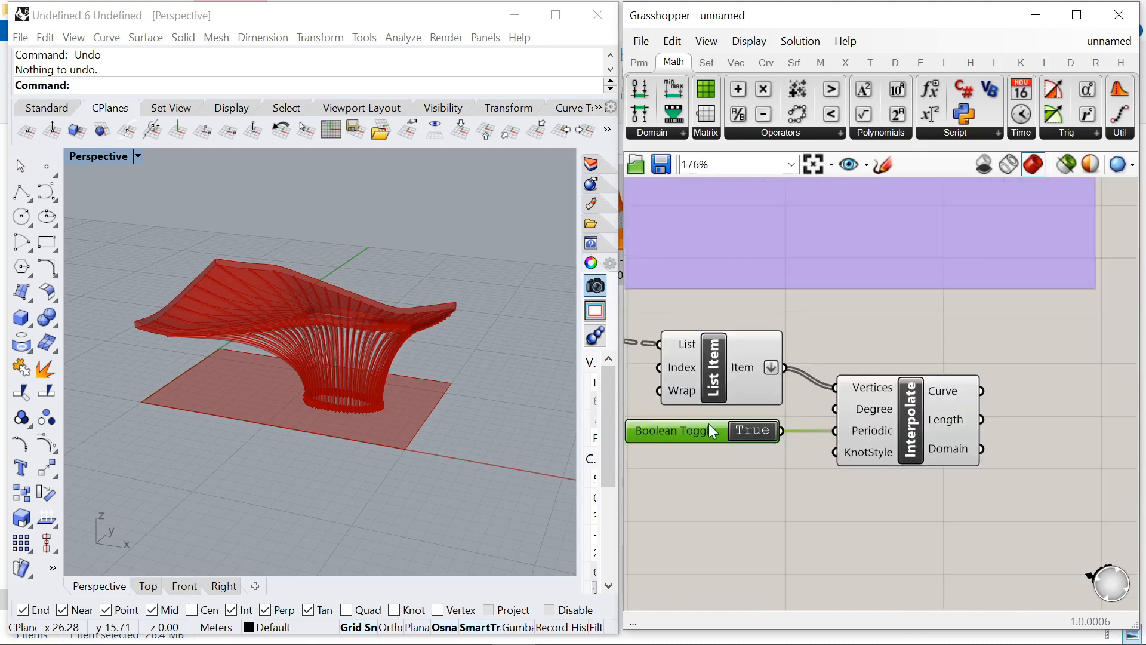
scroll(708, 424, "up", 2)
left_click(801, 493)
left_click(936, 435)
scroll(334, 411, "up", 7)
right_click_drag(336, 409, 396, 414)
scroll(843, 344, "down", 5)
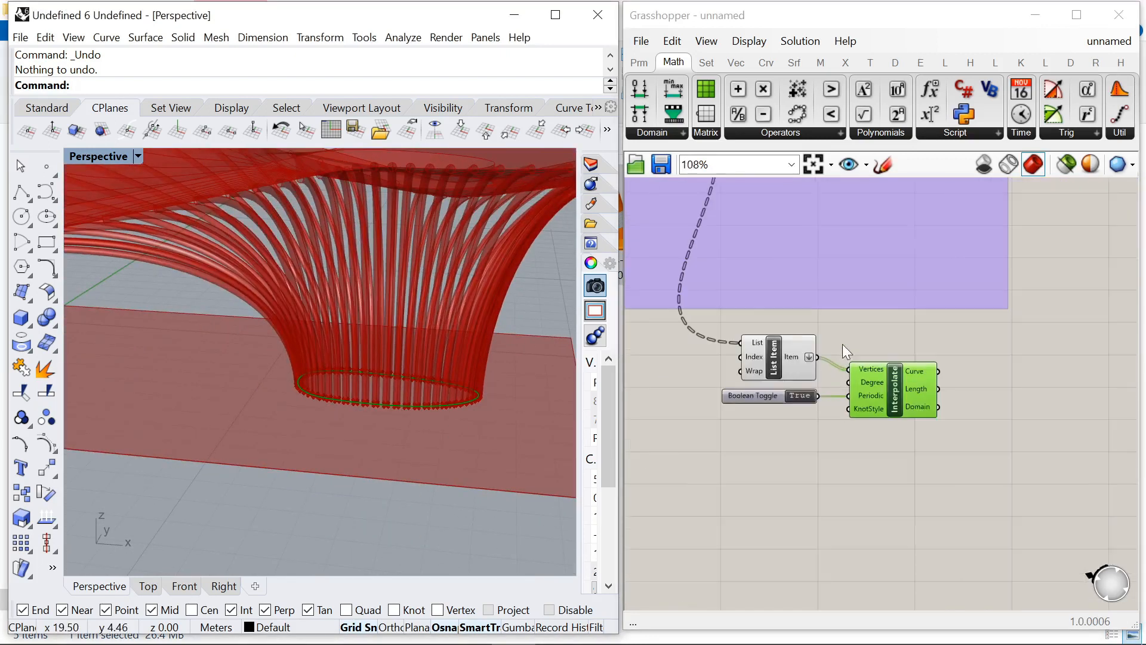
Step: Add a Project curve component, connect Interpolate's Curve output to its Curve input and position it below Interpolate
scroll(904, 363, "up", 4)
double_click(955, 381)
type("project")
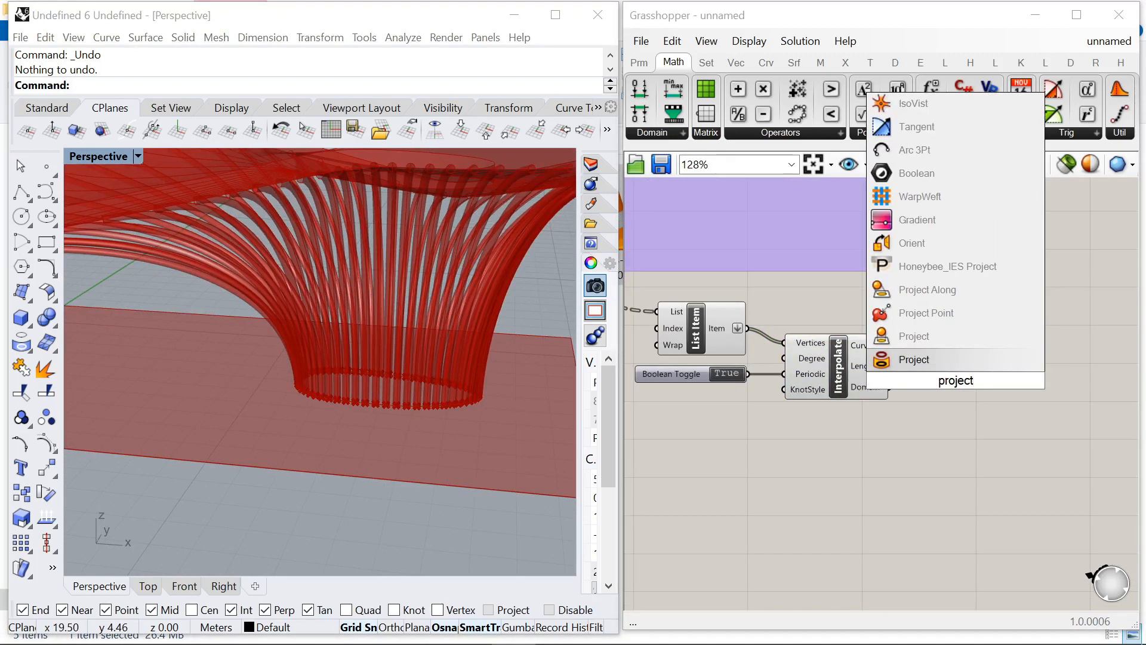
left_click(952, 362)
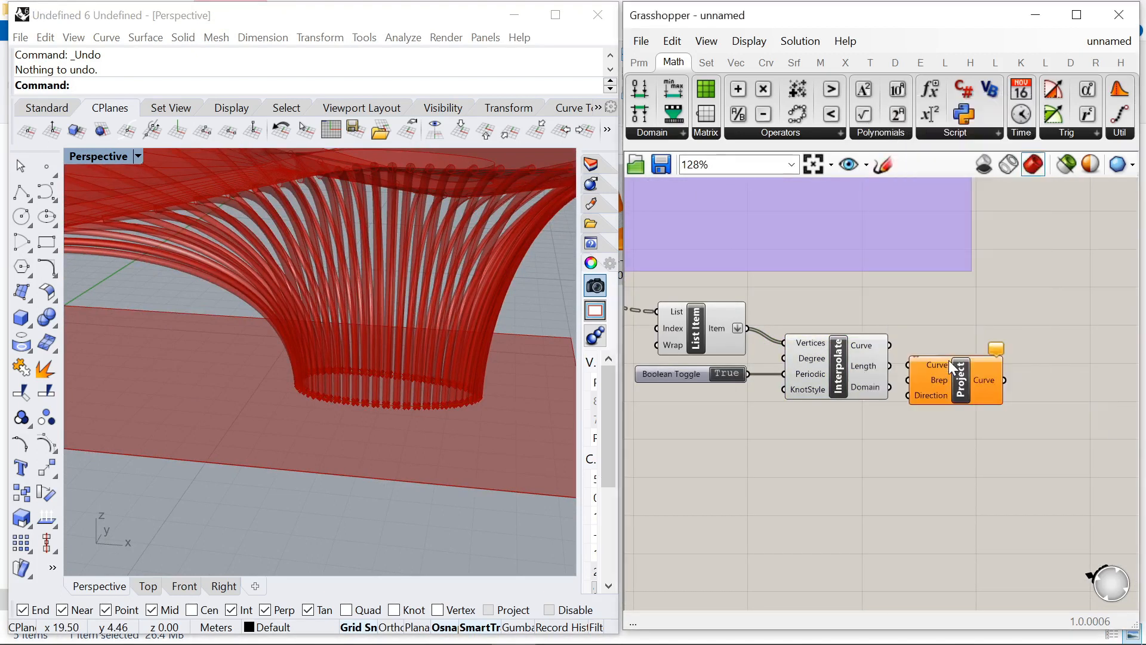
scroll(976, 408, "up", 2)
left_click(827, 343)
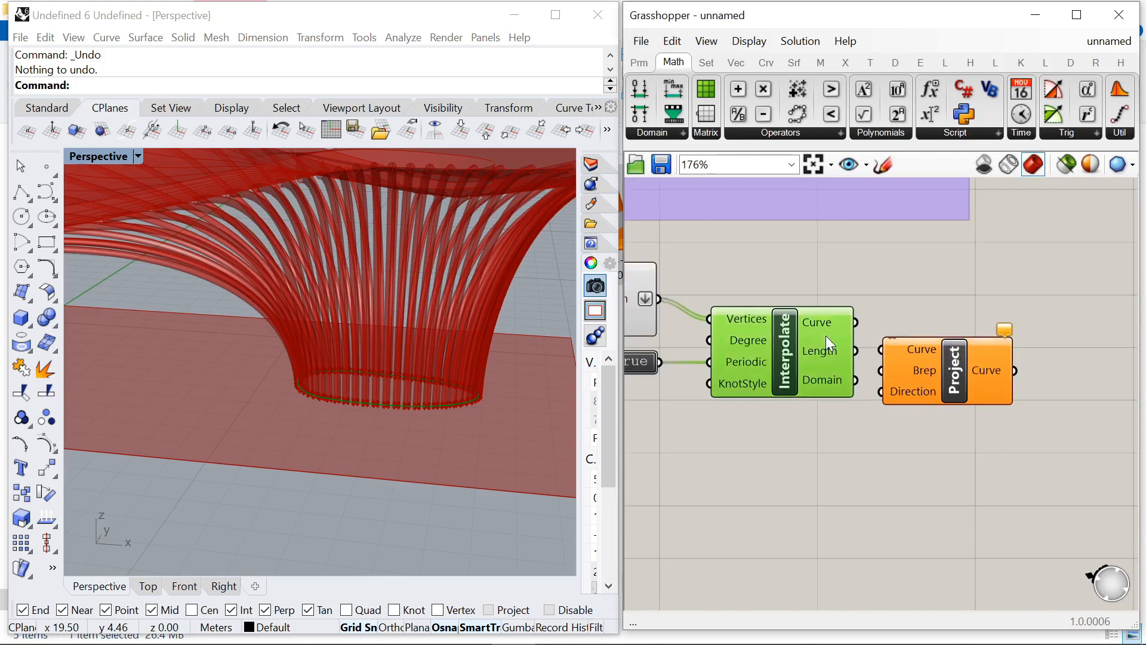
left_click_drag(856, 323, 881, 350)
left_click_drag(962, 396, 1042, 480)
Step: Locate and select the original base surface parameter at the start of the definition
scroll(988, 367, "down", 8)
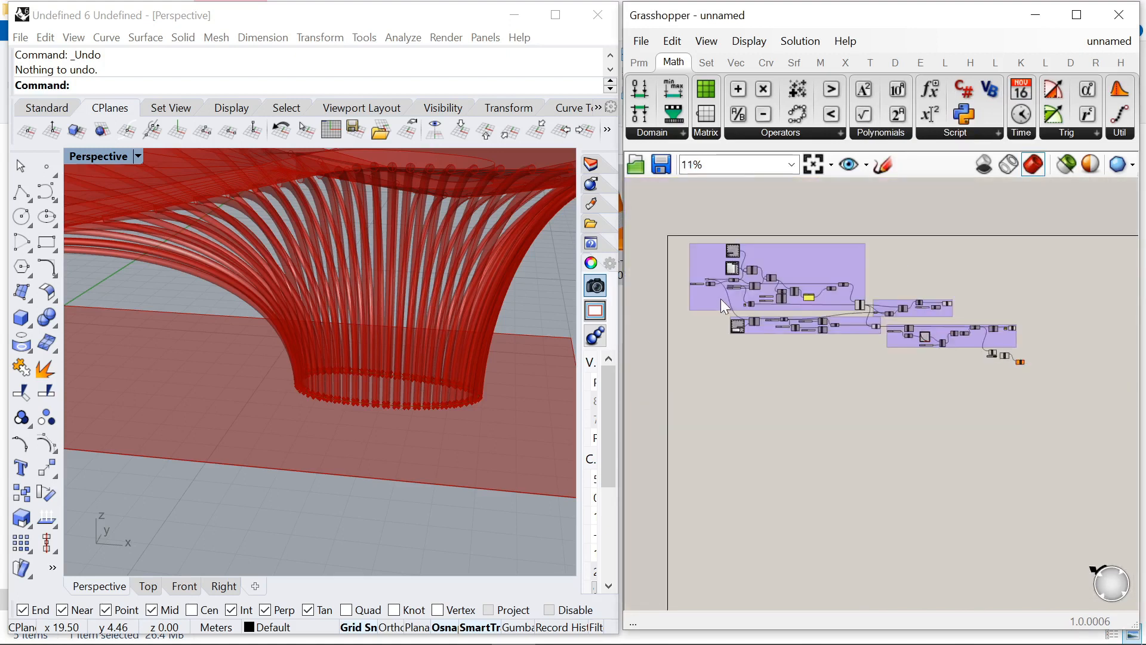
scroll(725, 280, "up", 3)
scroll(864, 259, "up", 5)
left_click_drag(675, 247, 826, 282)
scroll(835, 217, "up", 3)
left_click_drag(793, 243, 665, 238)
scroll(710, 232, "down", 3)
scroll(752, 425, "up", 1)
scroll(752, 425, "down", 1)
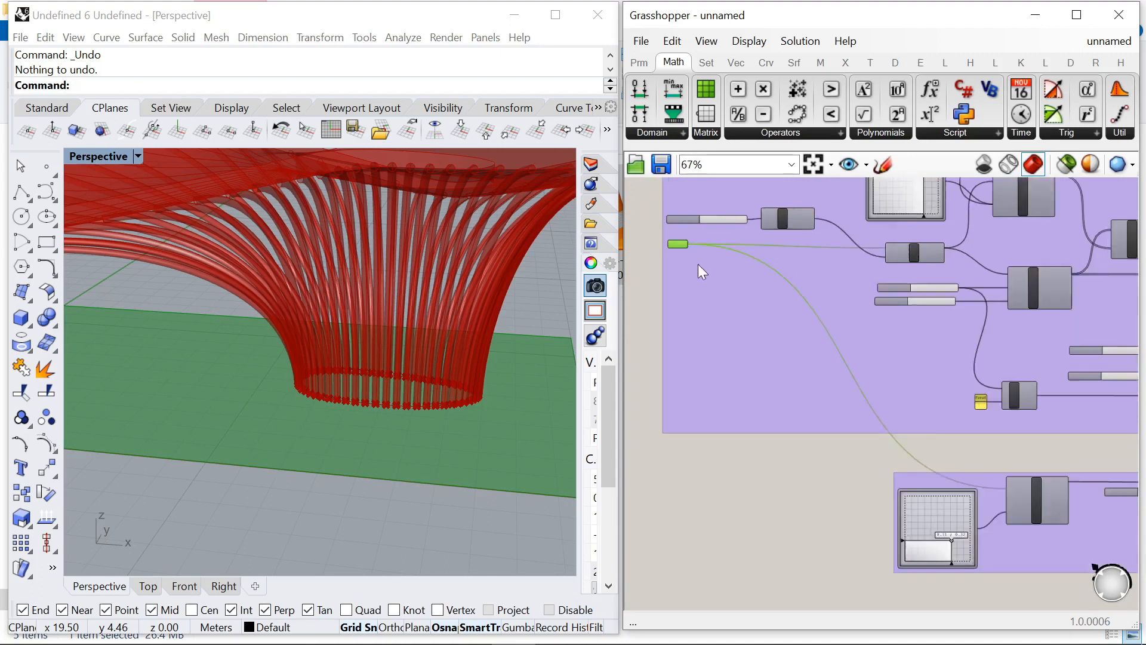
Step: Create a Surface parameter, connect the original base surface parameter to it and place it below the first group
scroll(697, 264, "up", 3)
right_click_drag(650, 263, 718, 266)
double_click(719, 266)
type("surface")
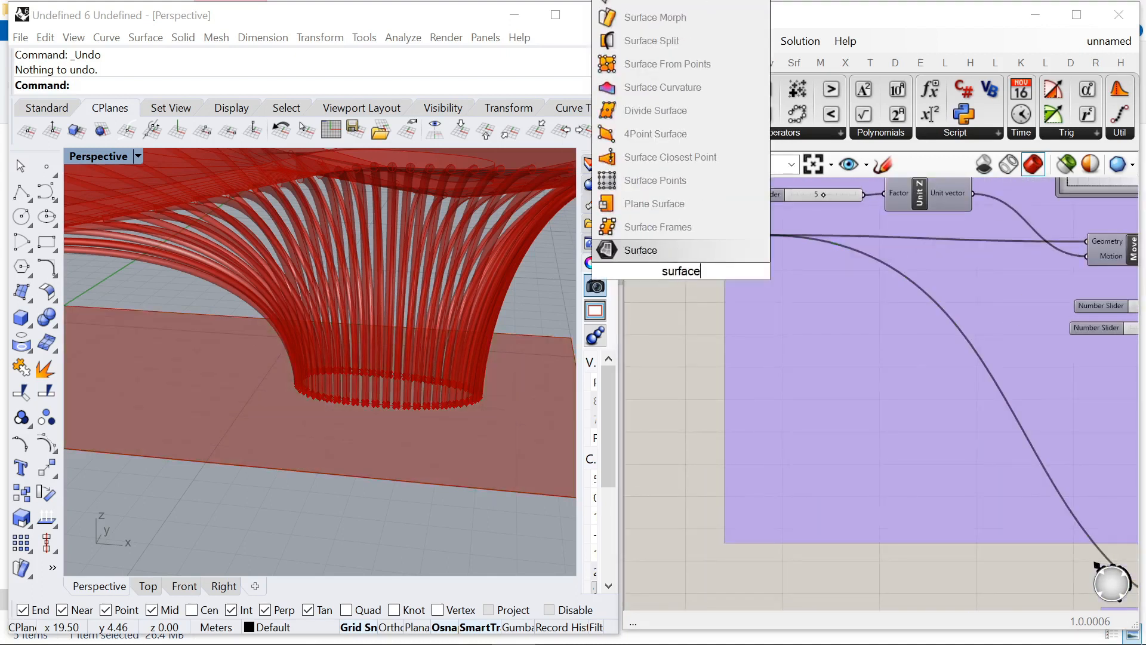
left_click(642, 257)
left_click_drag(686, 273, 806, 277)
left_click_drag(768, 235, 915, 555)
Step: Move the new Surface parameter below the second group and connect it to Project's Brep input
scroll(768, 282, "down", 5)
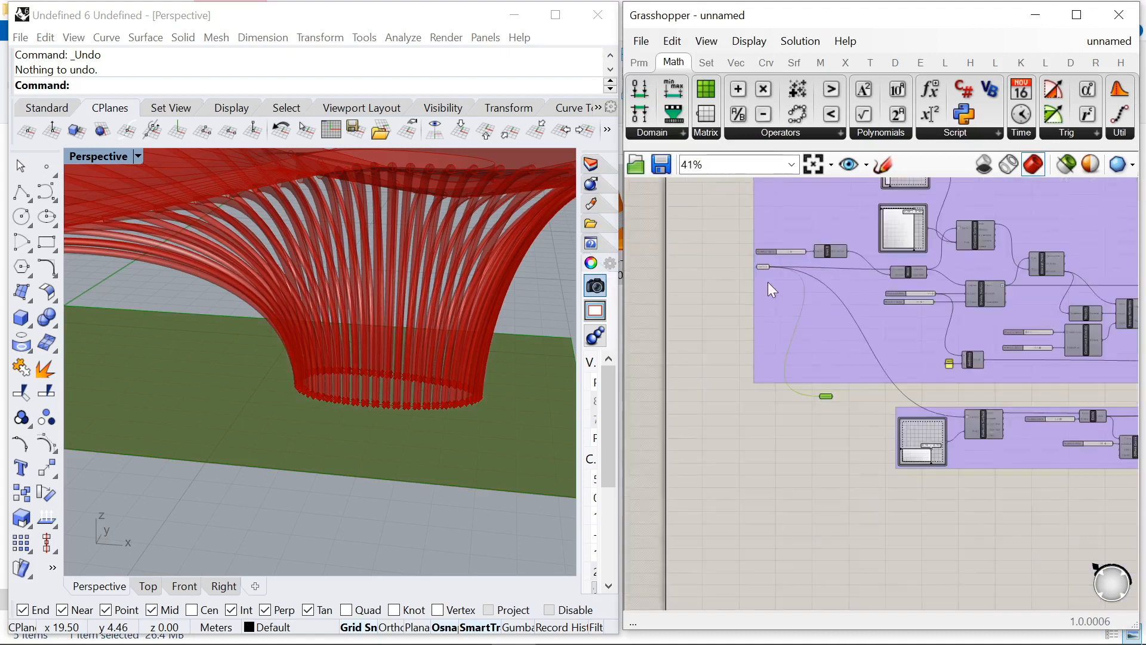
left_click_drag(775, 324, 867, 404)
left_click(867, 453)
scroll(800, 382, "down", 4)
scroll(858, 396, "up", 4)
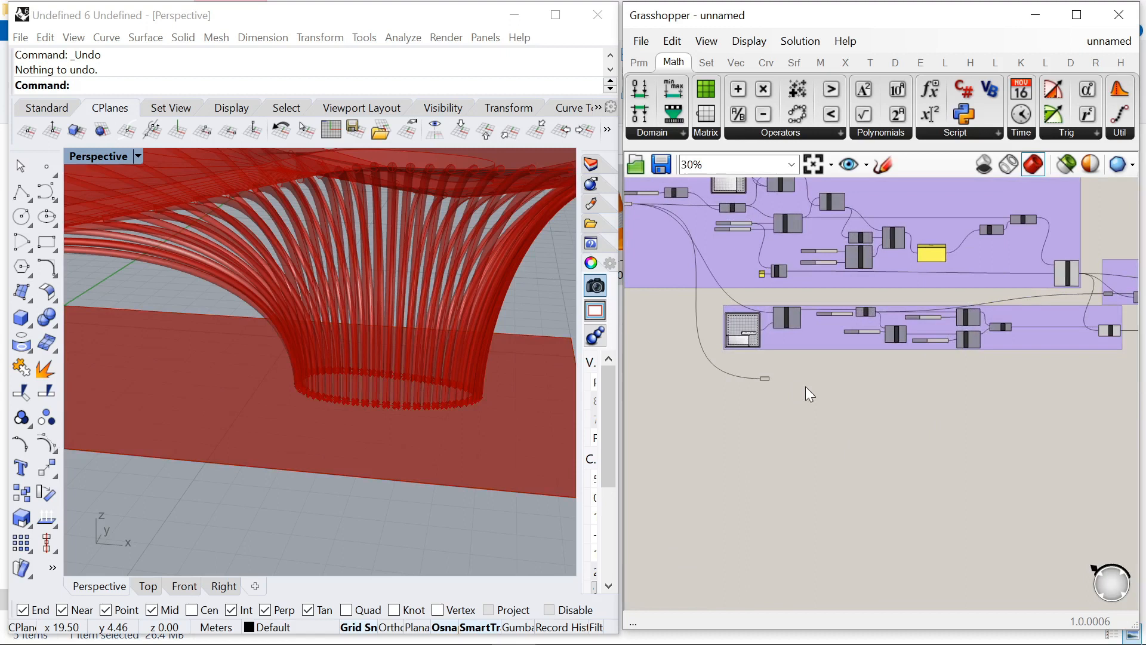
left_click_drag(773, 380, 1048, 427)
scroll(1043, 426, "up", 6)
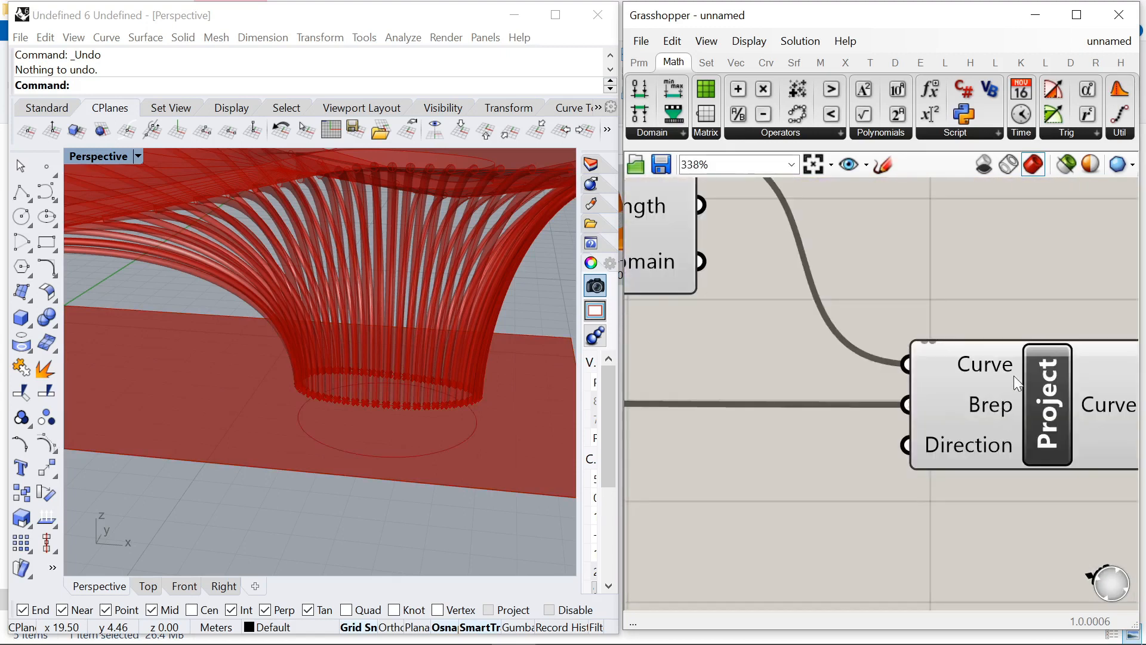
Step: Insert a relay on the long wire between the Surface parameter and Project, and reposition it
scroll(1013, 375, "down", 6)
right_click_drag(688, 349, 882, 334)
double_click(882, 329)
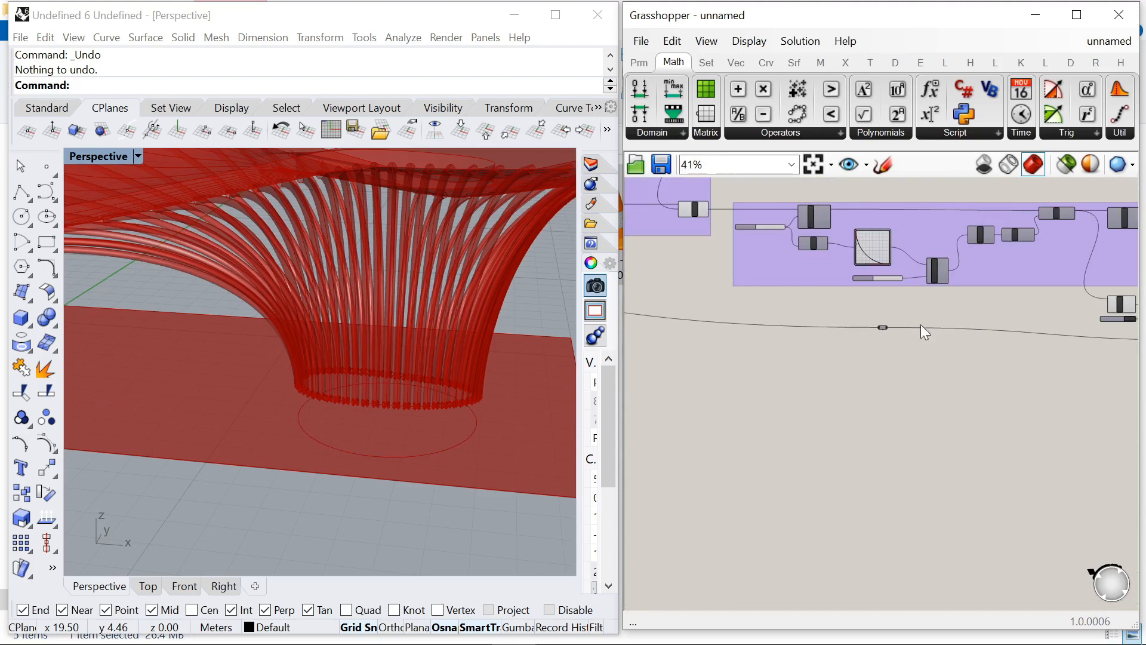
scroll(947, 317, "down", 4)
right_click_drag(628, 308, 755, 308)
scroll(754, 309, "up", 2)
left_click_drag(751, 295, 754, 321)
left_click(768, 295)
Step: Examine the Interpolate and Project components and the circle projected onto the base surface
scroll(769, 294, "down", 5)
scroll(996, 299, "up", 12)
left_click(1012, 312)
scroll(907, 242, "down", 1)
scroll(907, 241, "down", 3)
scroll(1011, 289, "up", 2)
left_click(1012, 293)
scroll(915, 248, "down", 3)
scroll(914, 248, "up", 3)
left_click(657, 236)
left_click(787, 303)
scroll(399, 349, "down", 4)
right_click_drag(398, 348, 316, 335)
Step: Add a Loft component and connect the Curve outputs of both Interpolate and Project to its Curves input
double_click(945, 290)
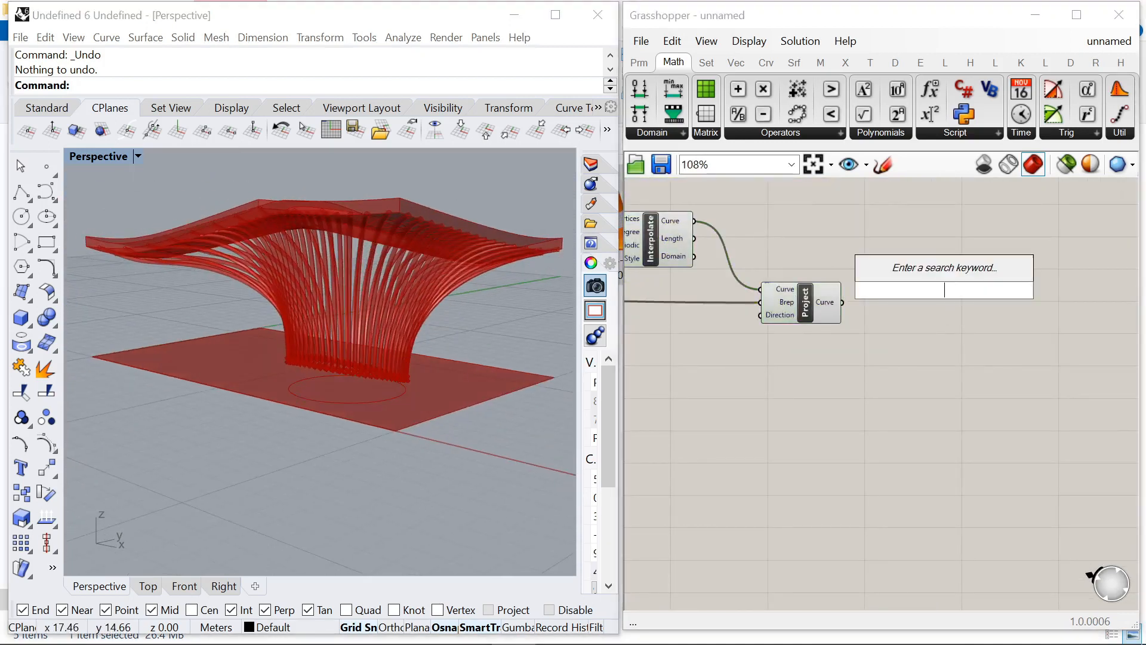
type("loft")
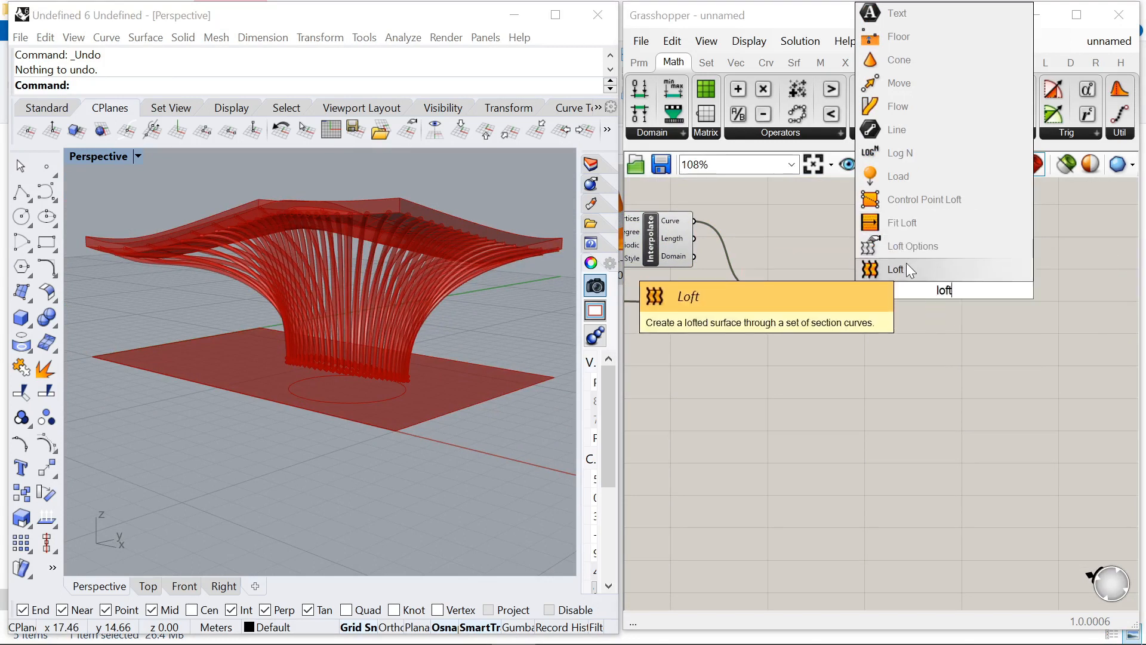
key("Return")
scroll(711, 230, "up", 1)
left_click_drag(687, 218, 939, 291)
left_click_drag(861, 313, 983, 246)
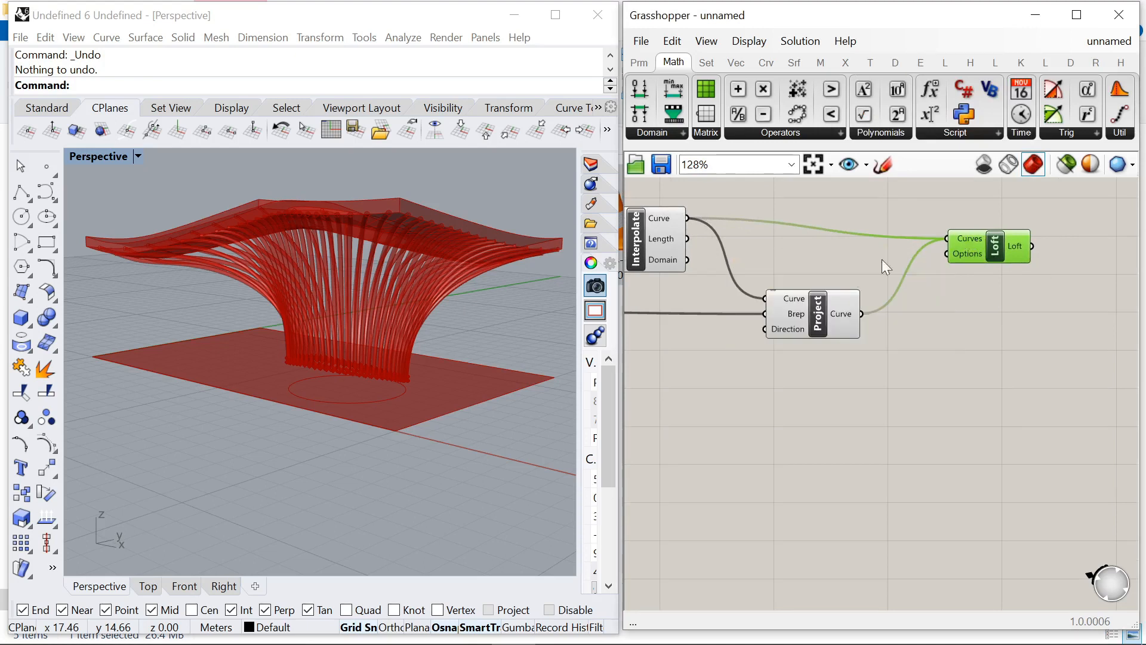
Step: Flatten the Curve outputs of the Project and Interpolate components feeding Loft
scroll(836, 296, "up", 2)
right_click(840, 321)
left_click(879, 412)
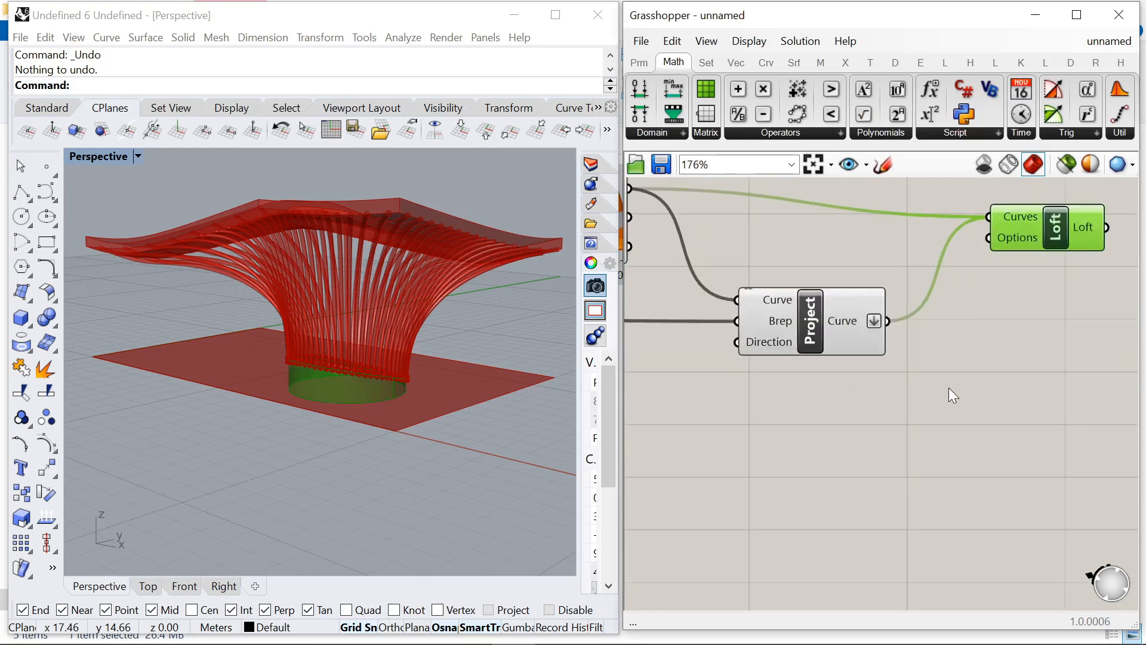
scroll(948, 388, "down", 4)
scroll(808, 288, "up", 4)
right_click(720, 277)
left_click(772, 366)
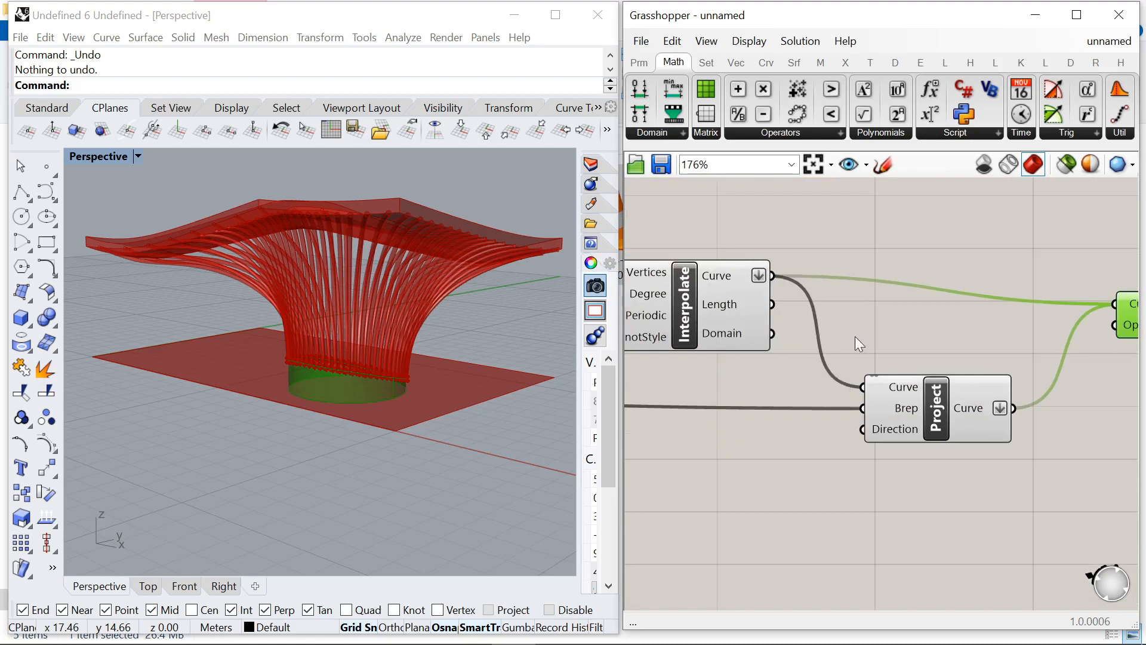
Step: Reposition the Loft component so its Curves input lines up with Interpolate's Curve output
left_click(854, 336)
scroll(848, 323, "down", 5)
scroll(978, 311, "up", 5)
left_click(960, 313)
left_click_drag(960, 313, 933, 283)
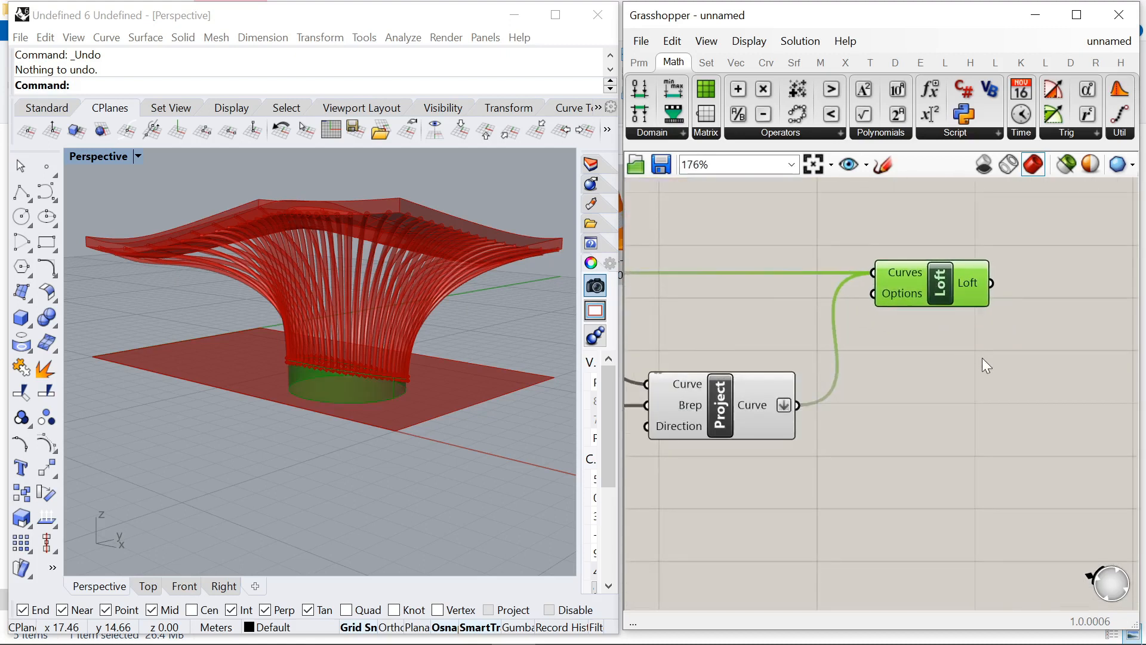
left_click(983, 356)
Step: Group the components that build the base ring, from its surface input through Interpolate and Project to Loft
scroll(994, 361, "down", 7)
left_click_drag(934, 403, 776, 340)
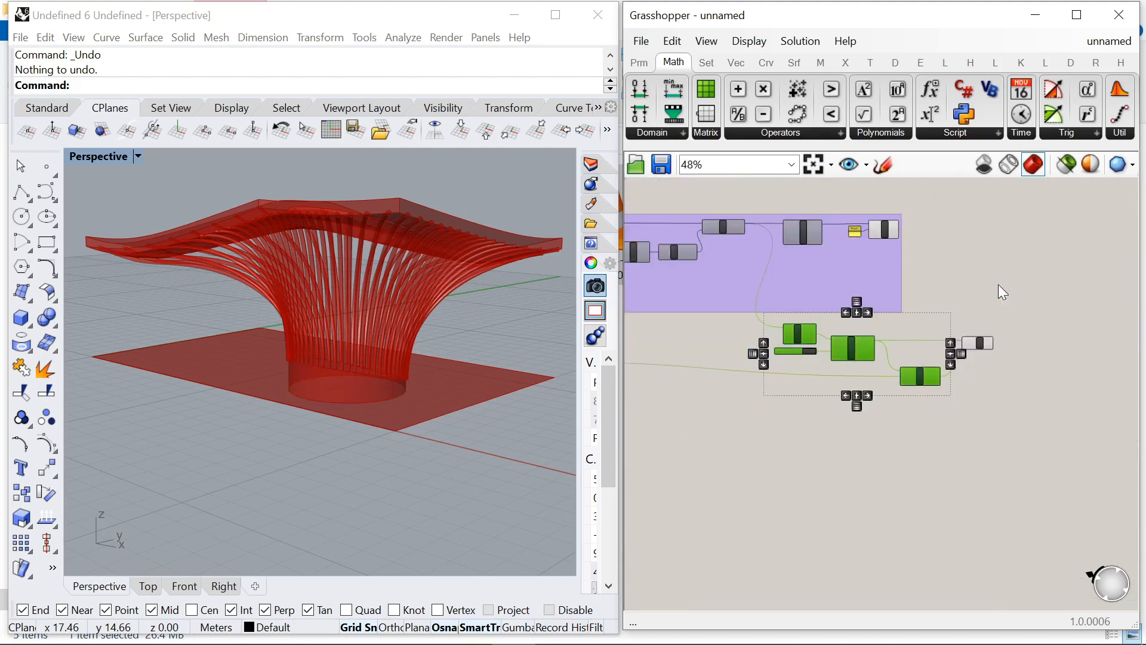
scroll(998, 284, "down", 6)
left_click_drag(726, 282, 1036, 321)
scroll(1015, 313, "up", 5)
right_click(942, 317)
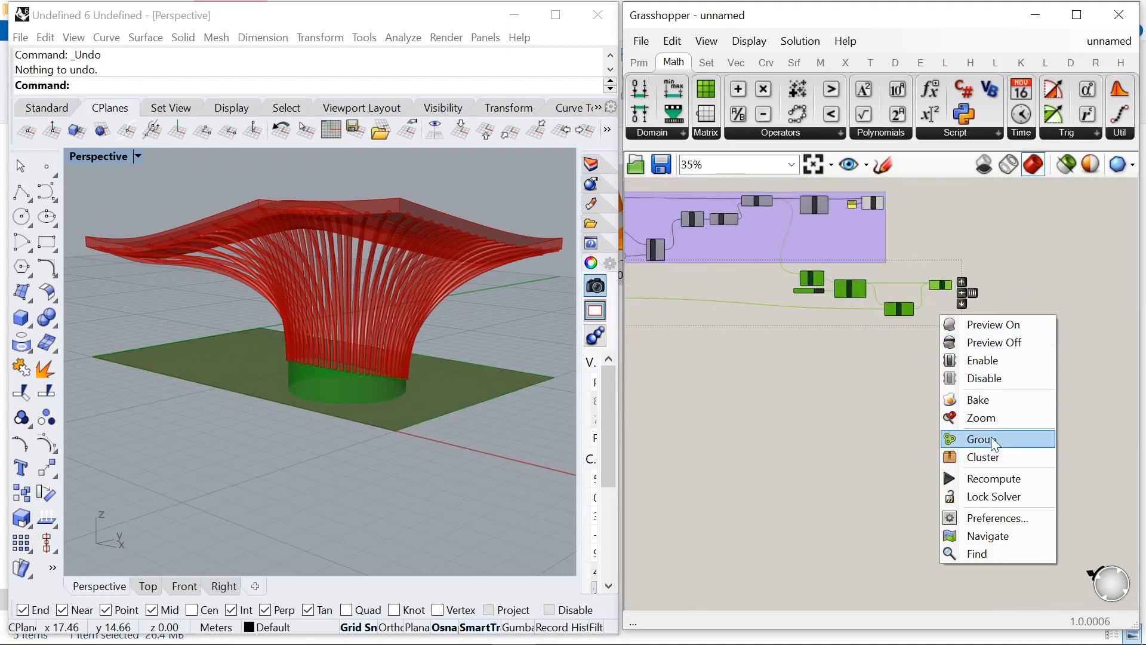
left_click(982, 439)
scroll(999, 281, "down", 3)
left_click(999, 281)
Step: Bake the Loft component of the base ring into the Rhino model
scroll(955, 245, "up", 3)
left_click(934, 258)
left_click(1022, 278)
scroll(1011, 356, "up", 3)
left_click(1009, 357)
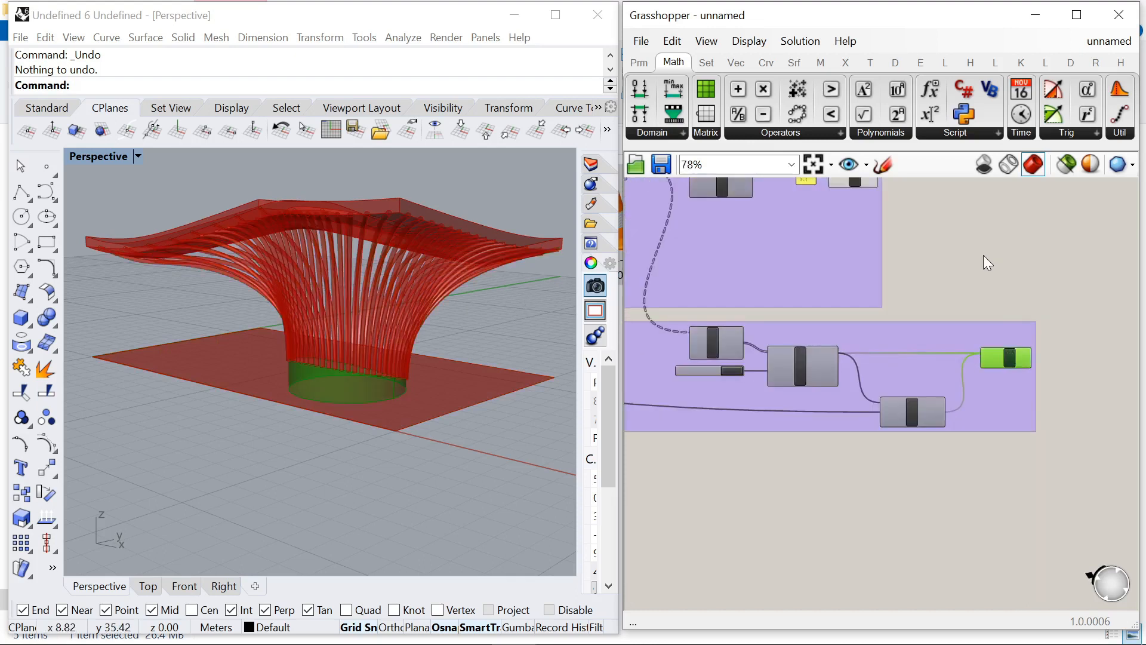
right_click(983, 256)
key("Escape")
left_click(1007, 293)
Step: Turn off the preview of the Surface parameter feeding the Move component at the start of the definition
scroll(1072, 314, "down", 6)
right_click_drag(758, 257, 940, 290)
scroll(699, 221, "up", 8)
left_click(714, 280)
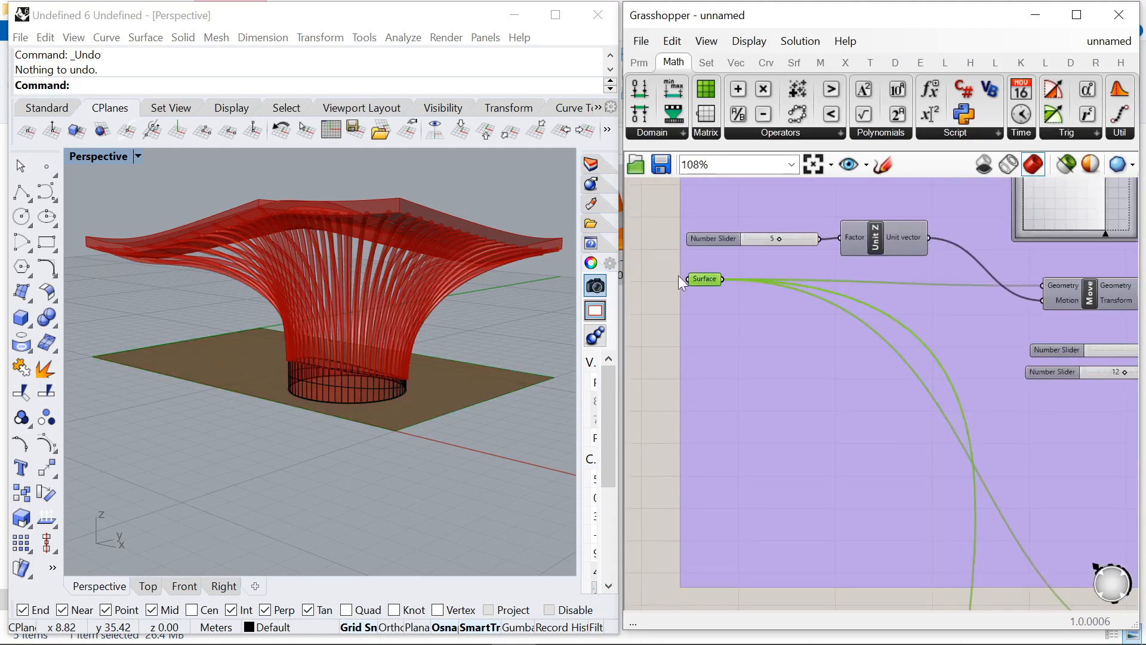
right_click(678, 275)
left_click(736, 291)
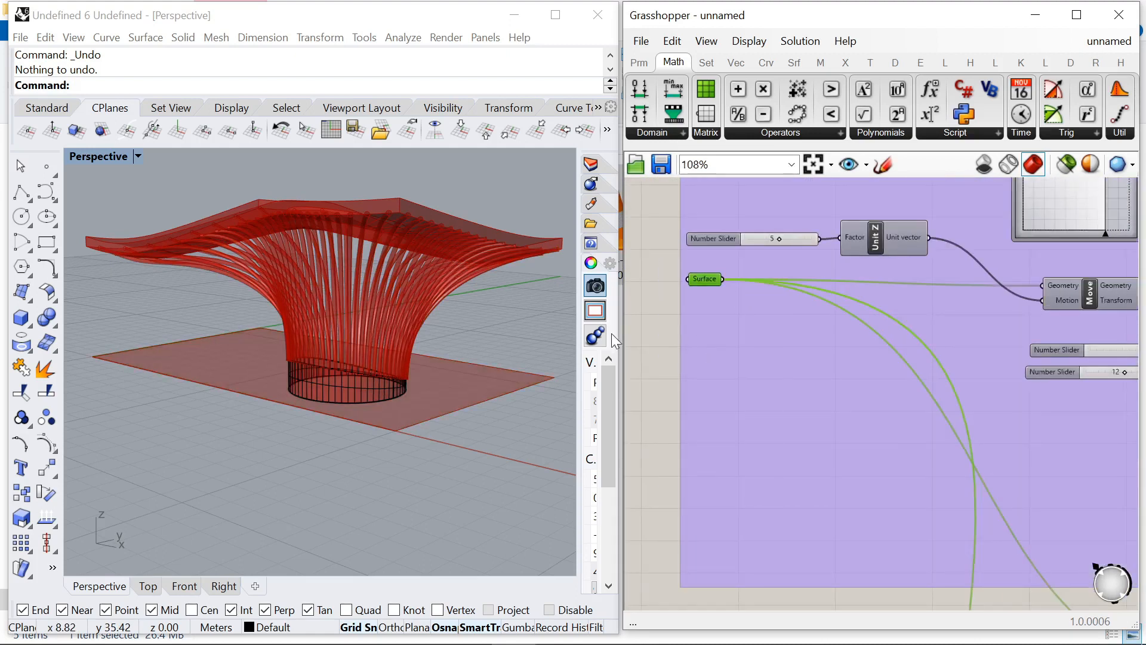
left_click(671, 273)
scroll(699, 271, "down", 8)
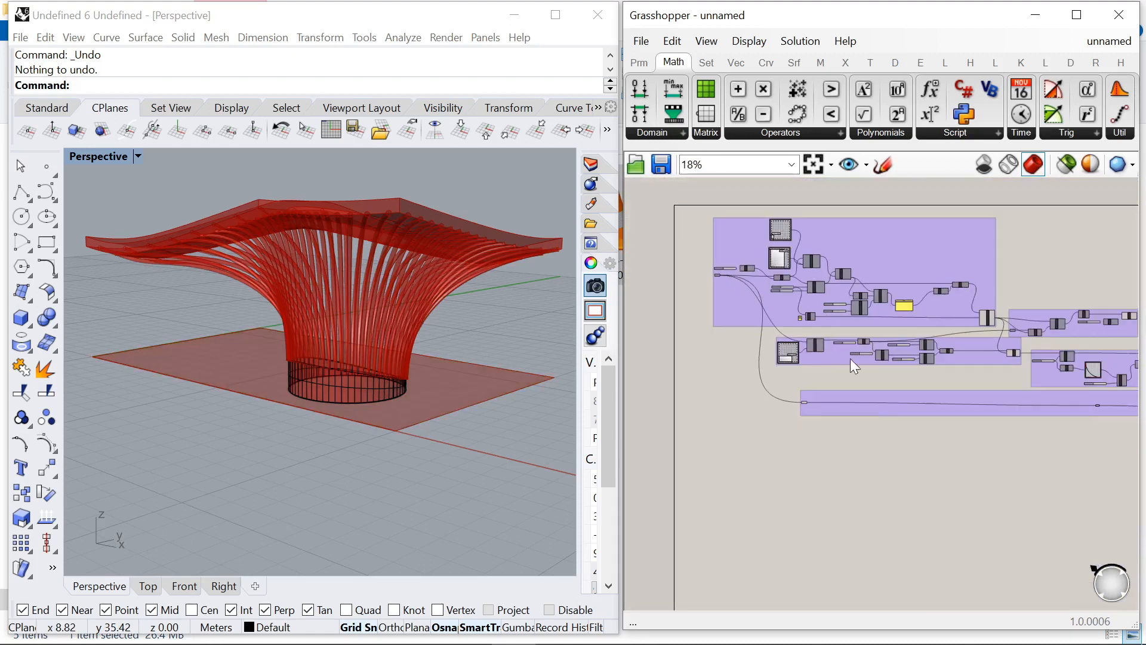
Step: Turn off the preview of the surface parameter at the start of the base ring group
left_click(1013, 353)
scroll(846, 302, "down", 2)
scroll(872, 360, "up", 6)
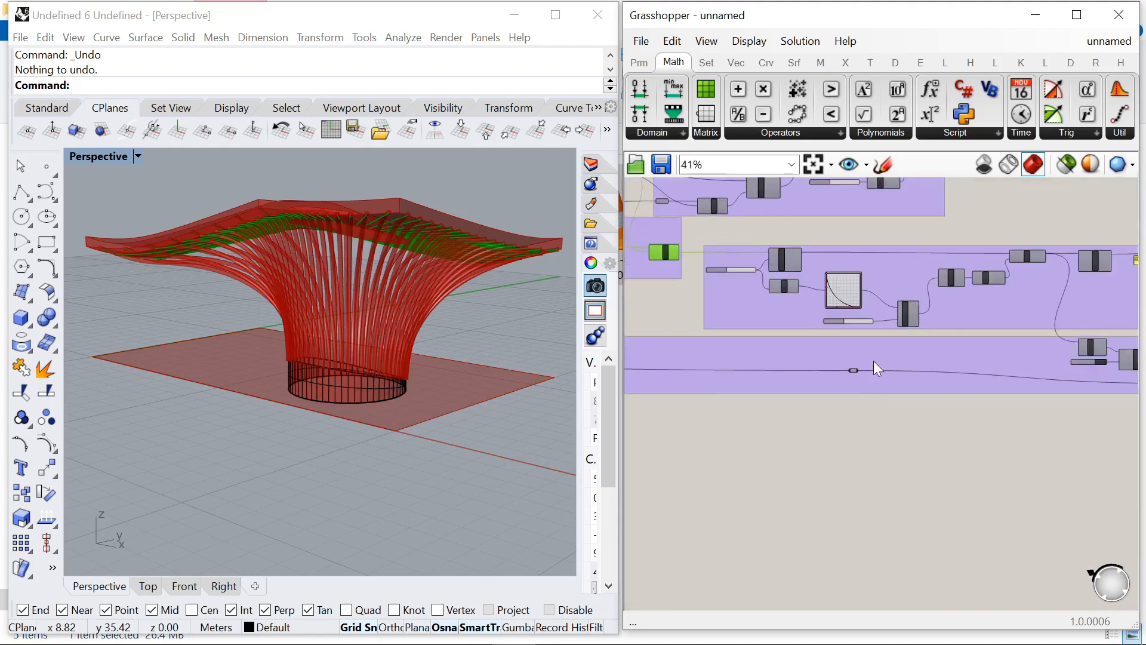
scroll(988, 302, "down", 3)
scroll(734, 315, "up", 5)
left_click(768, 320)
right_click(769, 322)
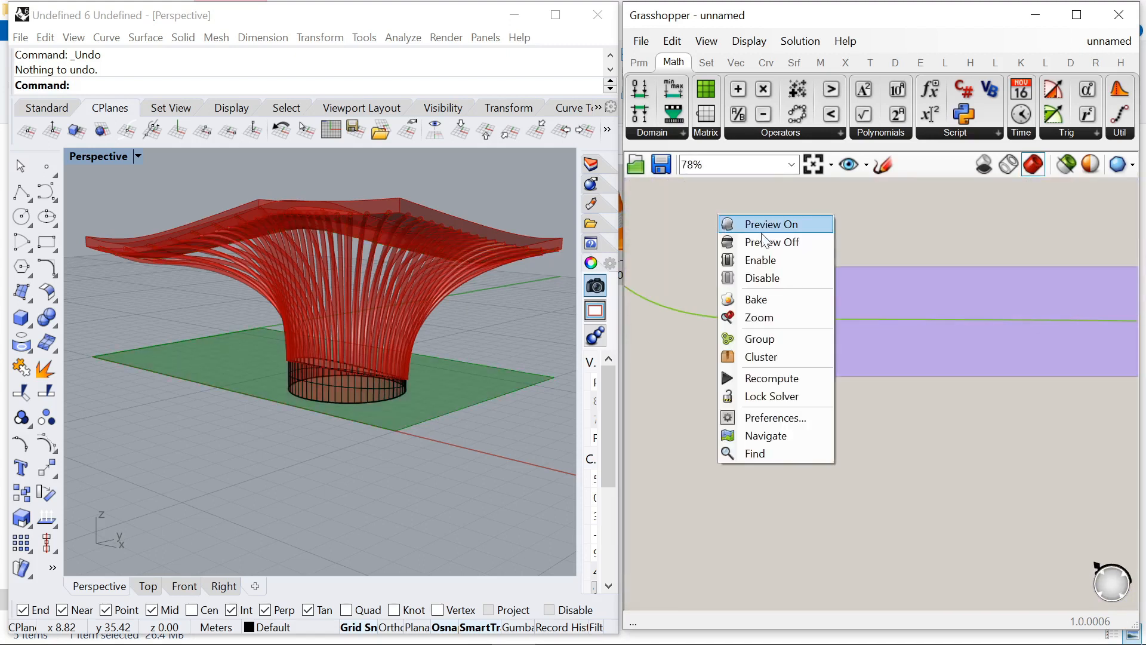
left_click(832, 242)
Step: Offset the baked ring surface with OffsetSrf by 0.15 as a solid on both sides
scroll(835, 241, "down", 3)
scroll(425, 370, "up", 5)
left_click(214, 465)
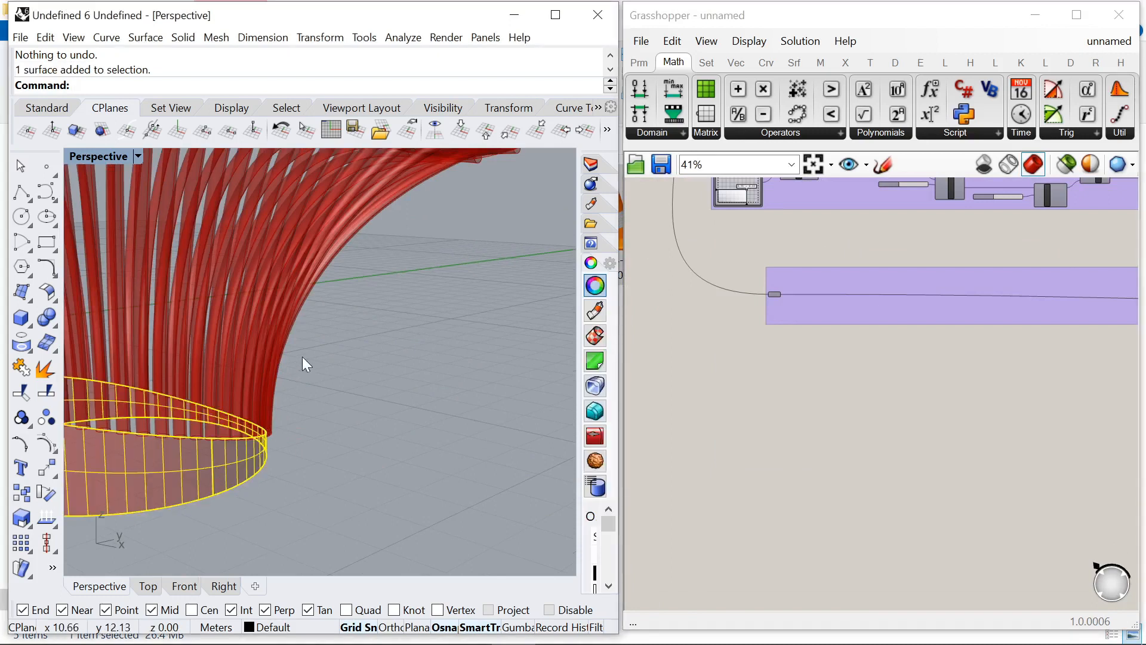
type("Offset")
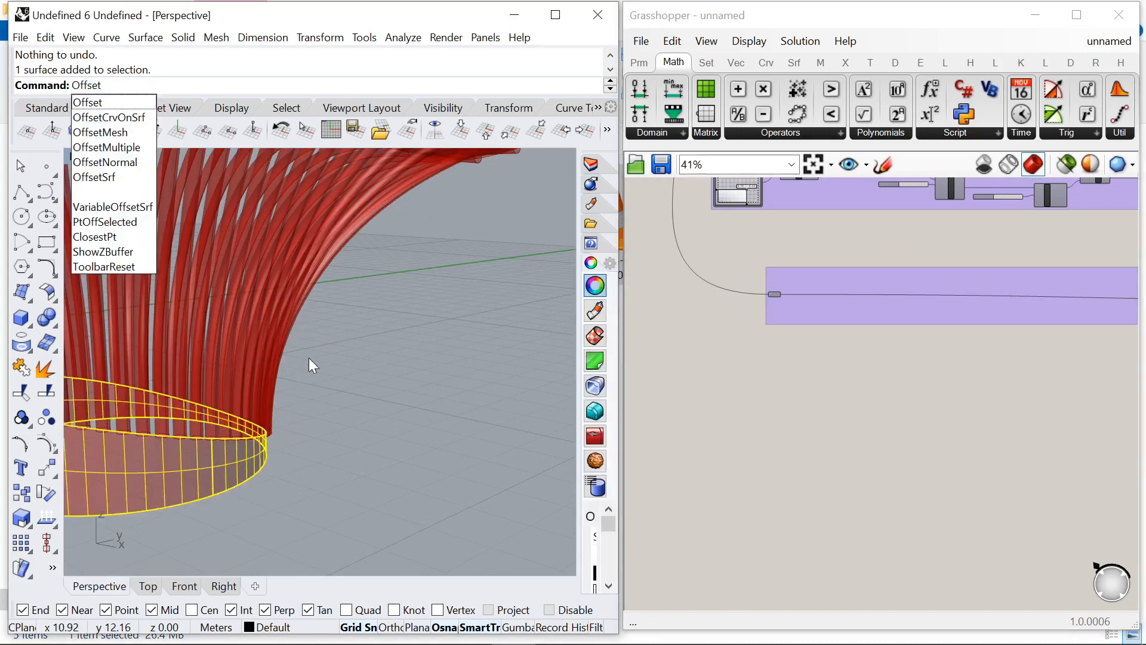
left_click(104, 182)
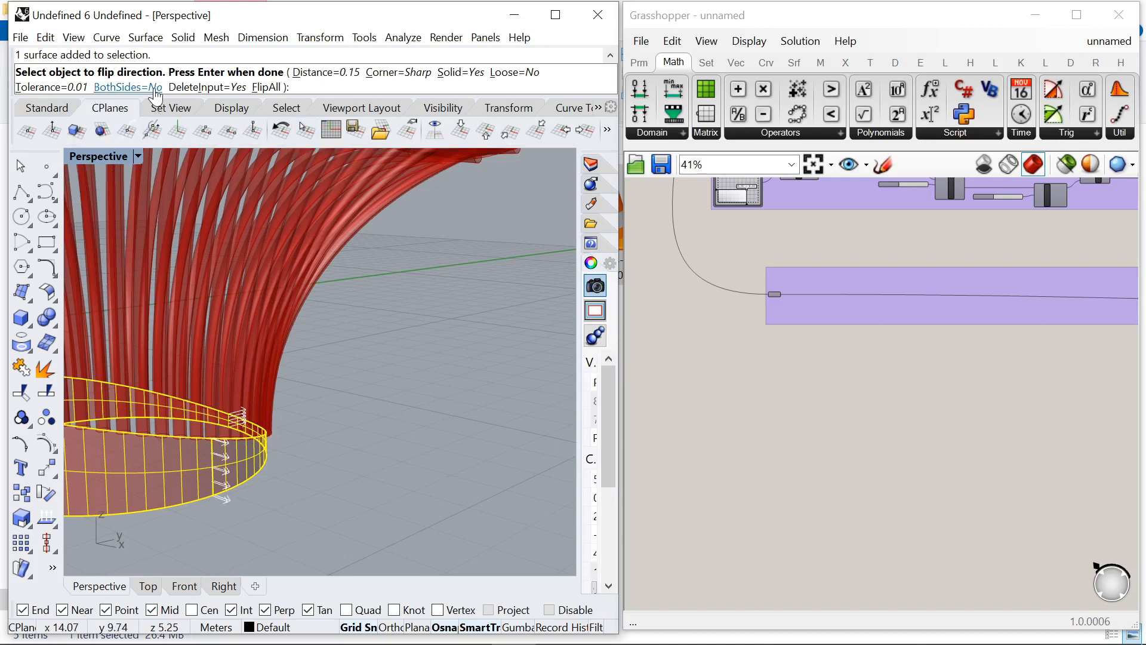
left_click(197, 87)
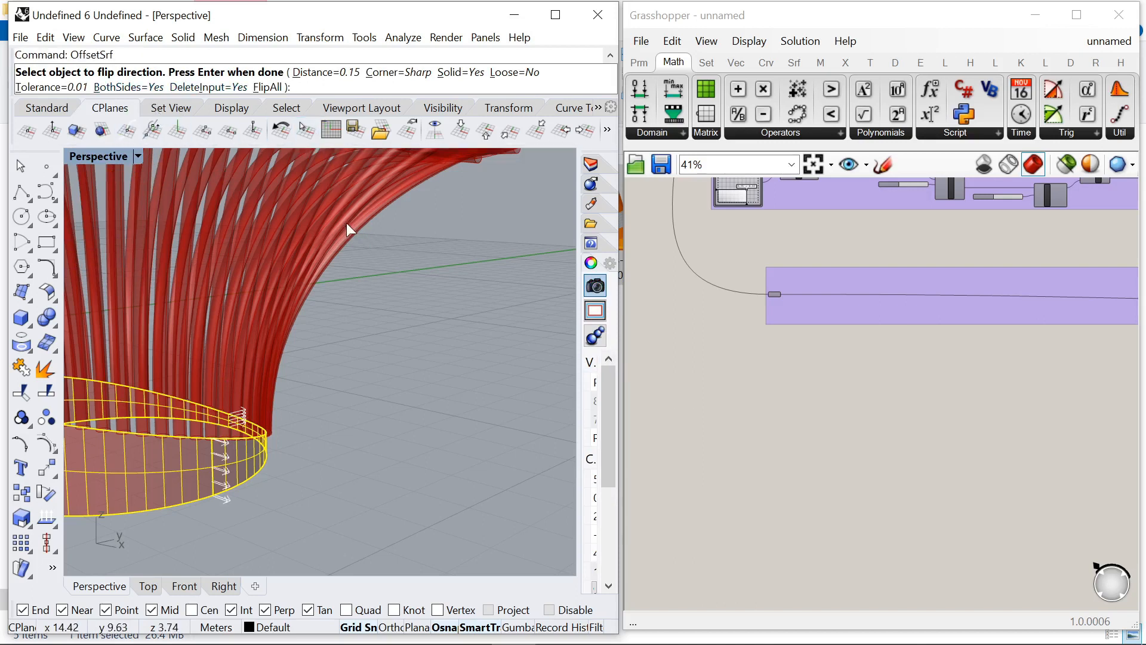
key("Return")
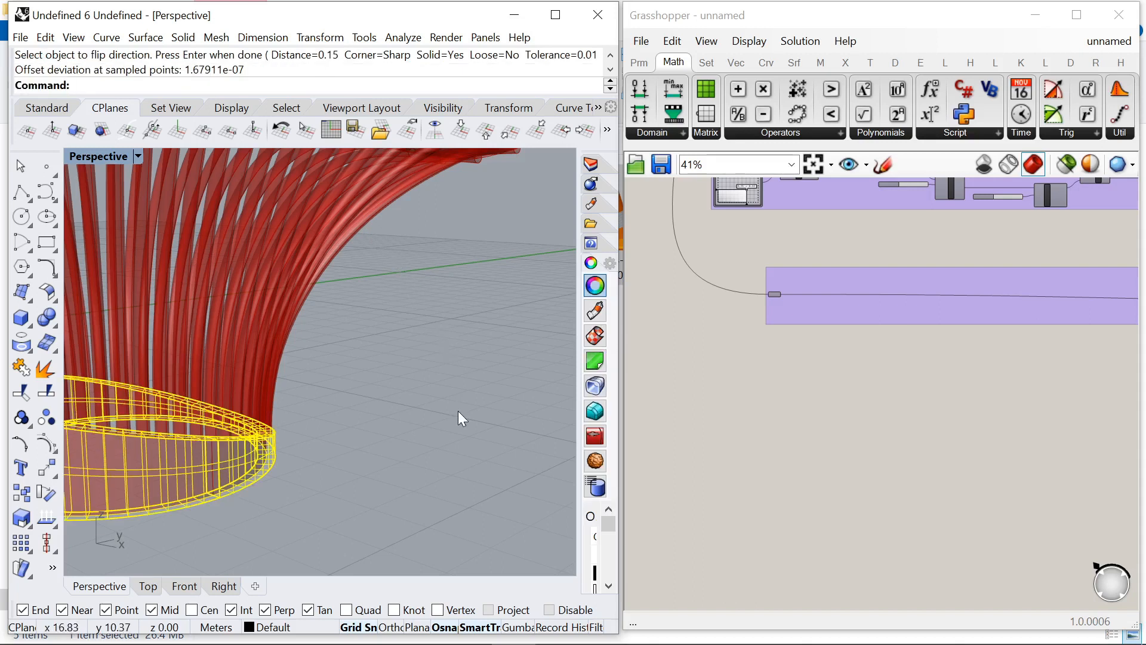
Step: Bake the Pipe component of the funnel column into the Rhino model
scroll(719, 327, "down", 3)
scroll(883, 307, "up", 5)
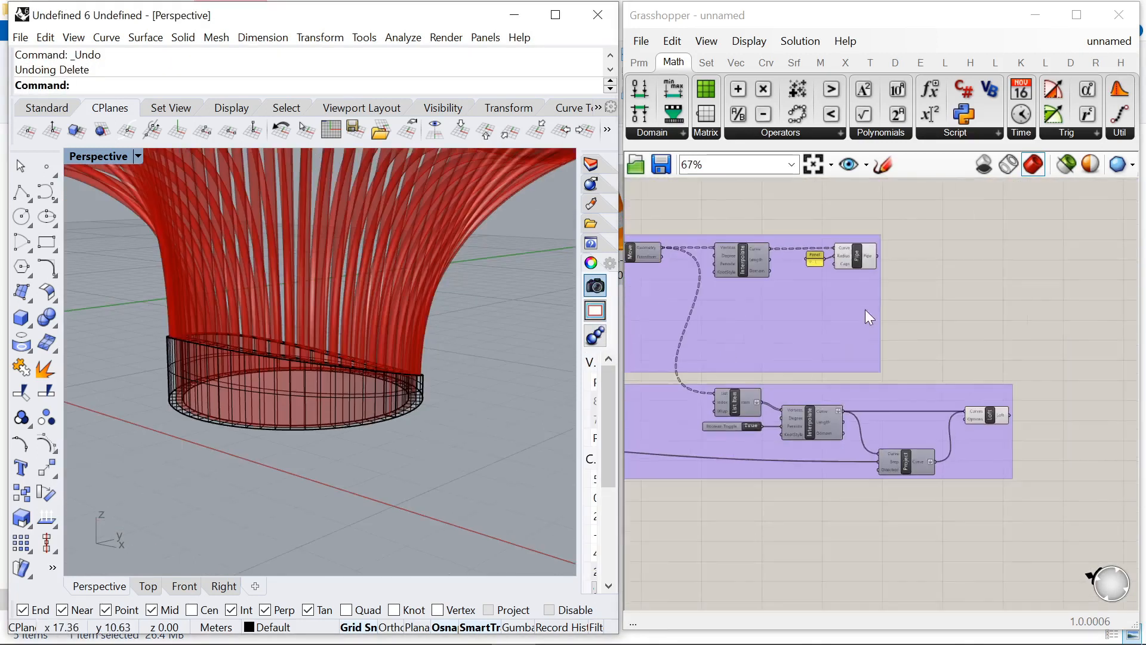
left_click(858, 254)
middle_click(919, 214)
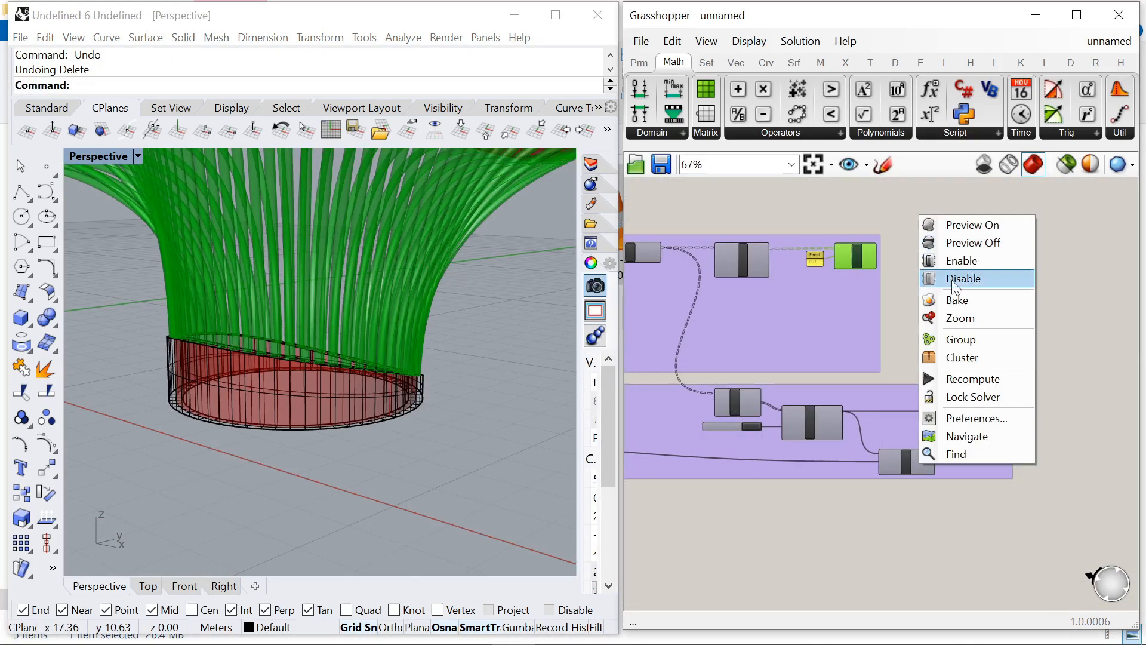
left_click(973, 304)
Step: Bake the last component of the group that gives the canopy roof its thickness
scroll(812, 264, "down", 5)
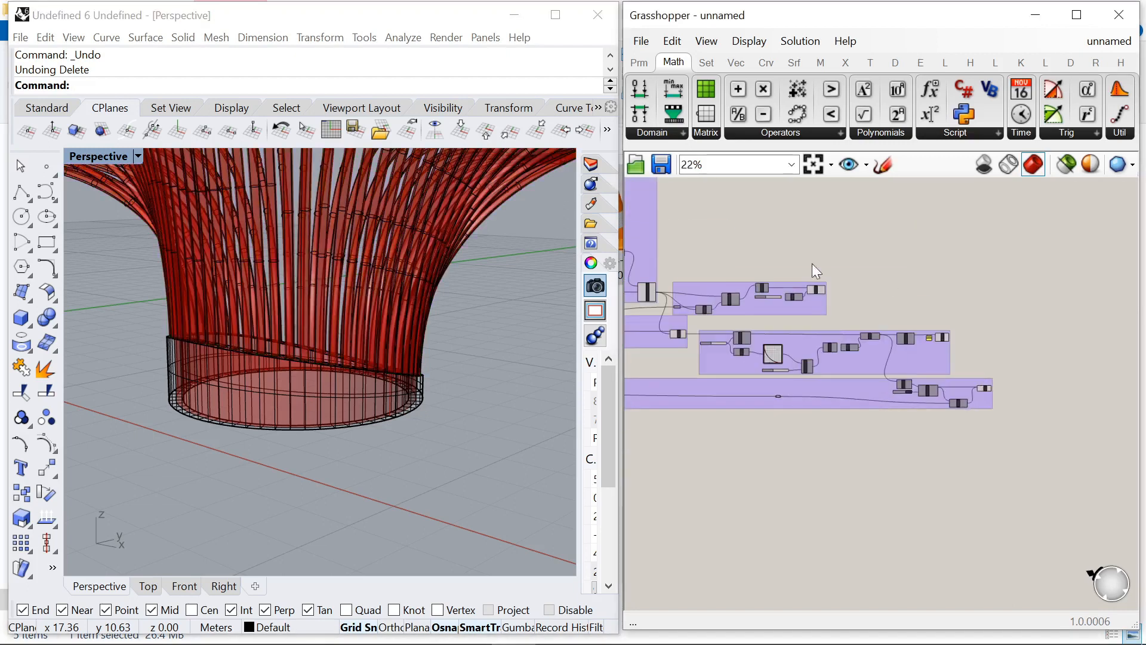
scroll(833, 292, "up", 4)
middle_click(863, 222)
left_click(904, 300)
scroll(964, 304, "down", 10)
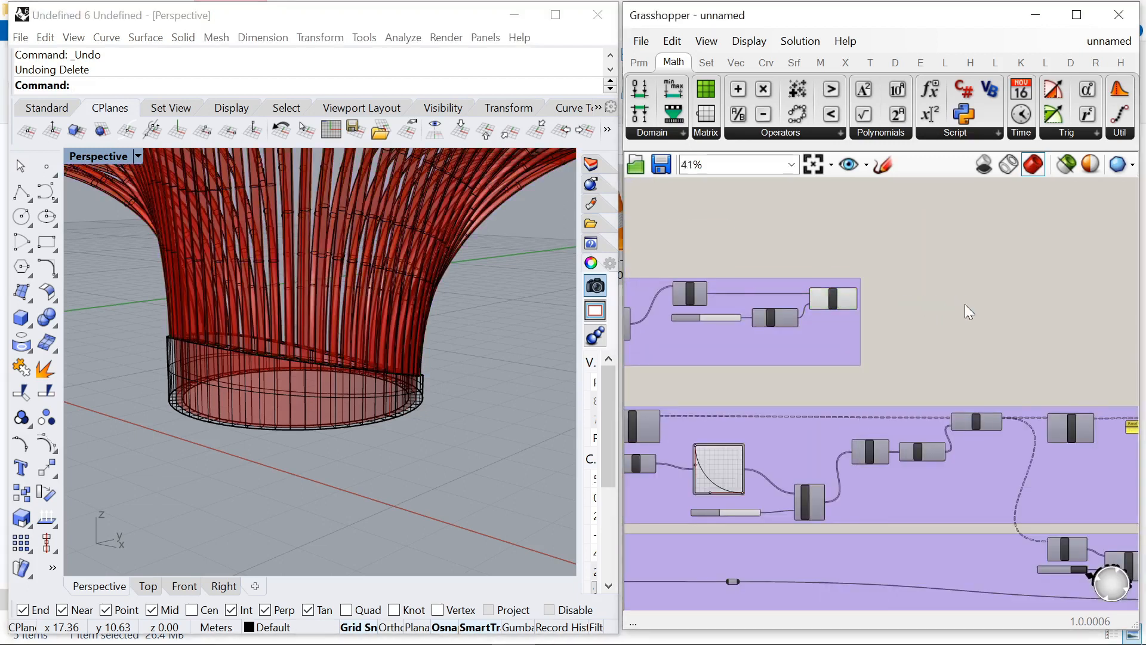
scroll(907, 278, "up", 2)
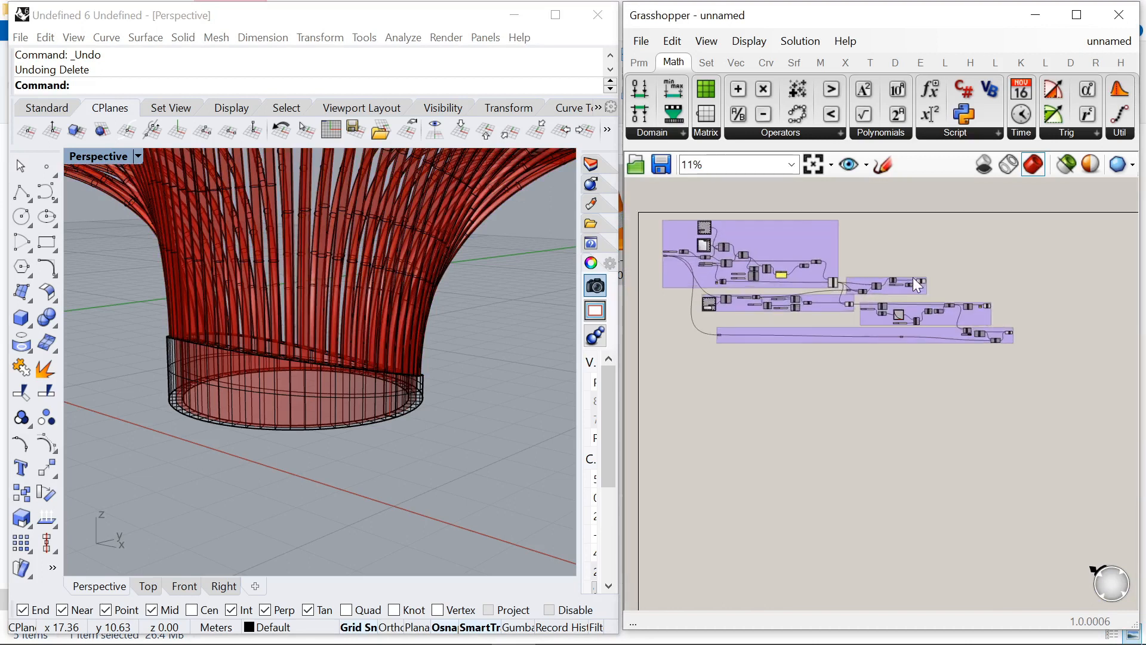
Step: Show the Perspective viewport in Rendered display mode and examine the baked canopy from several angles
scroll(394, 279, "down", 12)
right_click_drag(331, 306, 478, 312)
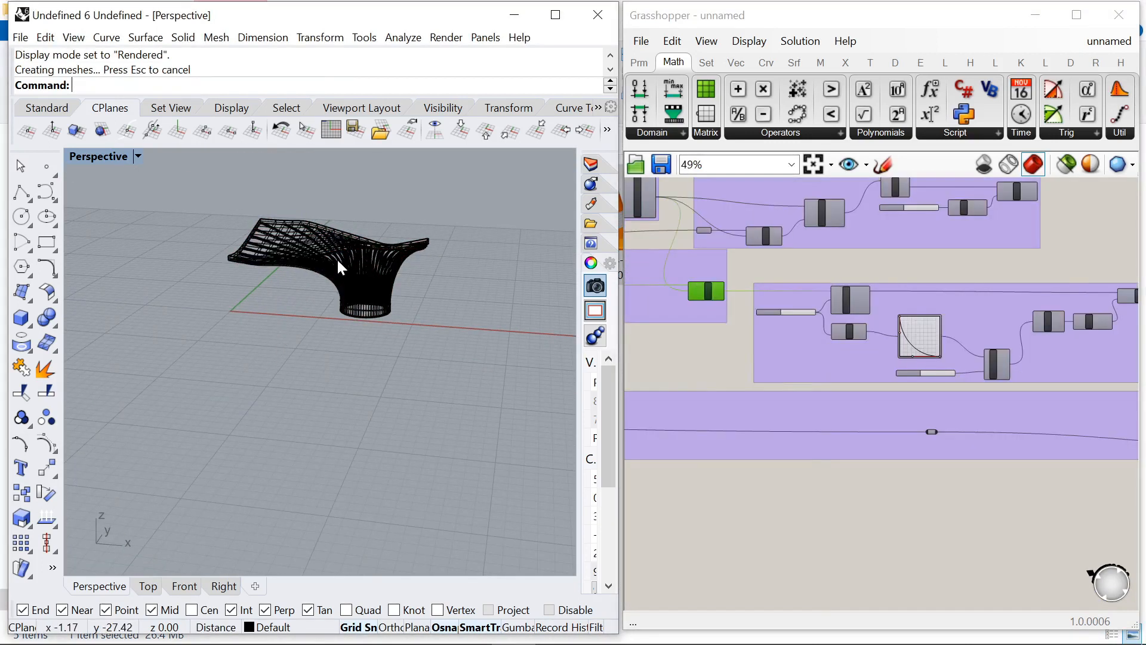
scroll(354, 247, "up", 6)
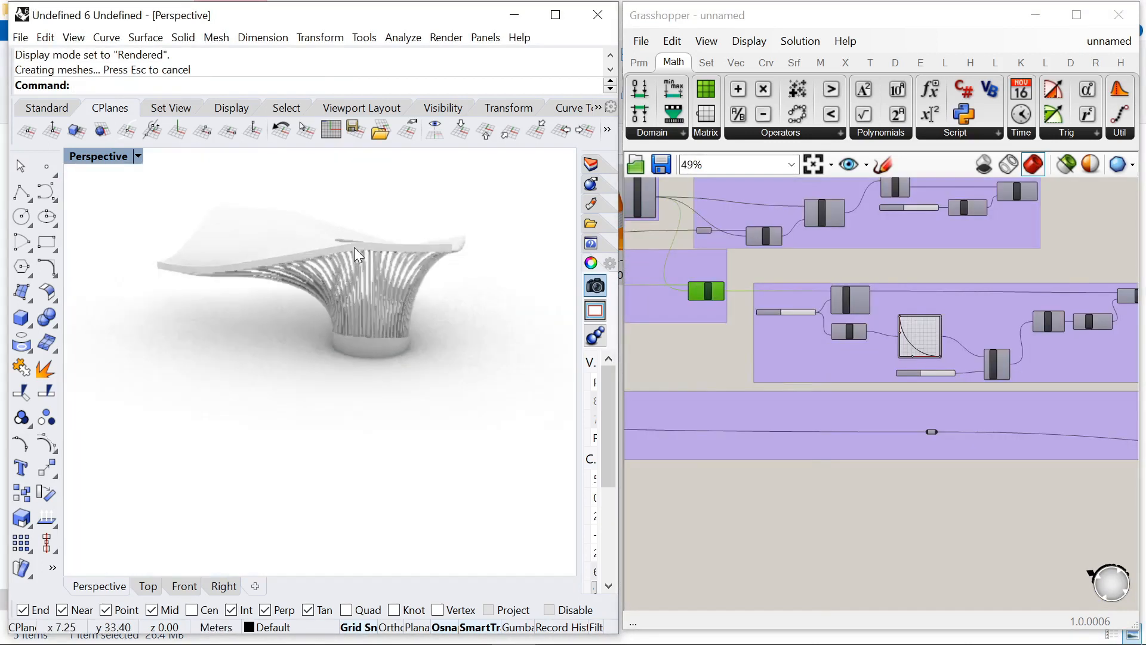
scroll(401, 271, "down", 5)
mouse_move(372, 283)
right_mouse_down()
mouse_move(468, 303)
mouse_move(448, 302)
mouse_move(489, 321)
right_mouse_up()
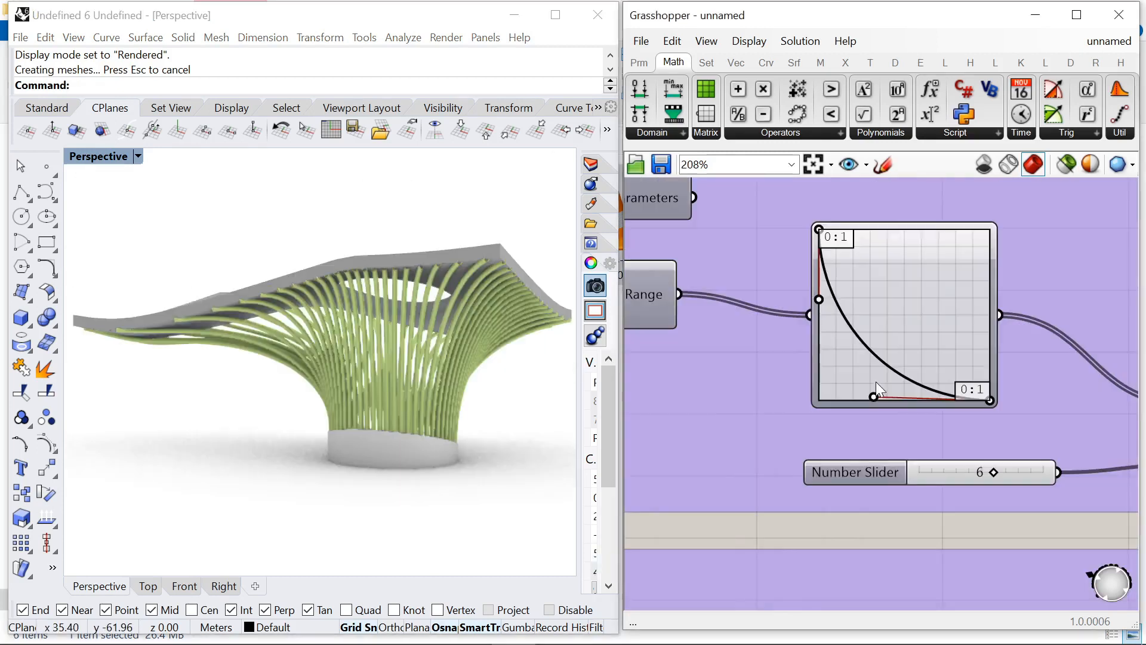
Step: Reshape the Graph Mapper's Bezier curve by moving its two control handles, and inspect the rendered canopy from the other side
left_click_drag(875, 382, 956, 316)
left_click_drag(826, 375, 856, 403)
left_click_drag(819, 300, 832, 310)
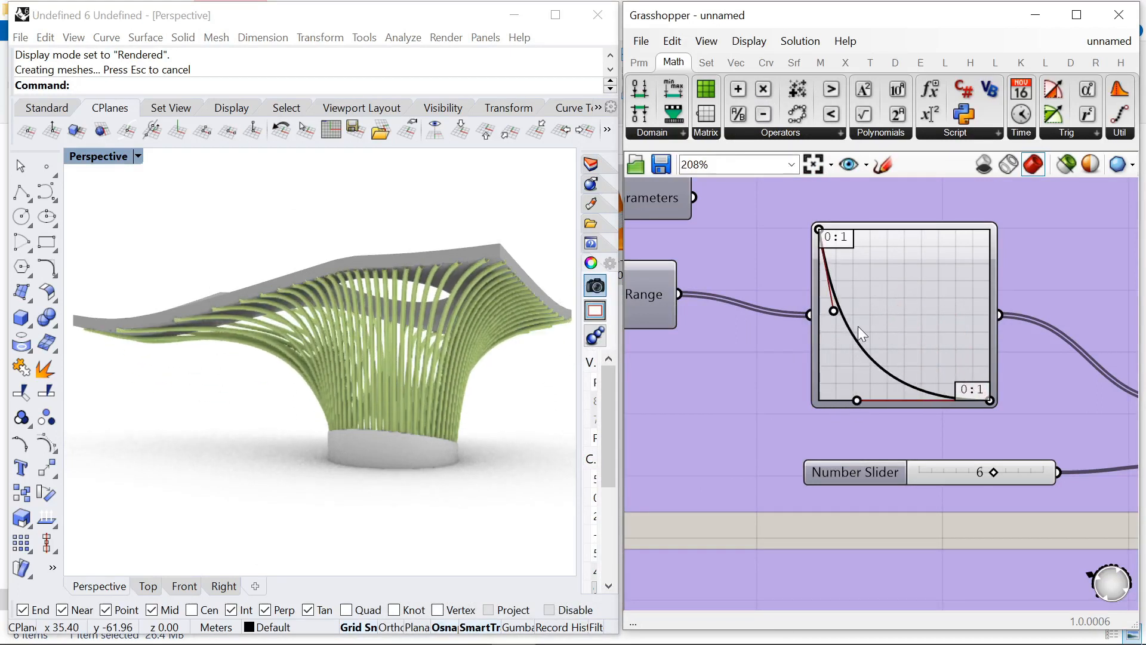
left_click_drag(813, 358, 817, 324)
left_click_drag(855, 410, 872, 384)
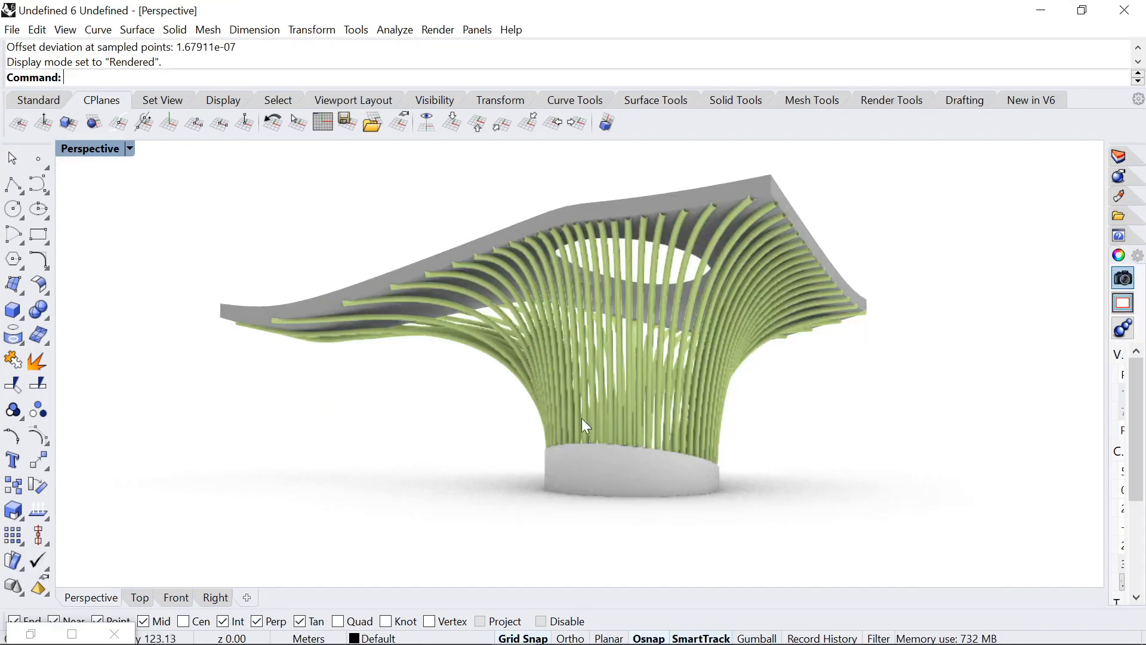
right_click_drag(847, 397, 523, 395)
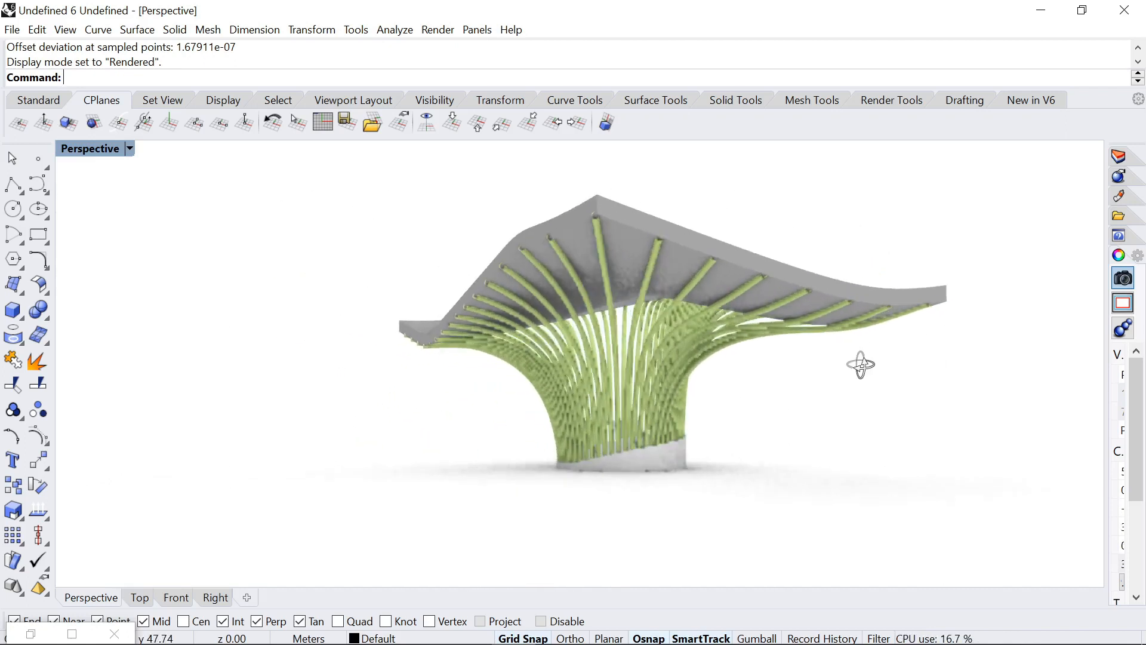